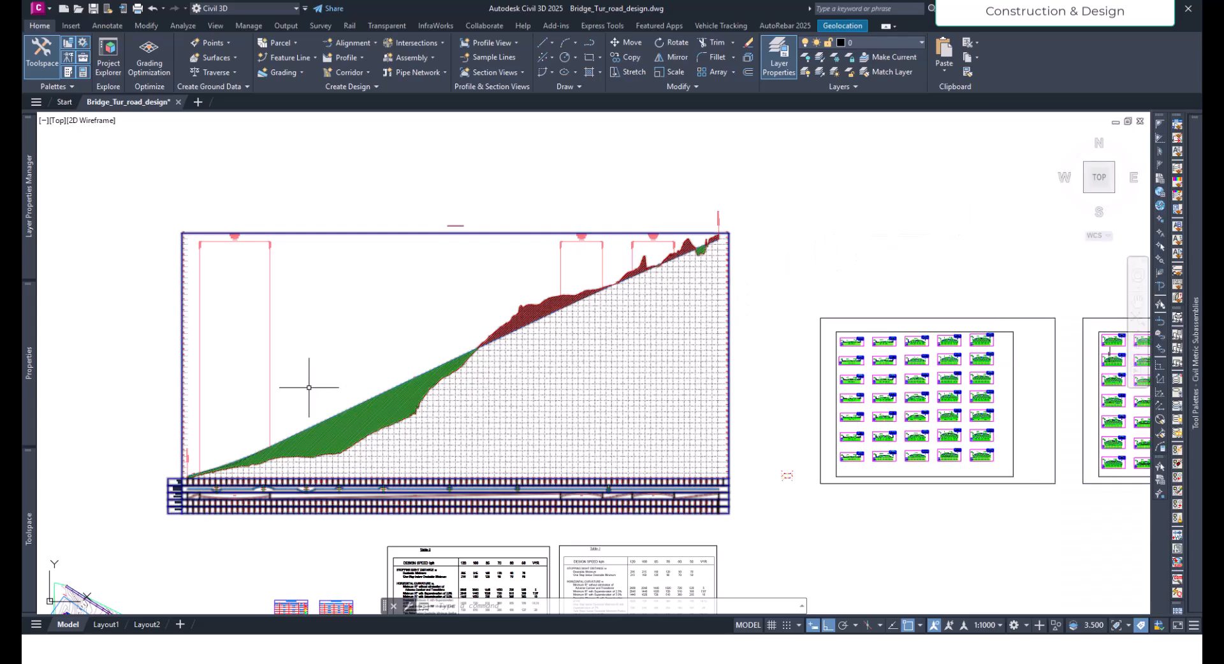
- Examine the profile view's fill area between the ground line and the design profile, along with the data bands below it
scroll(290, 442, up, 5)
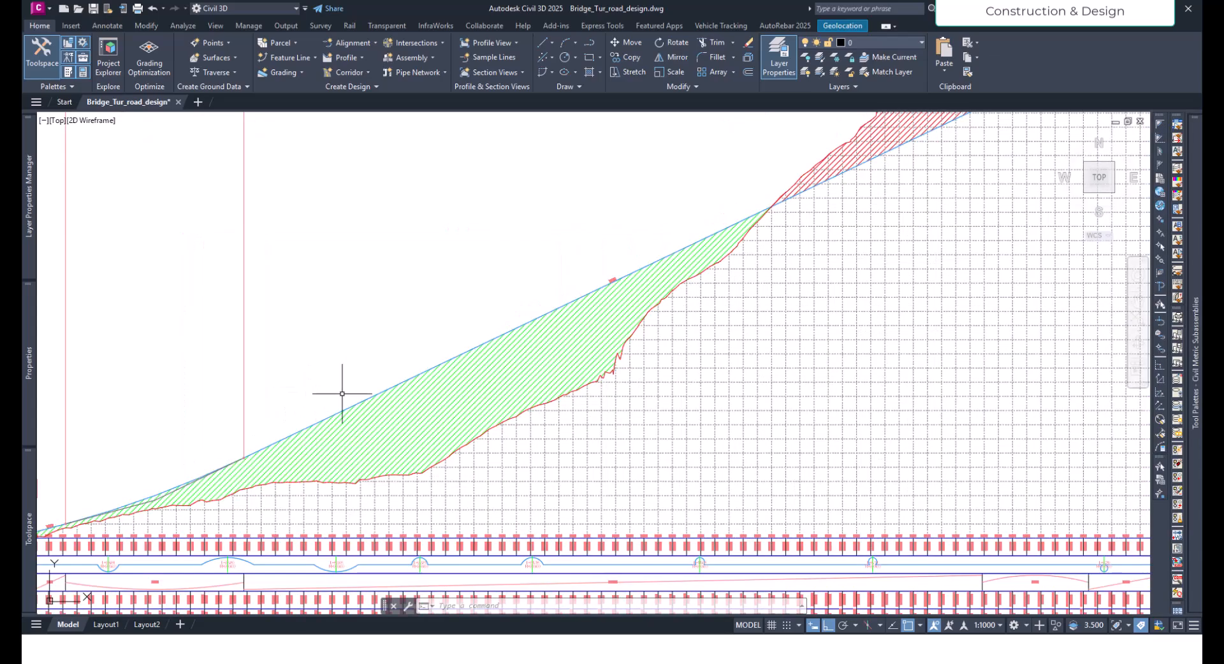
scroll(469, 385, down, 4)
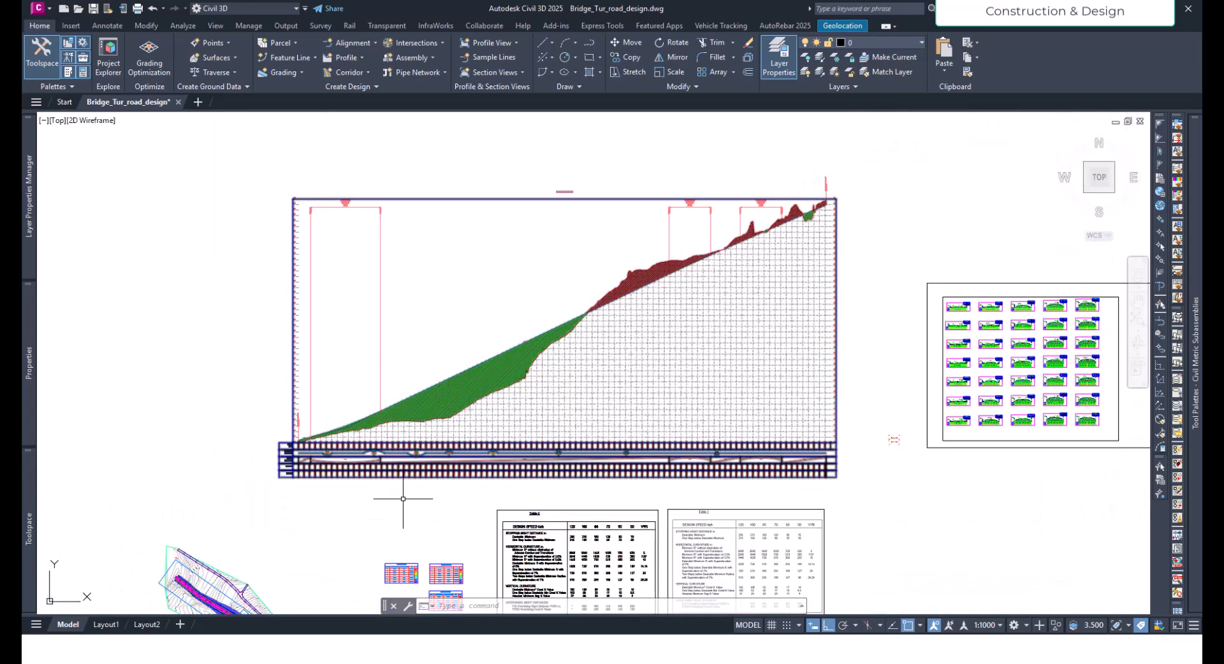
middle_drag(381, 527, 334, 503)
middle_drag(814, 460, 694, 472)
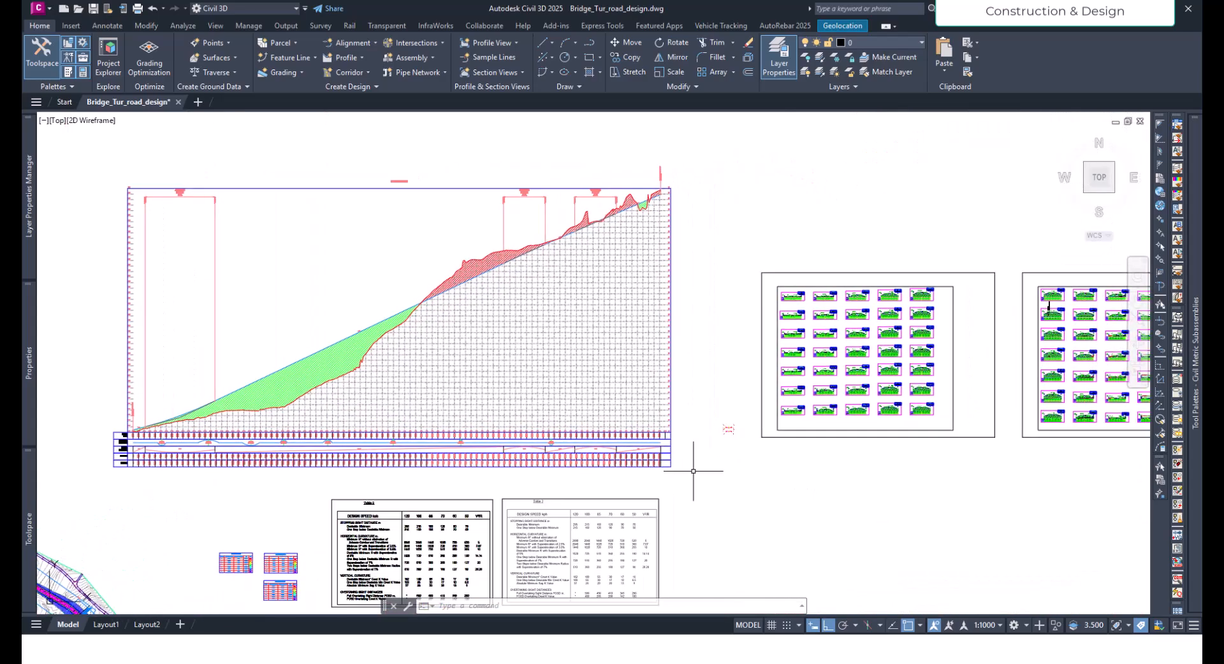
middle_drag(244, 472, 397, 434)
scroll(379, 377, up, 3)
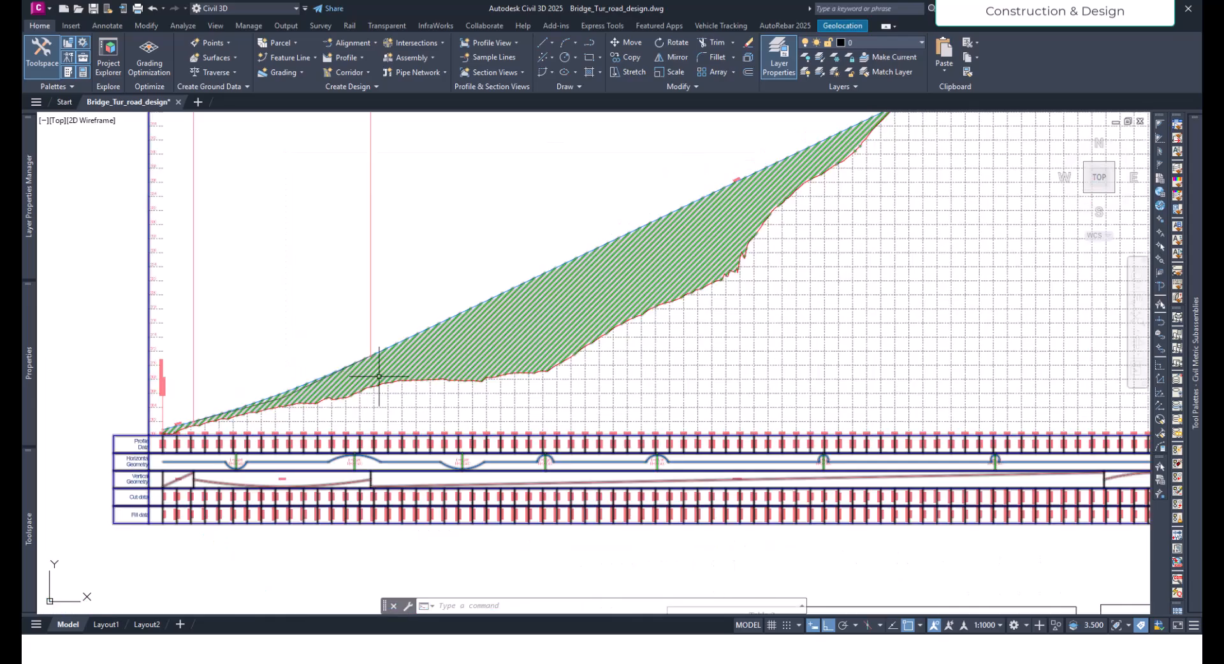
middle_drag(553, 338, 521, 375)
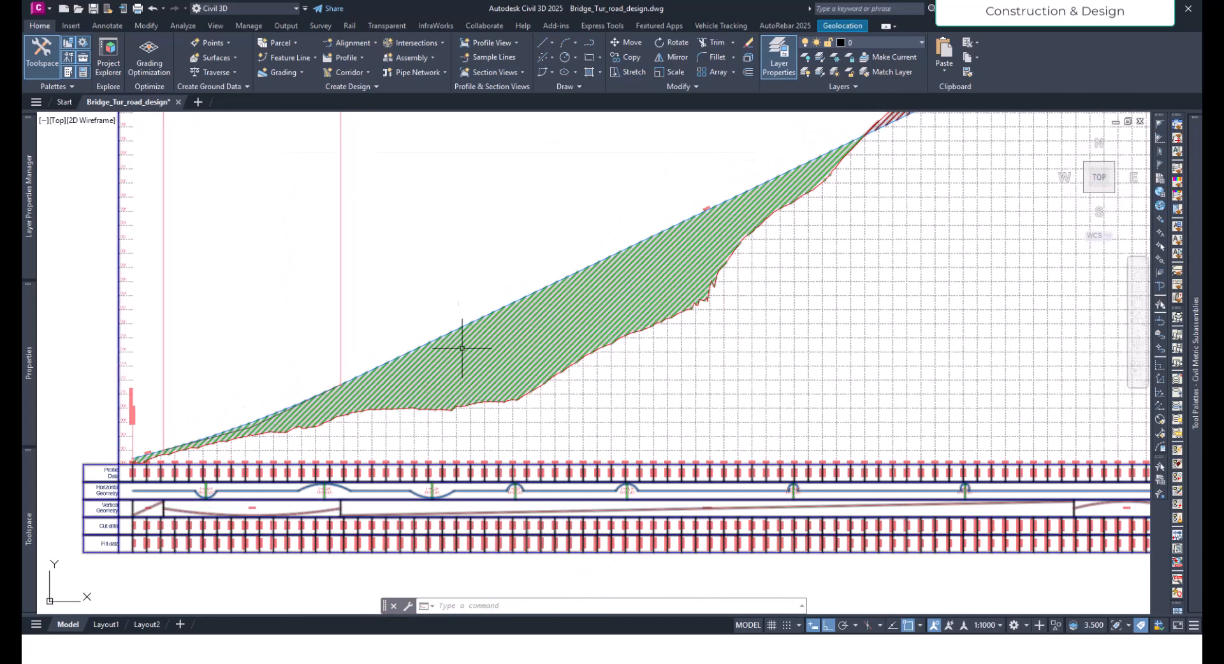
middle_drag(596, 347, 410, 491)
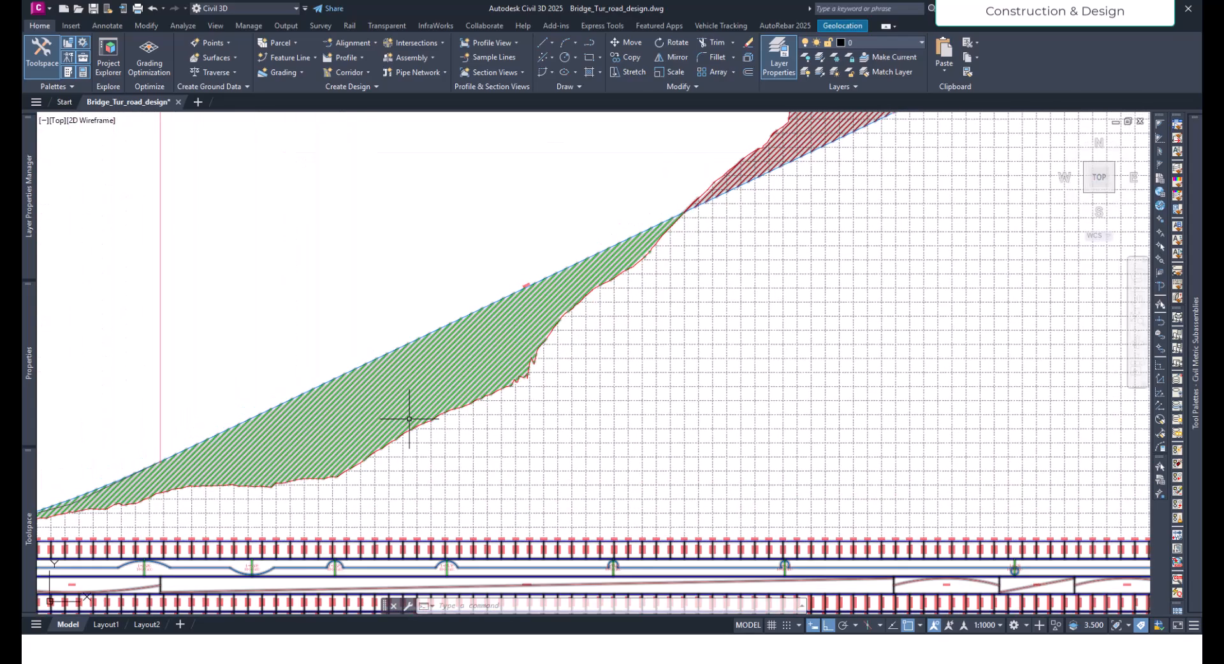
middle_drag(573, 280, 633, 219)
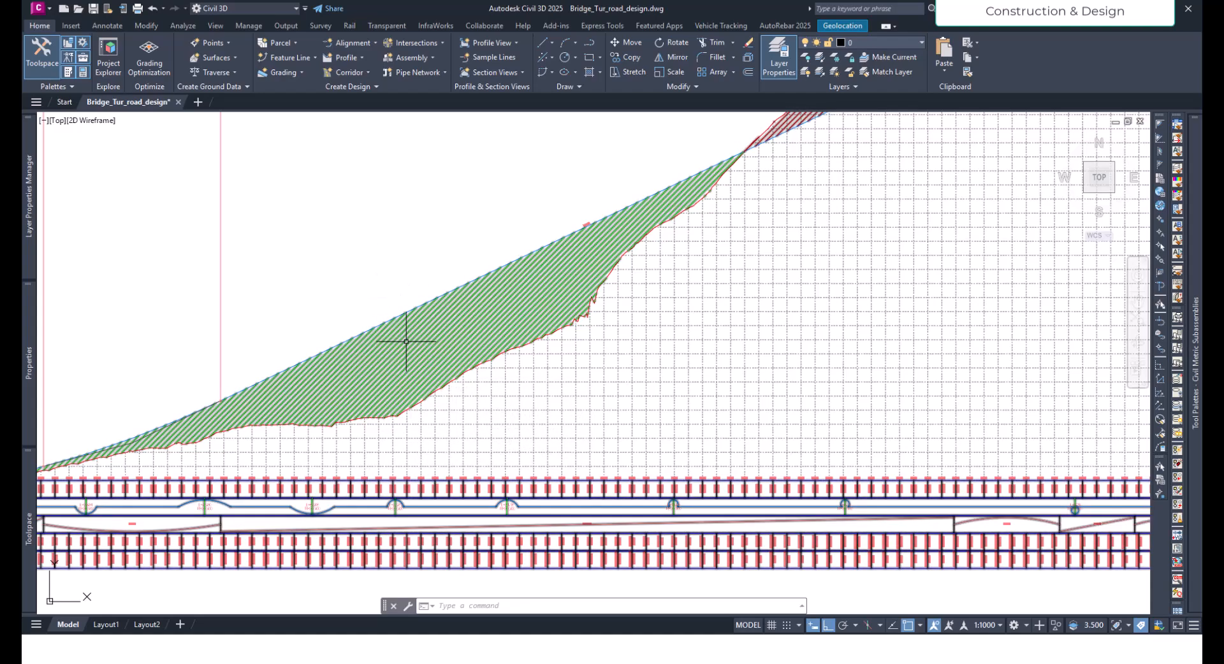
- Add a depth label to the profile view from the ground line up to the design profile at about station 0+540
click(550, 412)
scroll(546, 410, down, 4)
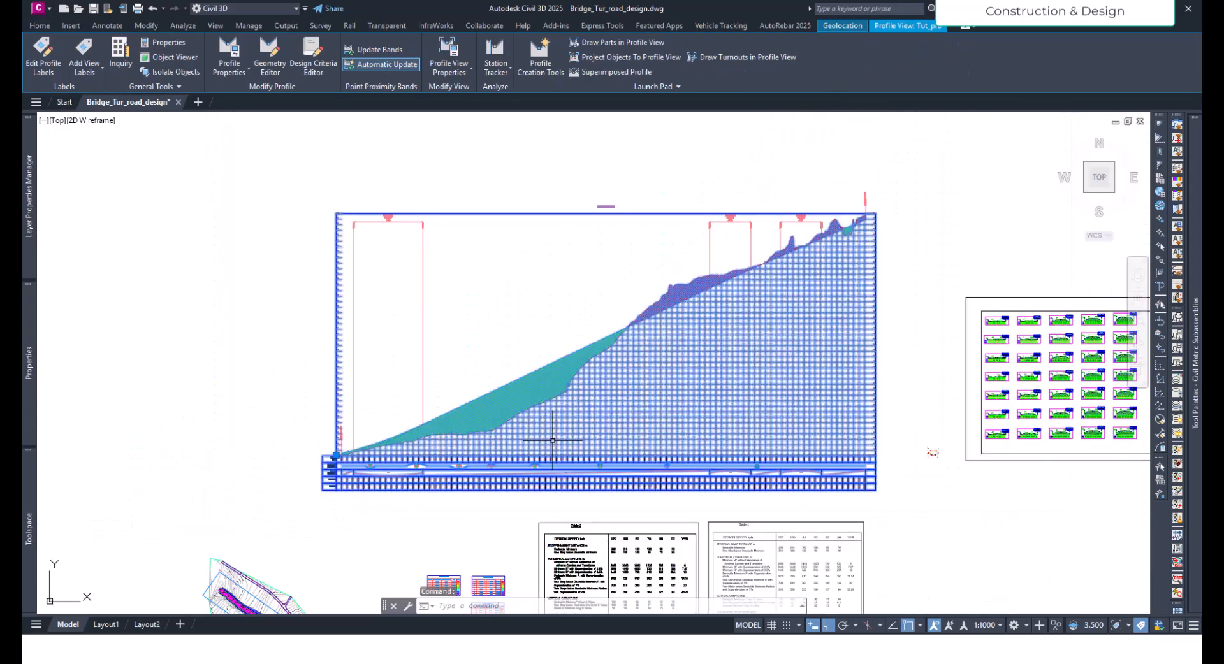
scroll(538, 369, up, 2)
middle_drag(538, 333, 511, 334)
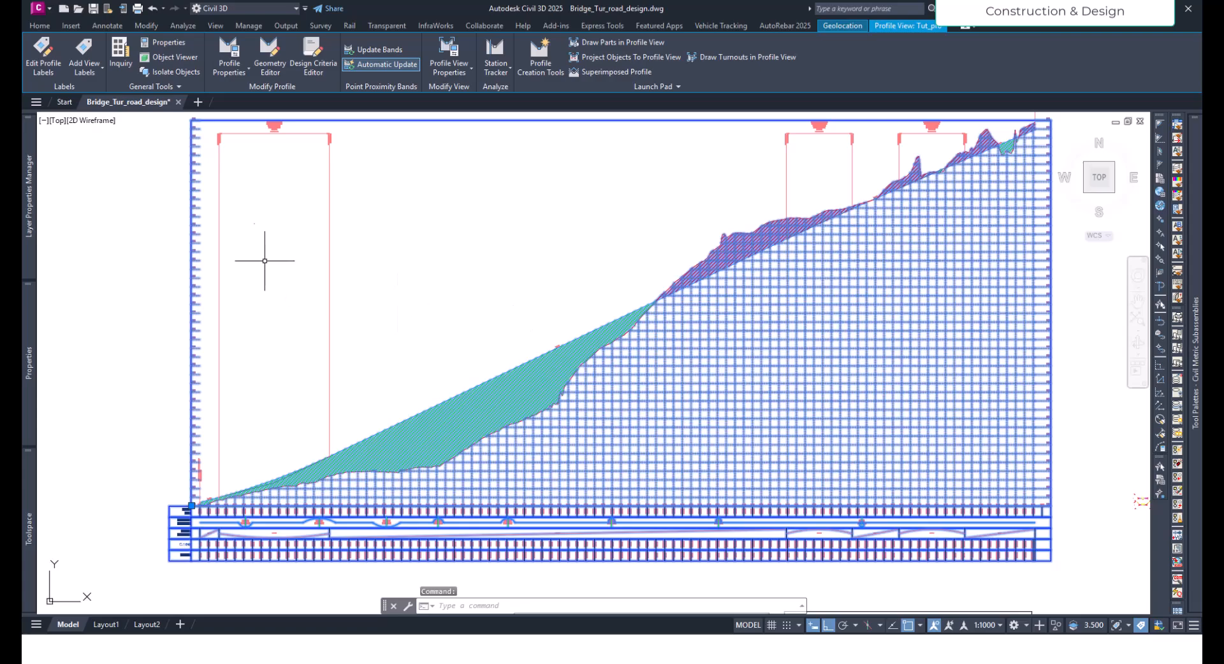
click(81, 71)
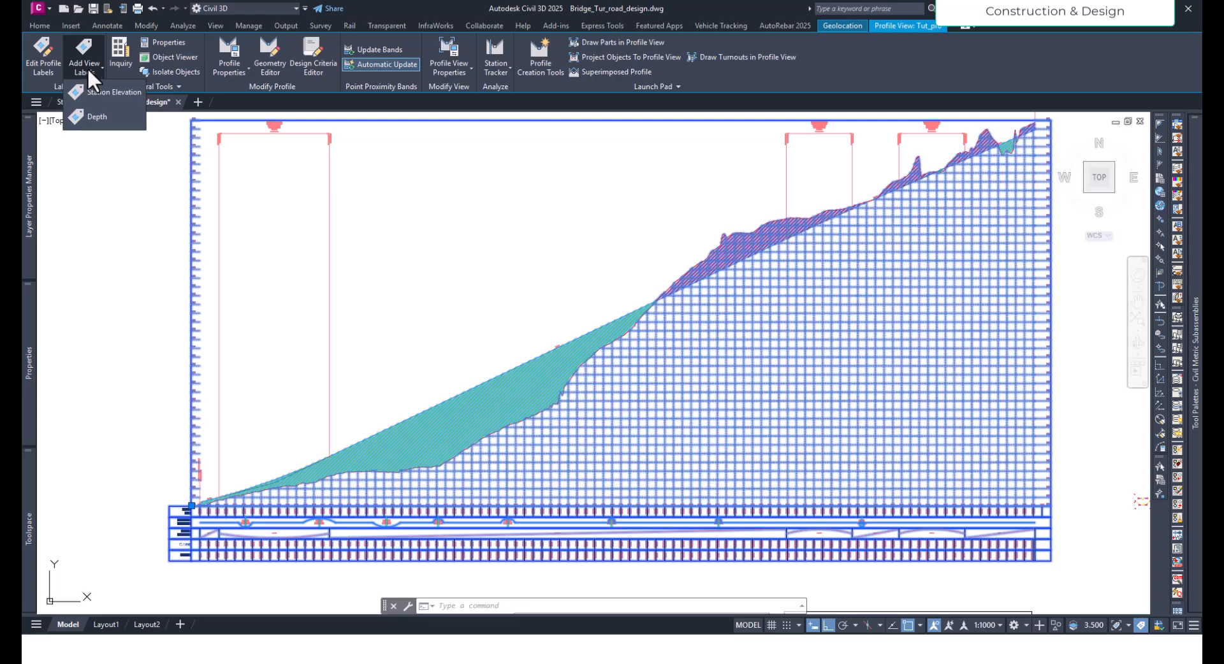
click(92, 117)
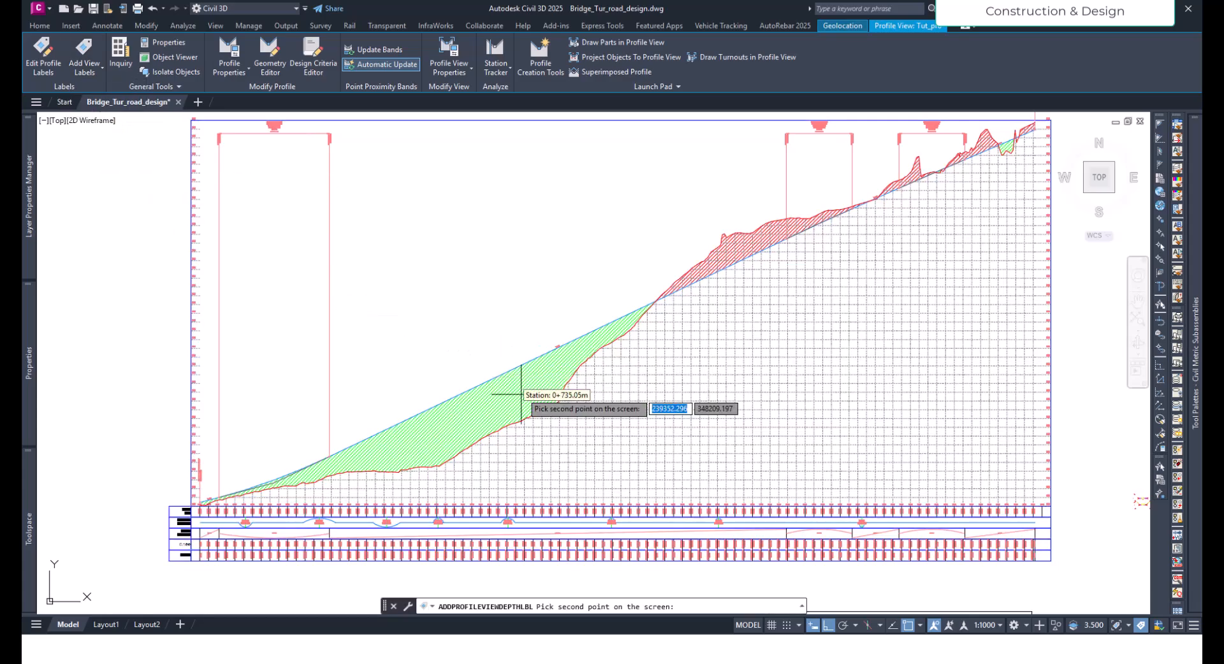
scroll(431, 468, up, 4)
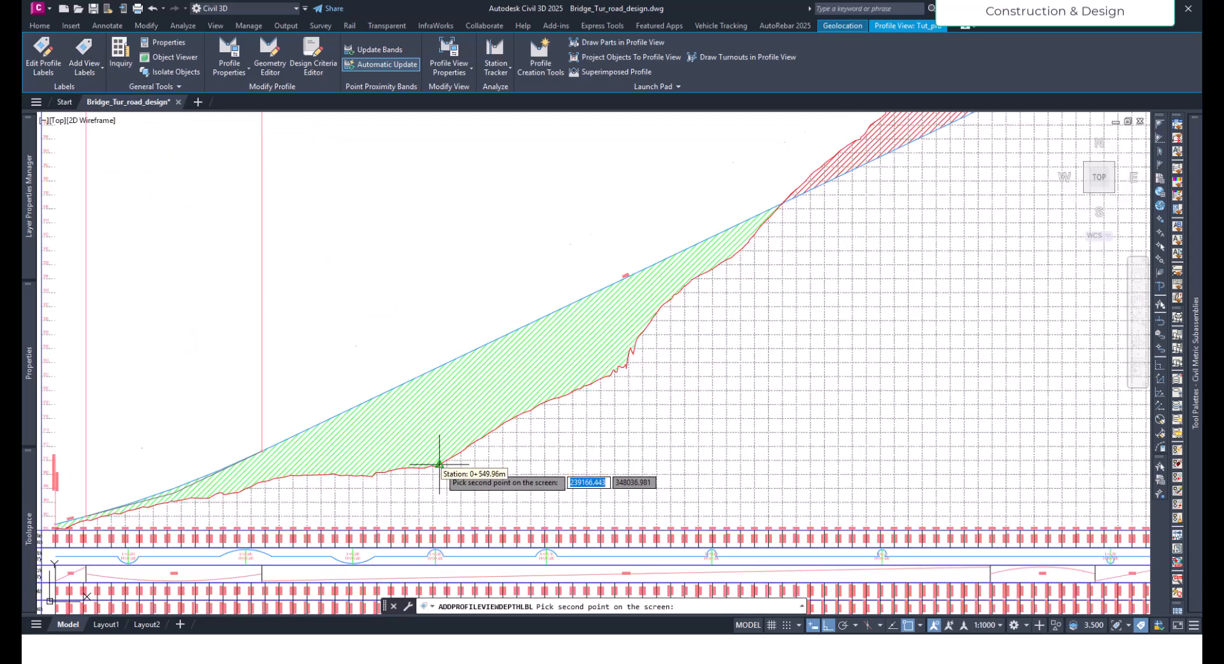
click(421, 464)
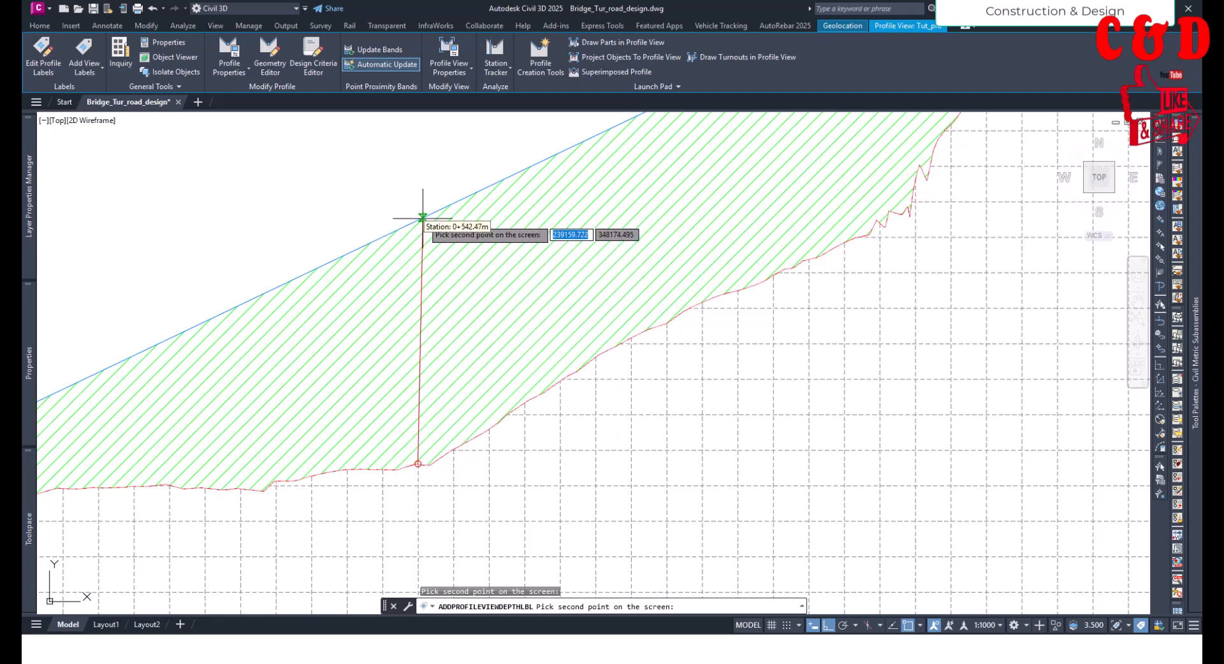
click(422, 218)
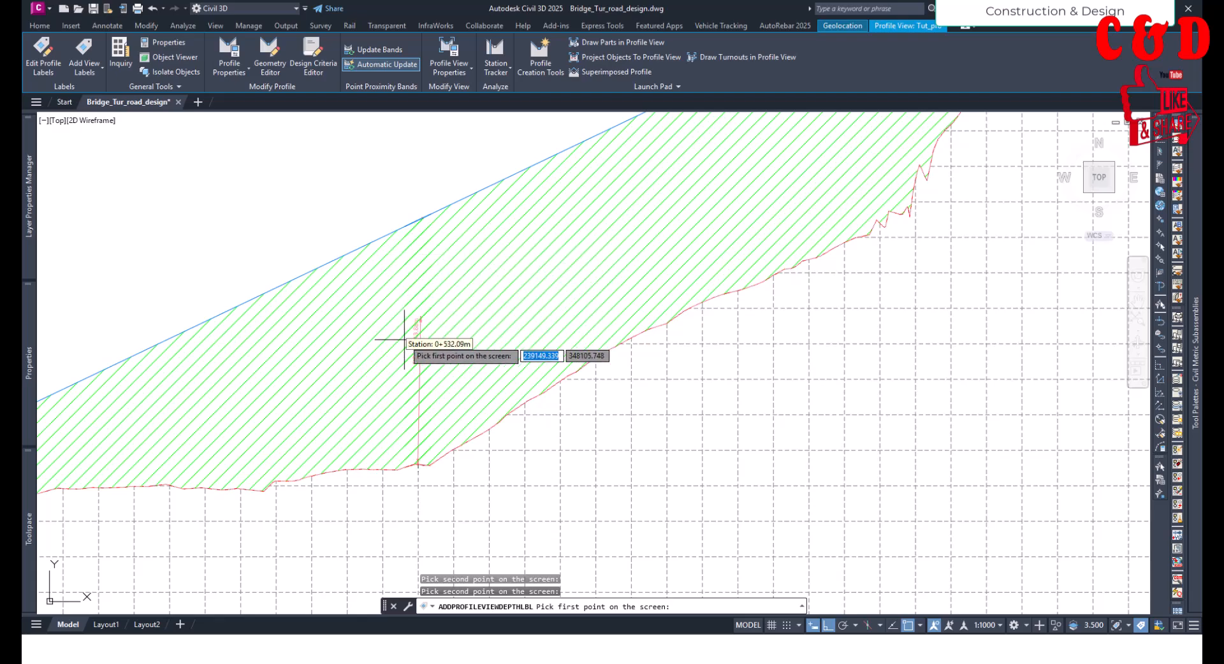
scroll(402, 360, up, 4)
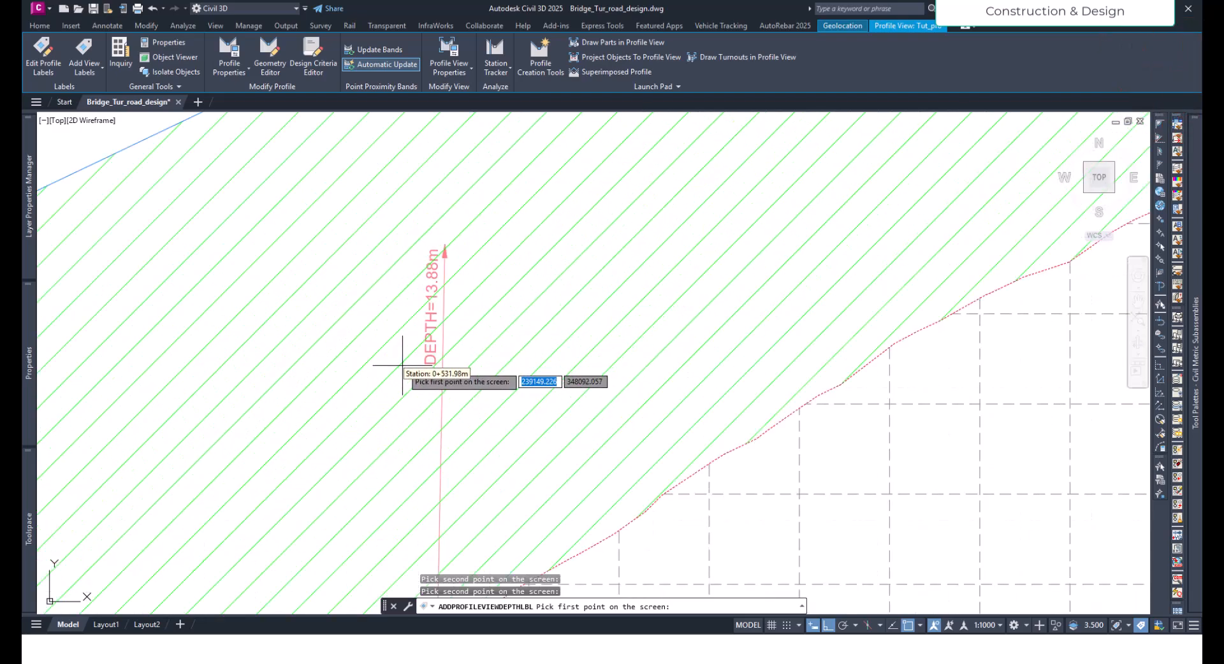
scroll(478, 354, down, 6)
key(Escape)
scroll(478, 352, up, 3)
key(Escape)
- Examine the stations, elevations and horizontal geometry in the profile bands around stations 0+260 to 0+300
scroll(475, 356, down, 3)
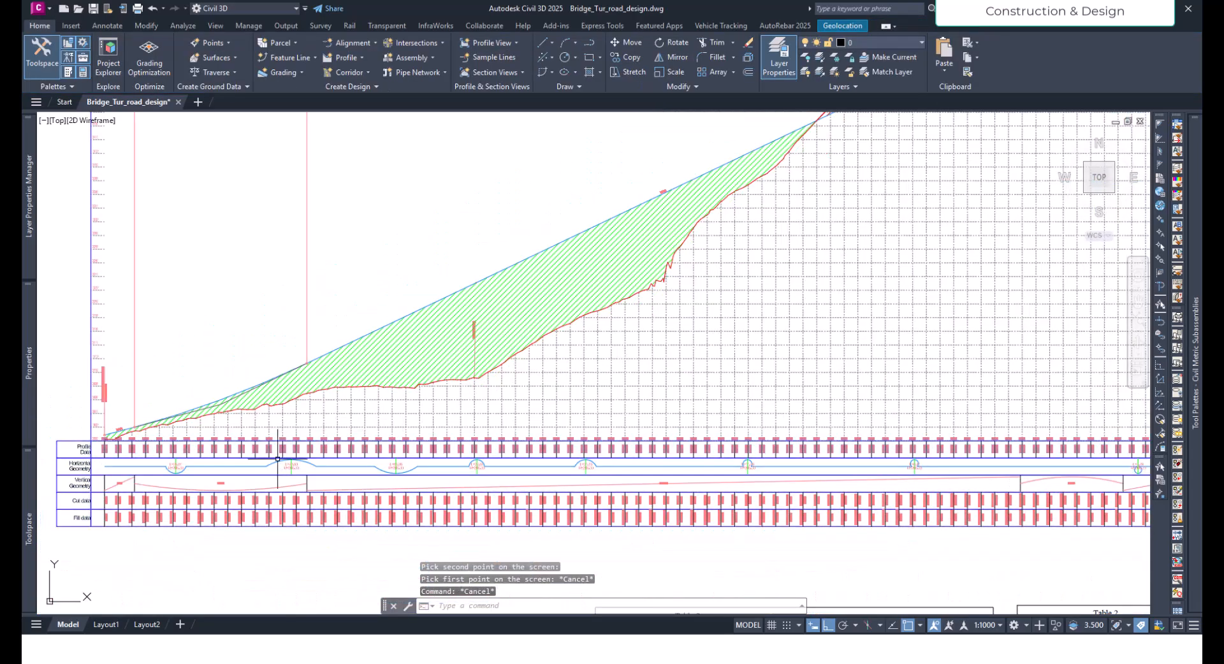
scroll(281, 456, up, 4)
scroll(310, 418, up, 2)
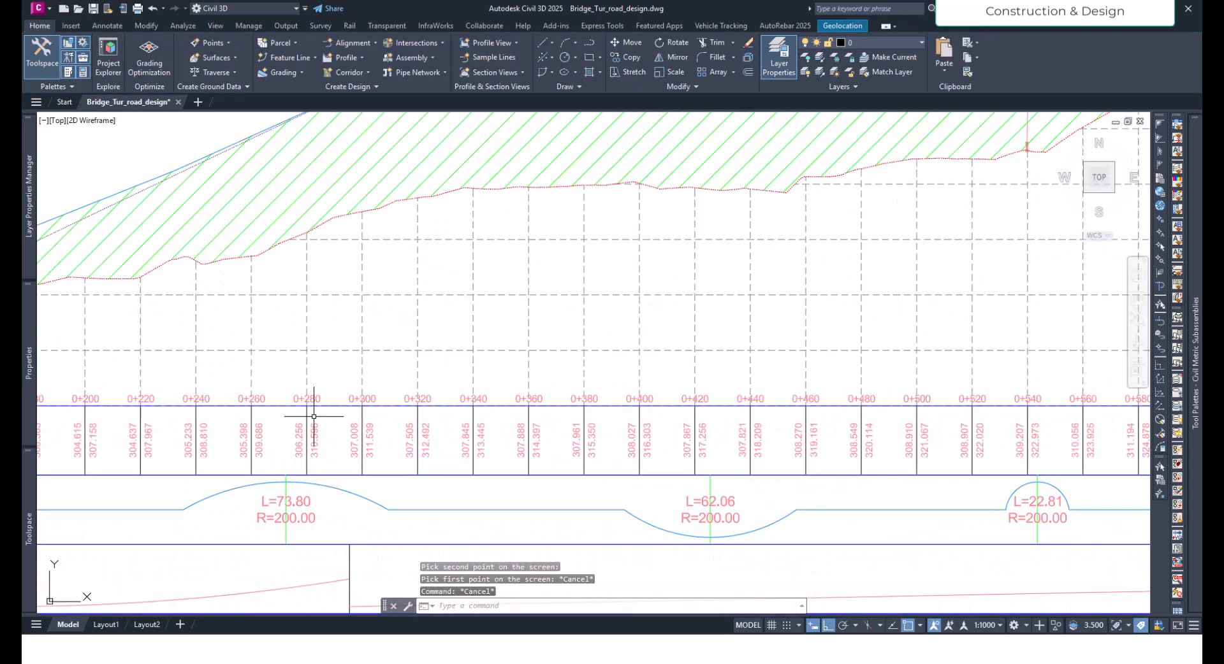
scroll(329, 415, down, 2)
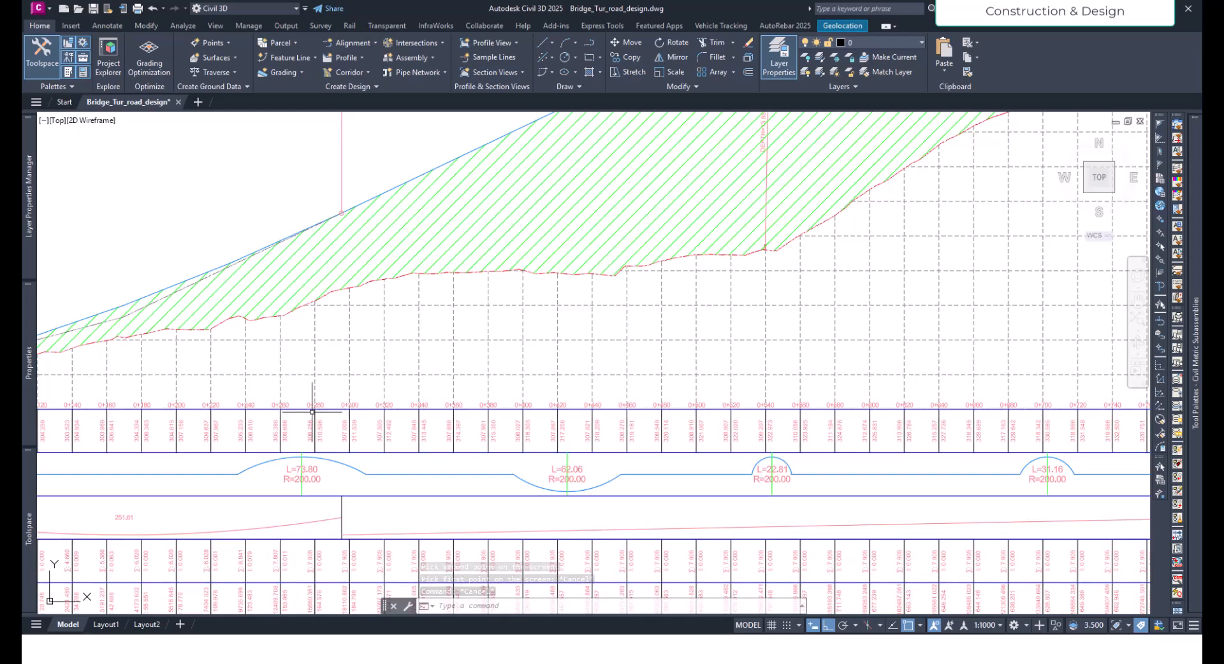
scroll(306, 414, up, 2)
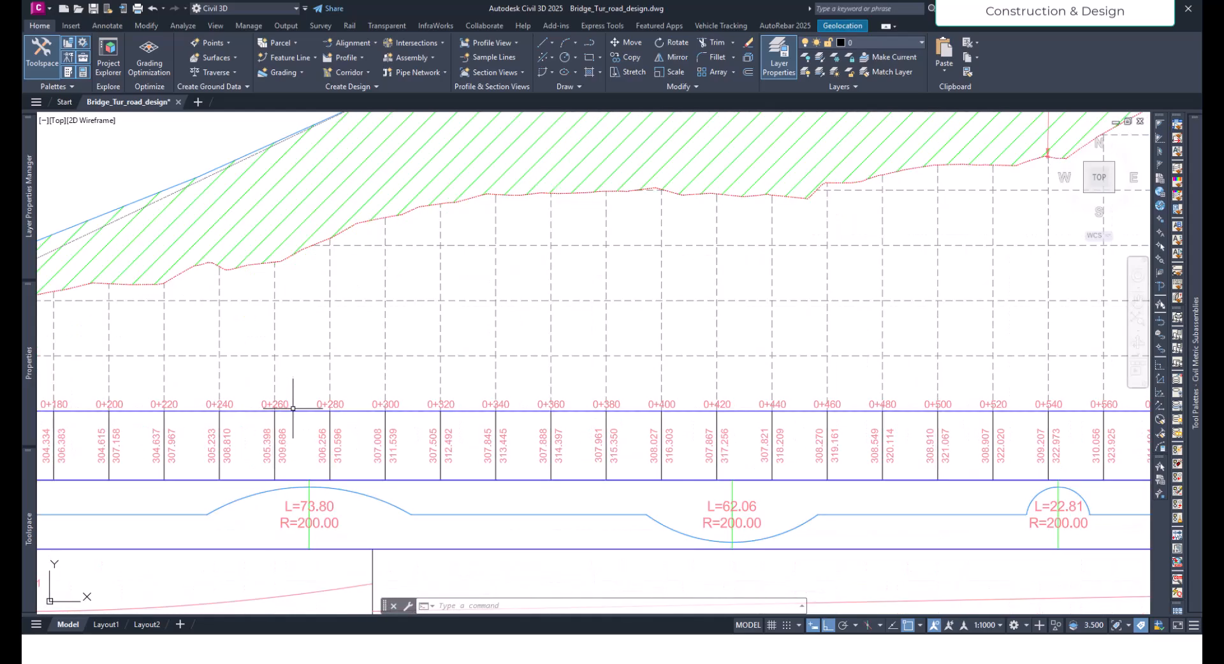
scroll(299, 408, down, 2)
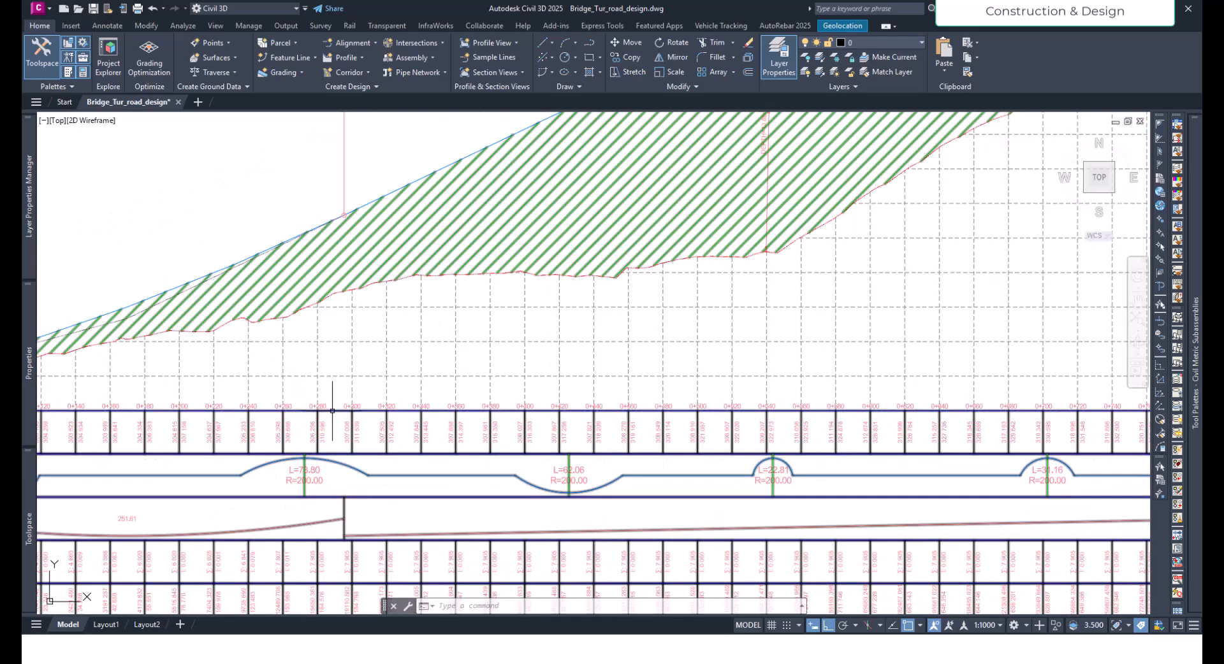
scroll(361, 411, up, 2)
scroll(391, 470, down, 2)
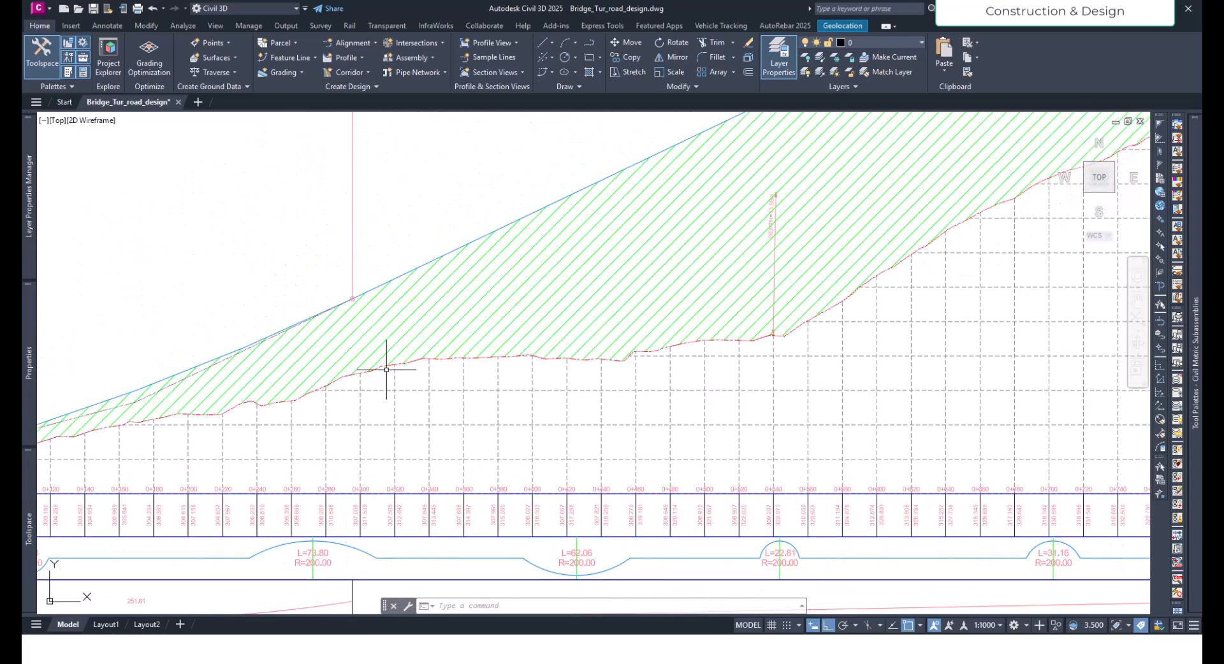
- Add a depth label between the ground line and the design profile at station 0+300
click(401, 328)
click(262, 237)
click(102, 69)
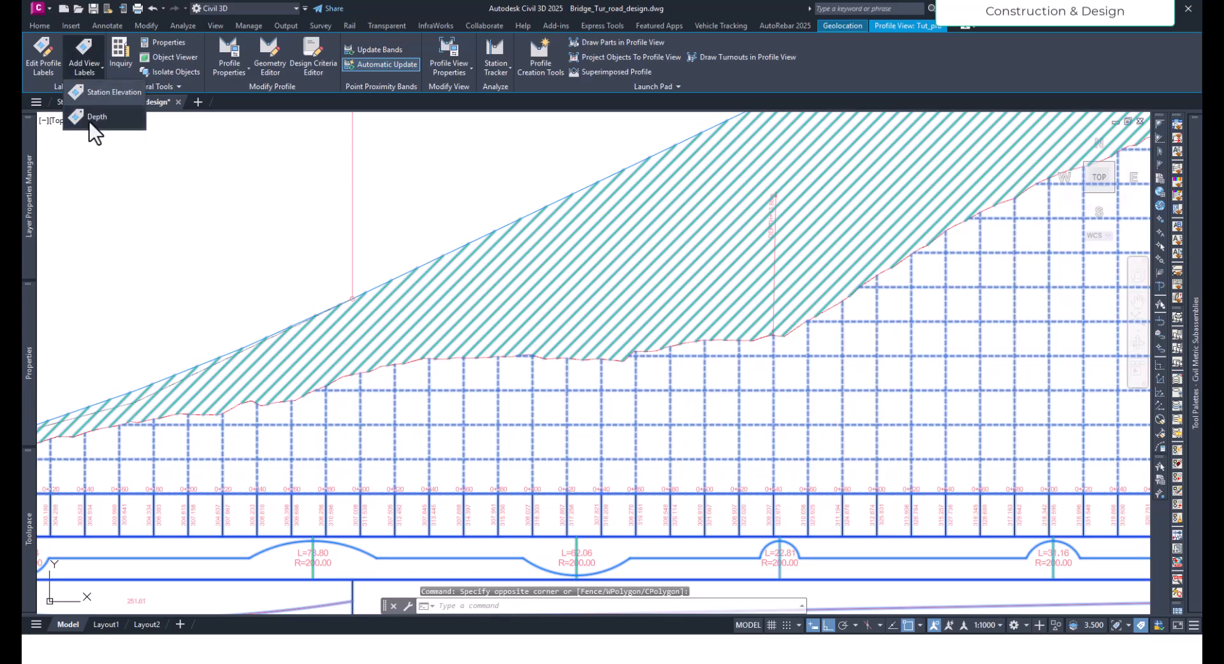
click(89, 121)
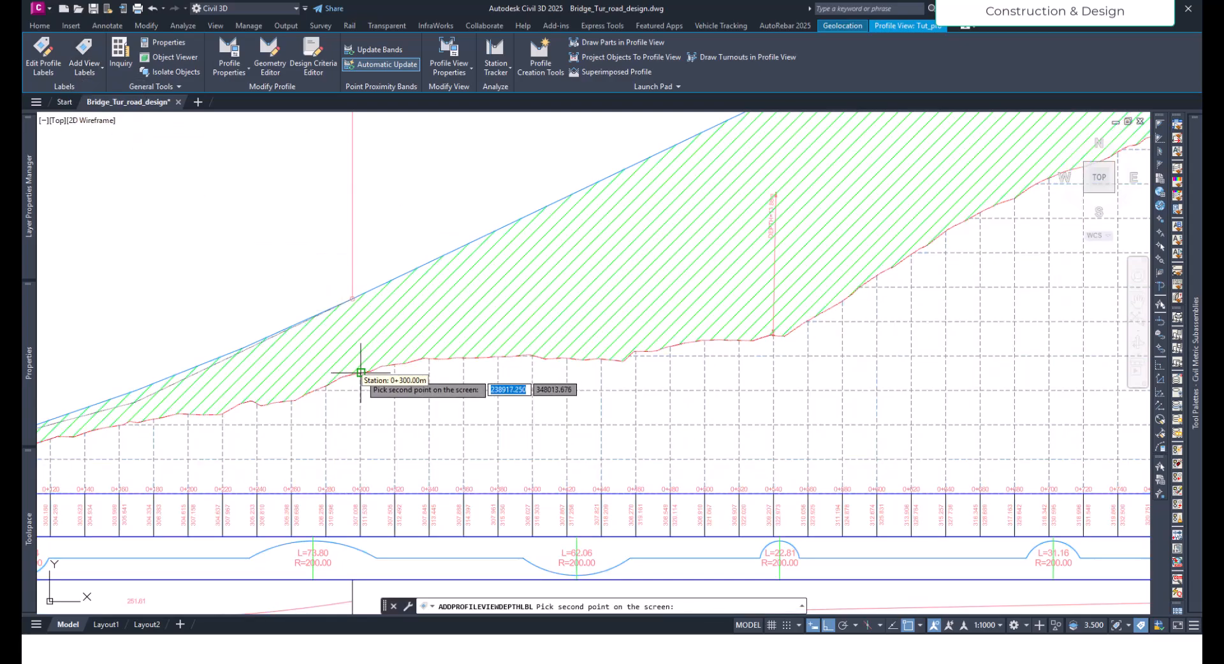
click(355, 298)
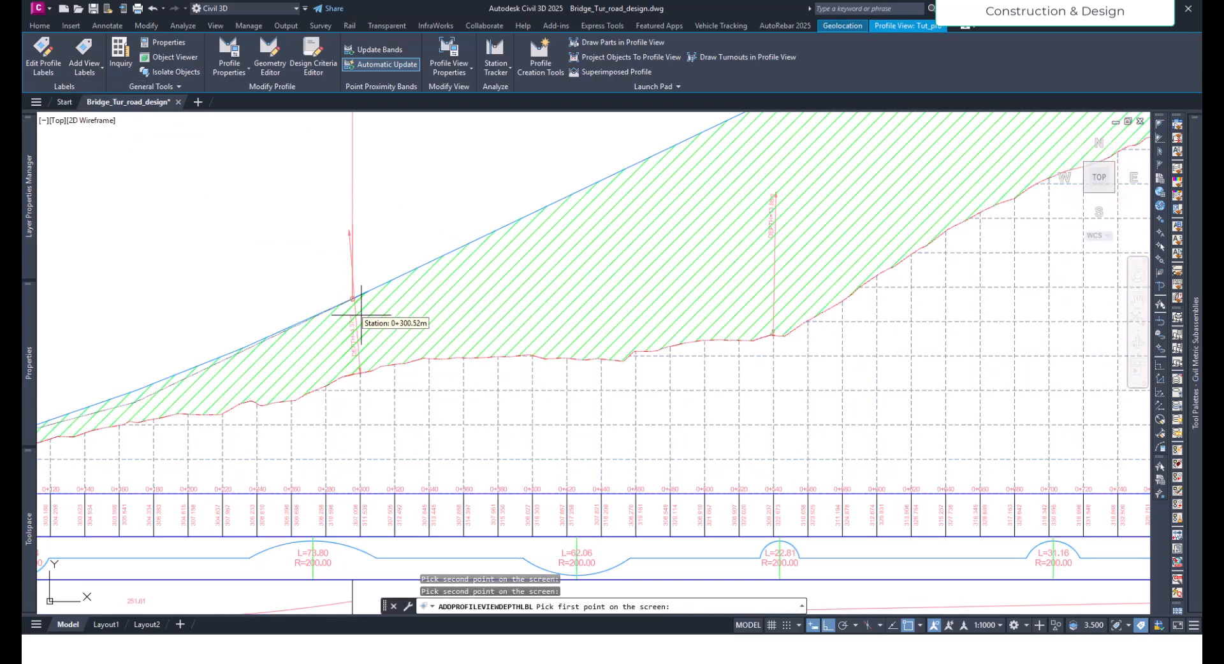
scroll(367, 342, up, 5)
scroll(367, 343, down, 4)
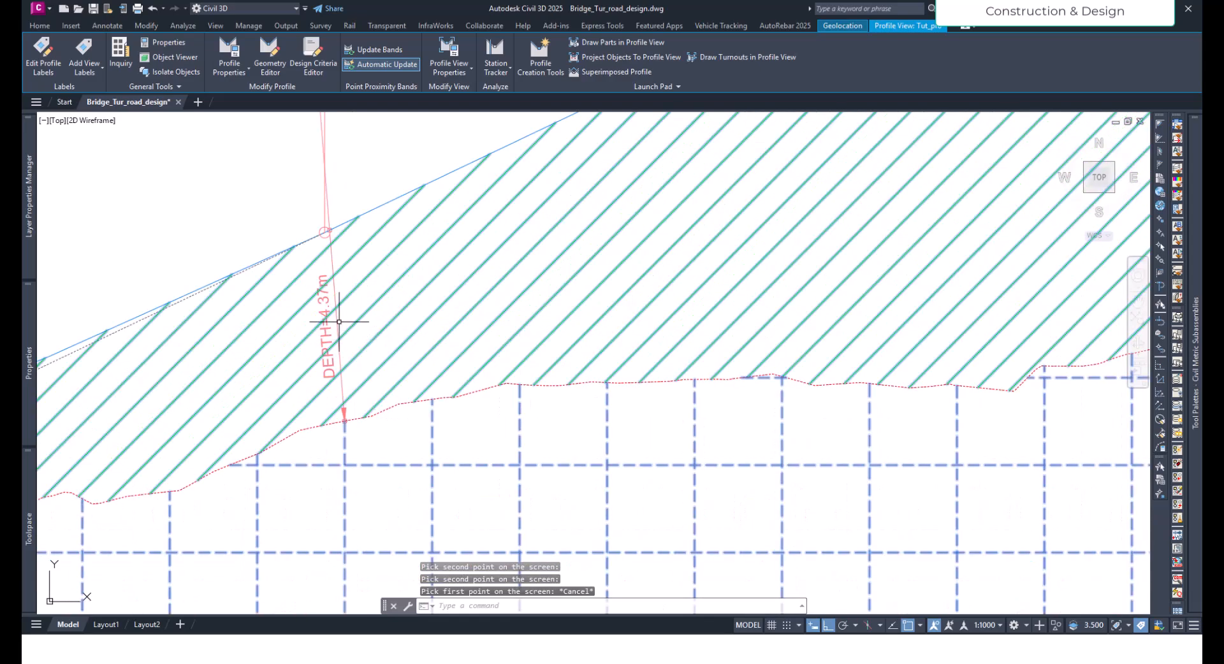
key(Escape)
- Delete only the depth label at station 0+300, undoing the erase that also removed the profile view
click(366, 338)
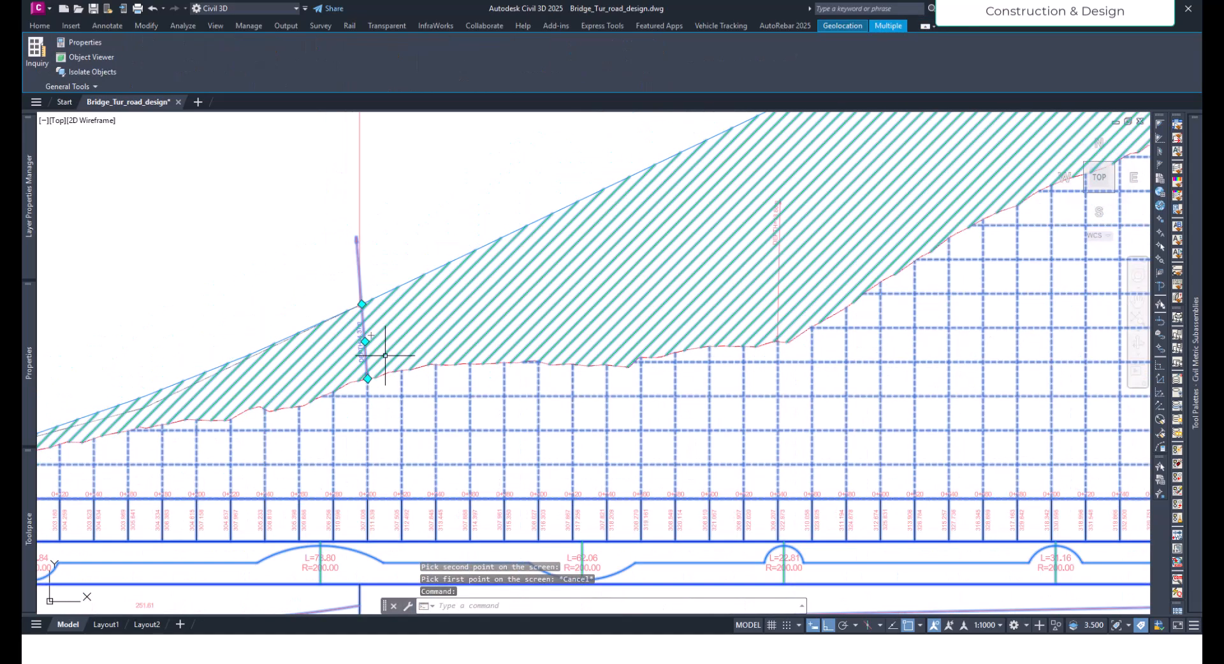
key(Delete)
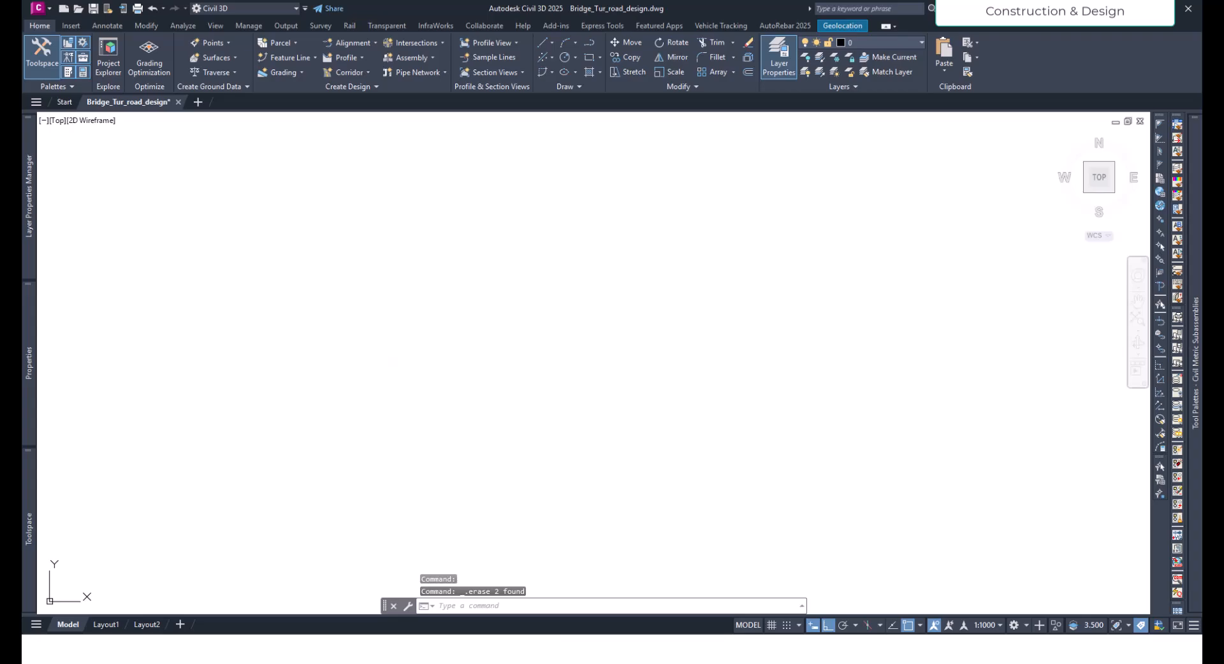
key(ctrl+z)
click(356, 243)
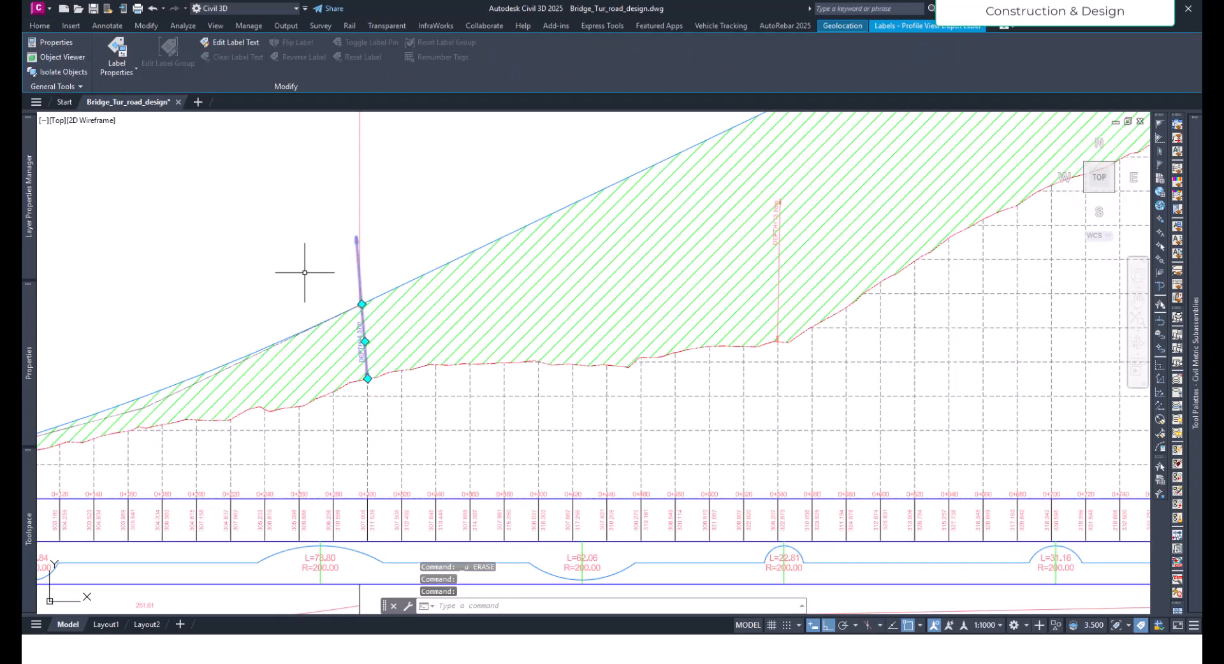
key(Delete)
- Examine the fill stretch and station bands from the start of the profile to beyond the depth label, and inspect the corridor in plan
scroll(421, 383, down, 2)
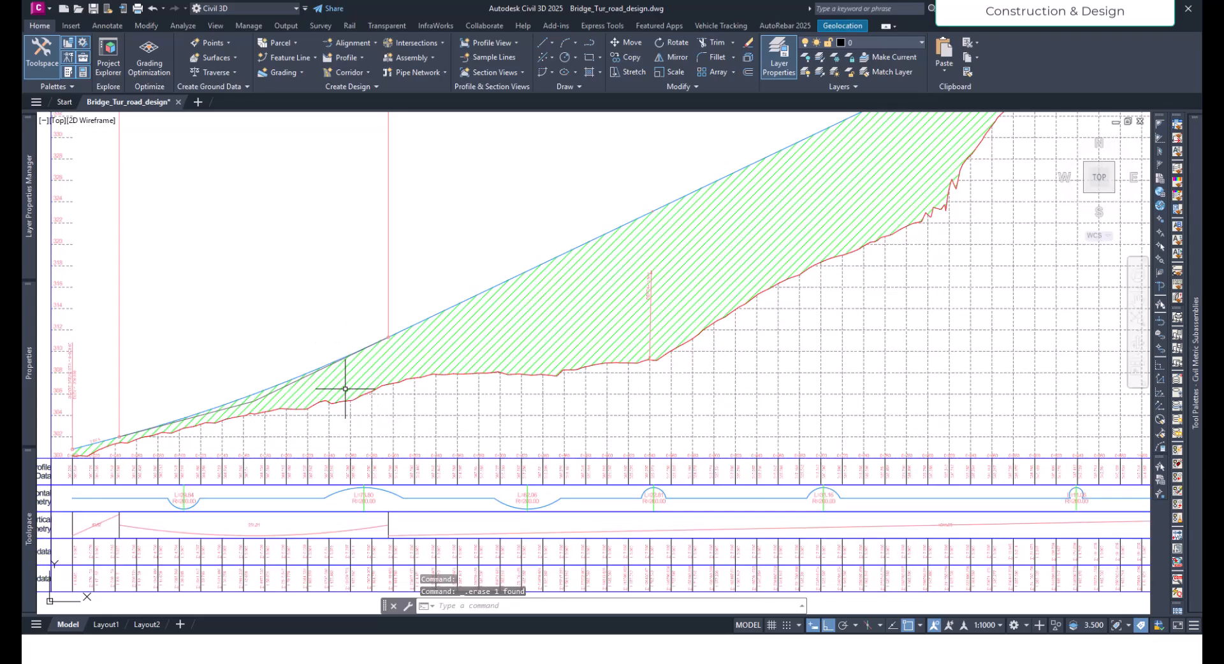
scroll(341, 408, up, 3)
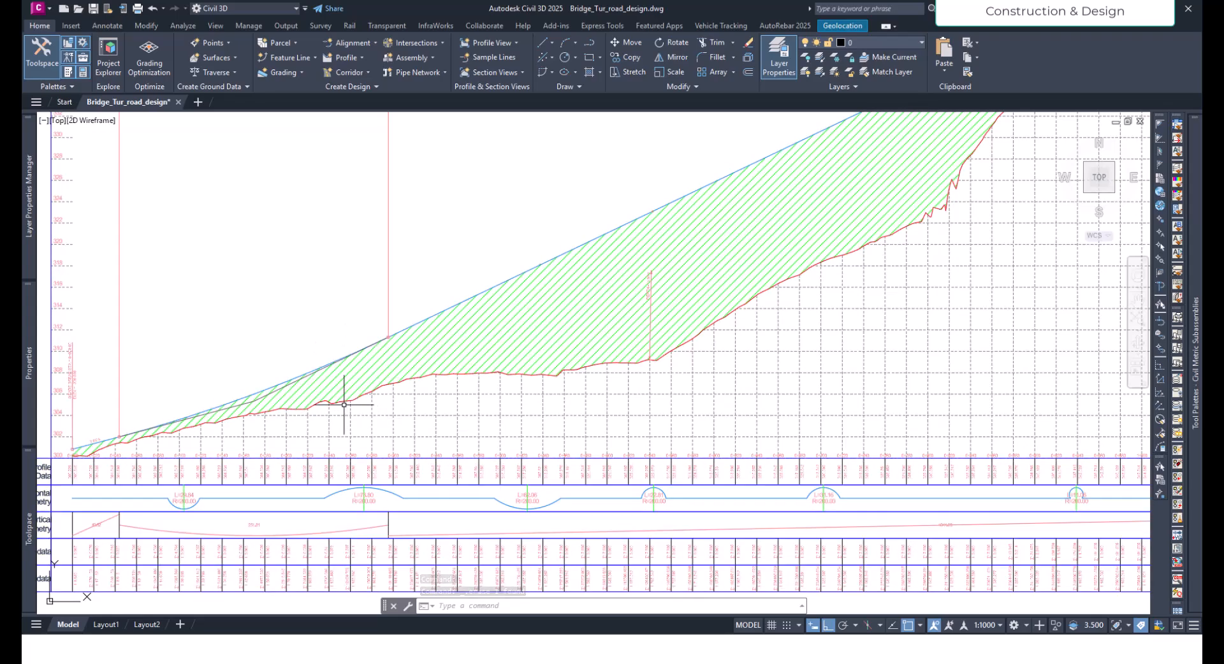
scroll(335, 469, up, 2)
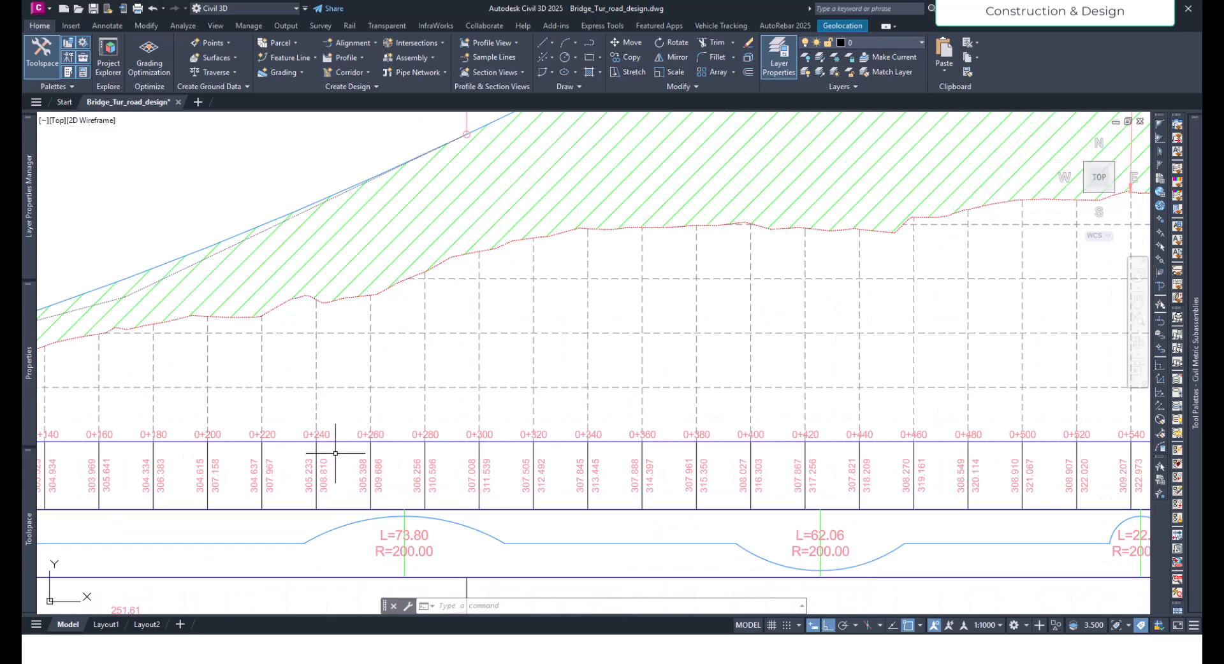
scroll(374, 449, down, 3)
scroll(637, 410, up, 1)
scroll(476, 440, up, 1)
scroll(307, 481, up, 1)
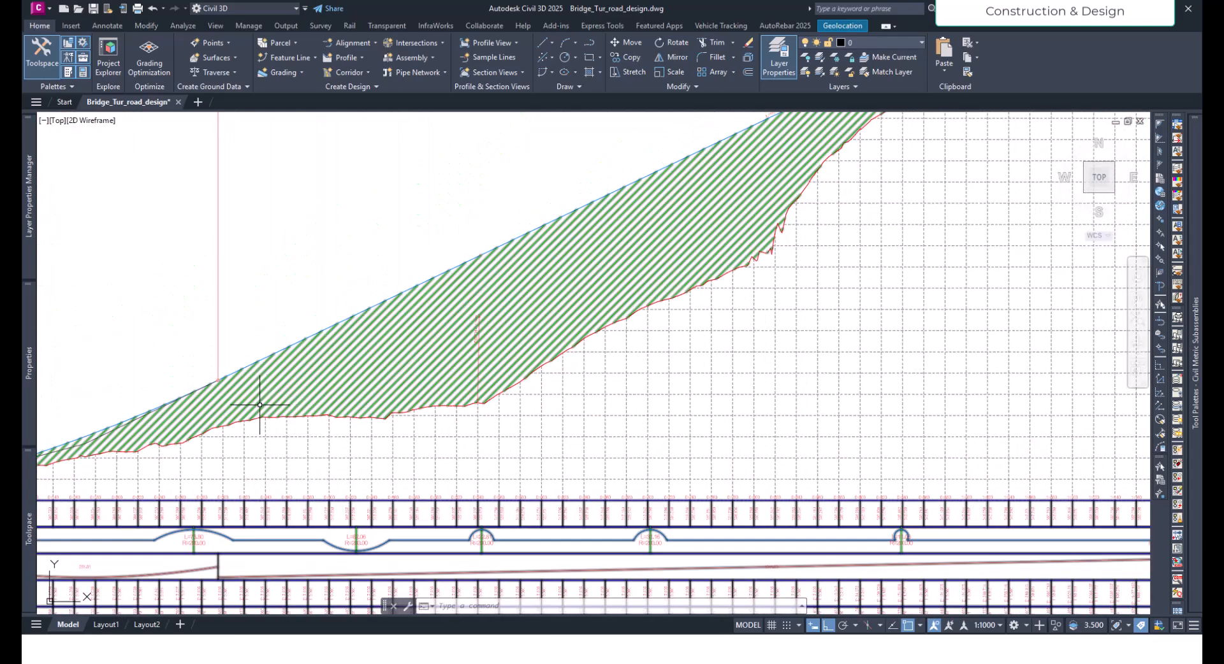
middle_drag(254, 464, 451, 444)
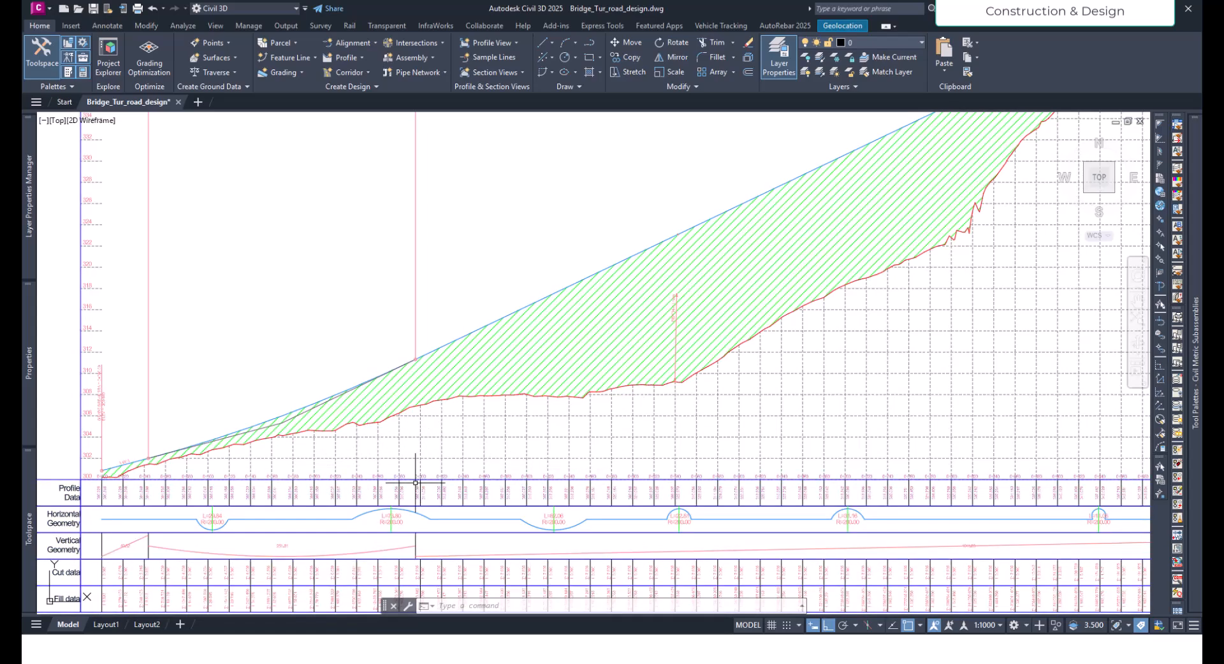
middle_drag(535, 463, 502, 438)
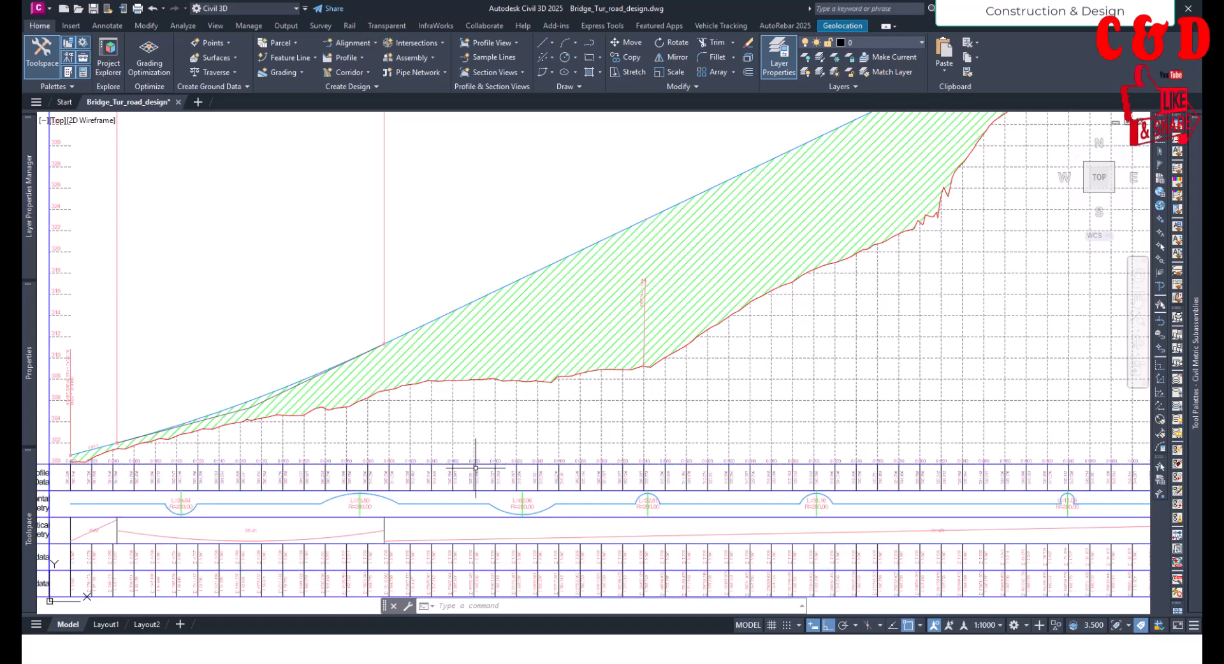
scroll(479, 414, down, 10)
scroll(442, 457, up, 10)
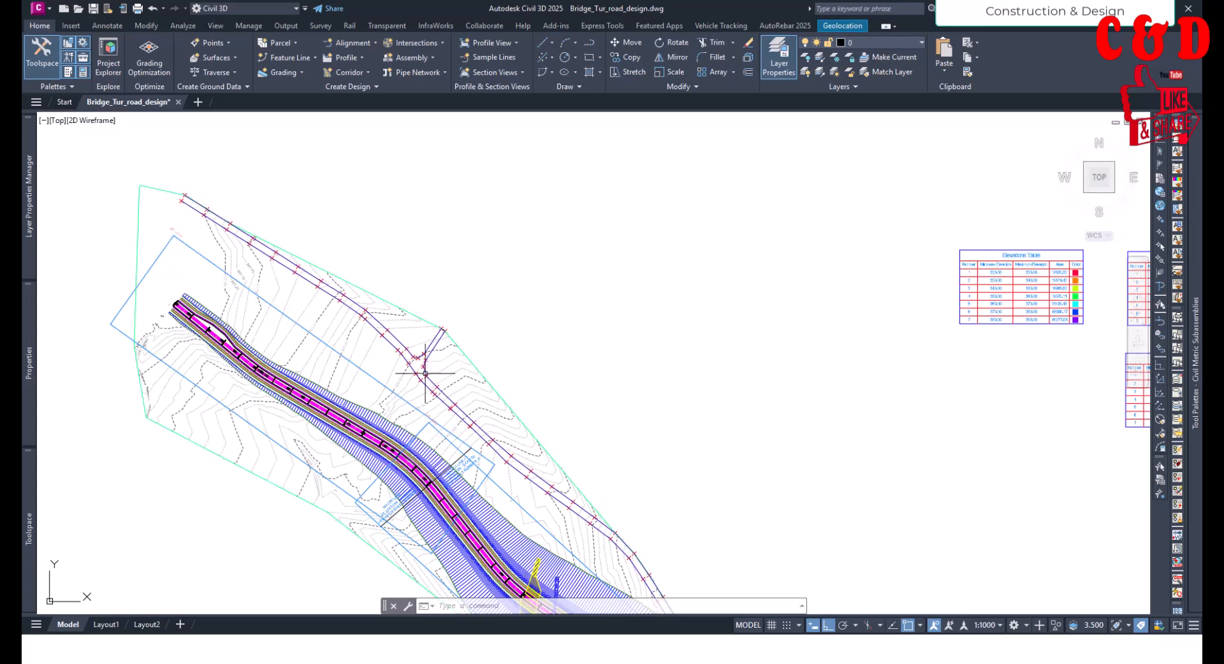
- Examine the fill stretch of the profile view and its station and elevation bands from about 0+200 to 1+000
middle_drag(505, 508, 452, 406)
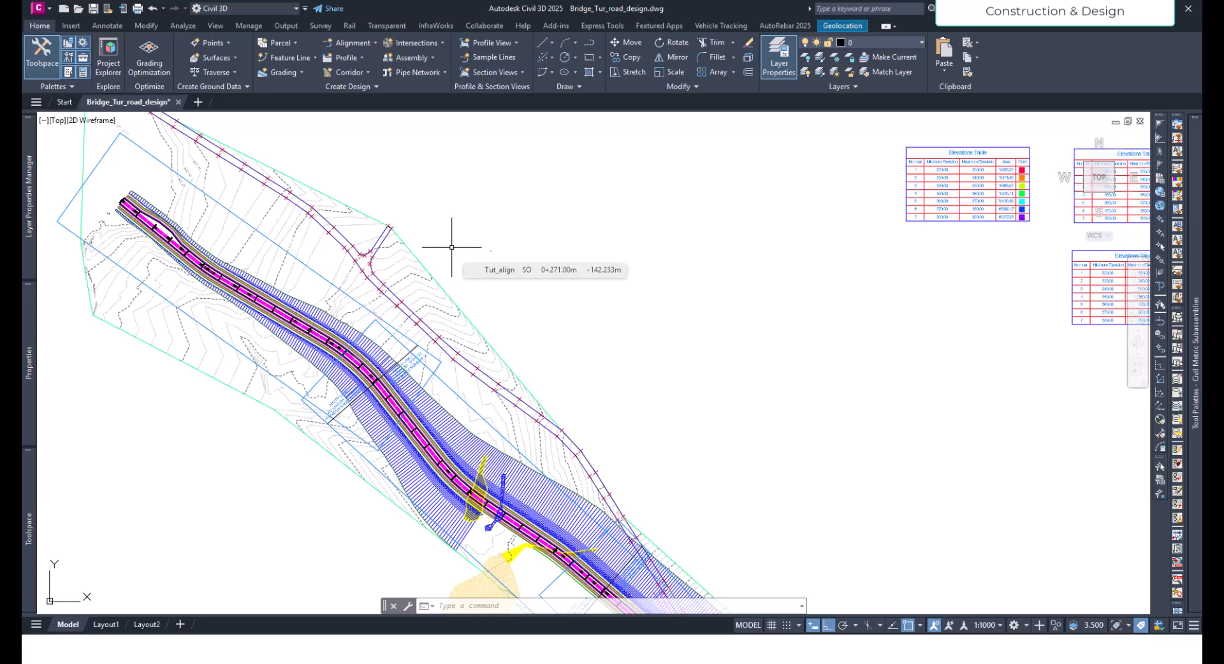
scroll(346, 511, down, 5)
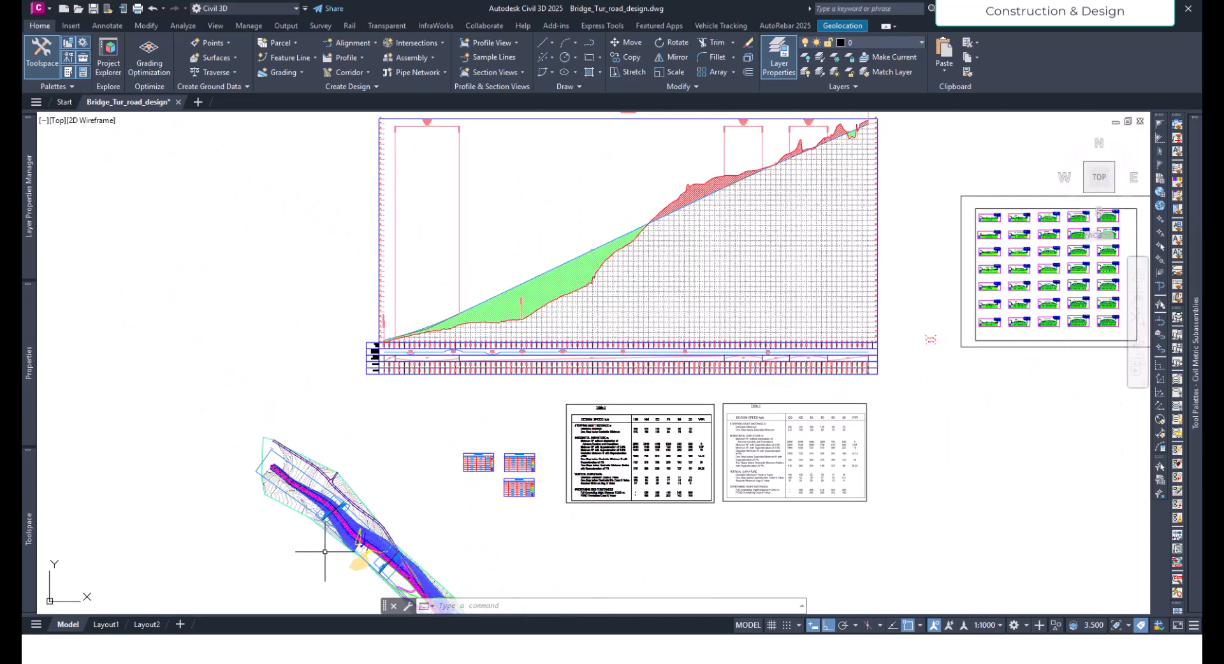
scroll(374, 438, up, 1)
scroll(479, 317, up, 5)
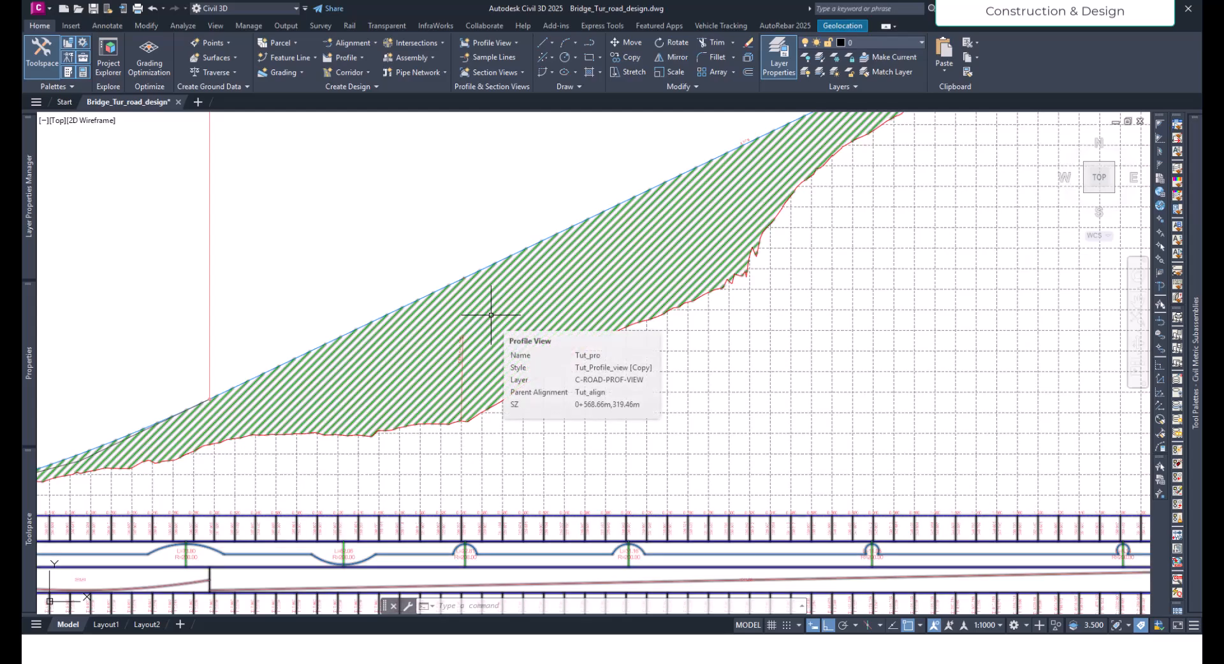
scroll(494, 328, down, 4)
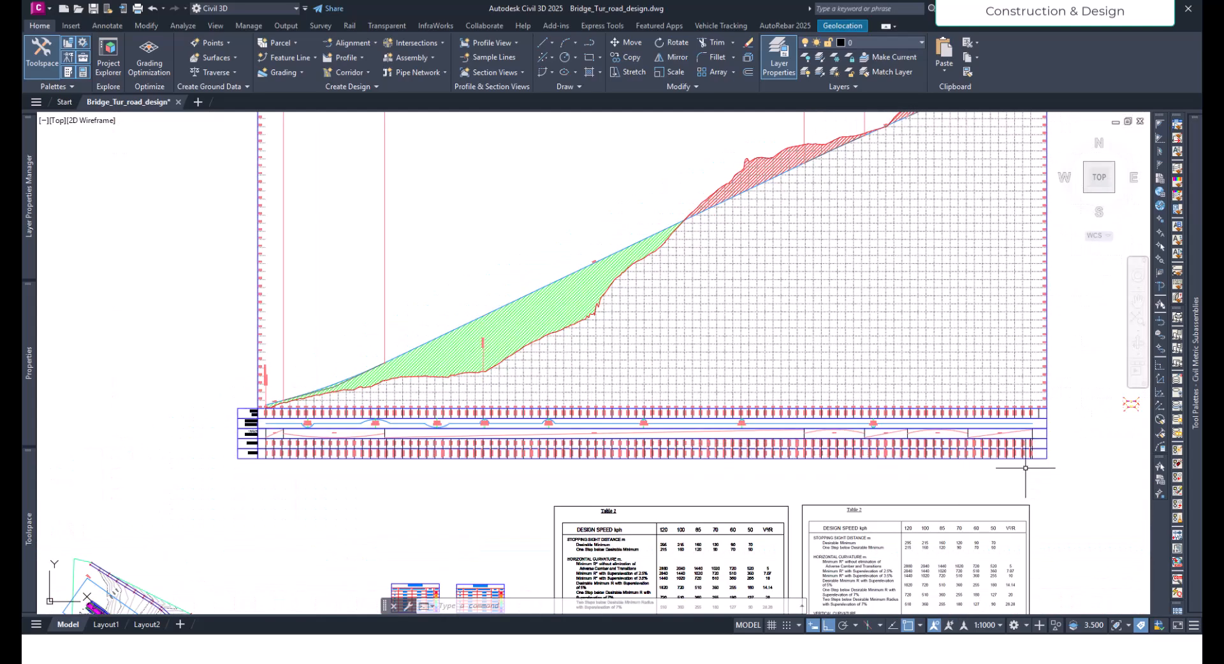
middle_drag(1030, 468, 845, 504)
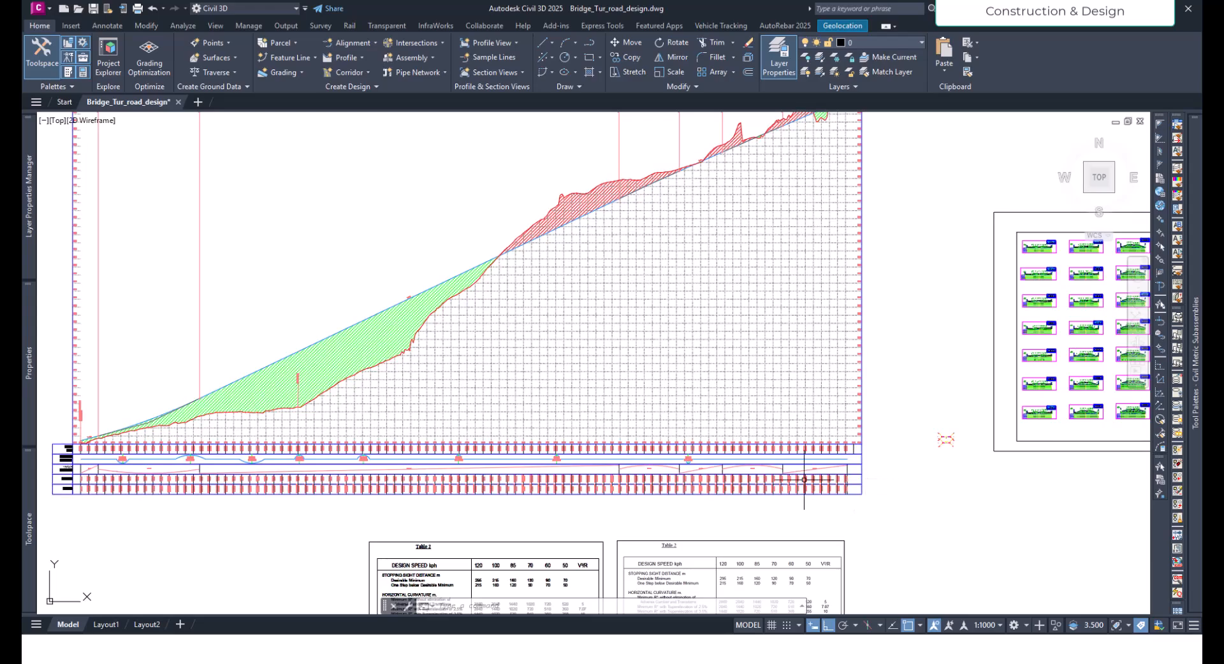
click(294, 372)
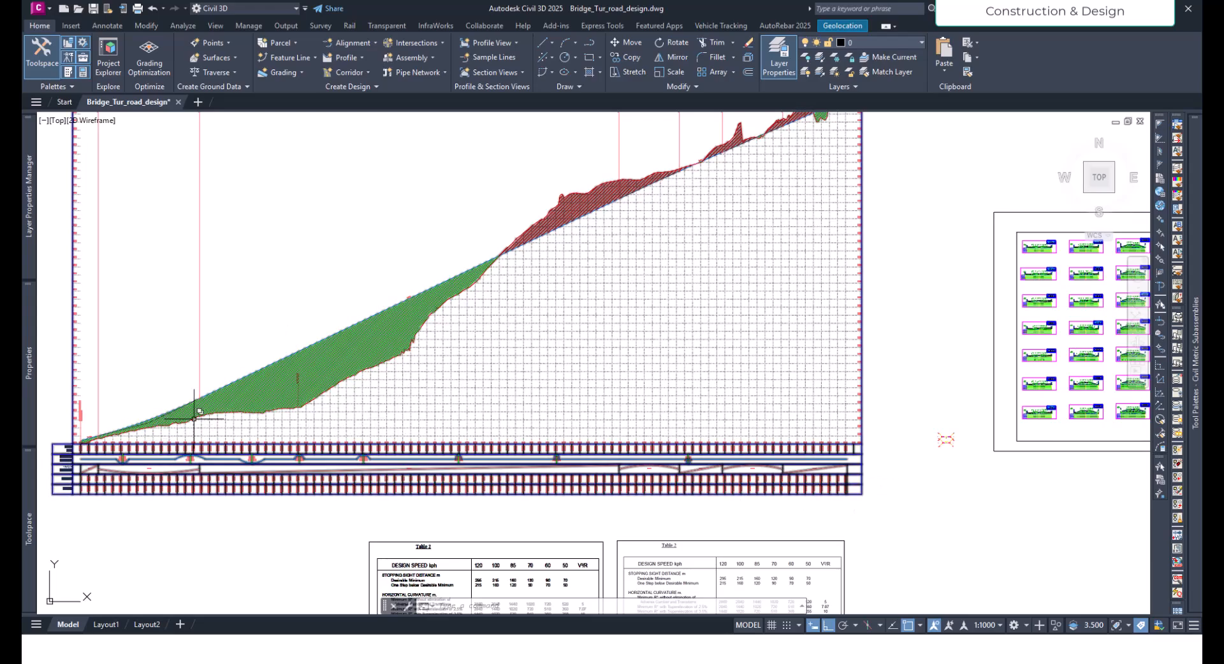
scroll(205, 429, up, 8)
middle_drag(210, 444, 351, 363)
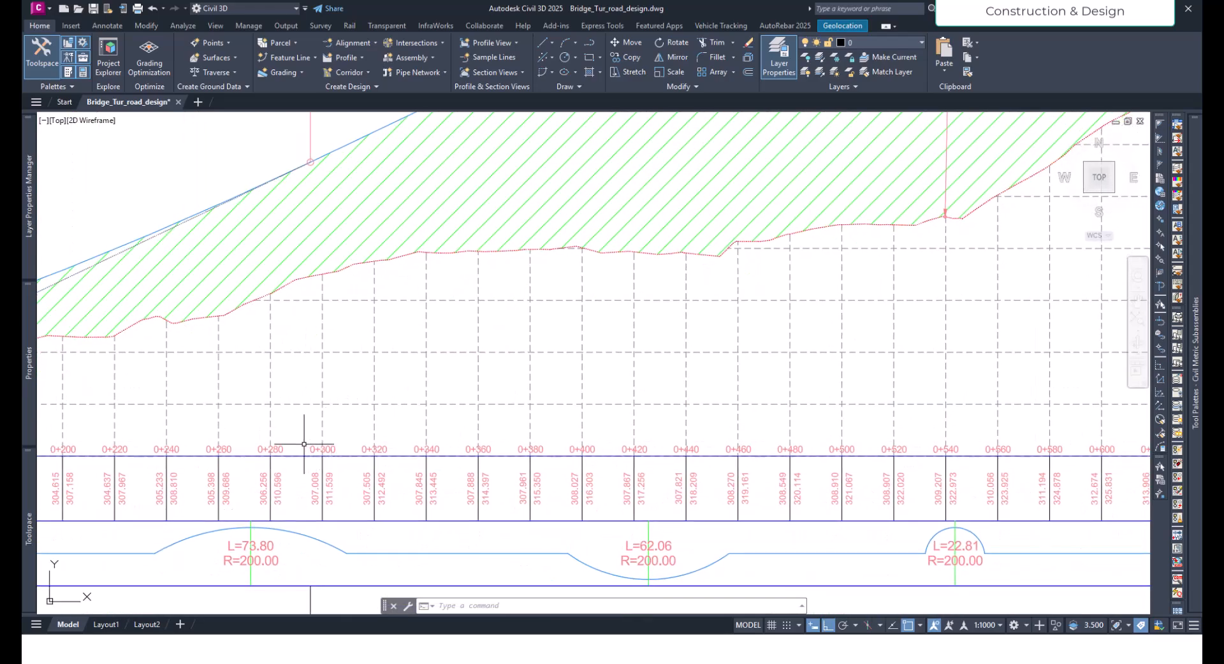
scroll(335, 442, down, 6)
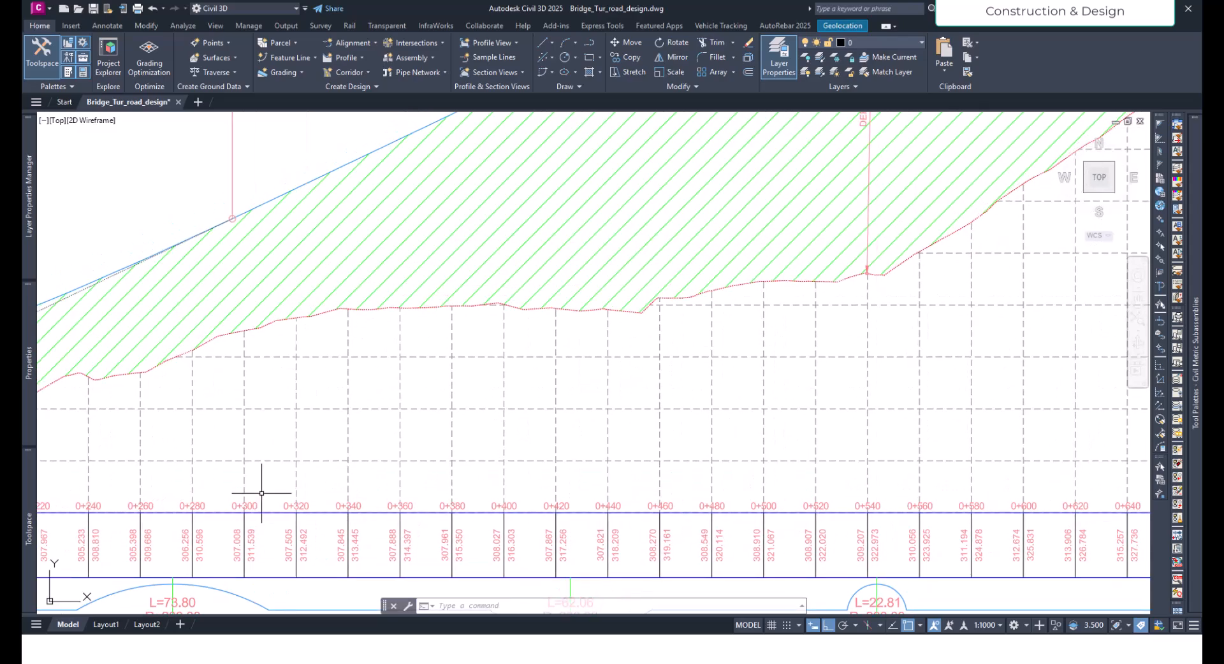
scroll(615, 492, down, 4)
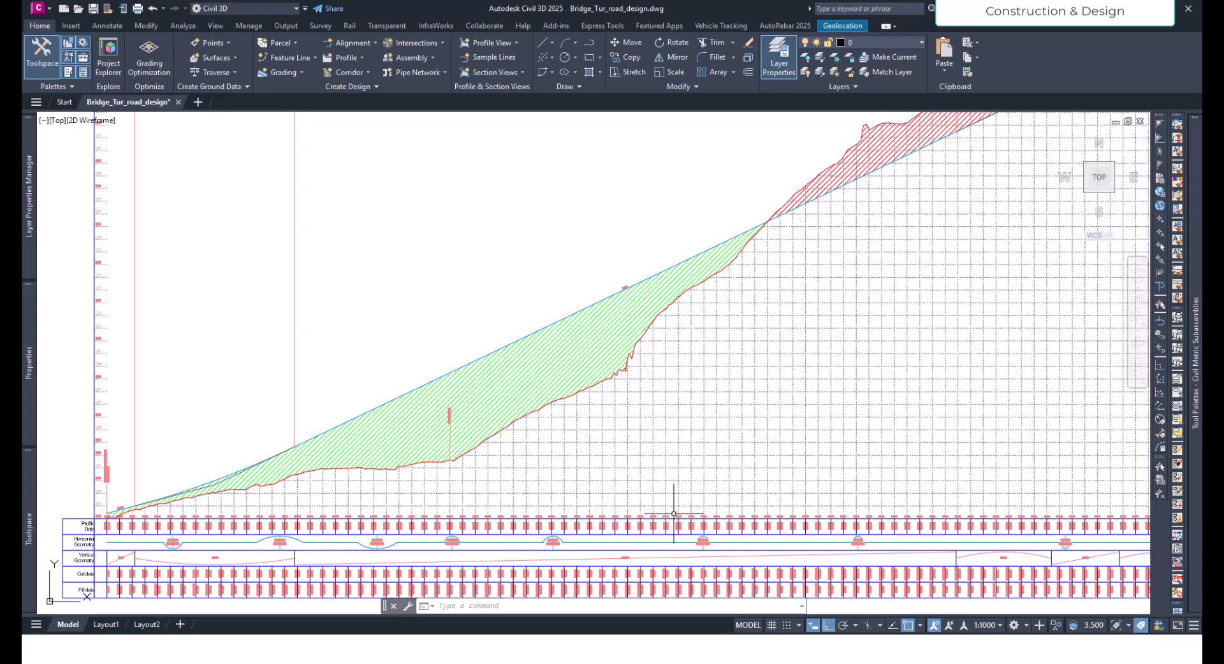
scroll(669, 500, up, 9)
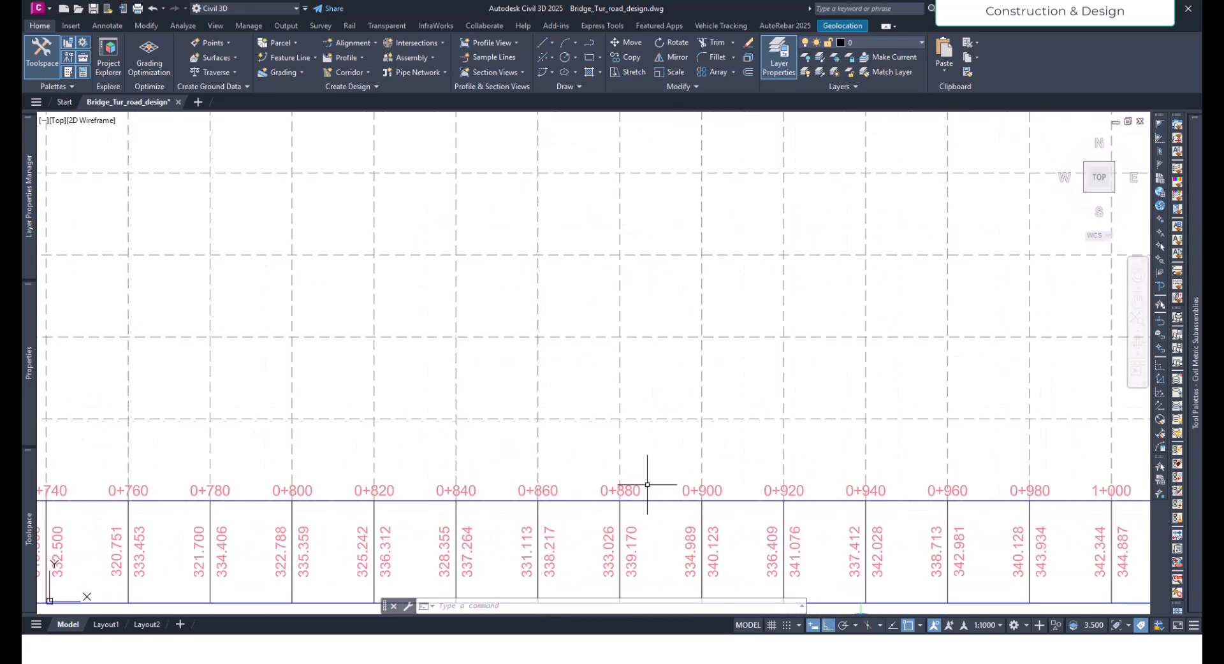
scroll(647, 485, down, 4)
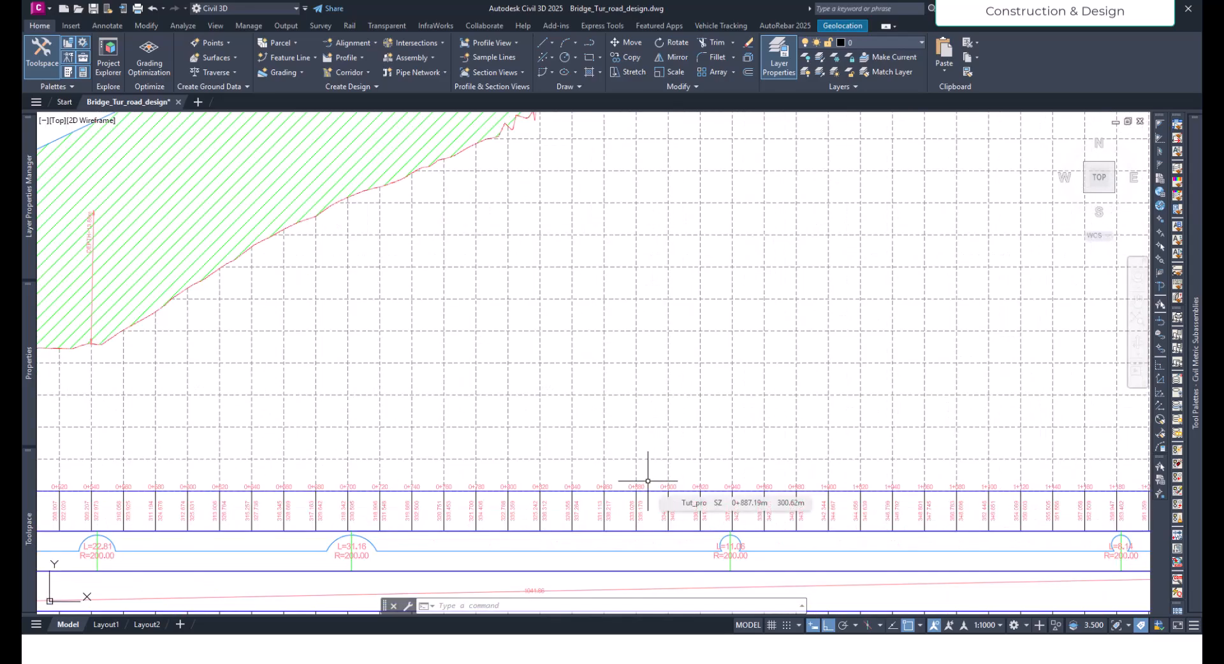
scroll(328, 532, down, 8)
- Inspect the corridor and its fill slopes in plan, around the hatched area before the 0+600 match line
scroll(352, 530, up, 3)
middle_drag(353, 530, 353, 403)
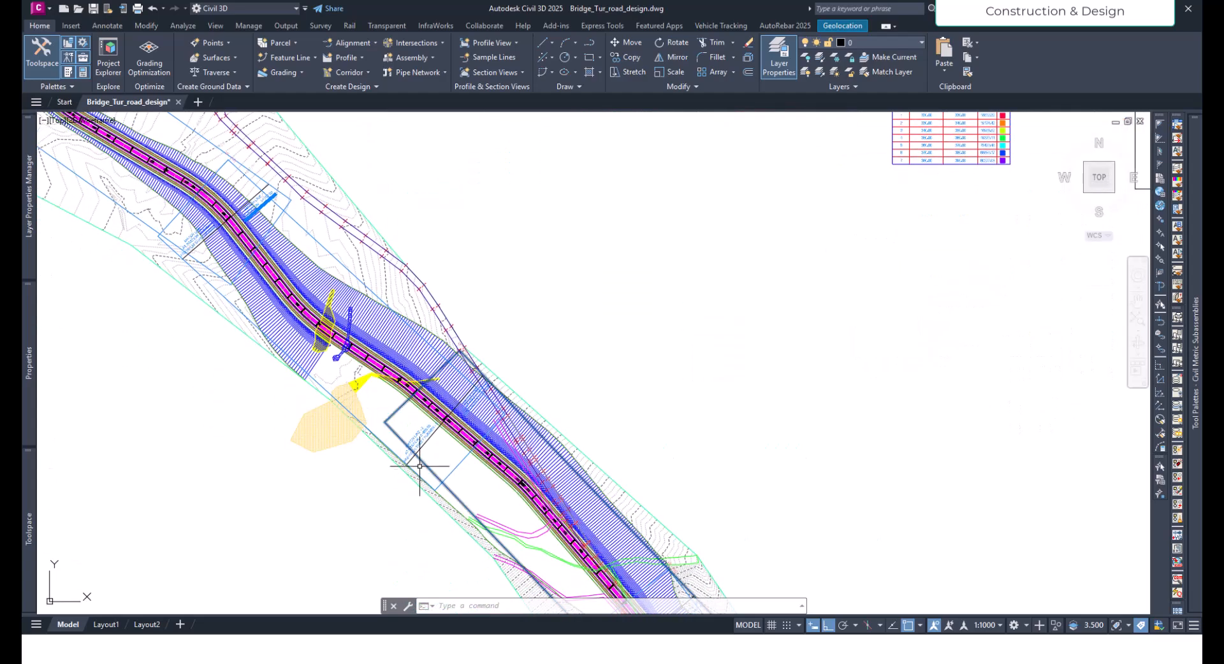
click(384, 323)
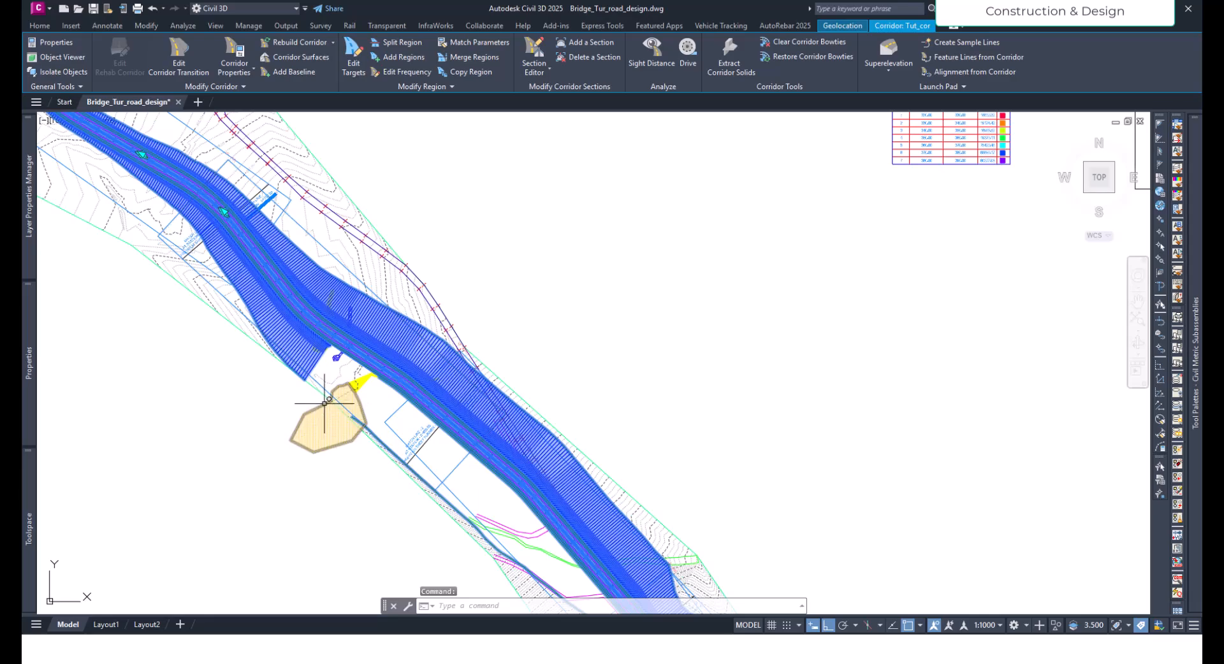
scroll(328, 404, up, 5)
key(Escape)
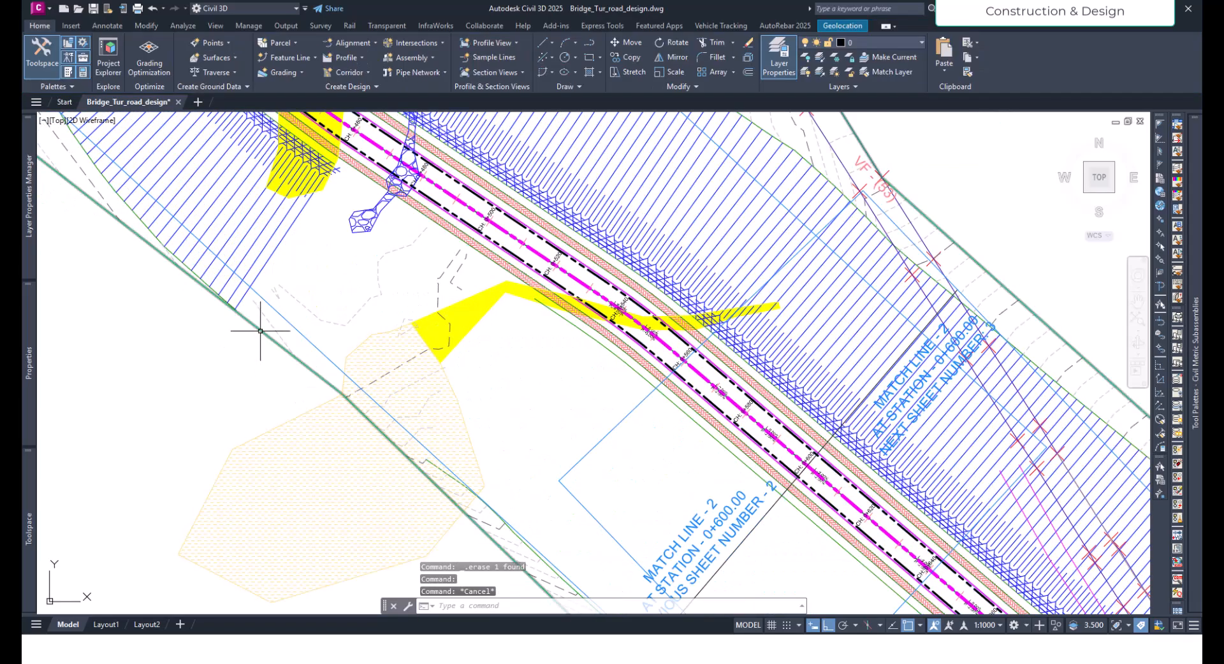
click(258, 340)
scroll(395, 446, down, 2)
key(Escape)
click(539, 319)
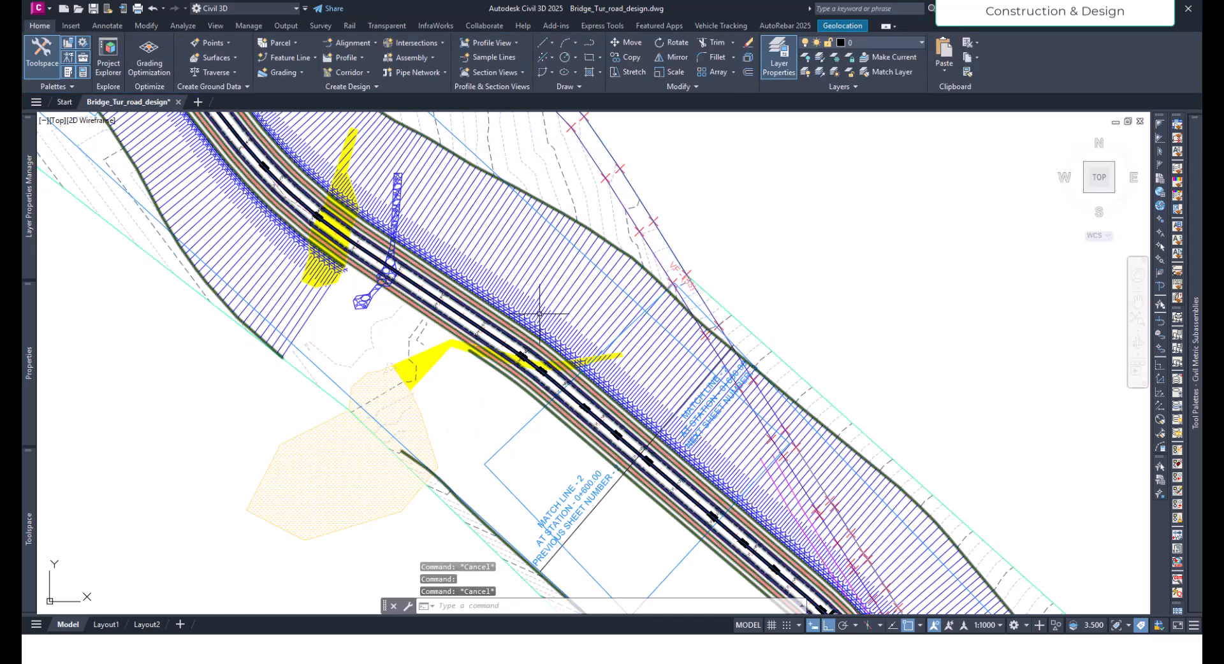
scroll(422, 391, down, 3)
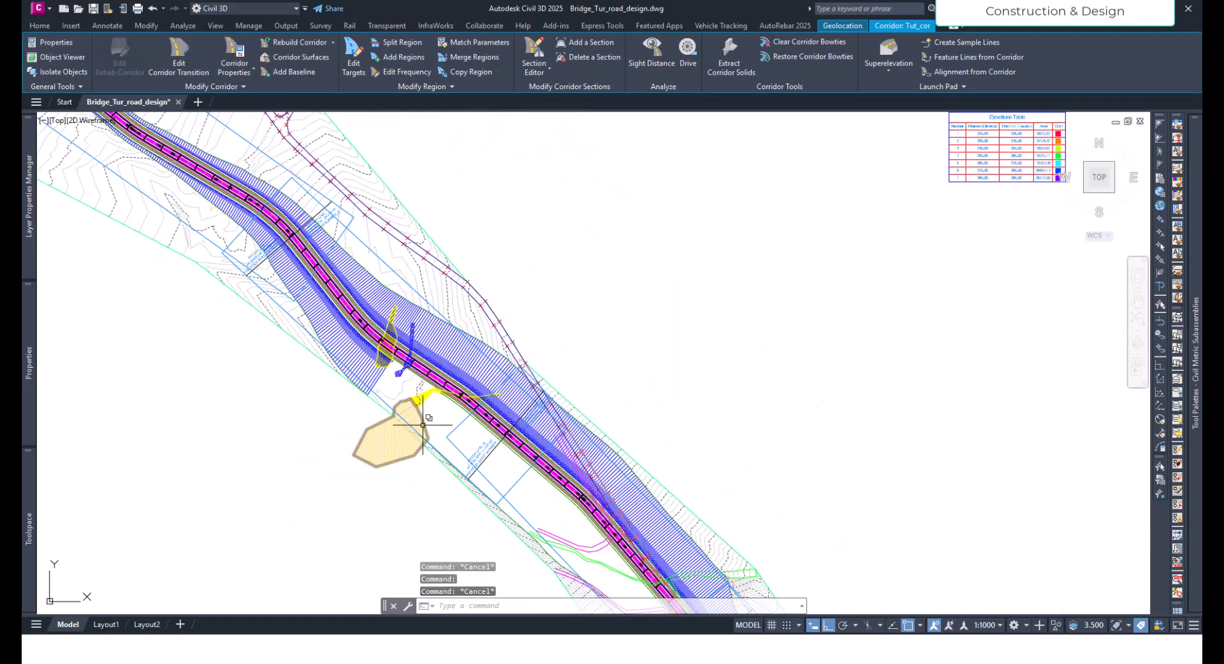
key(Escape)
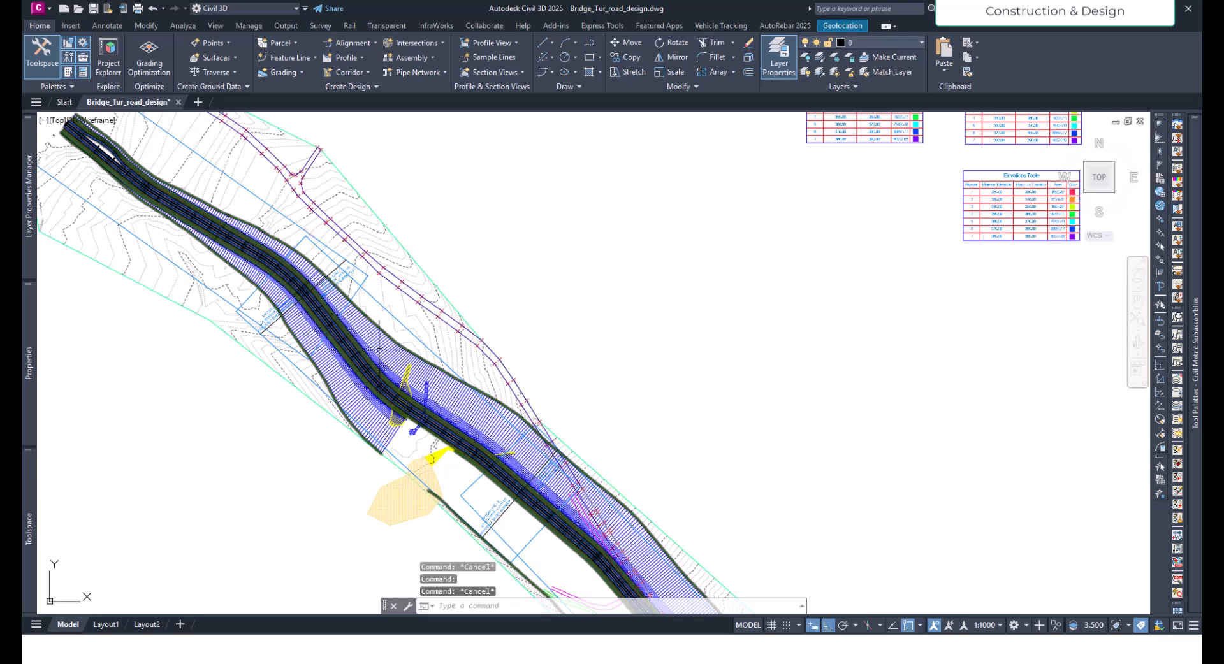
- Locate station 0+300 on the corridor in plan and inspect the stretch that follows it
click(379, 350)
middle_drag(347, 307, 484, 403)
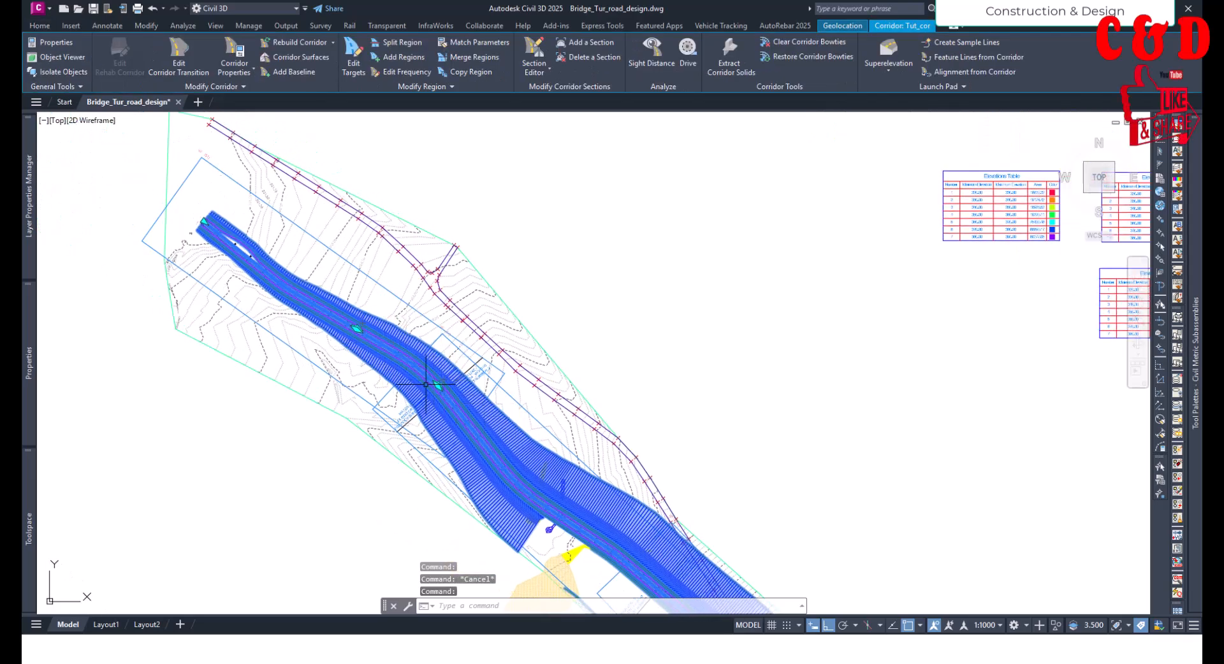
scroll(440, 386, up, 6)
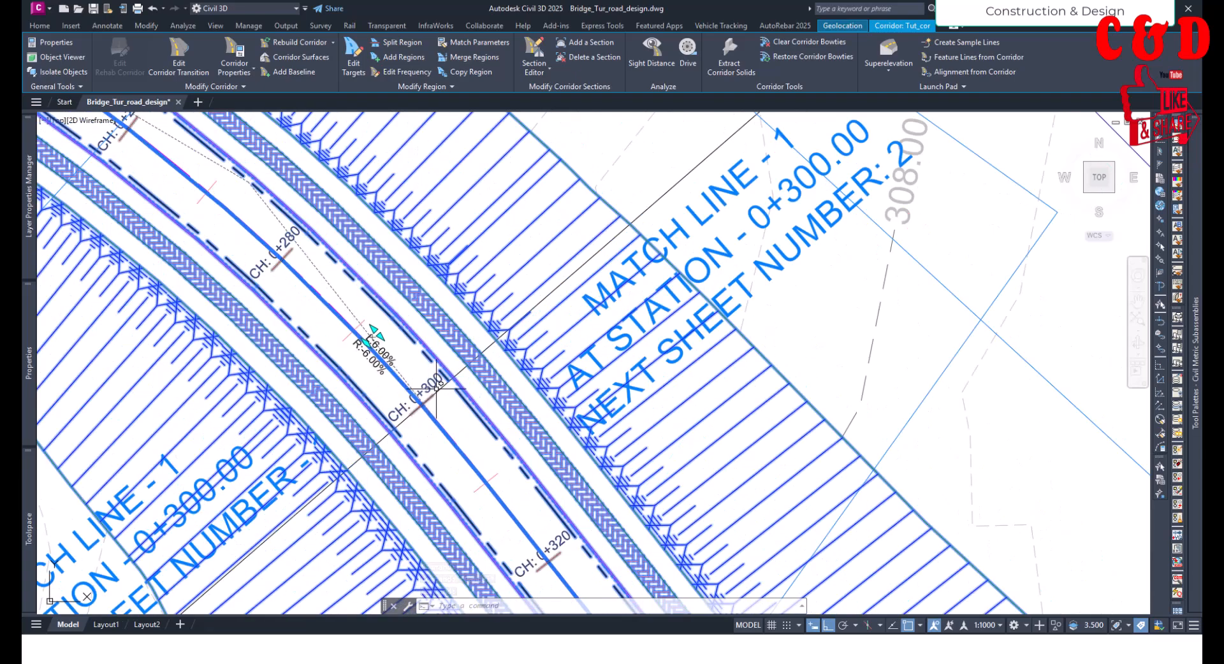
scroll(426, 390, down, 6)
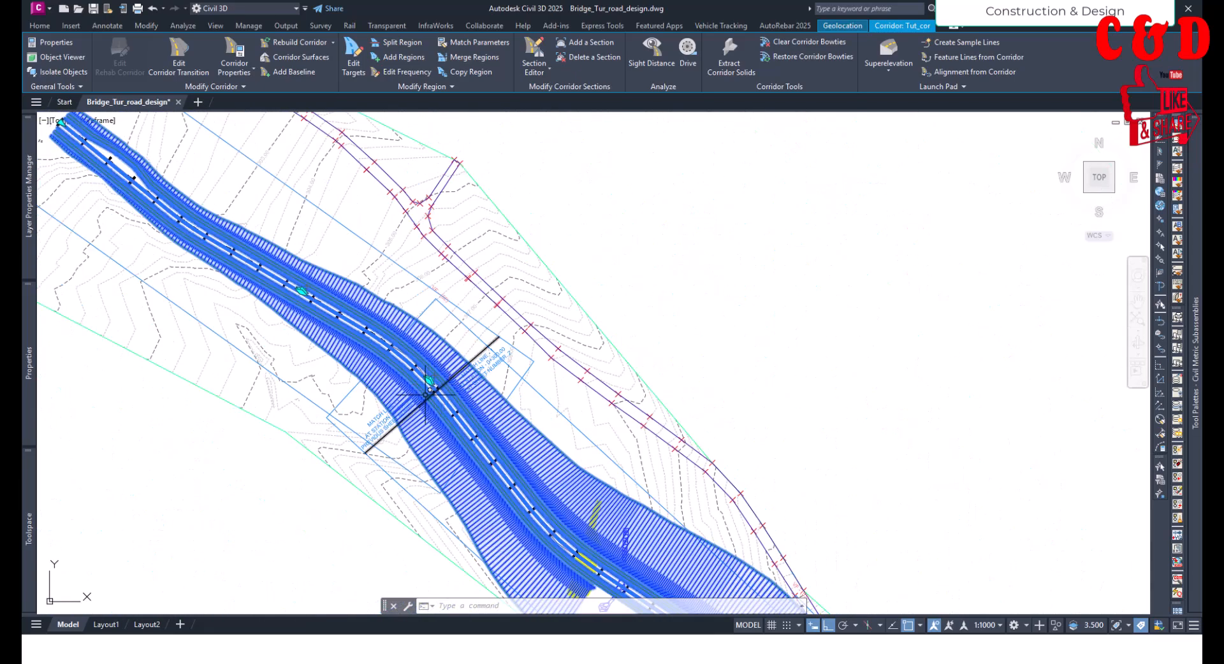
scroll(419, 401, down, 2)
middle_drag(610, 500, 374, 416)
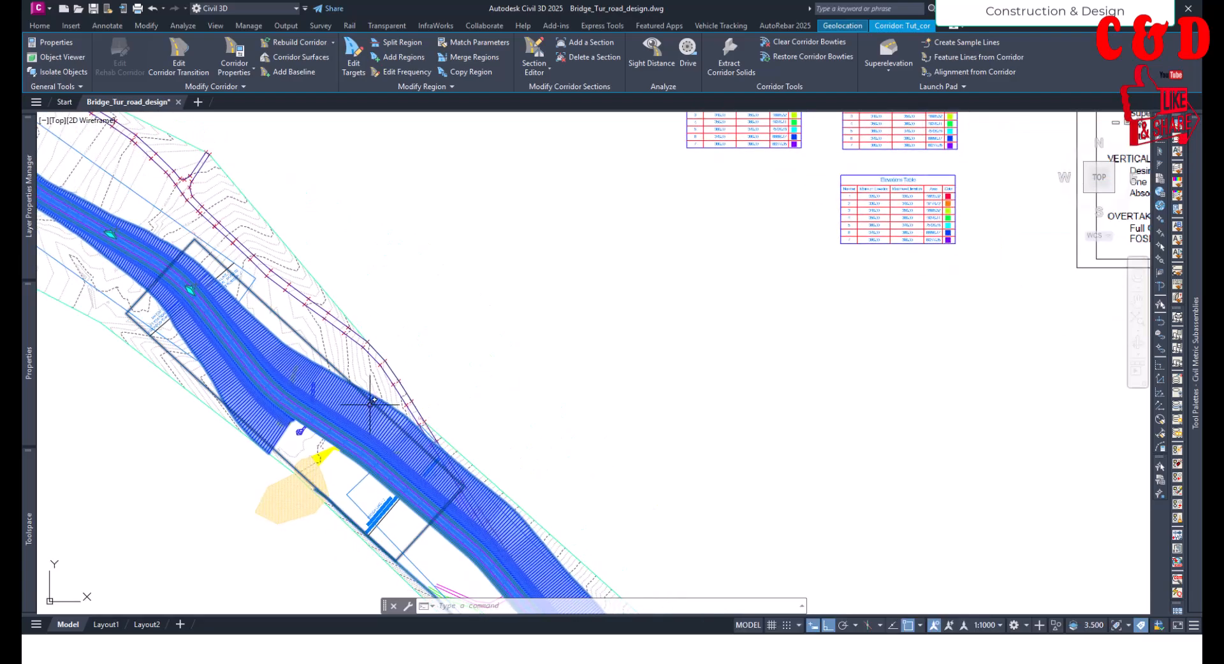
scroll(368, 434, down, 4)
key(Escape)
middle_drag(527, 415, 333, 445)
scroll(355, 442, down, 4)
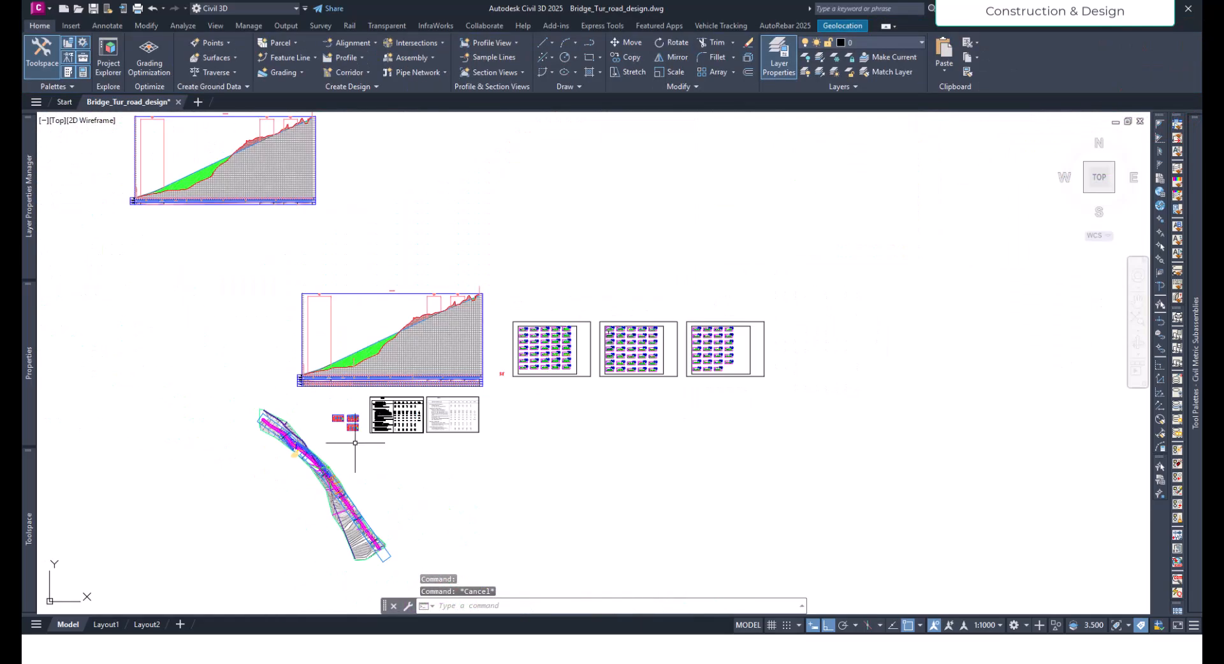
- Create an assembly named Bridge, placing its baseline below the two existing road assemblies
scroll(504, 357, up, 10)
middle_drag(427, 440, 498, 391)
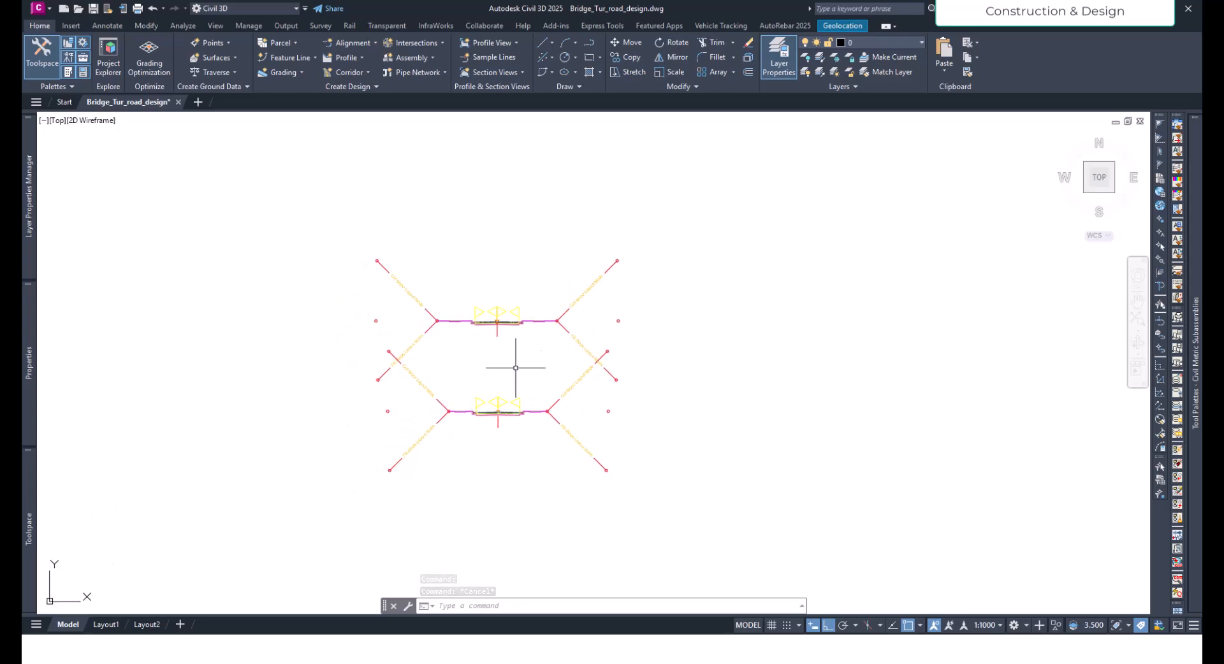
click(431, 56)
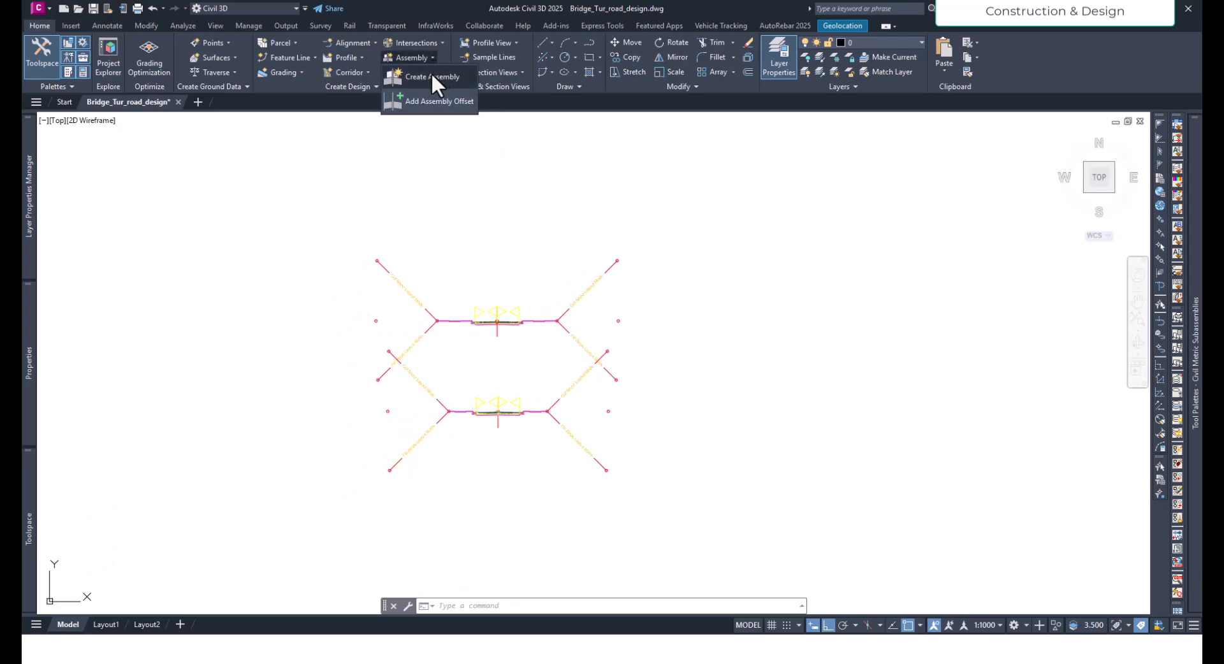
click(434, 74)
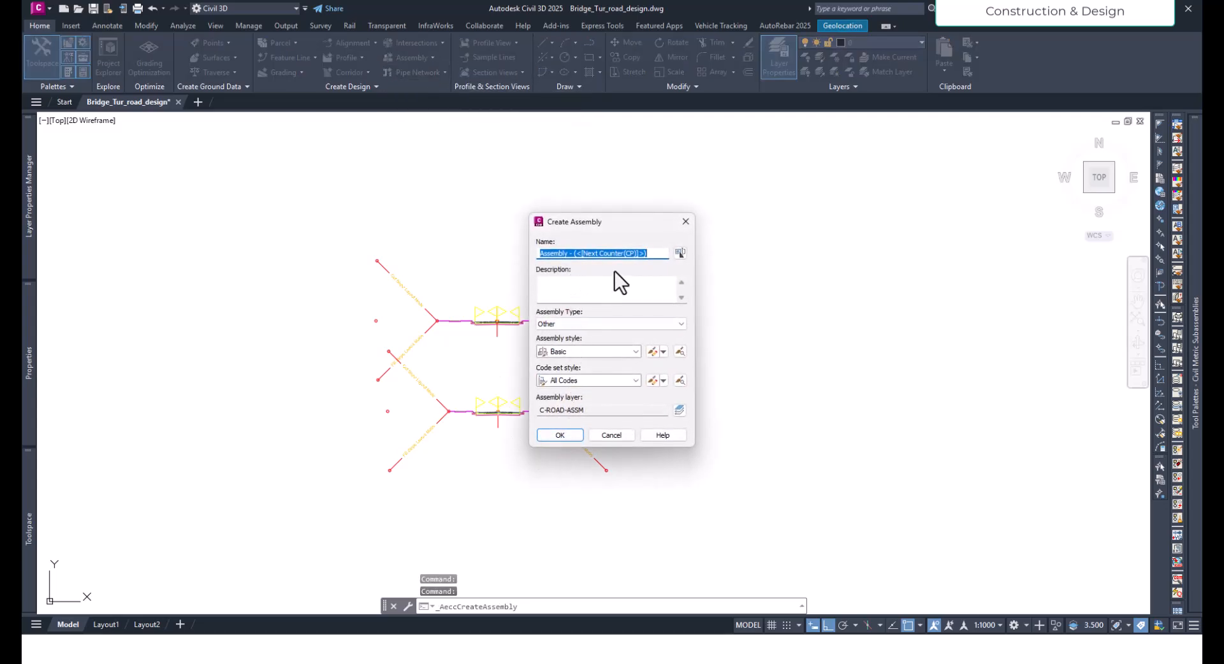
text(Bro)
key(BackSpace)
text(idge)
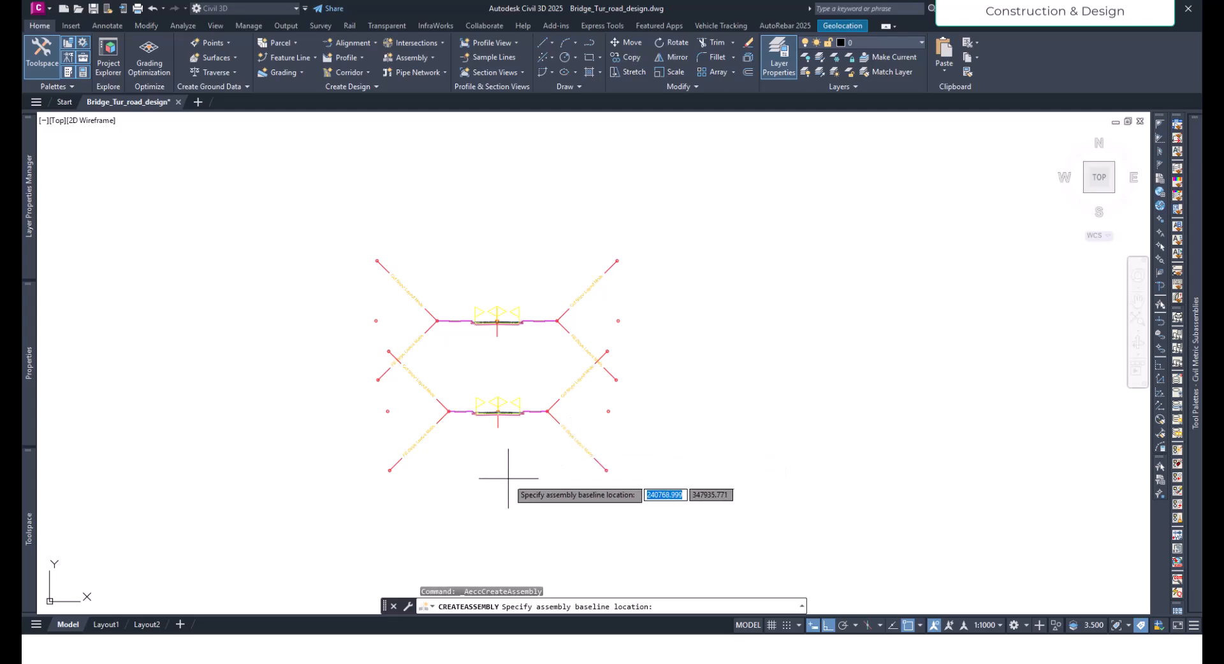
click(501, 490)
scroll(578, 482, down, 5)
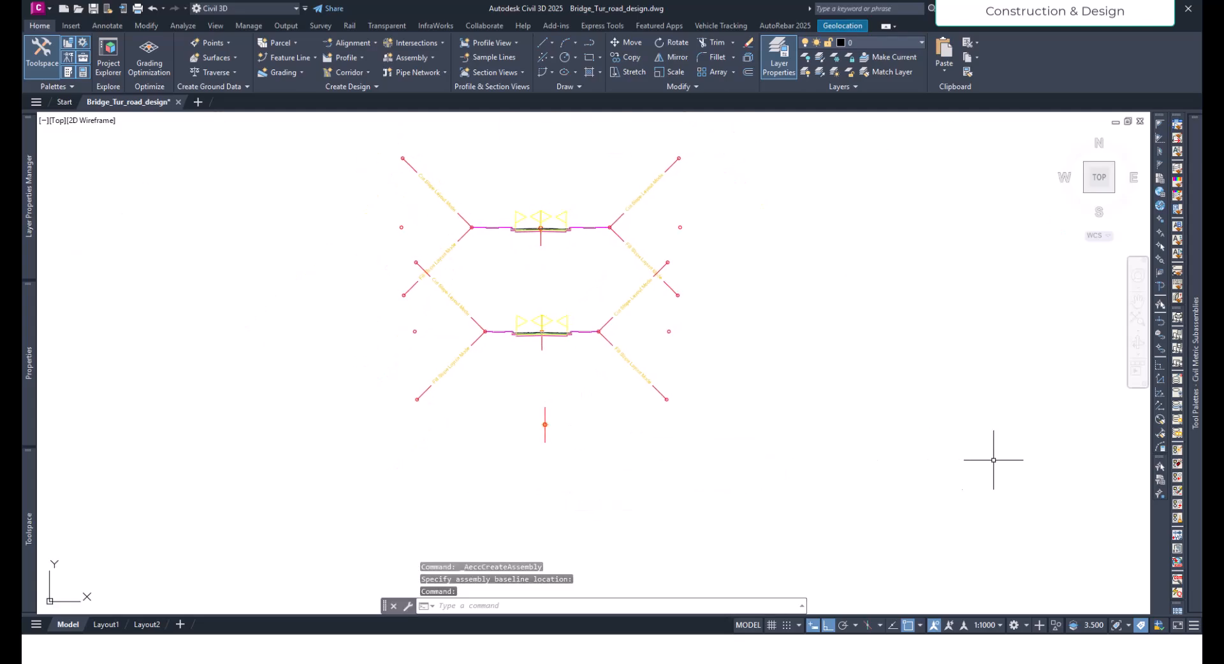
- Attach the BridgeBoxGirder1 subassembly from the metric bridge subassemblies to the new assembly's baseline marker
mouse_move(1193, 439)
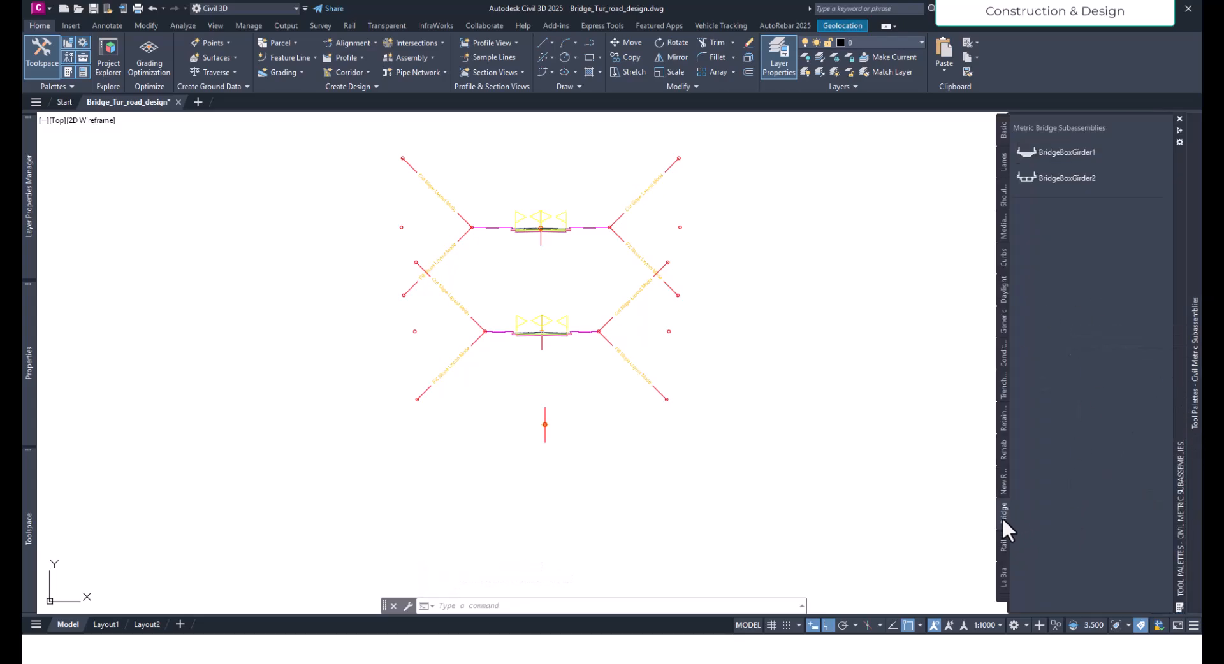
click(1064, 155)
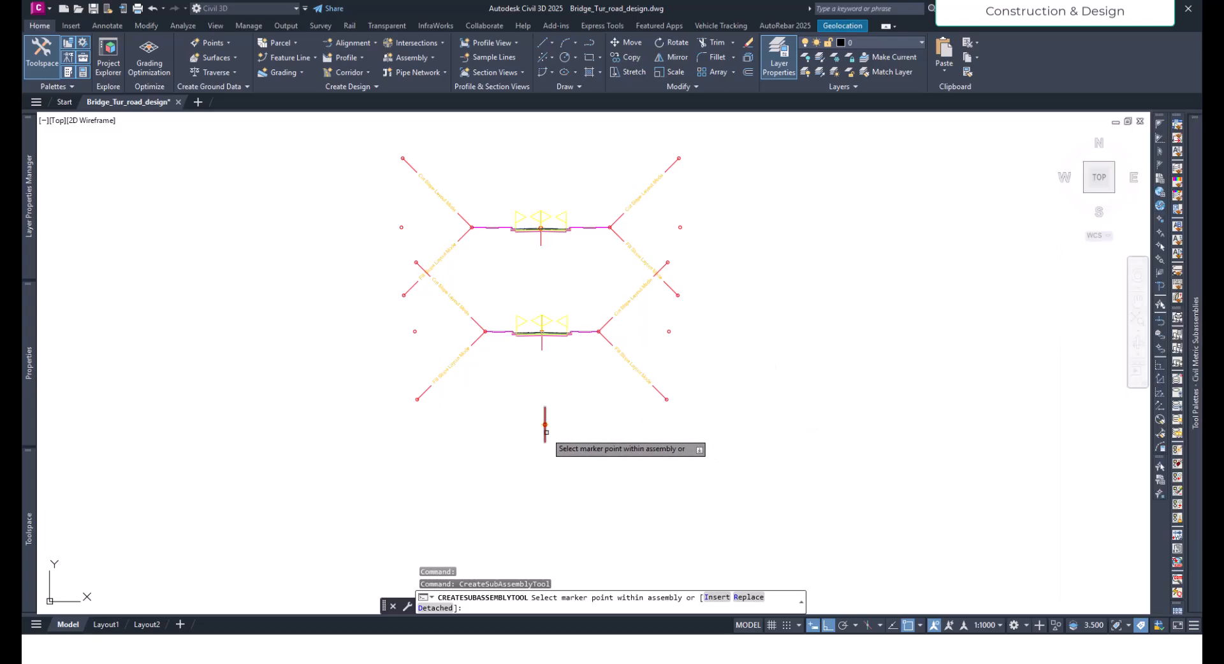
scroll(537, 424, up, 10)
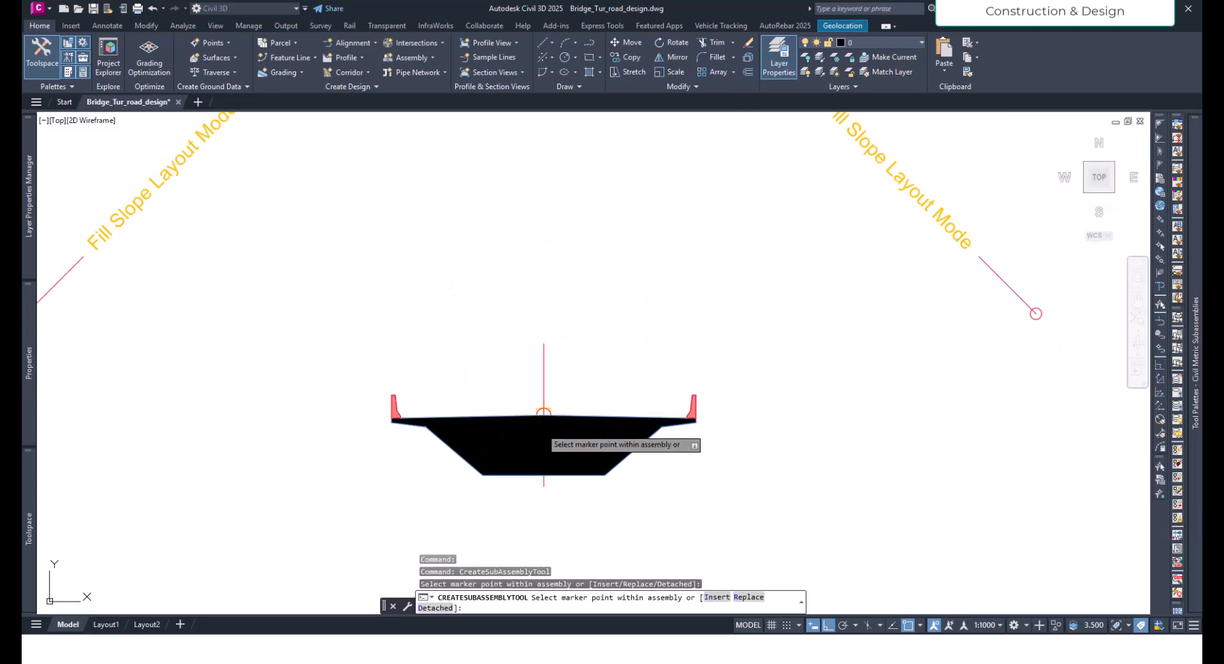
key(Escape)
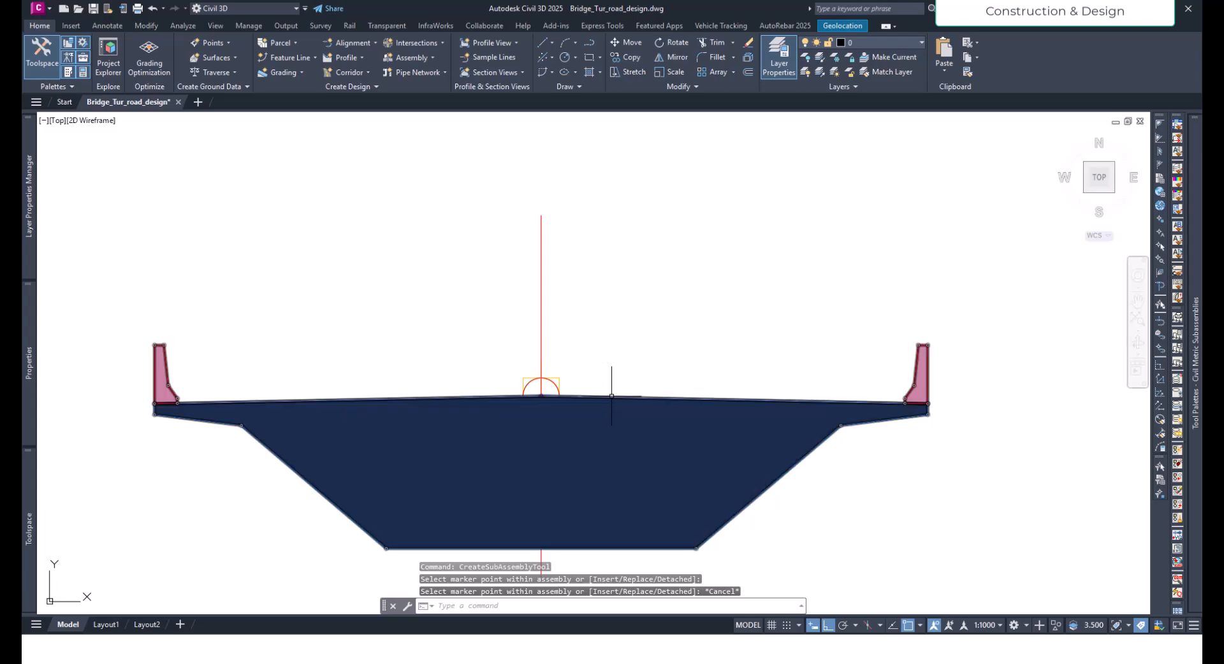
- Examine the box girder subassembly at its attachment point on the baseline and at its edge barrier
click(612, 396)
scroll(547, 395, up, 10)
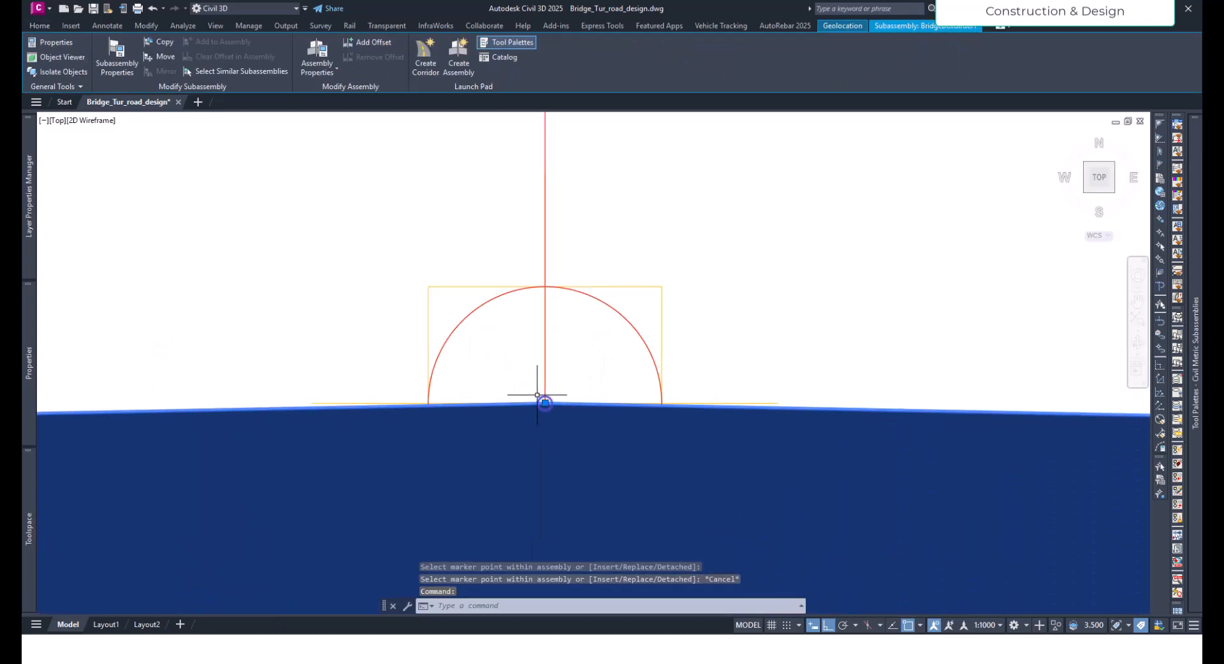
scroll(553, 376, down, 8)
scroll(554, 372, down, 10)
scroll(606, 396, up, 6)
key(Escape)
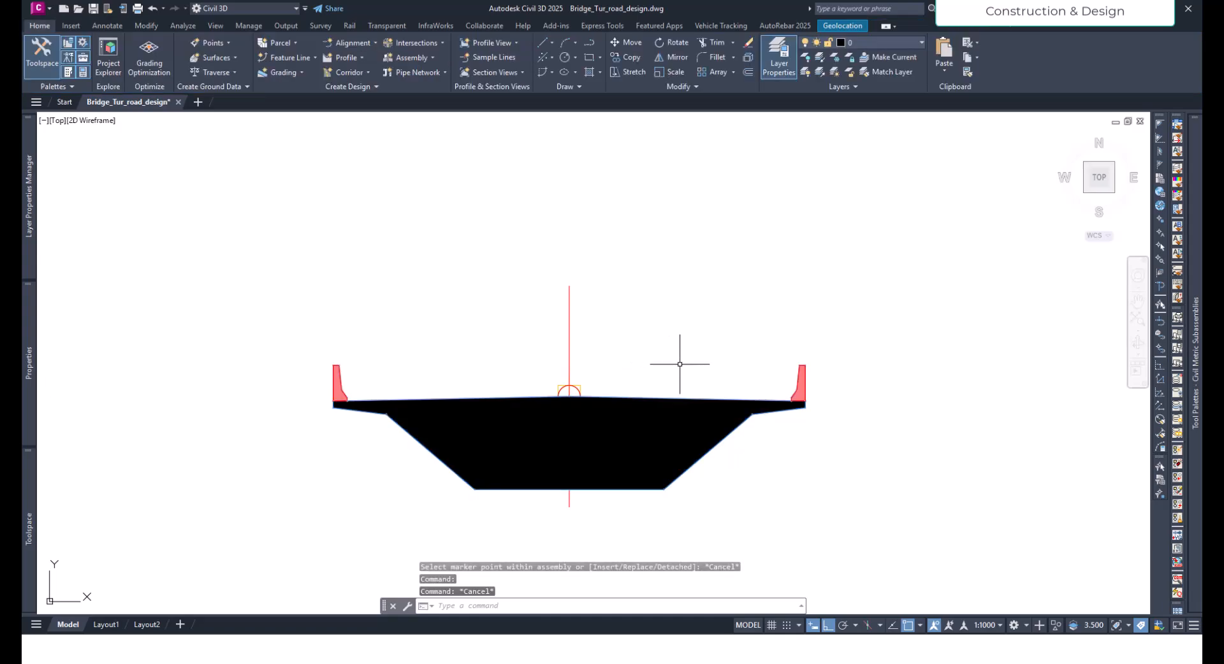
click(800, 391)
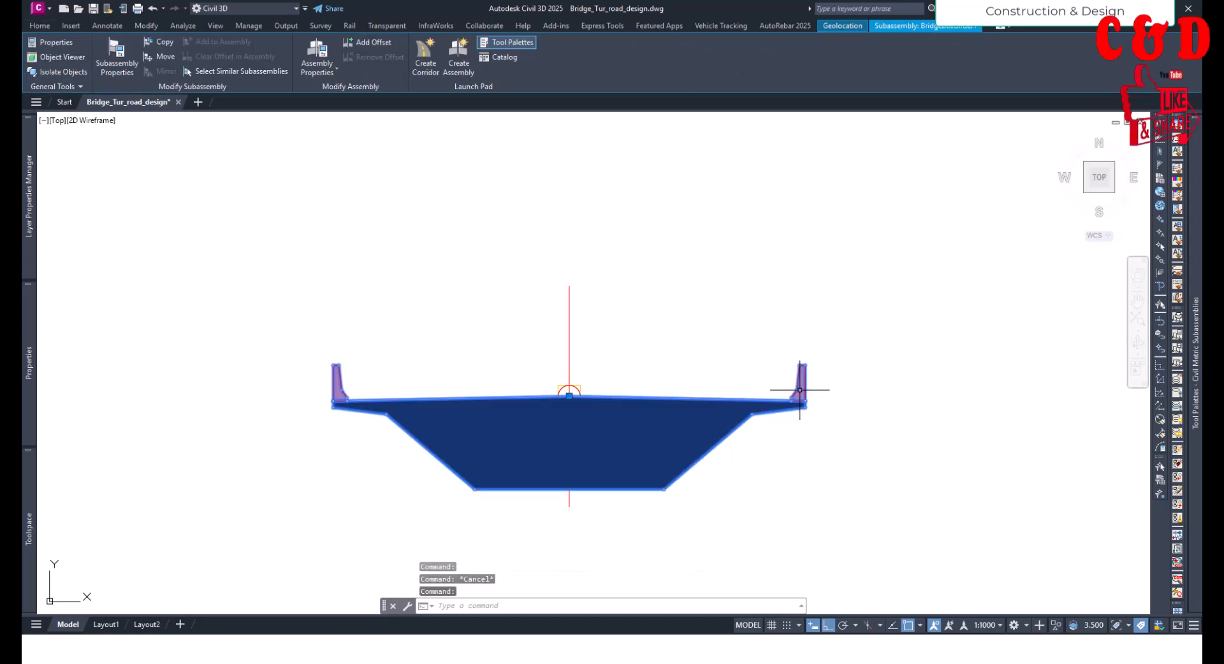
scroll(800, 396, up, 8)
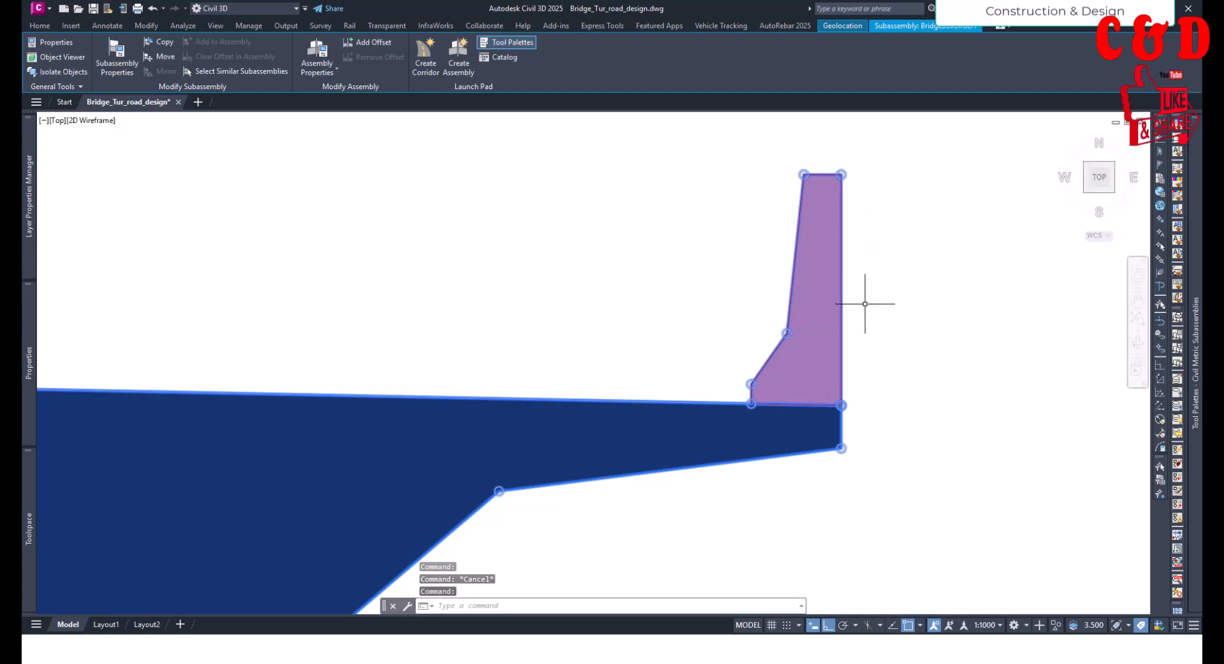
scroll(865, 304, down, 6)
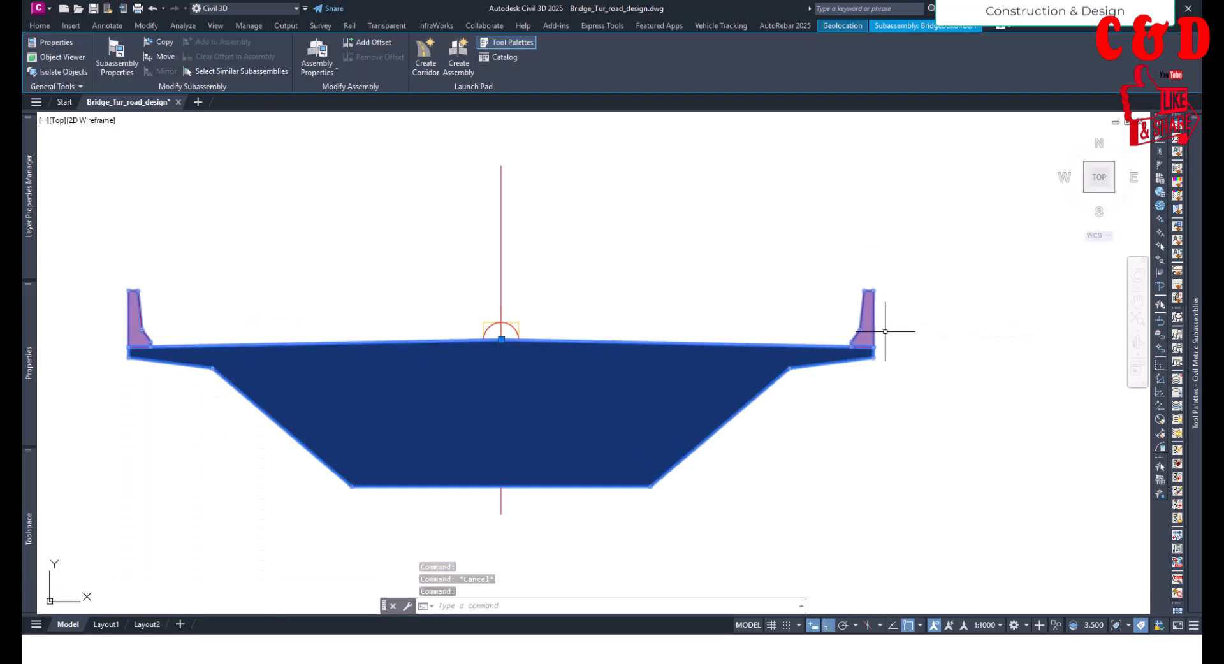
key(Escape)
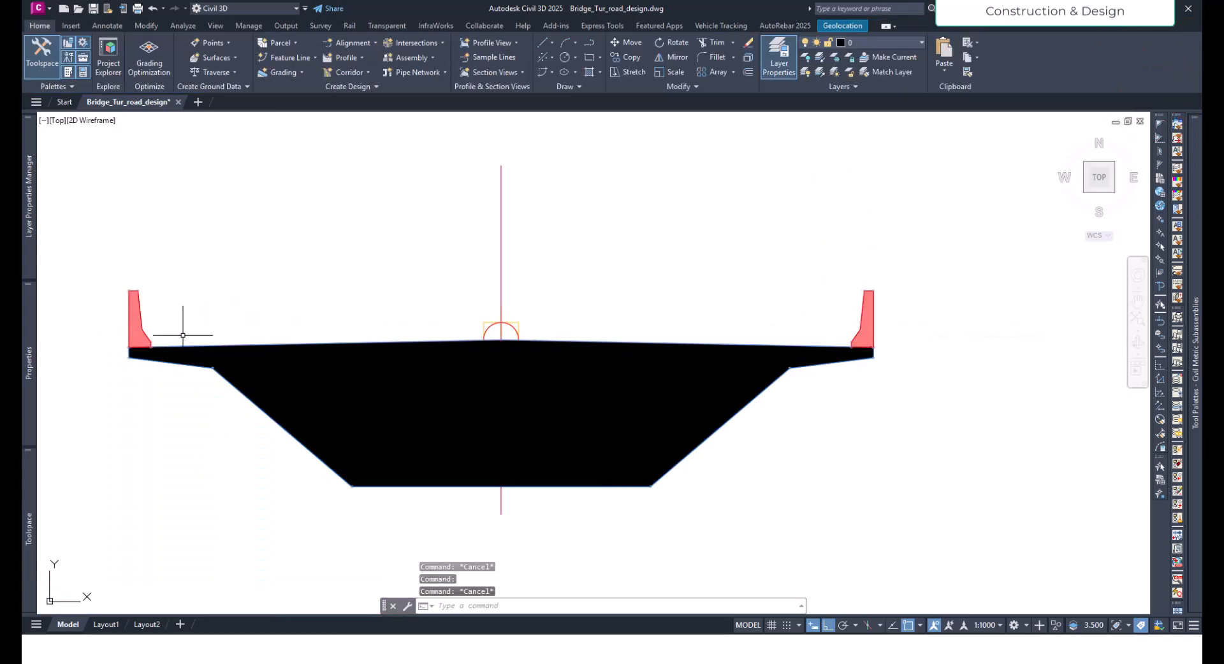
scroll(862, 369, down, 4)
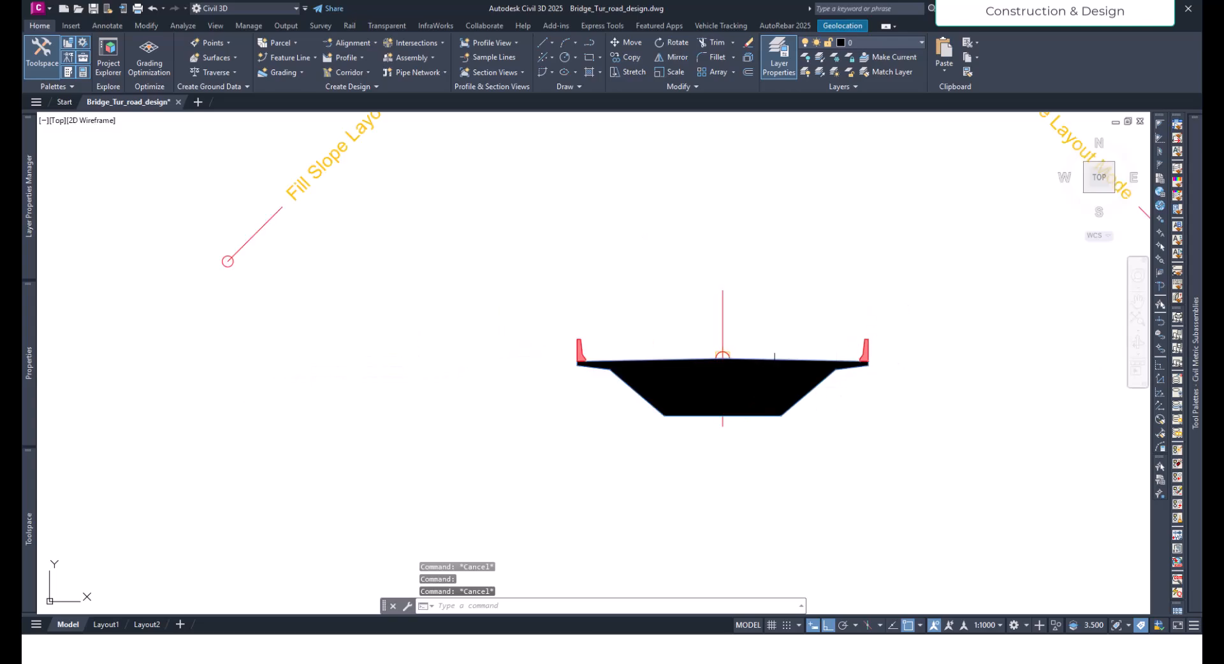
scroll(808, 395, up, 4)
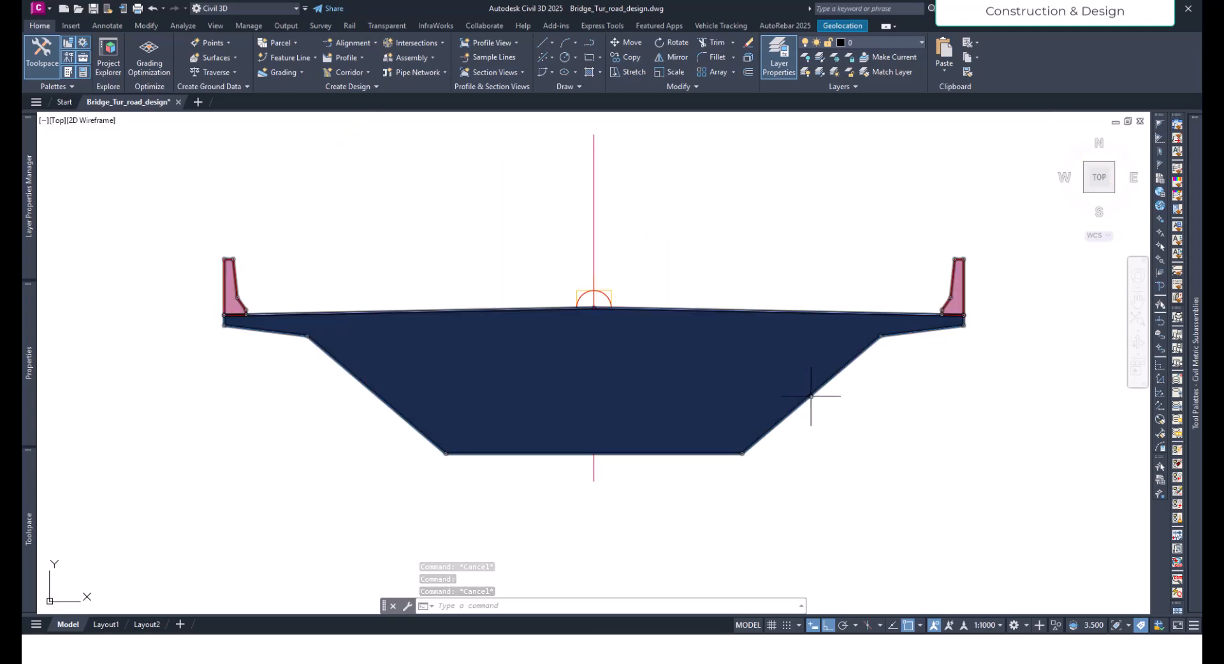
- Set both the left and right widths of the box girder subassembly to 3.5 m
click(812, 402)
middle_drag(345, 451, 380, 450)
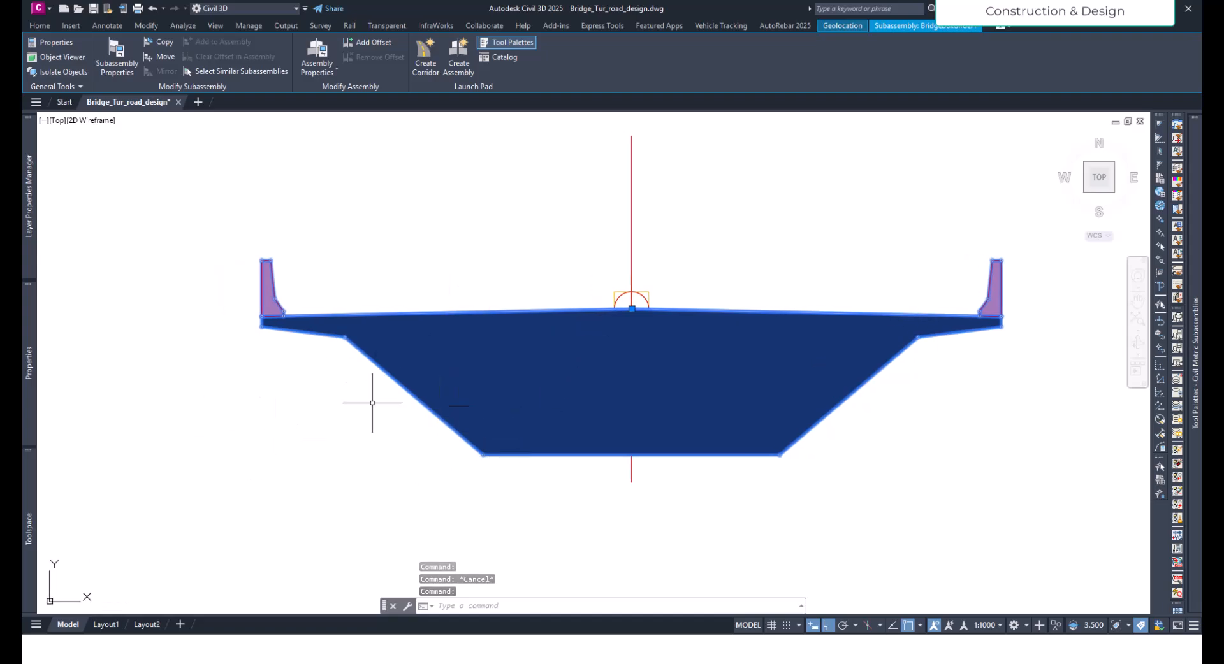
mouse_move(36, 366)
scroll(170, 434, down, 1)
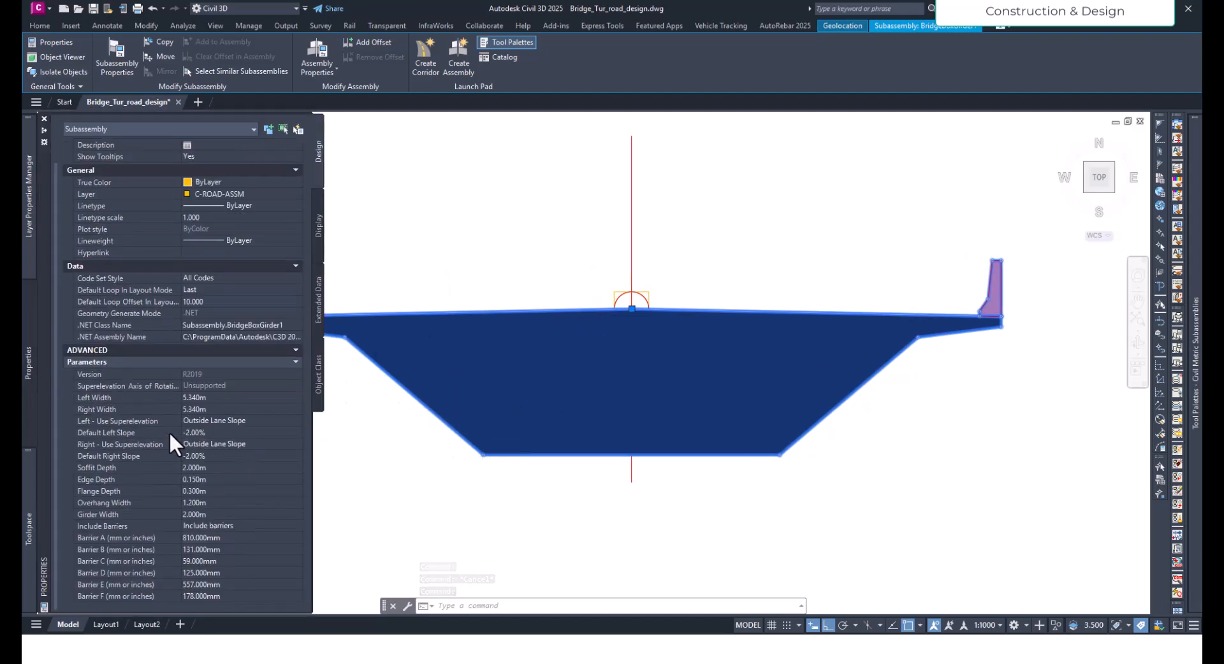
click(200, 398)
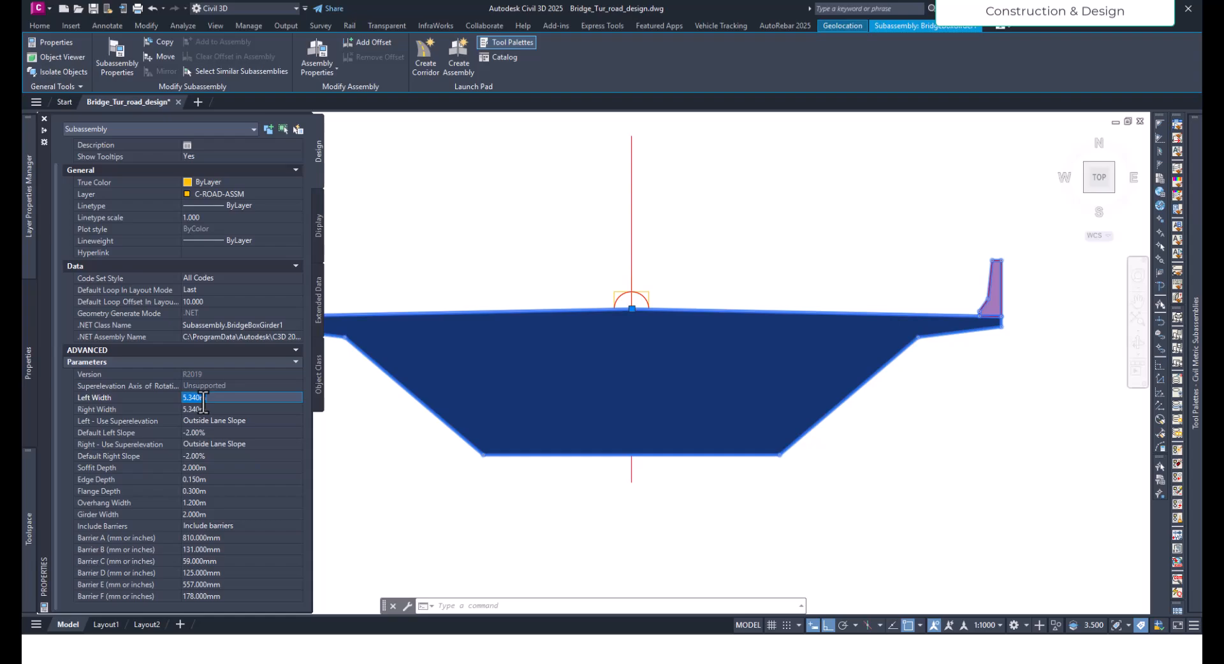
text(3.5)
key(Tab)
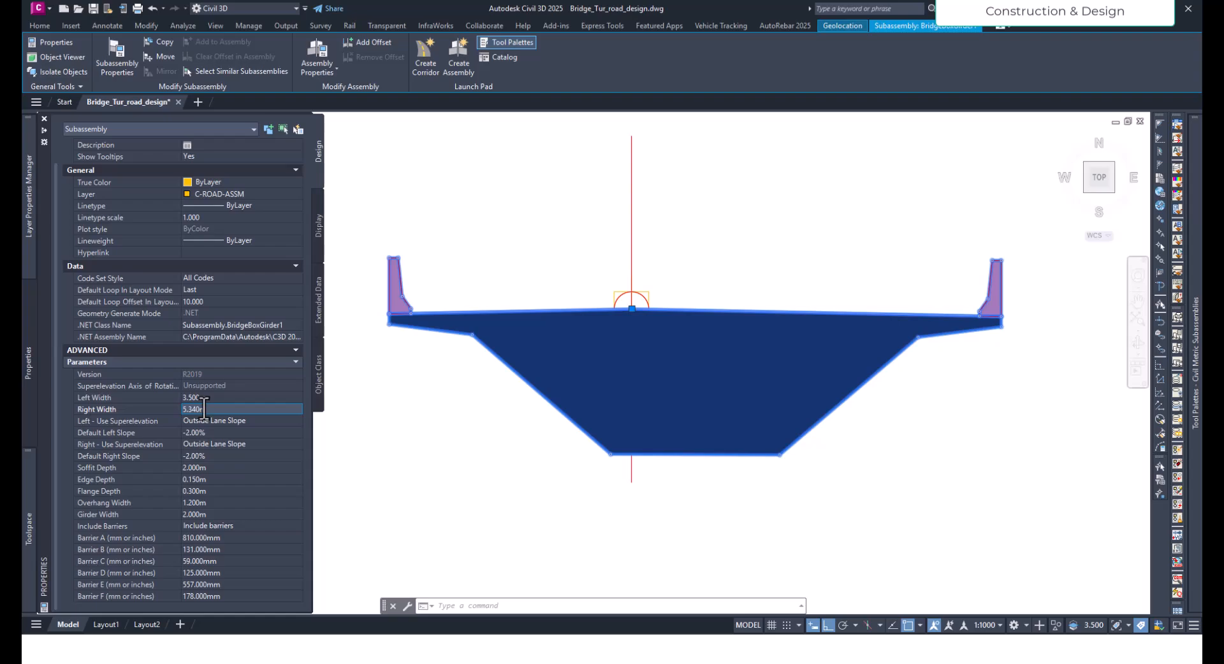
drag(208, 409, 148, 408)
text(3.5)
key(Tab)
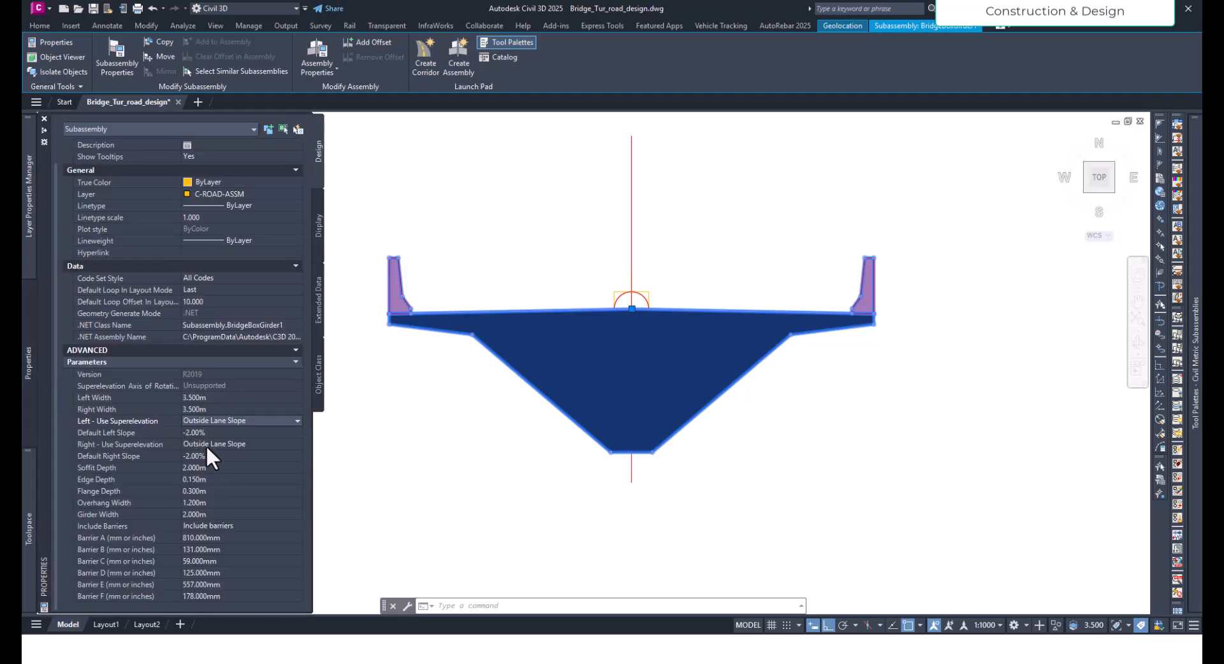
- Set the box girder's soffit depth to 1 m, and review its flange depth and overhang width parameters
click(209, 468)
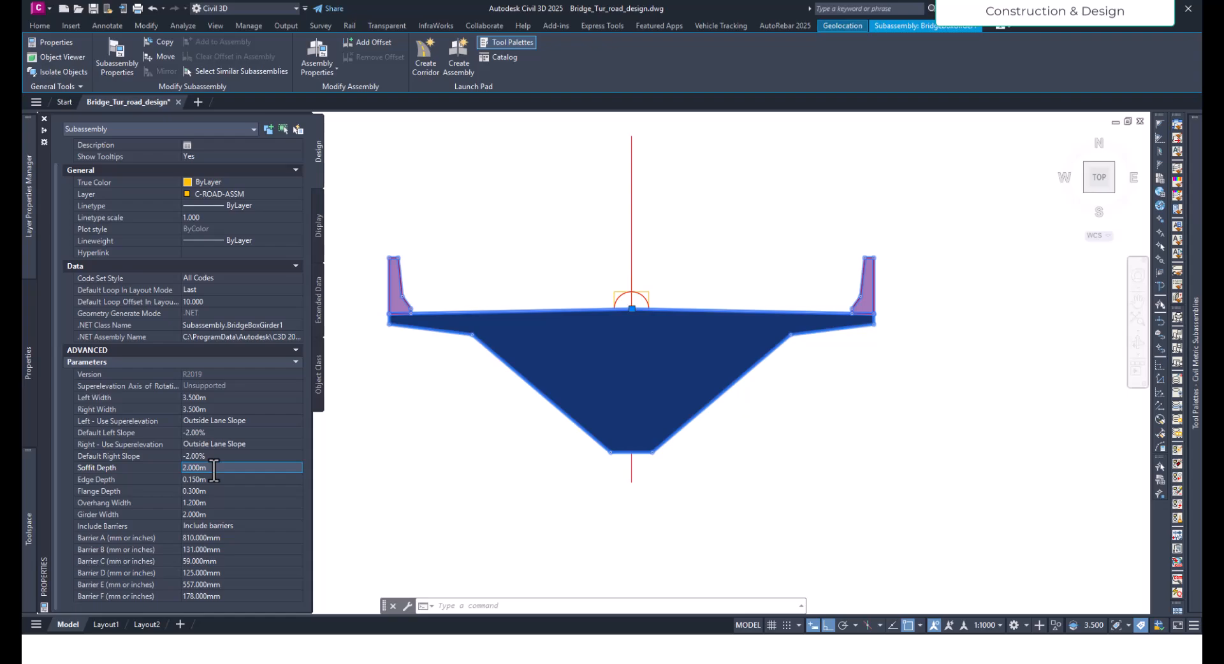
drag(215, 470, 167, 474)
text(1)
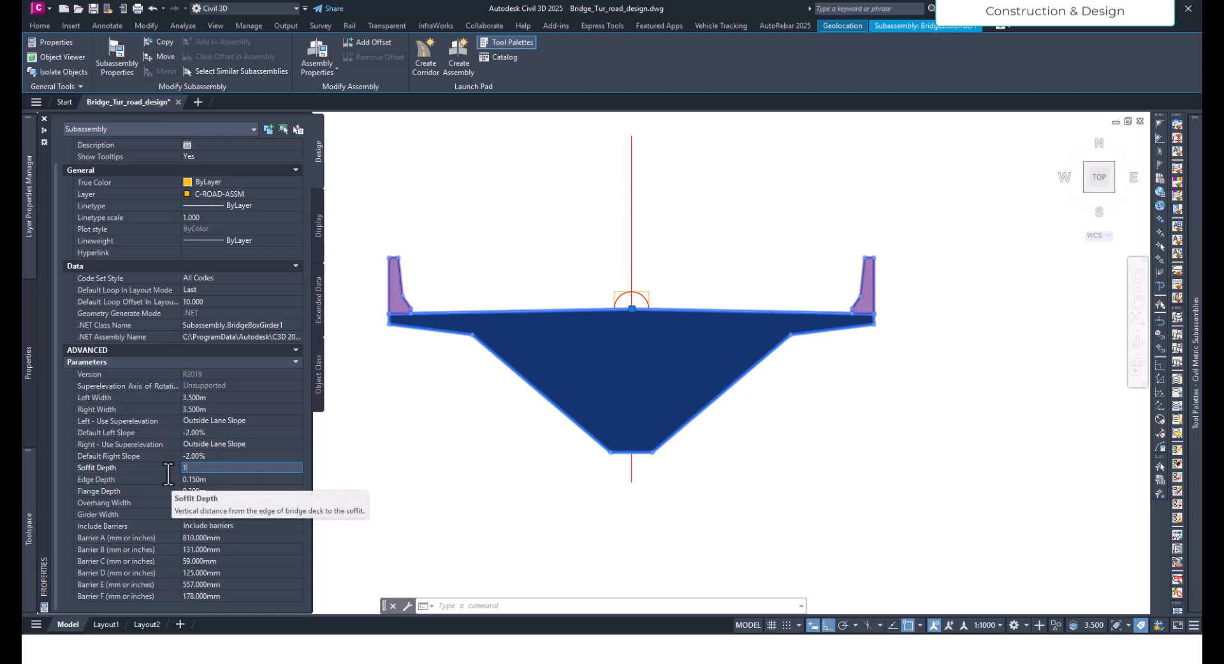
key(Tab)
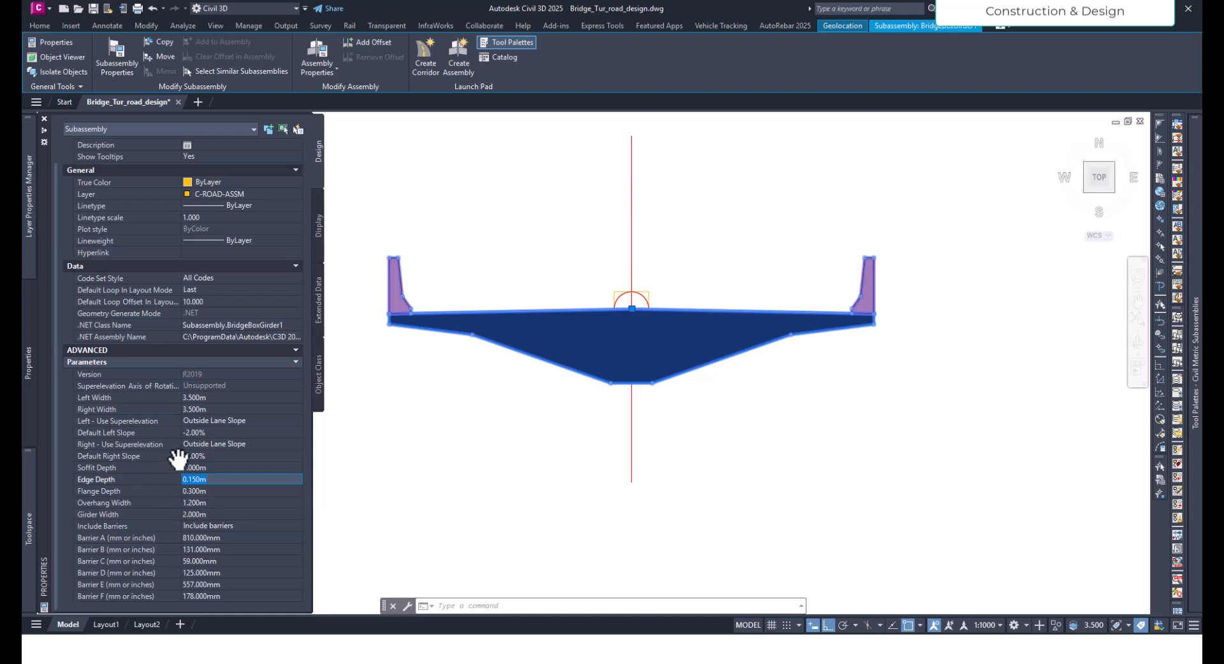
click(220, 491)
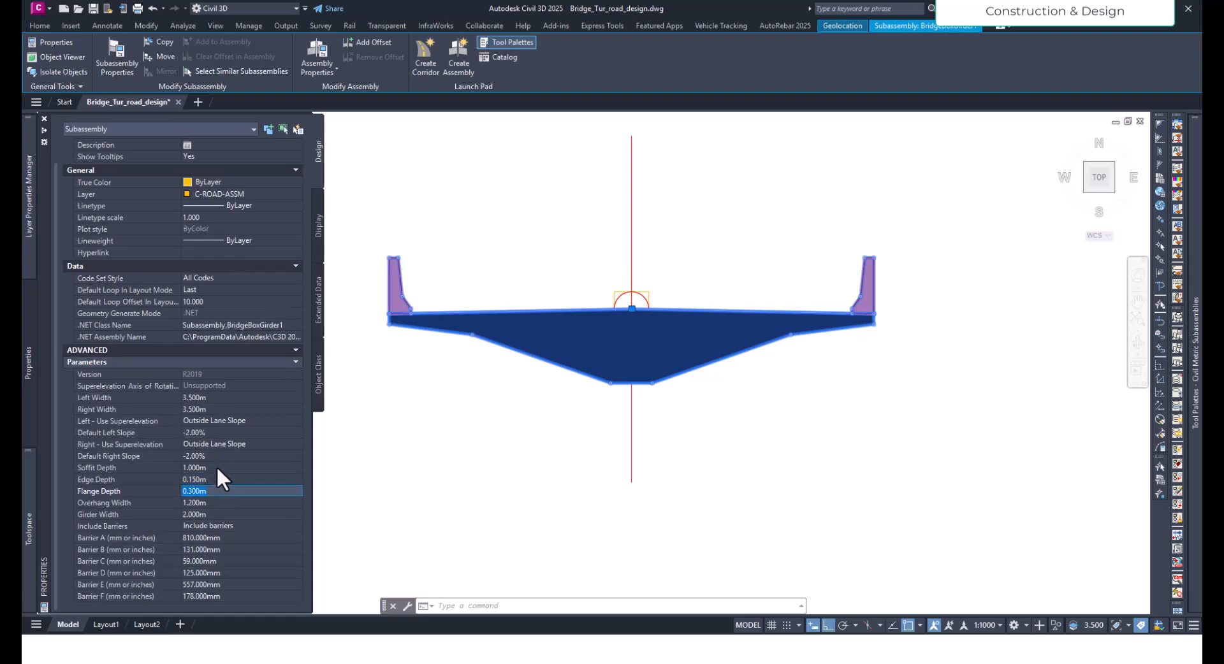
click(214, 503)
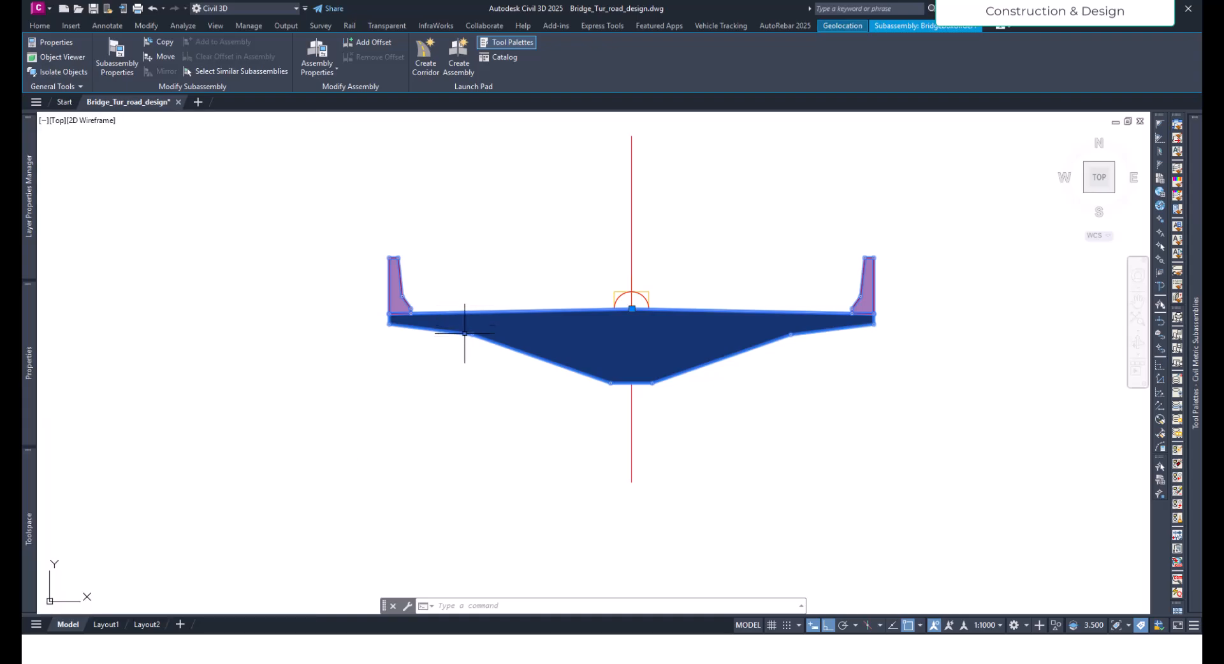
key(Escape)
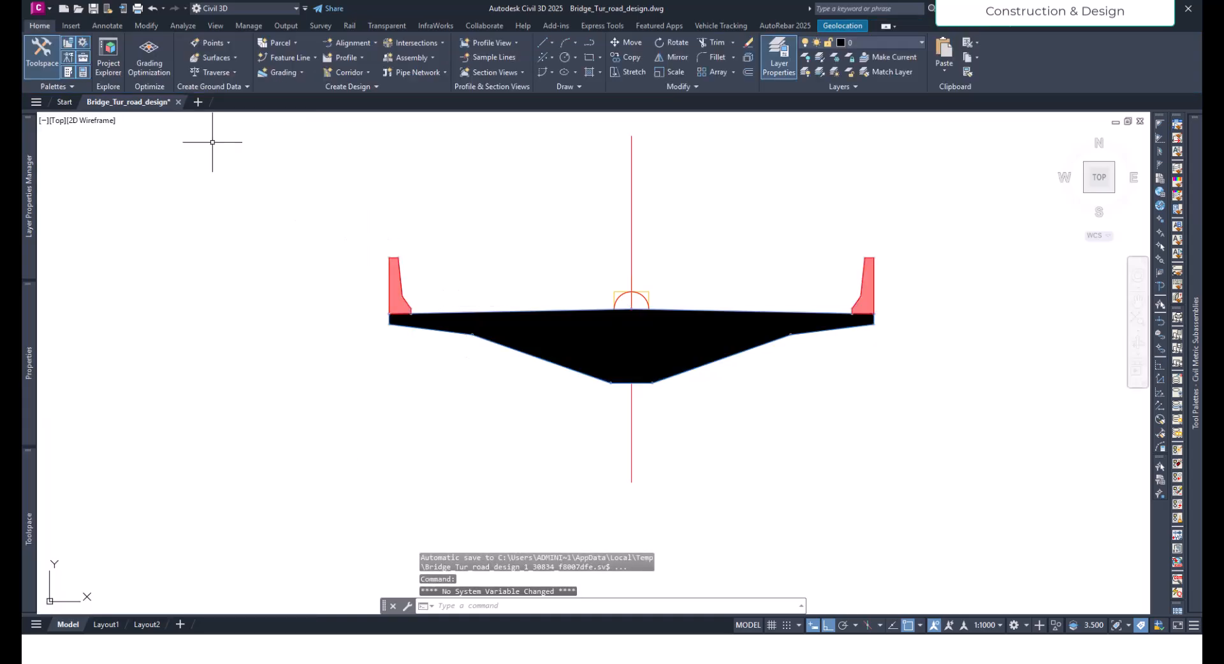
- Add a horizontal linear dimension above the deck, spanning from the baseline to the deck's left outer edge
click(107, 27)
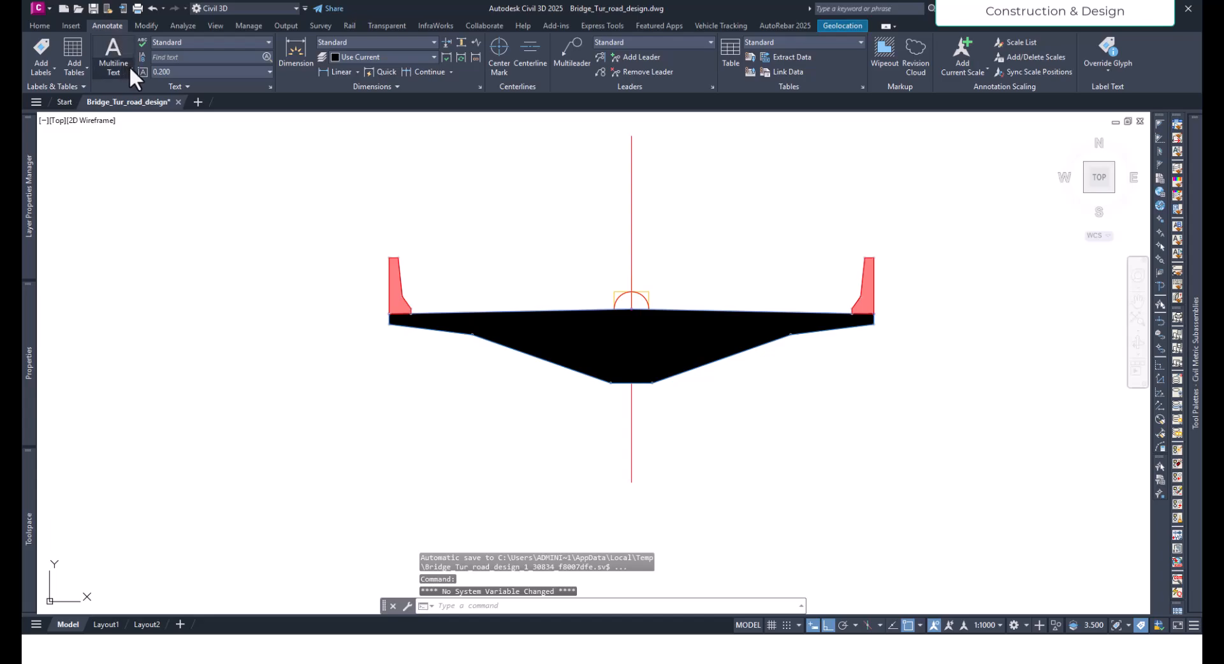
click(335, 71)
click(631, 309)
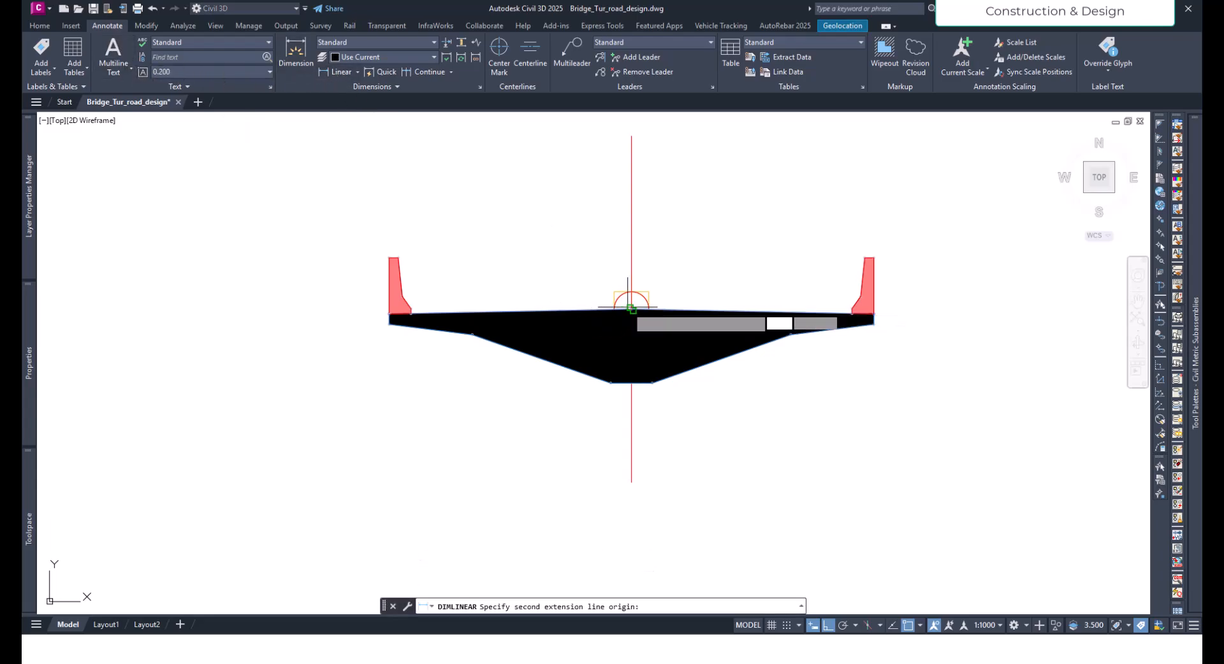
click(473, 334)
click(479, 283)
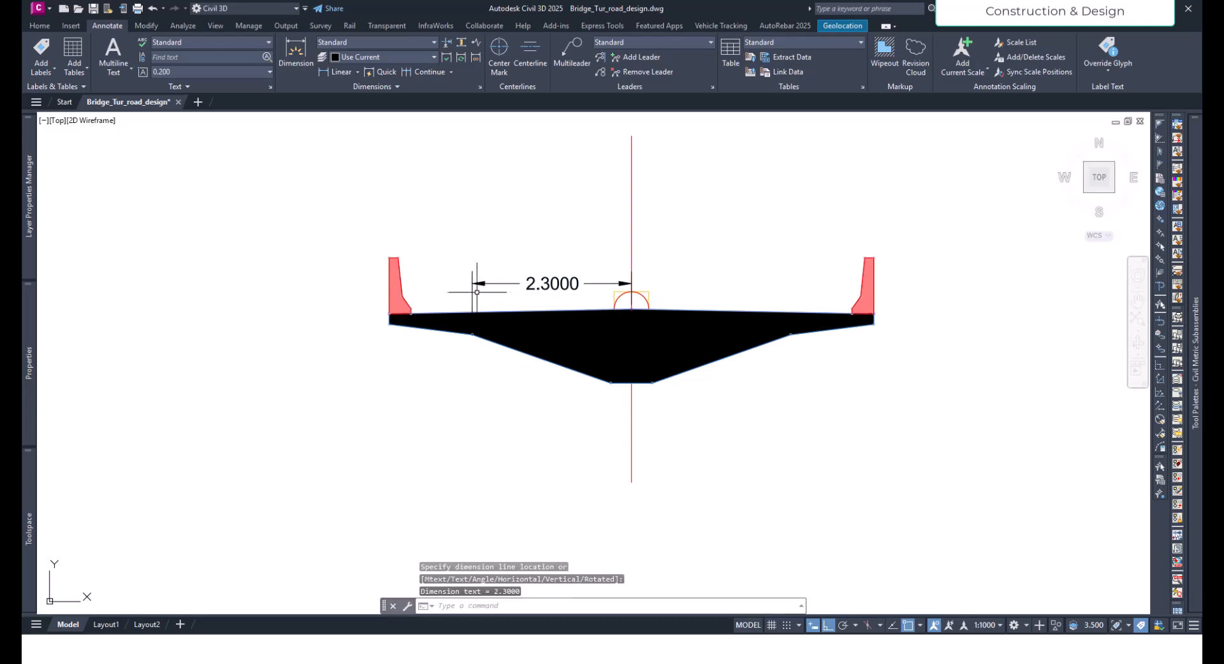
click(478, 285)
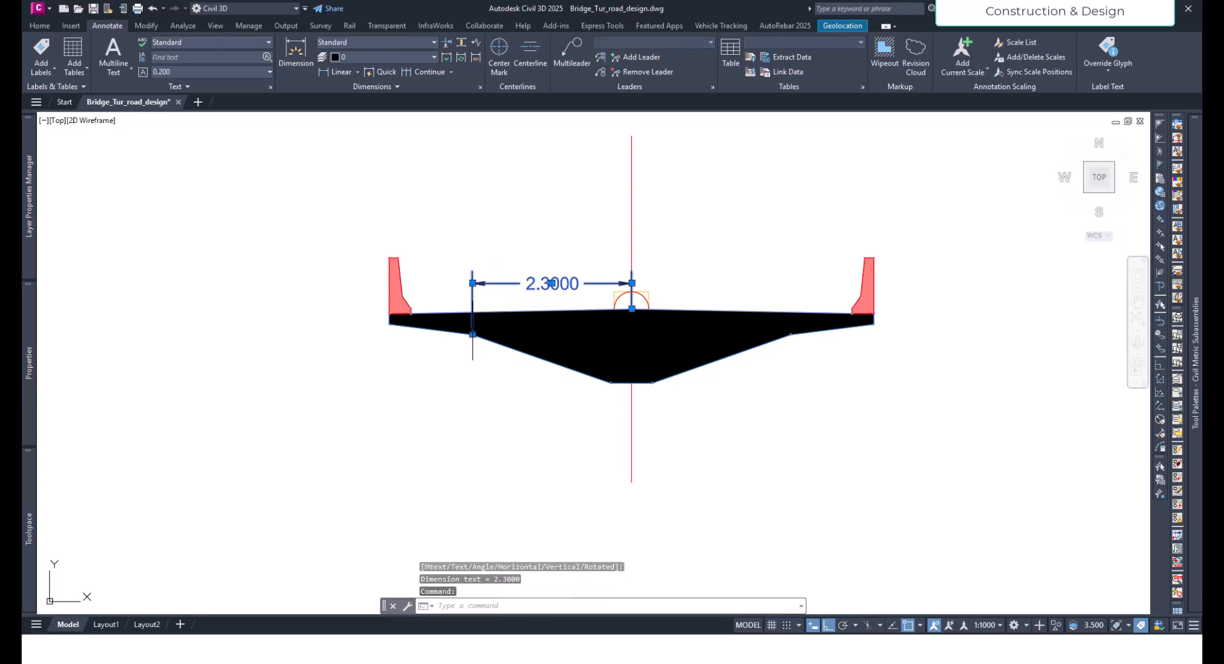
click(472, 334)
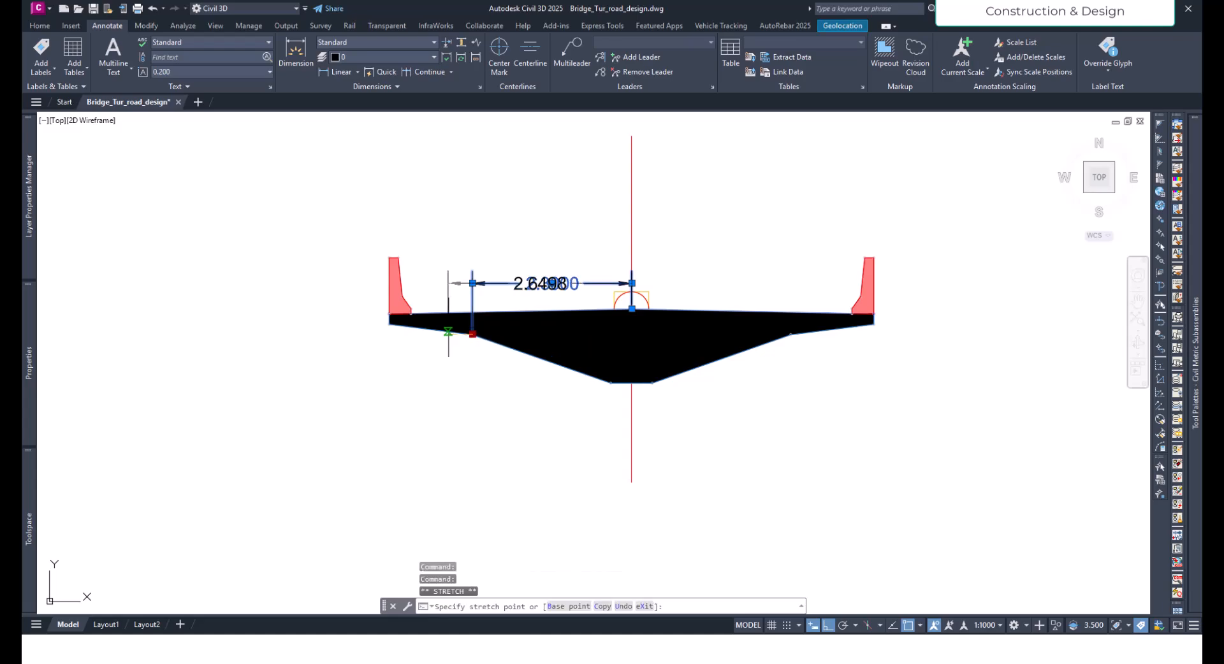
click(390, 319)
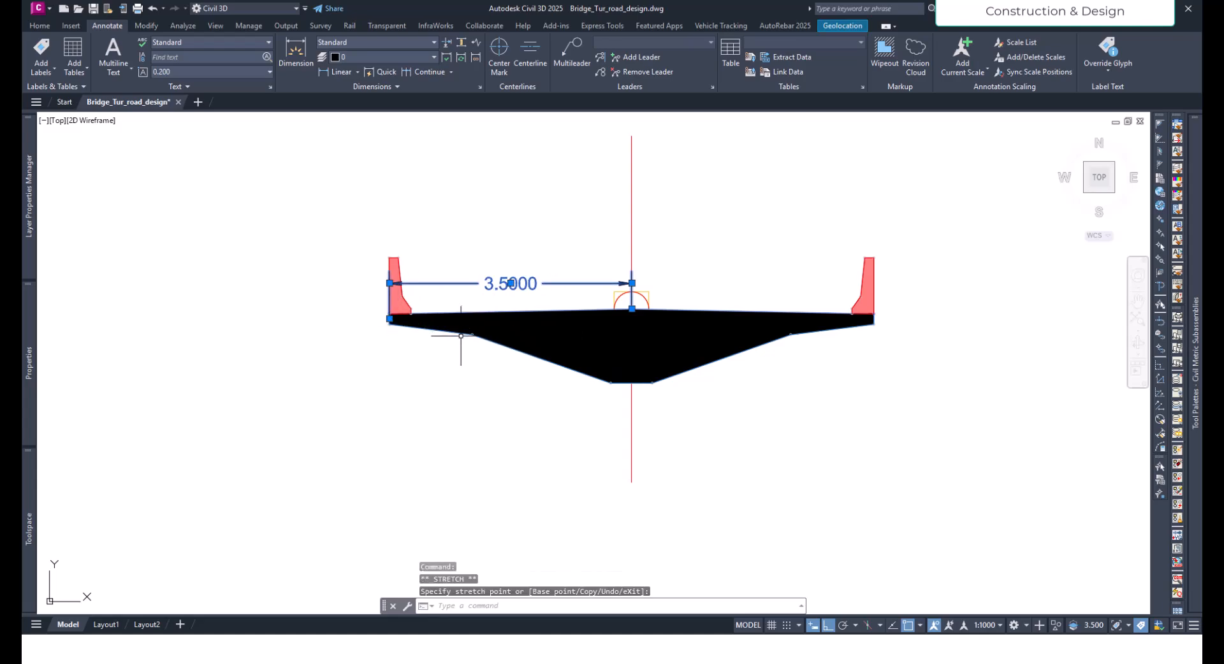
- Dimension the left overhang's width below the deck, from the outer edge to the break point on the underside
click(336, 72)
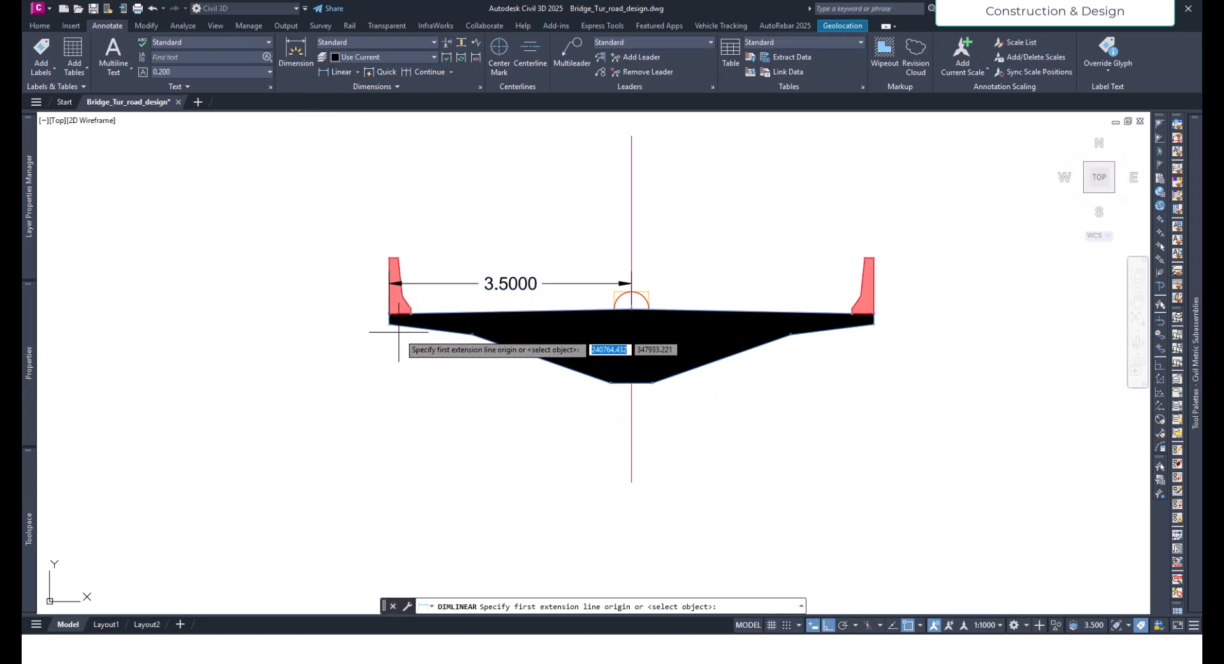
click(390, 323)
click(472, 334)
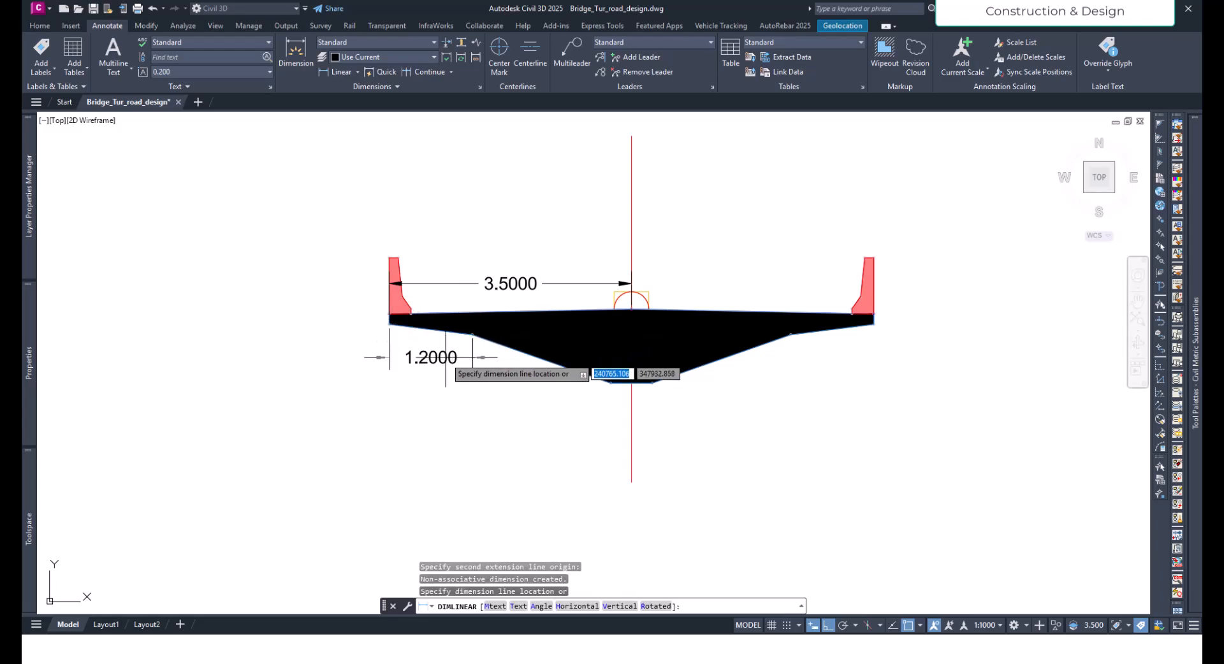
click(437, 364)
middle_drag(410, 405, 443, 399)
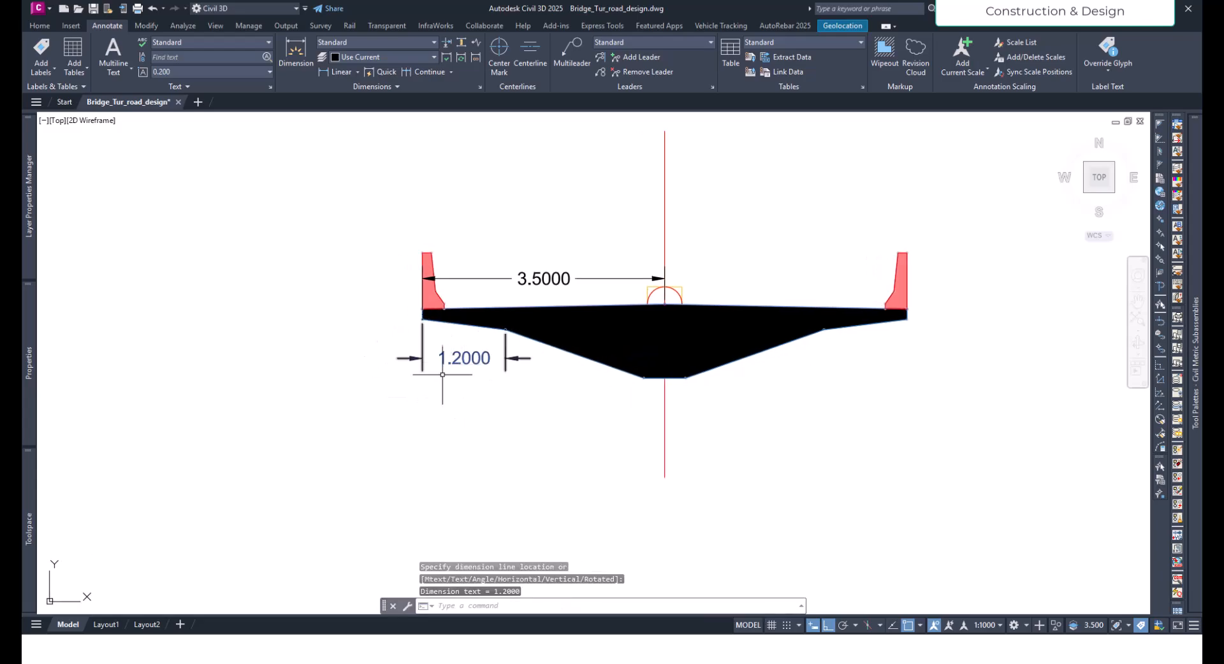
key(Escape)
- Check the girder width parameter and dimension the horizontal distance from the left overhang's inner end to the soffit's left corner
click(571, 352)
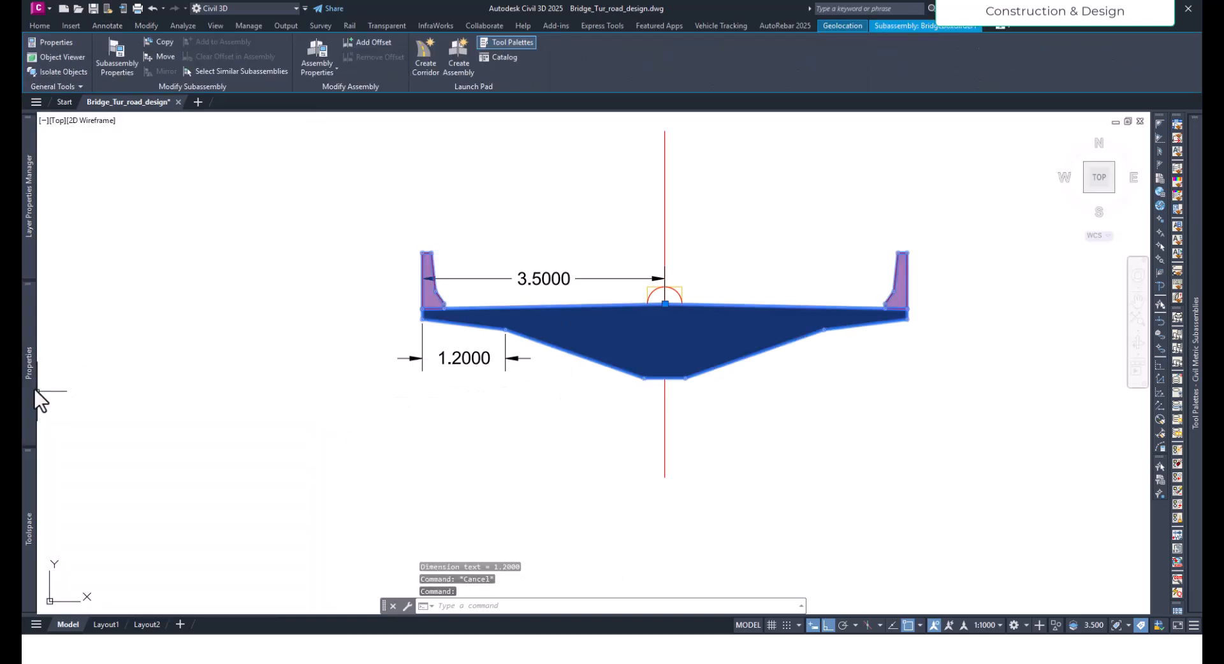
mouse_move(32, 385)
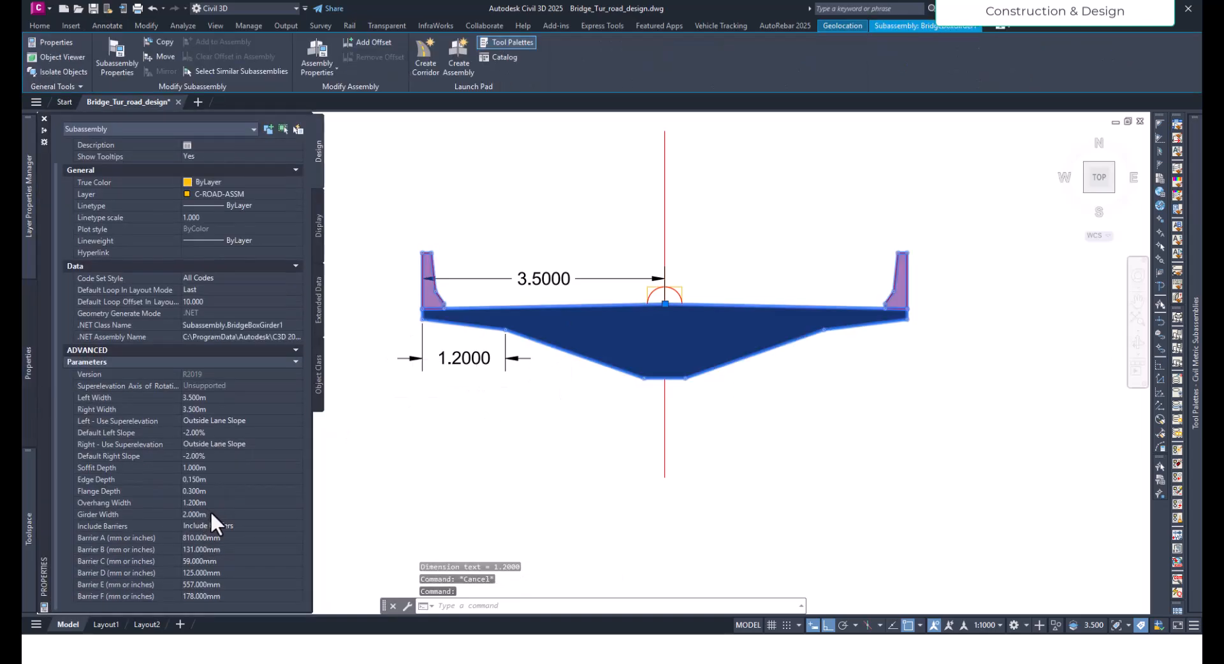
click(211, 514)
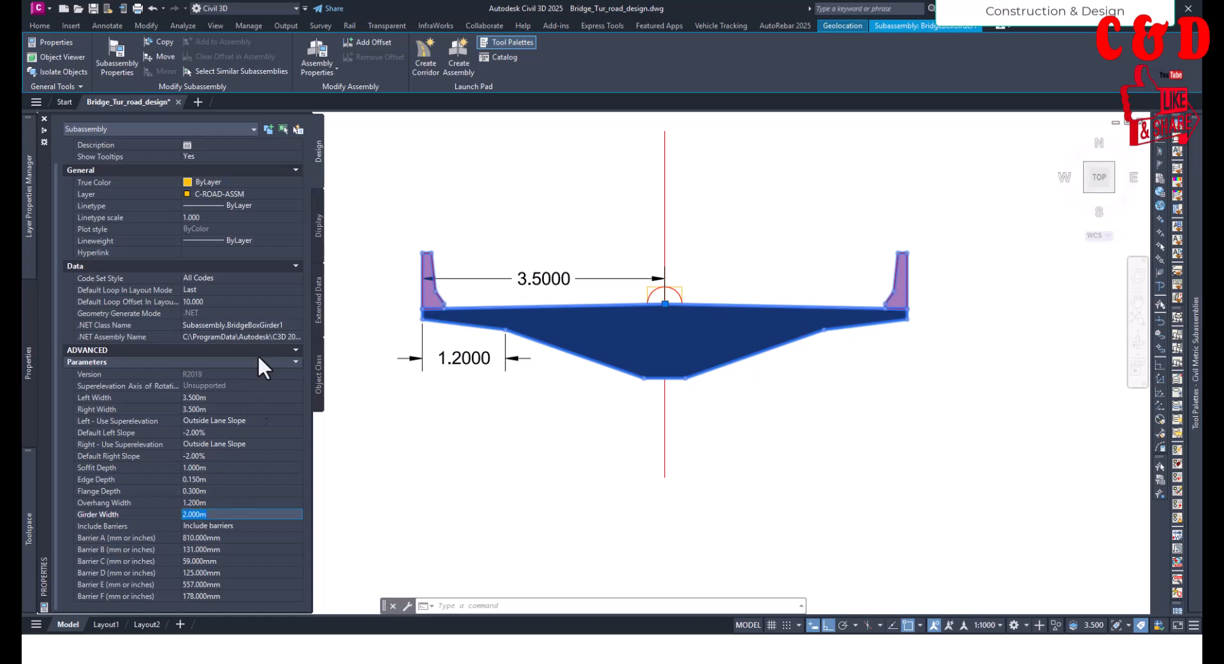
click(107, 25)
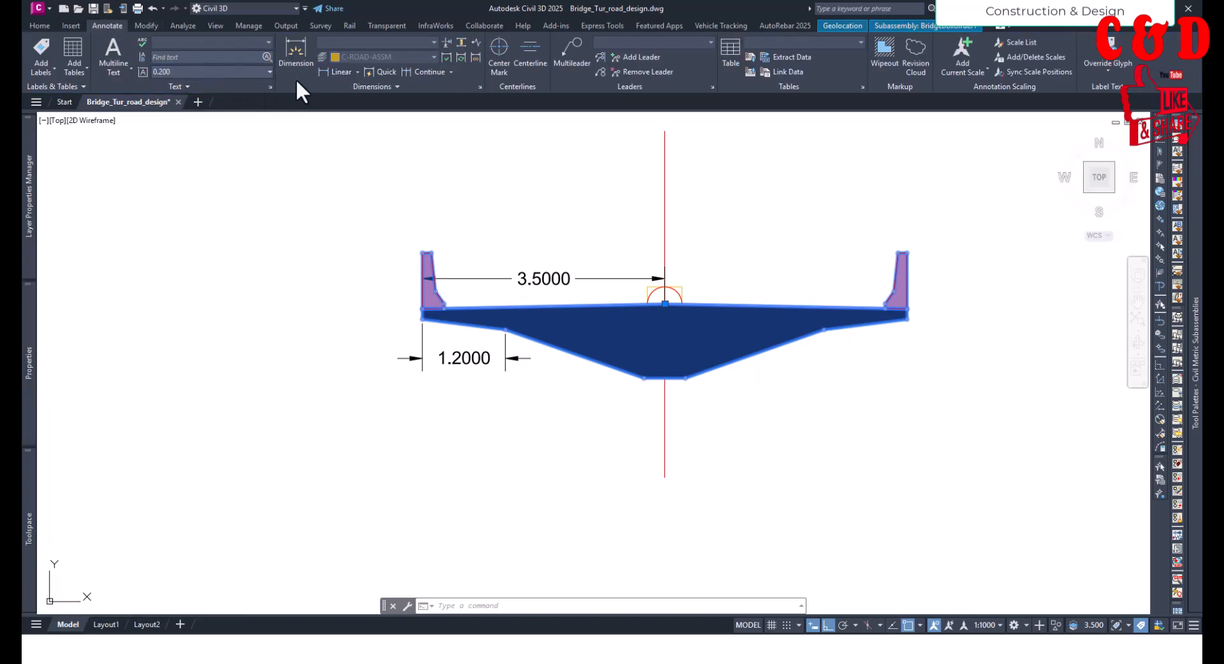
click(338, 72)
click(505, 330)
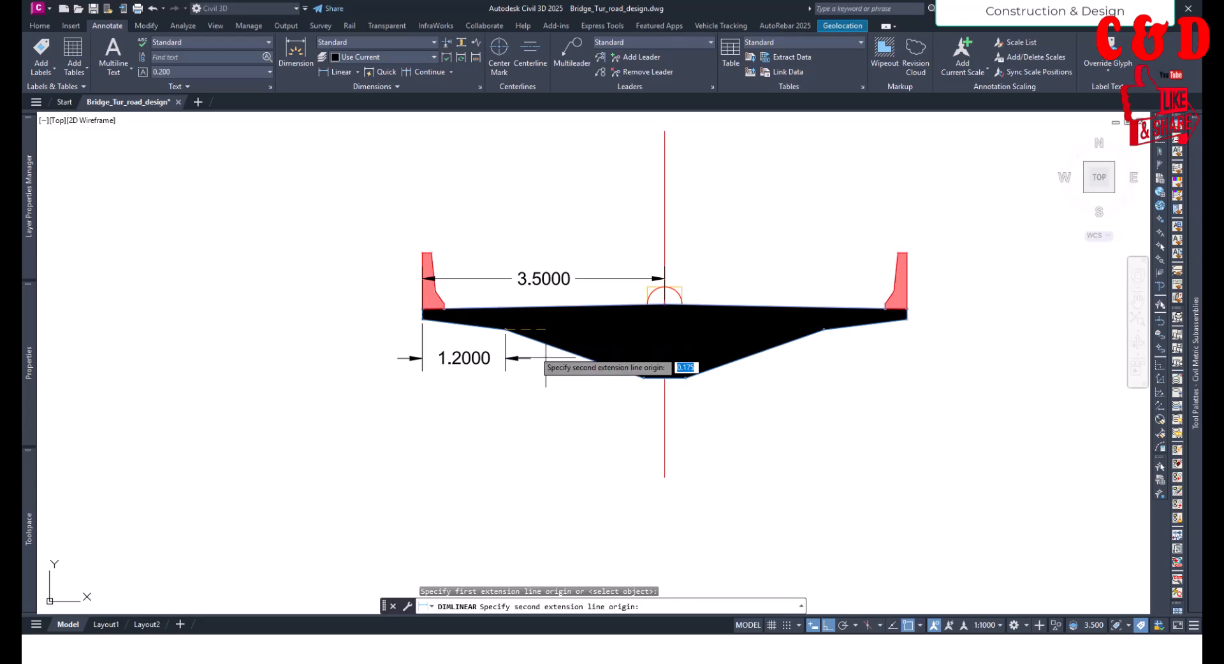
click(648, 381)
click(519, 408)
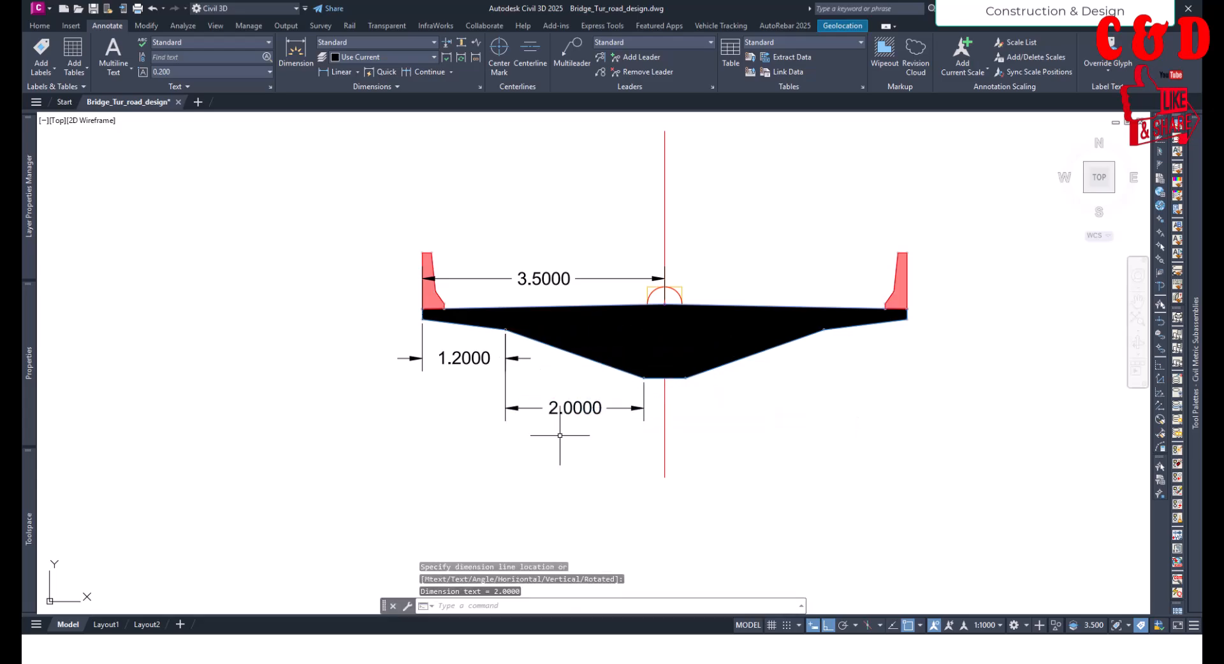
- Keep the Properties palette permanently open beside the drawing and show the box girder subassembly's parameters
mouse_move(29, 376)
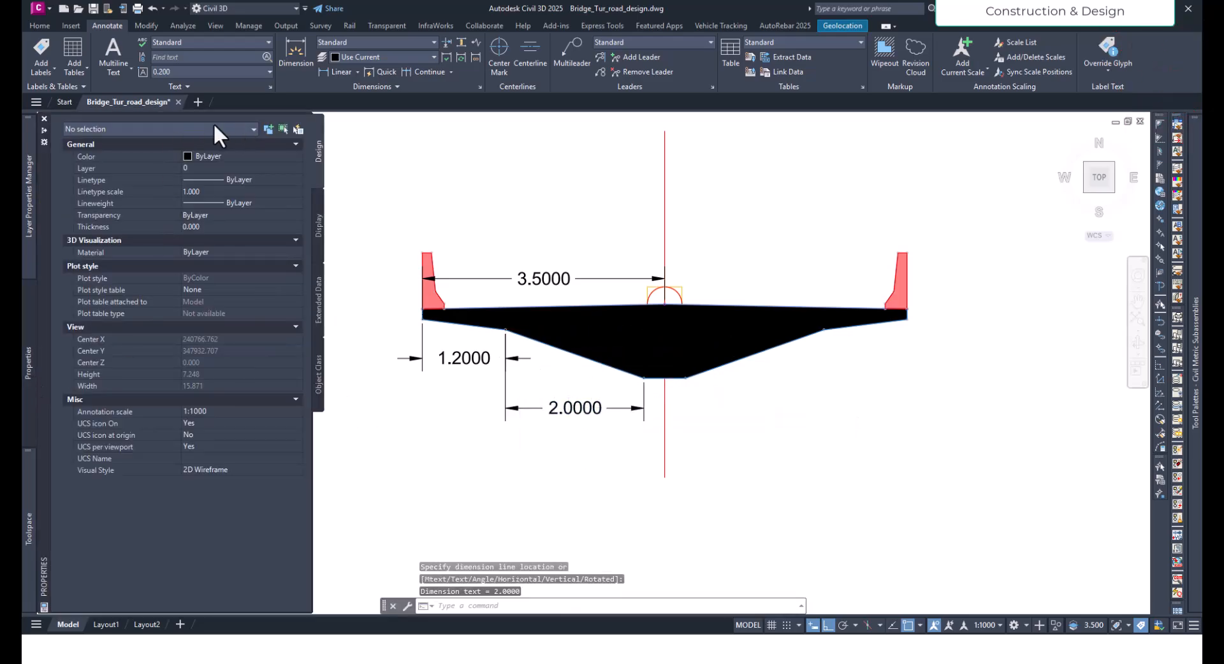
click(43, 131)
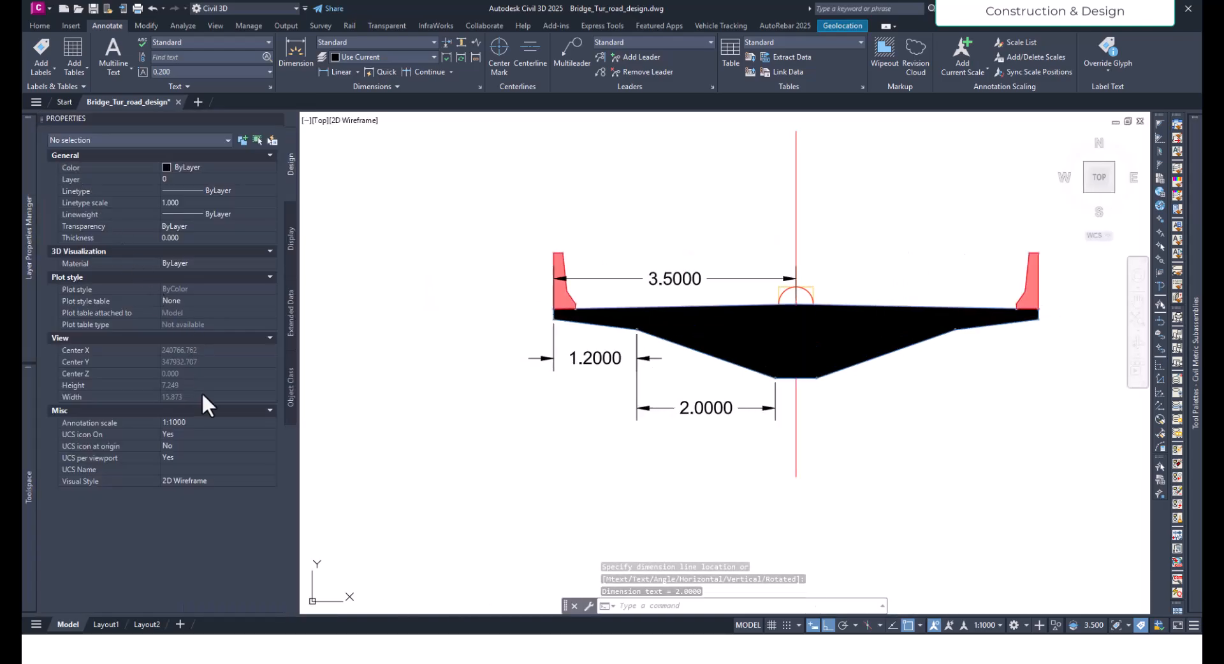
click(673, 344)
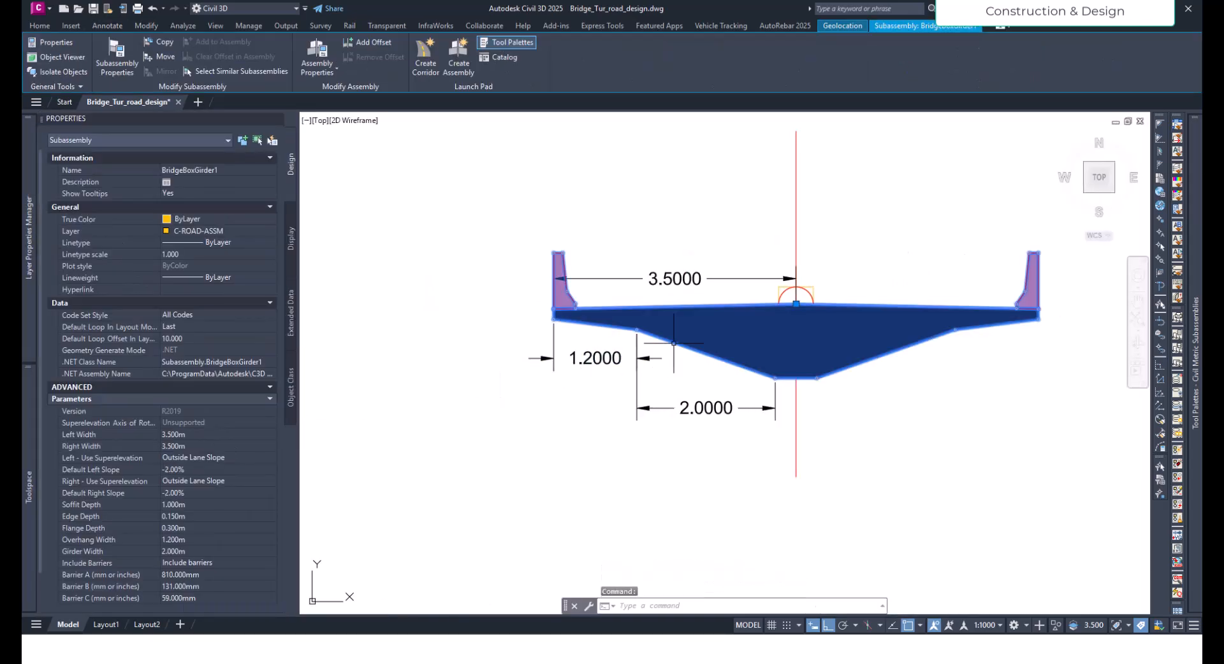
scroll(201, 515, down, 1)
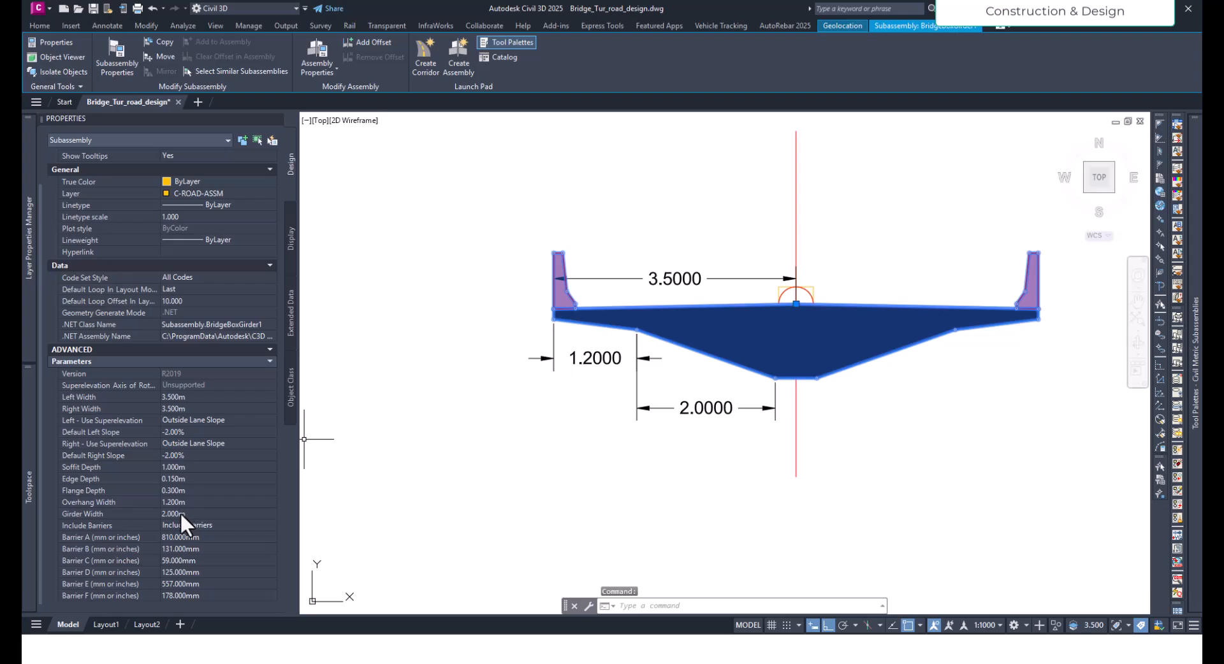
- Review the box girder's overhang width and girder width parameters, keeping the barriers option on Include barriers
click(181, 515)
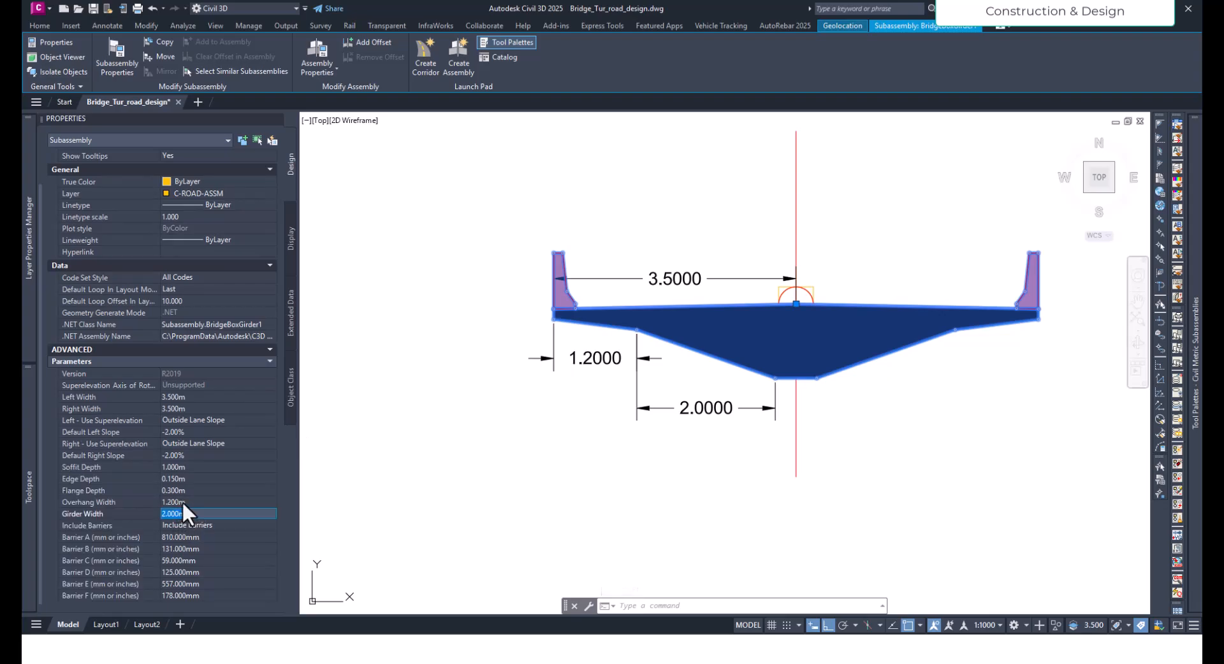
click(182, 502)
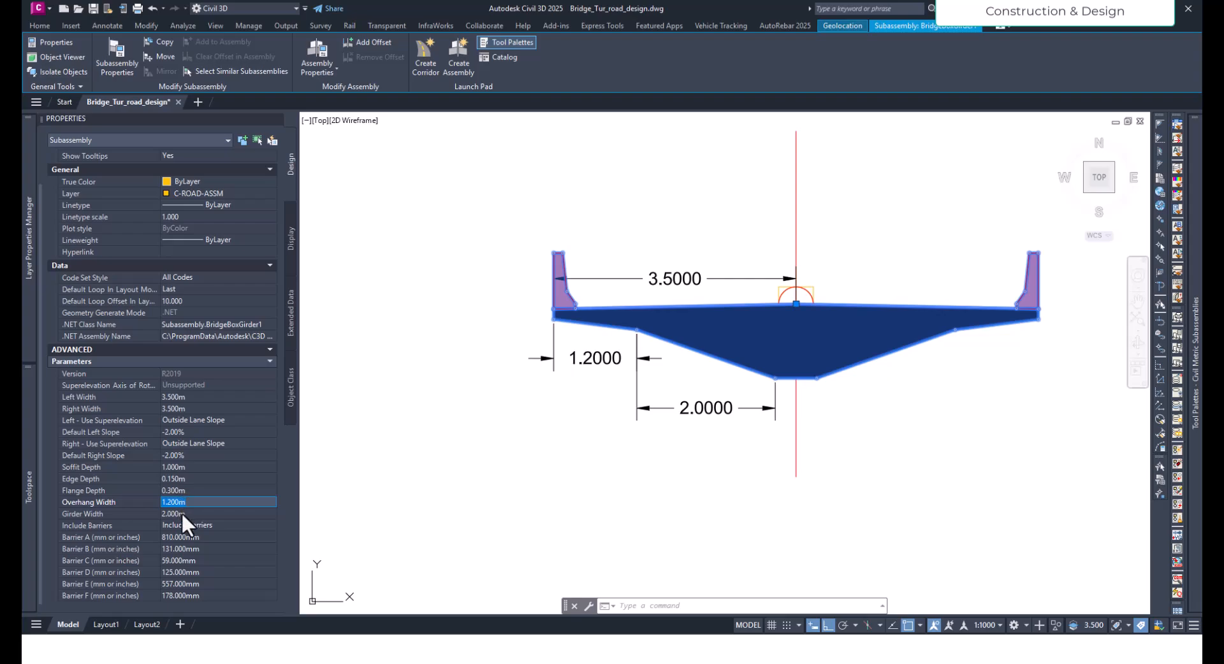
click(181, 512)
click(199, 525)
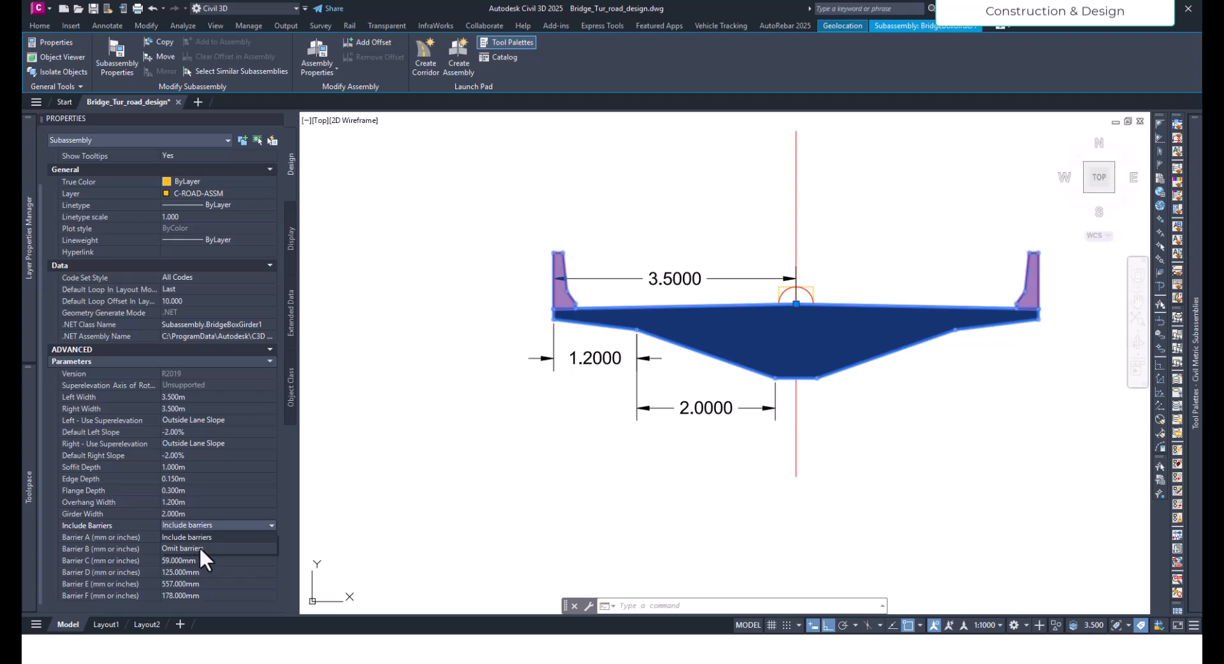
click(200, 535)
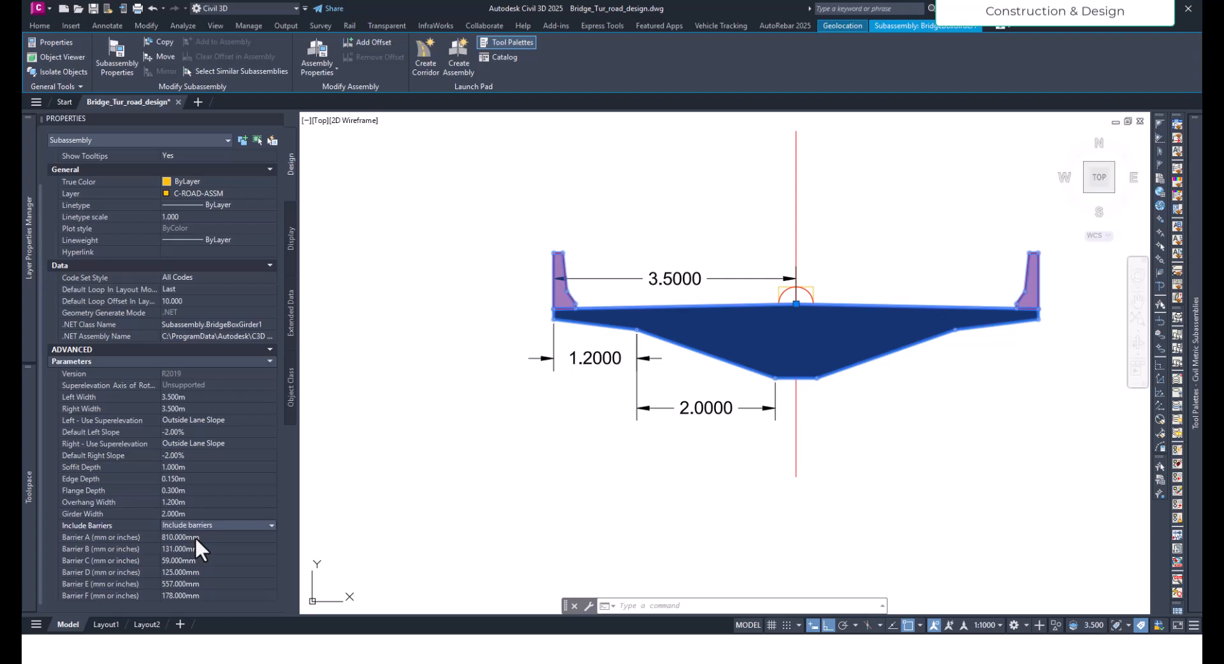
- Consult the BridgeBoxGirder1 help page for the section diagrams, barrier detail and target parameters, and close it
mouse_move(1194, 382)
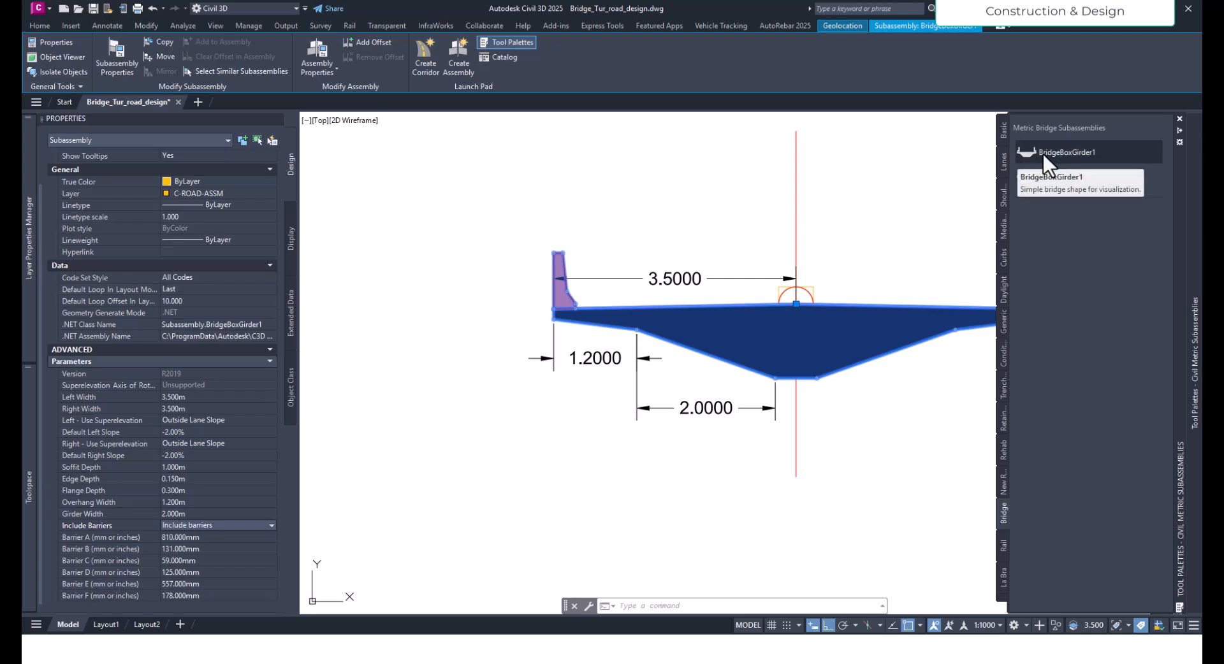
key(F1)
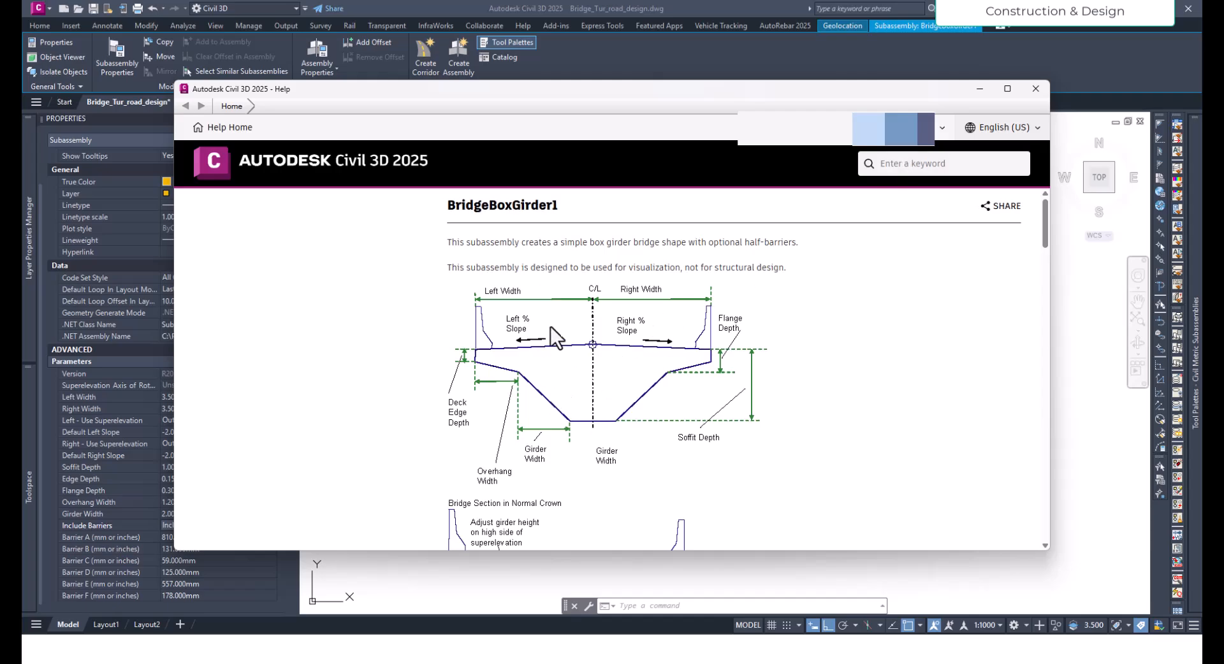
scroll(665, 397, down, 6)
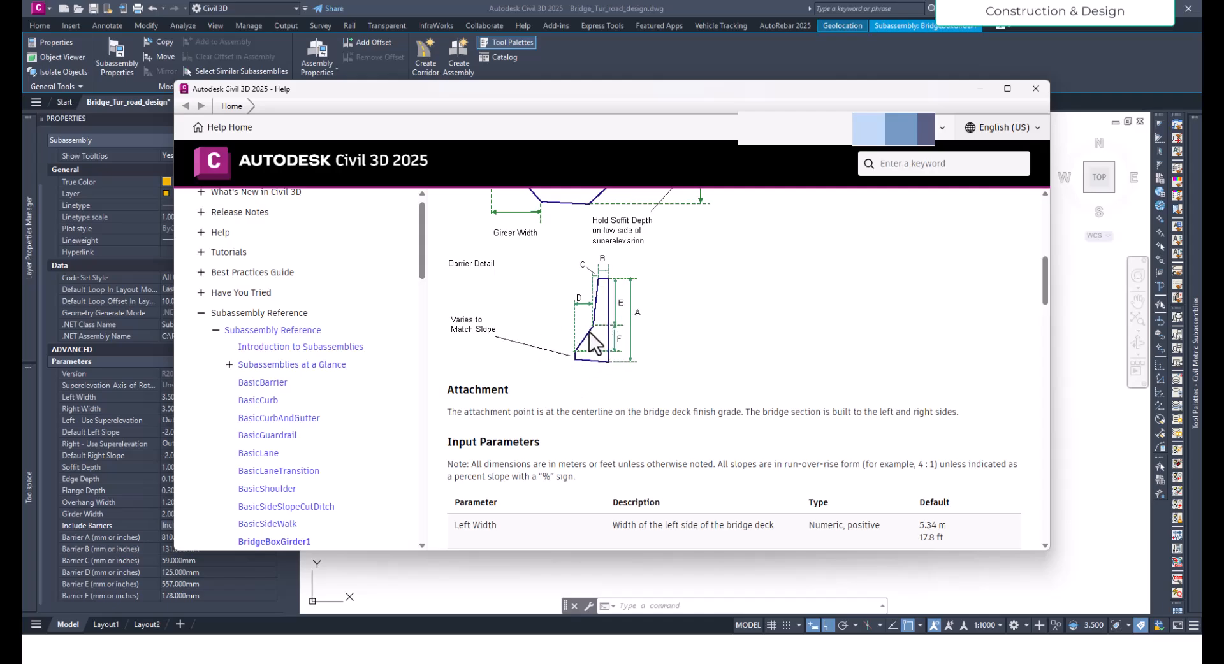
scroll(580, 333, up, 6)
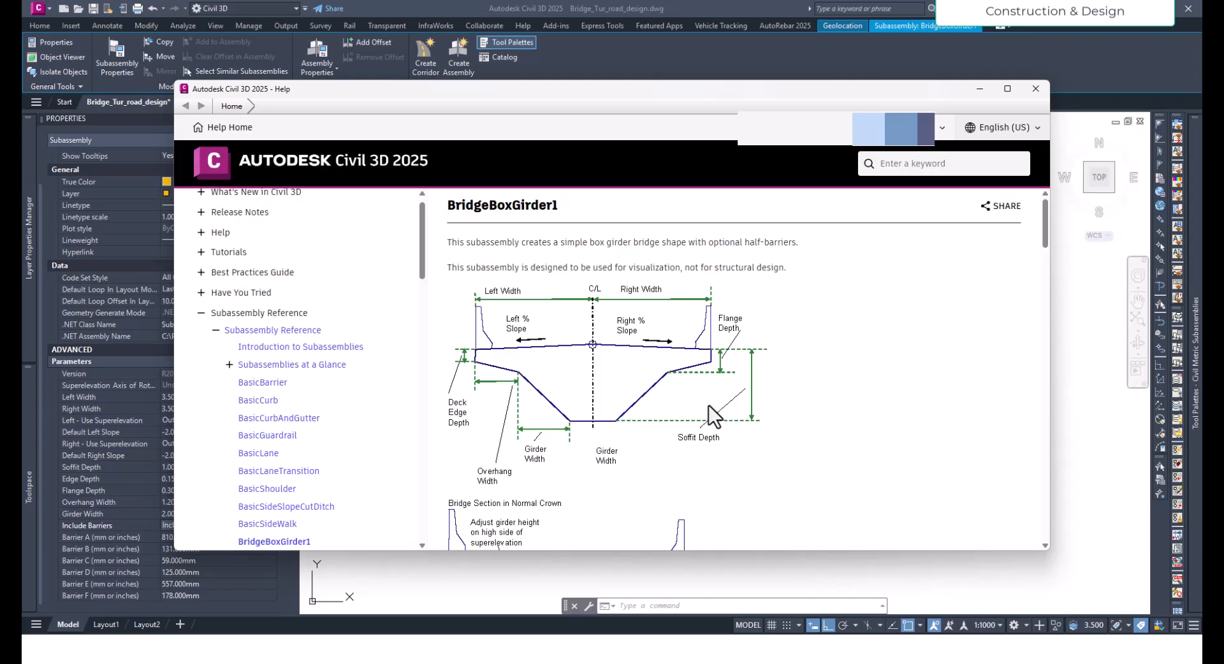
scroll(702, 406, down, 3)
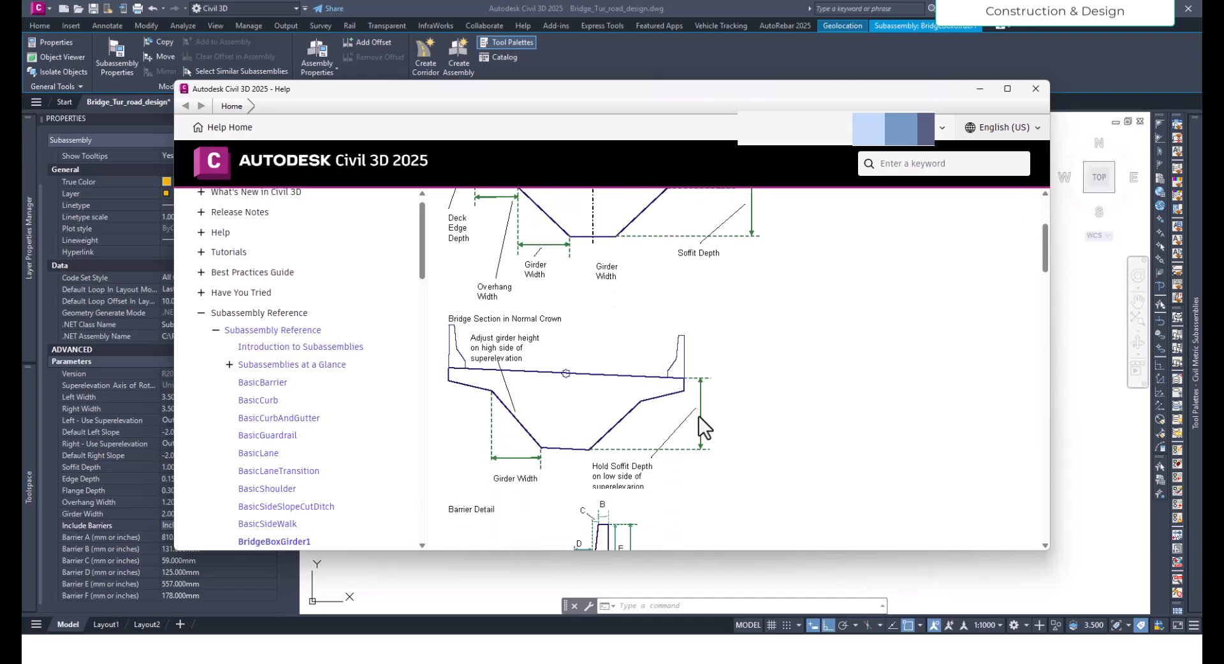
scroll(710, 415, down, 18)
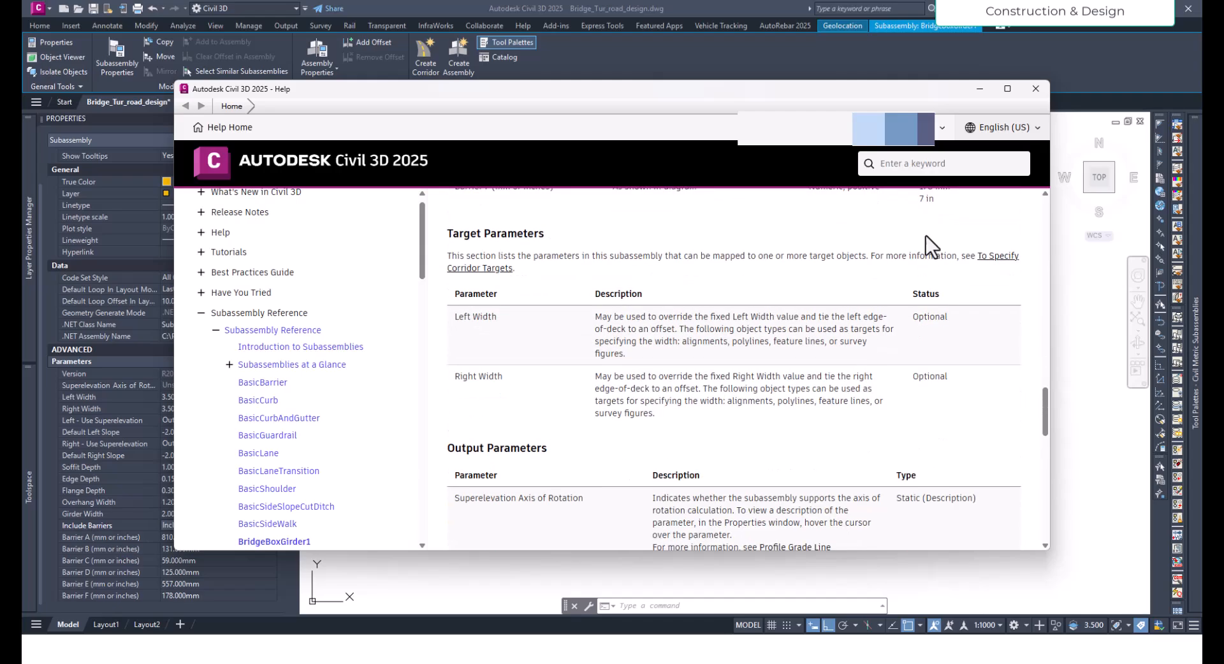
click(1030, 91)
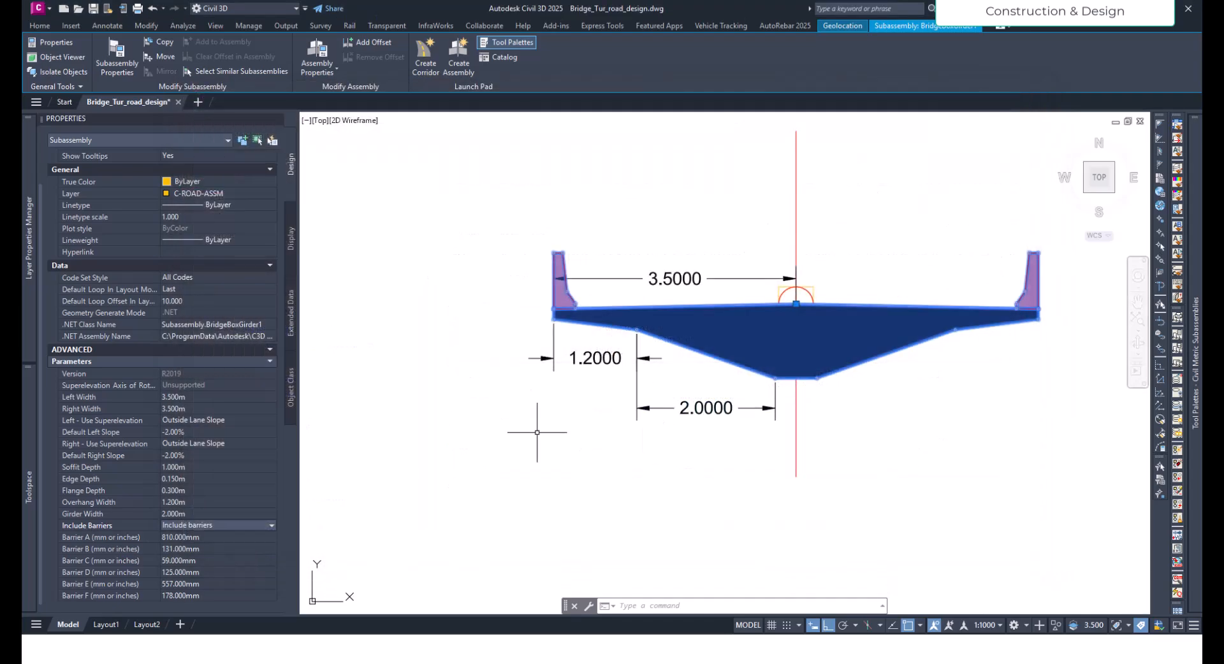
key(Escape)
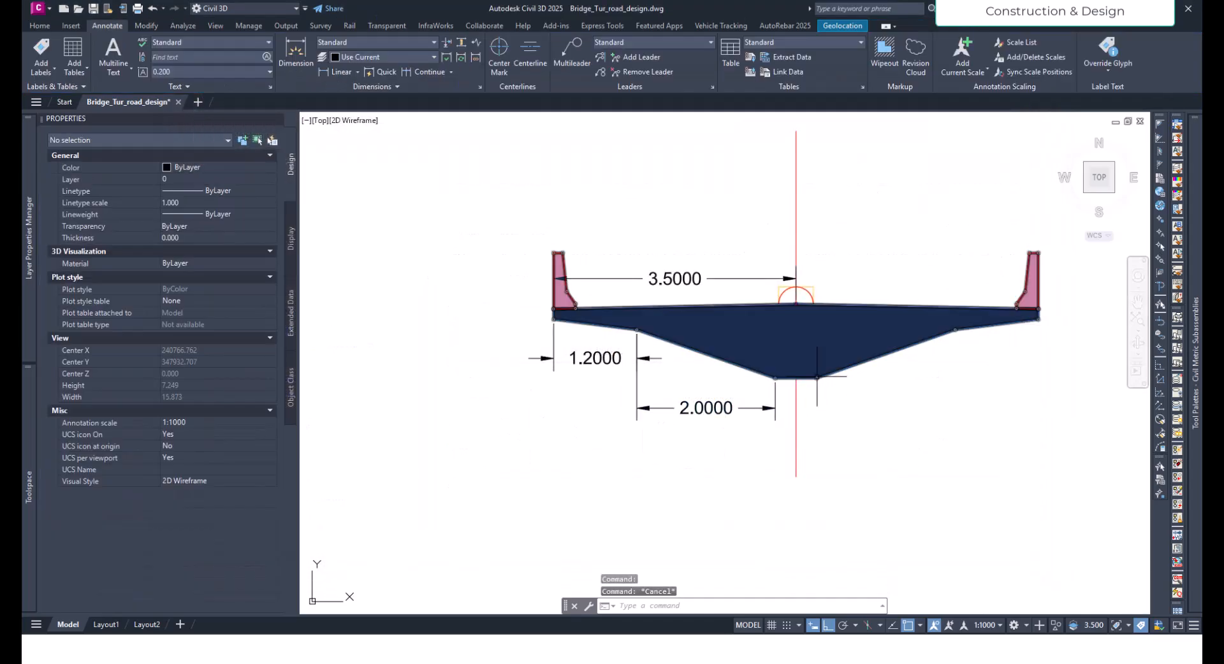
- Measure the lane width on the road assembly from the crown centreline to the left lane edge, without placing the dimension
scroll(817, 423, down, 10)
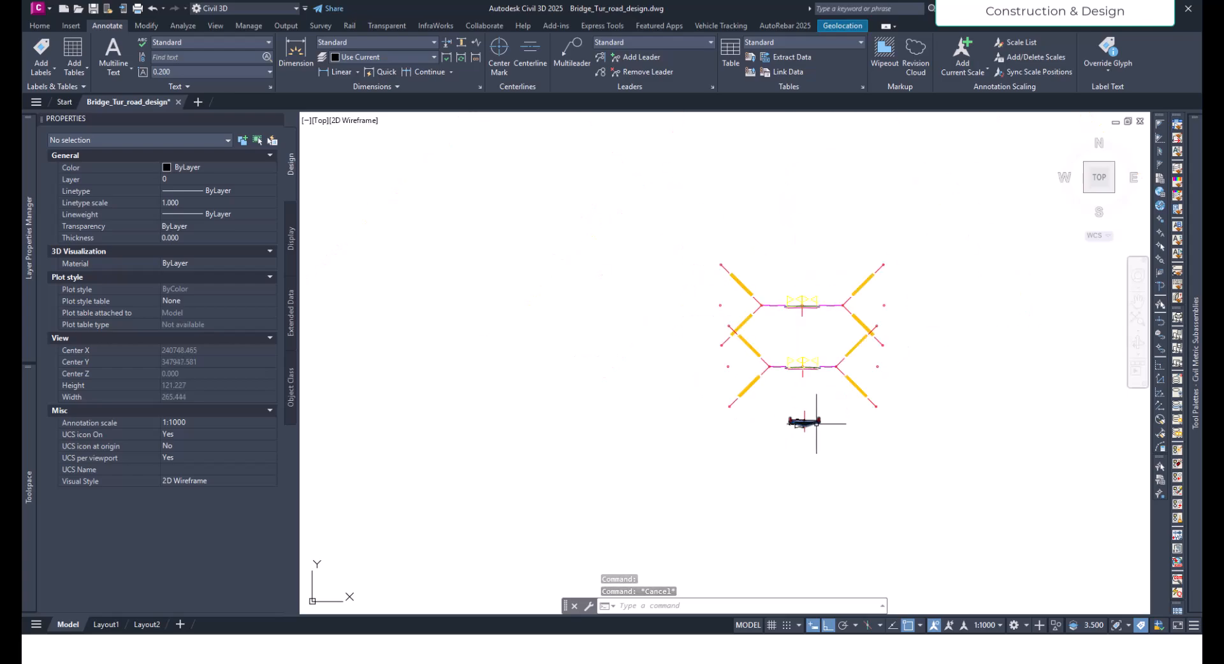
scroll(817, 423, up, 4)
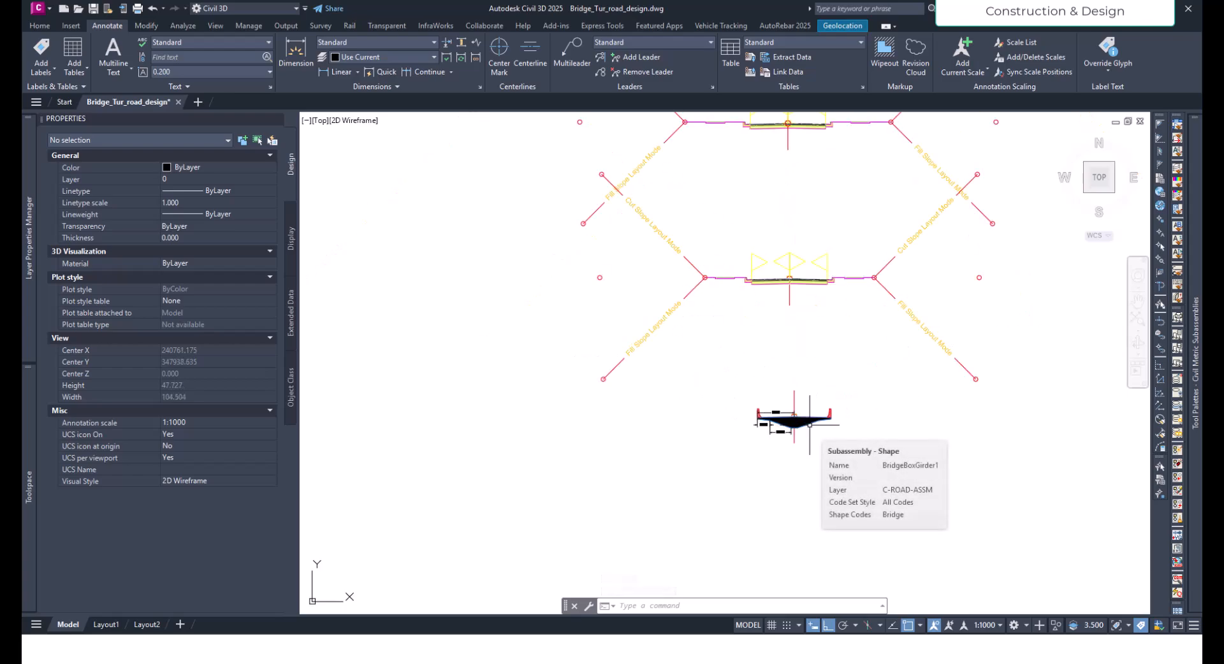
scroll(810, 423, up, 9)
scroll(634, 415, up, 2)
scroll(635, 416, down, 3)
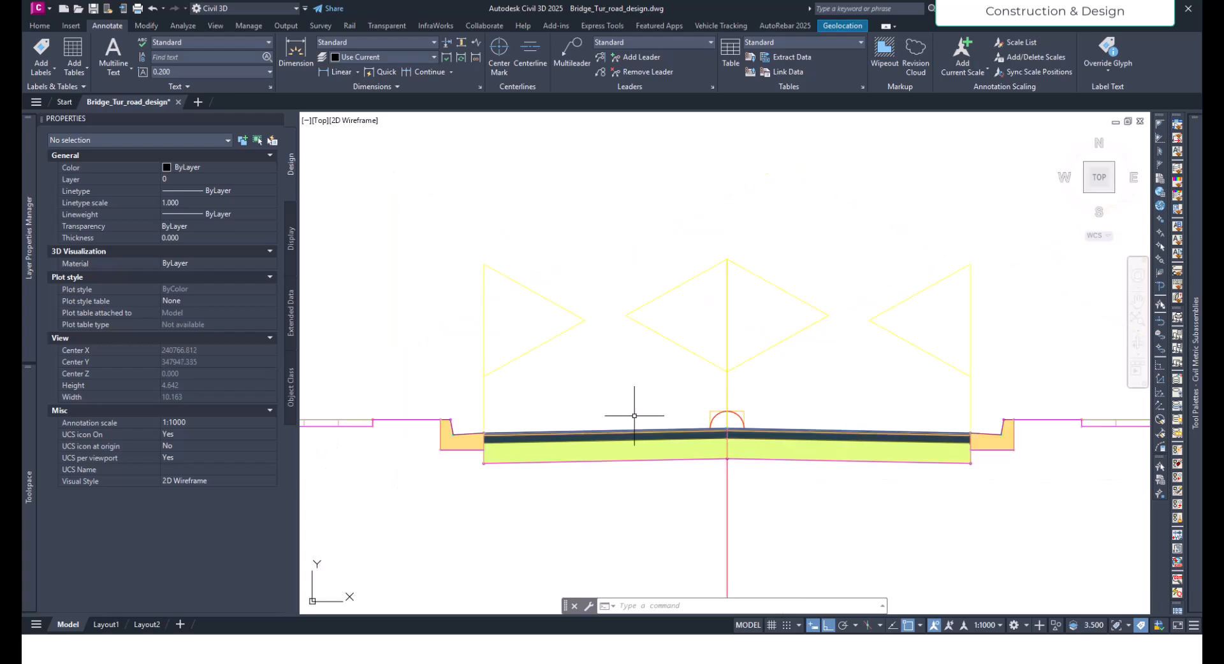
click(336, 71)
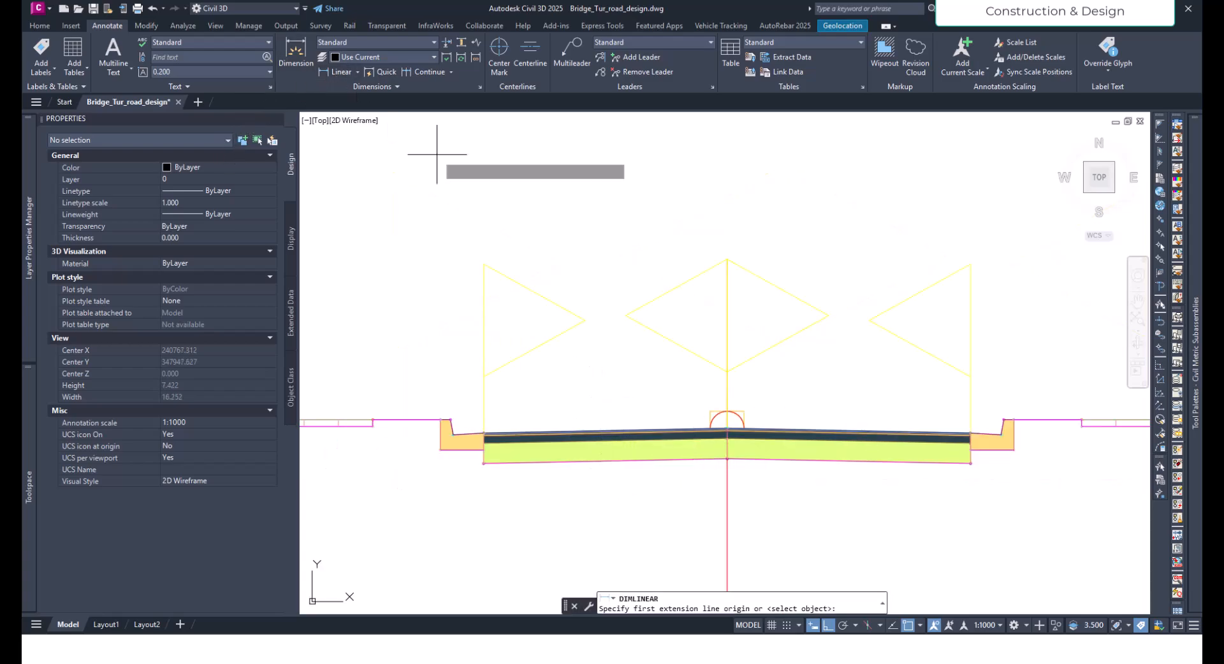
click(727, 429)
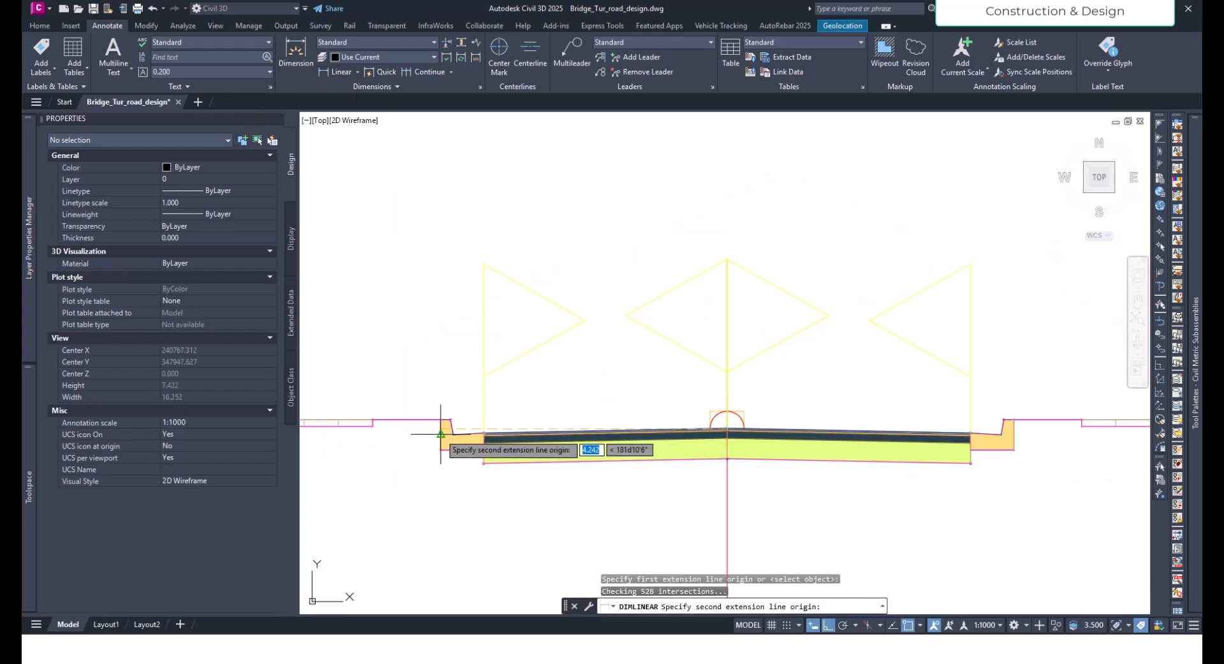
click(484, 434)
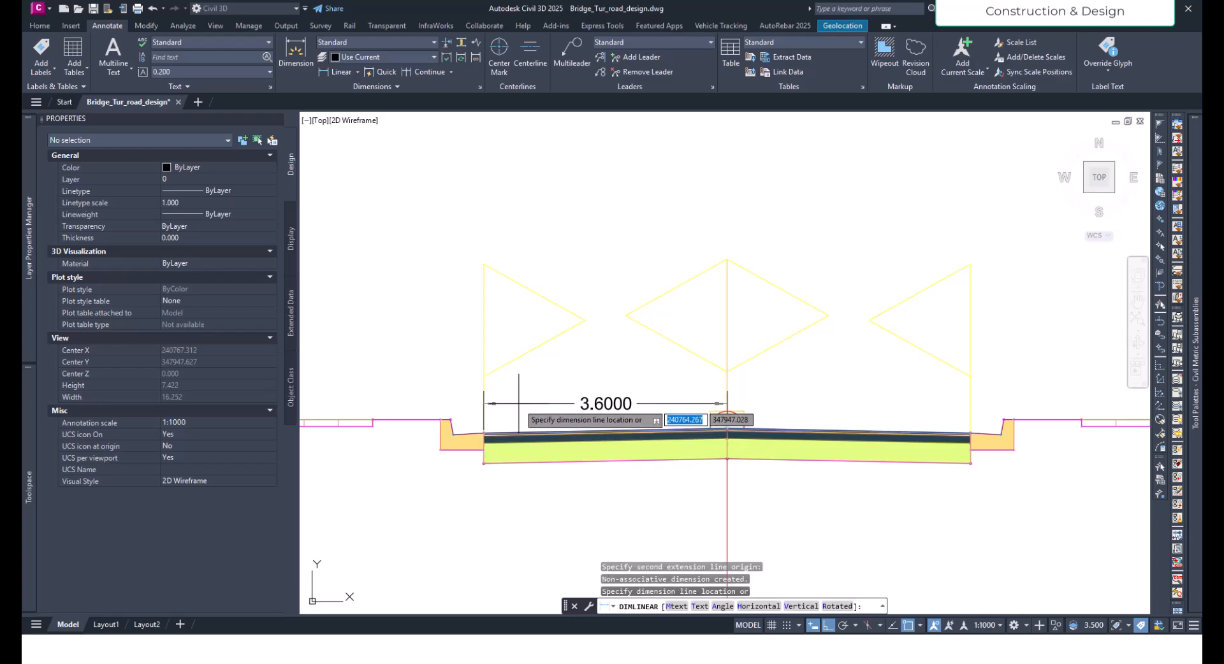
key(Escape)
- Add a horizontal linear dimension across the base of the left barrier on the box girder deck
scroll(572, 365, down, 8)
scroll(577, 455, up, 8)
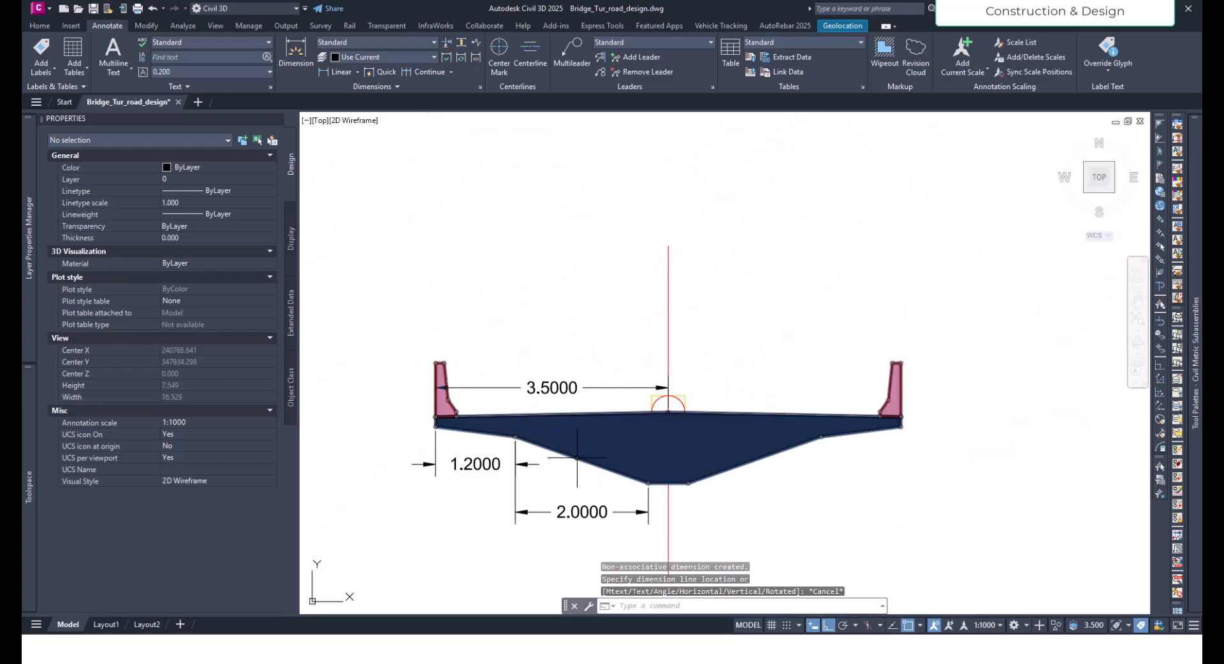
click(578, 458)
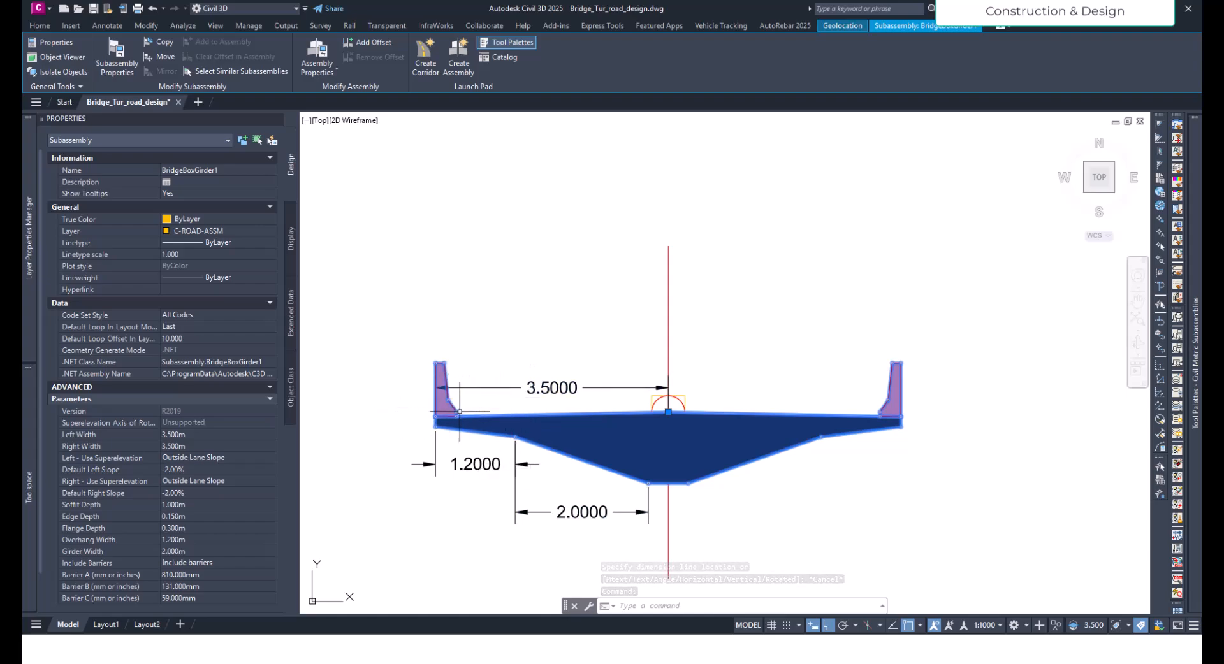
scroll(459, 412, up, 5)
key(Escape)
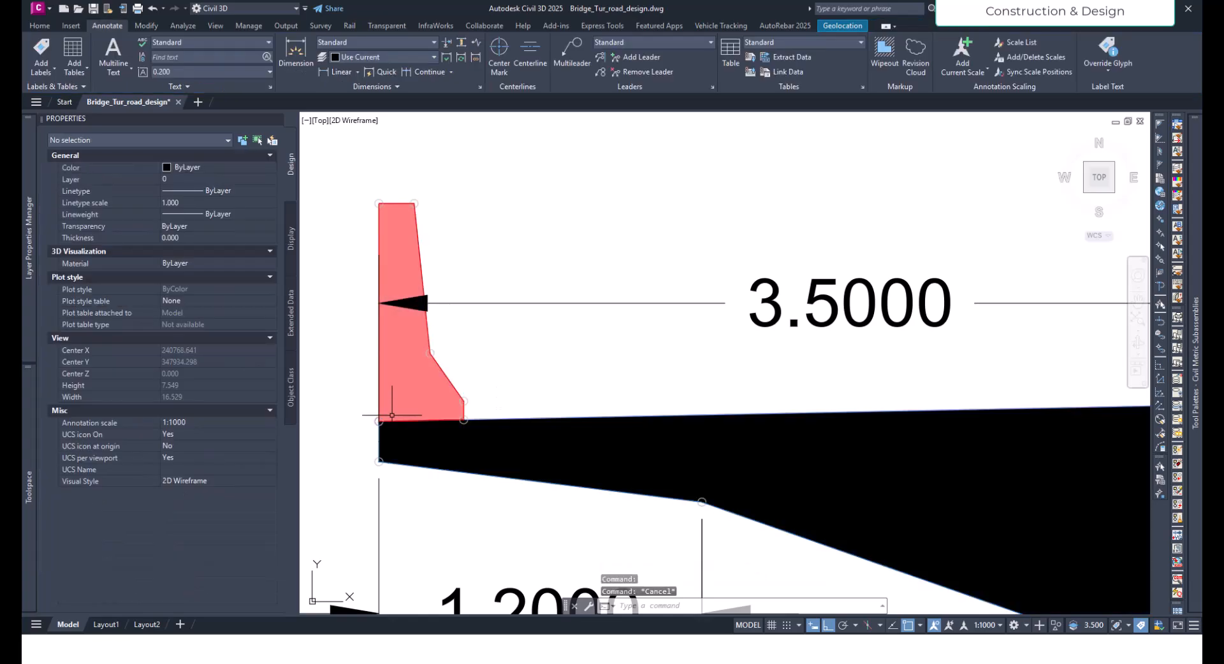
click(325, 73)
click(380, 420)
click(463, 420)
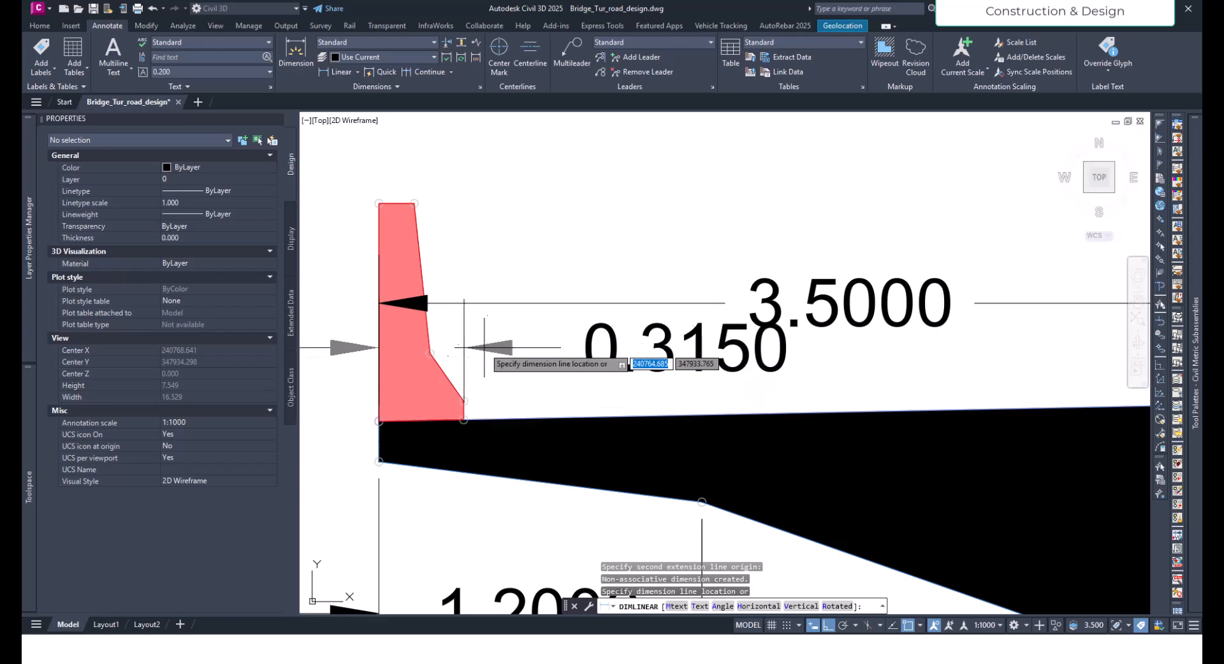
click(479, 353)
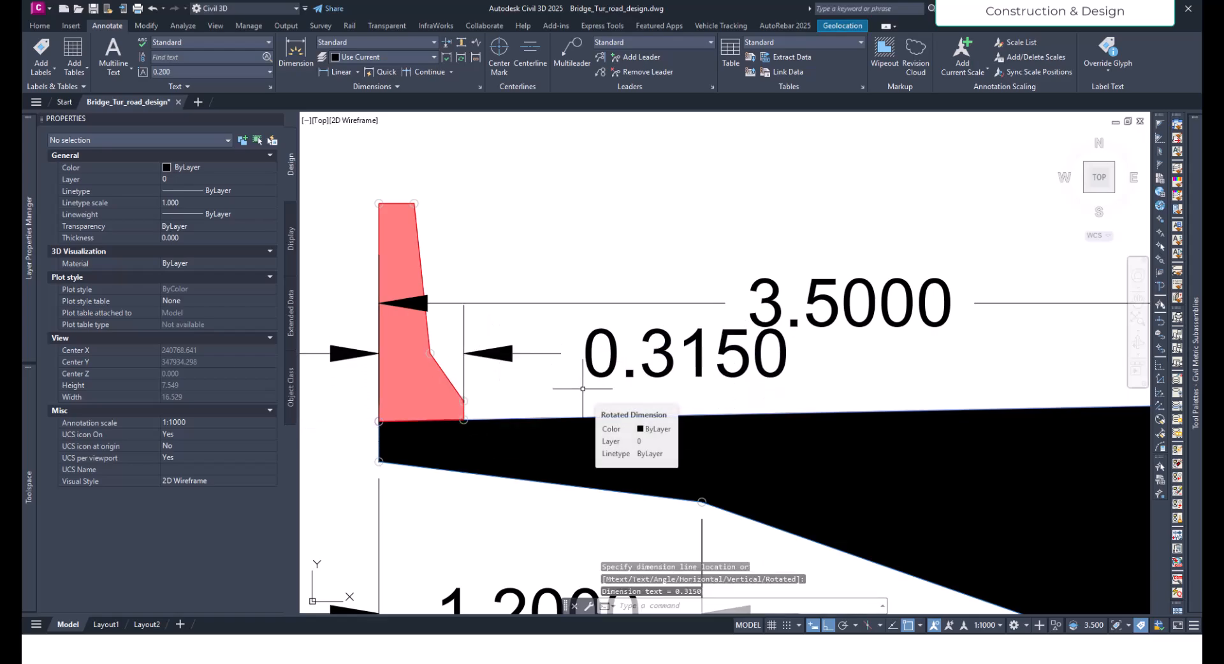
key(Escape)
- Set both the left width and the right width of the box girder subassembly to 3.915 m
scroll(583, 388, down, 3)
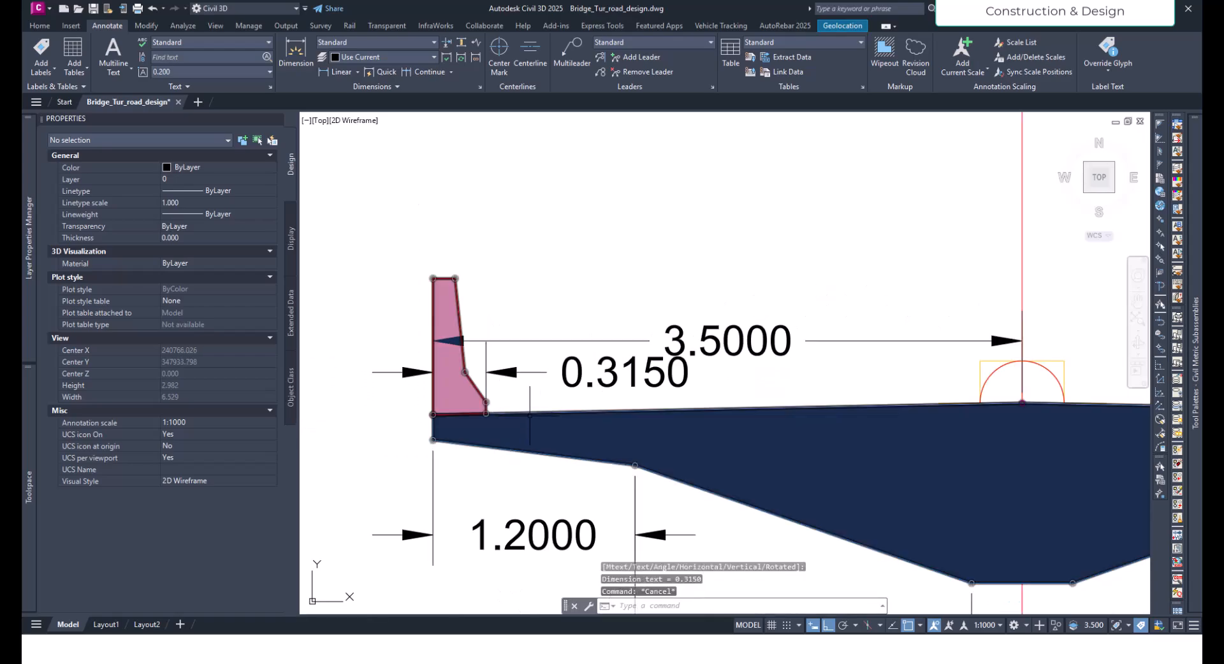
click(528, 414)
scroll(528, 414, down, 4)
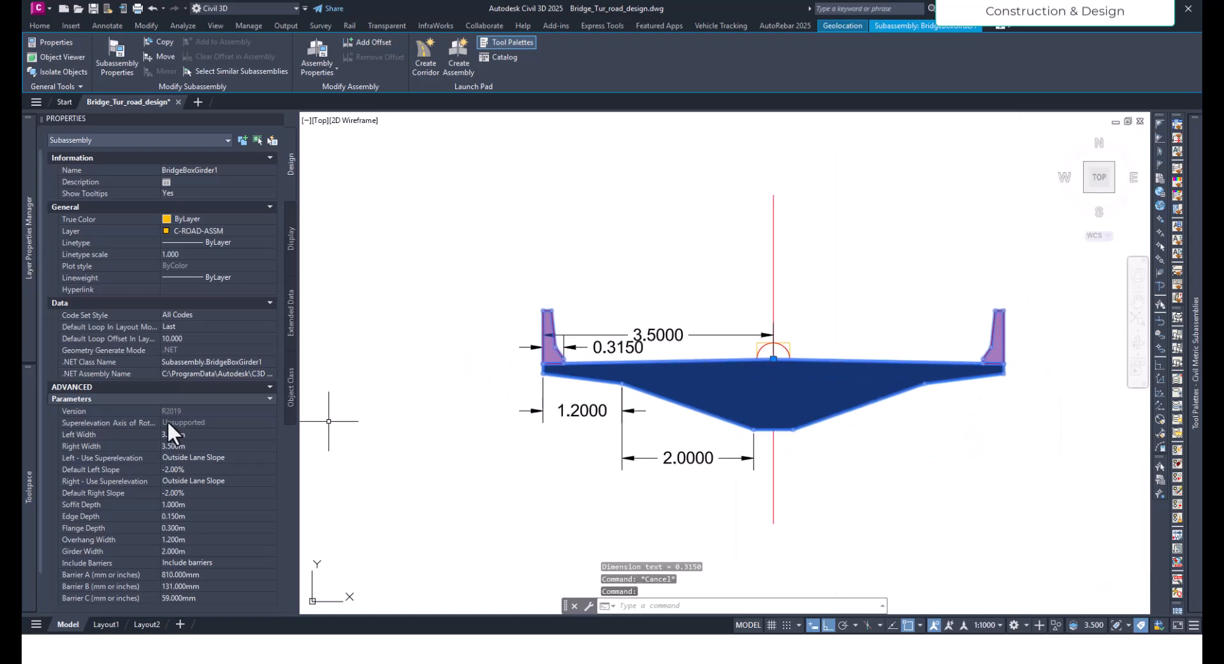
click(181, 436)
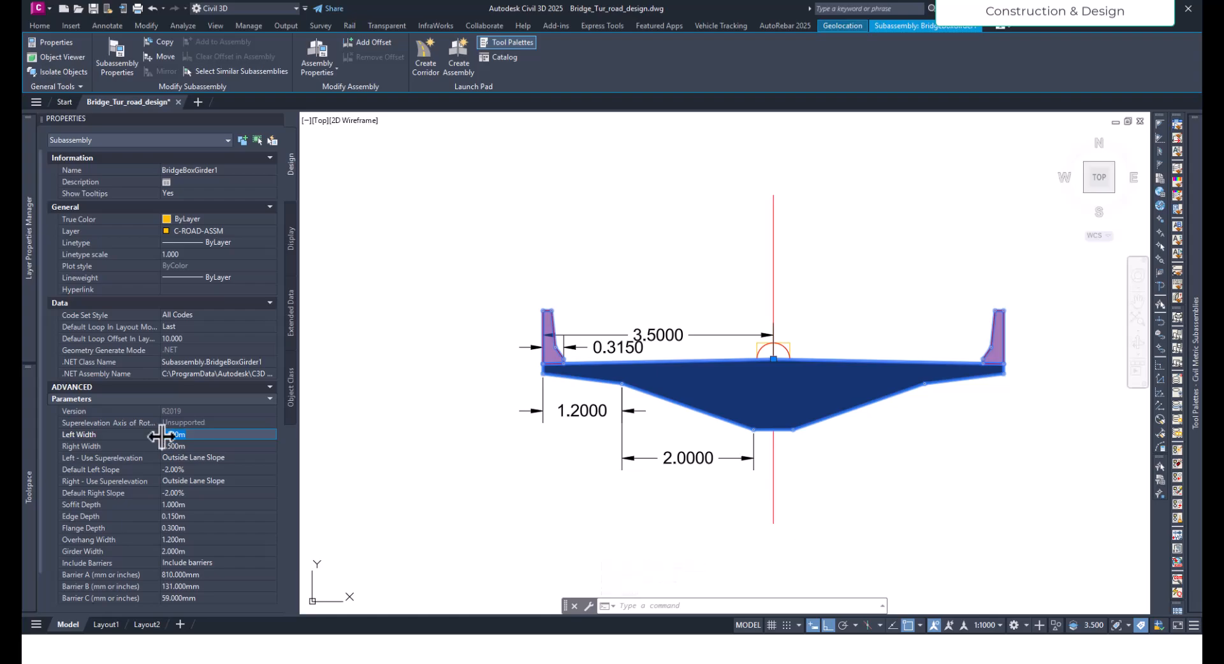
key(BackSpace)
text(3.6)
key(BackSpace)
key(BackSpace)
text(.915)
key(Tab)
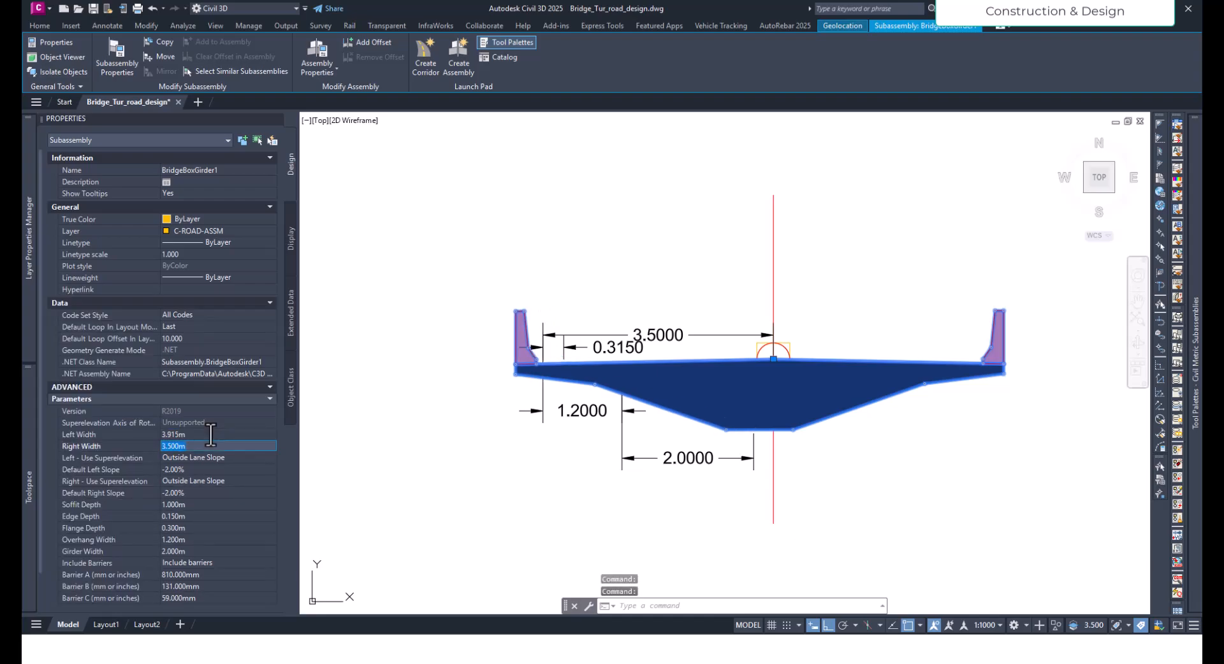
text(3.915)
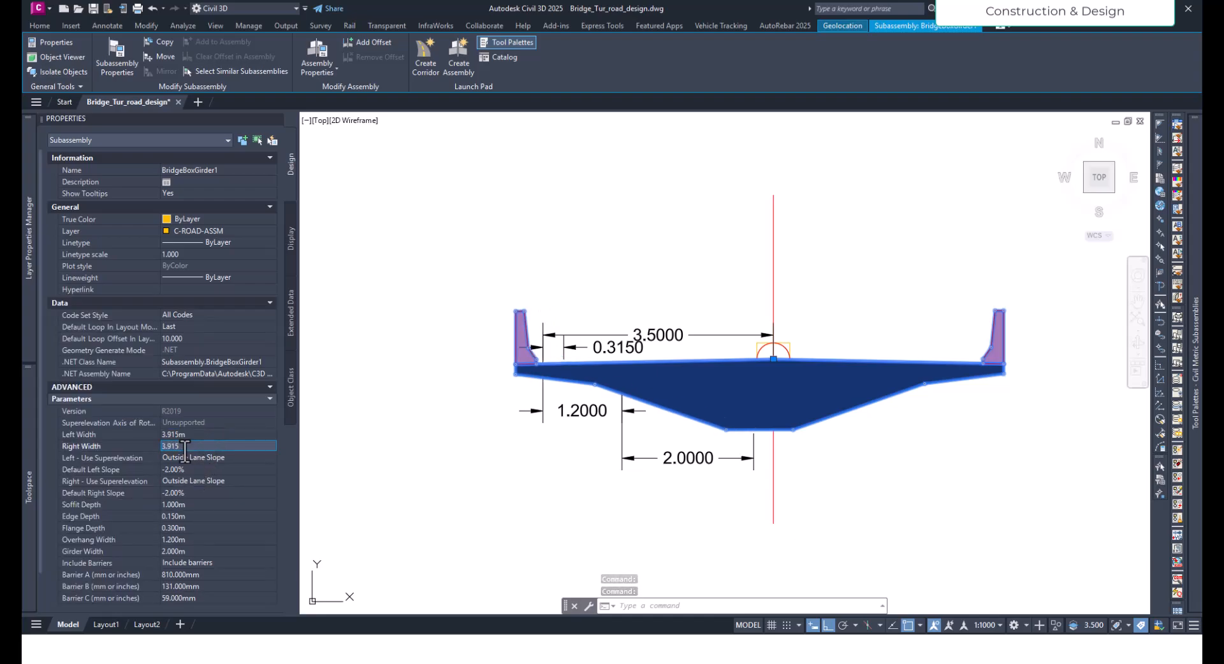
key(Tab)
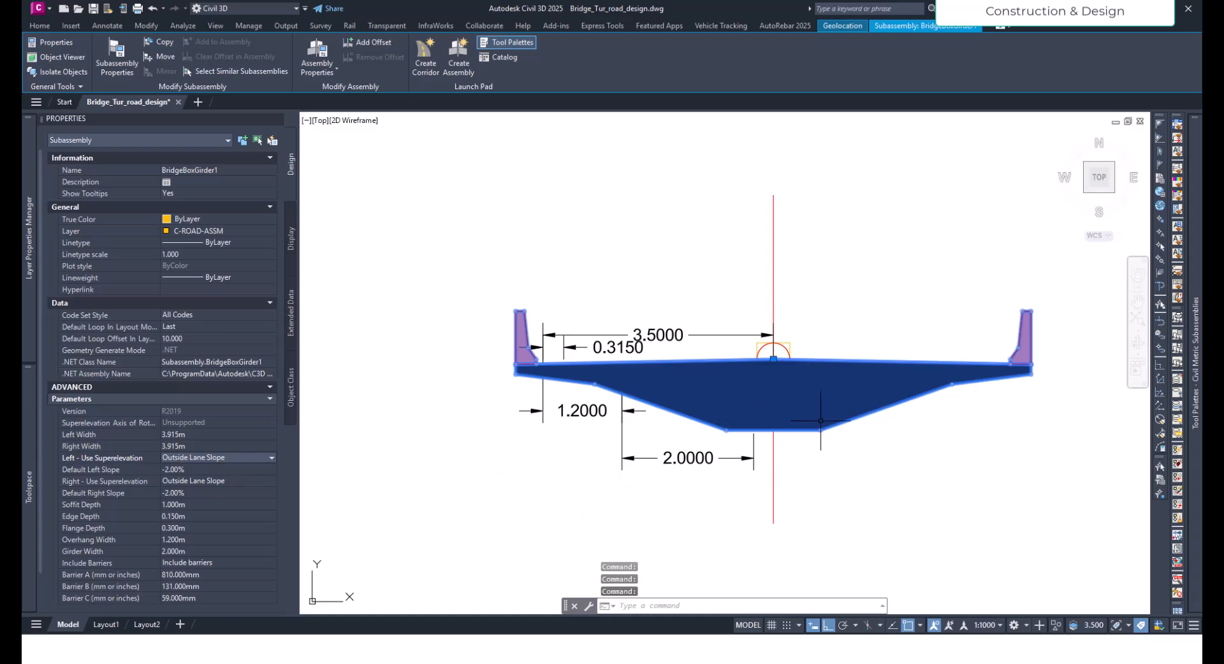
key(Escape)
- Select the Tut_cor corridor in plan and review its region list in the corridor properties, closing them without changes
scroll(794, 351, down, 4)
scroll(795, 350, down, 6)
scroll(788, 370, down, 4)
middle_drag(420, 486, 574, 430)
scroll(416, 481, up, 2)
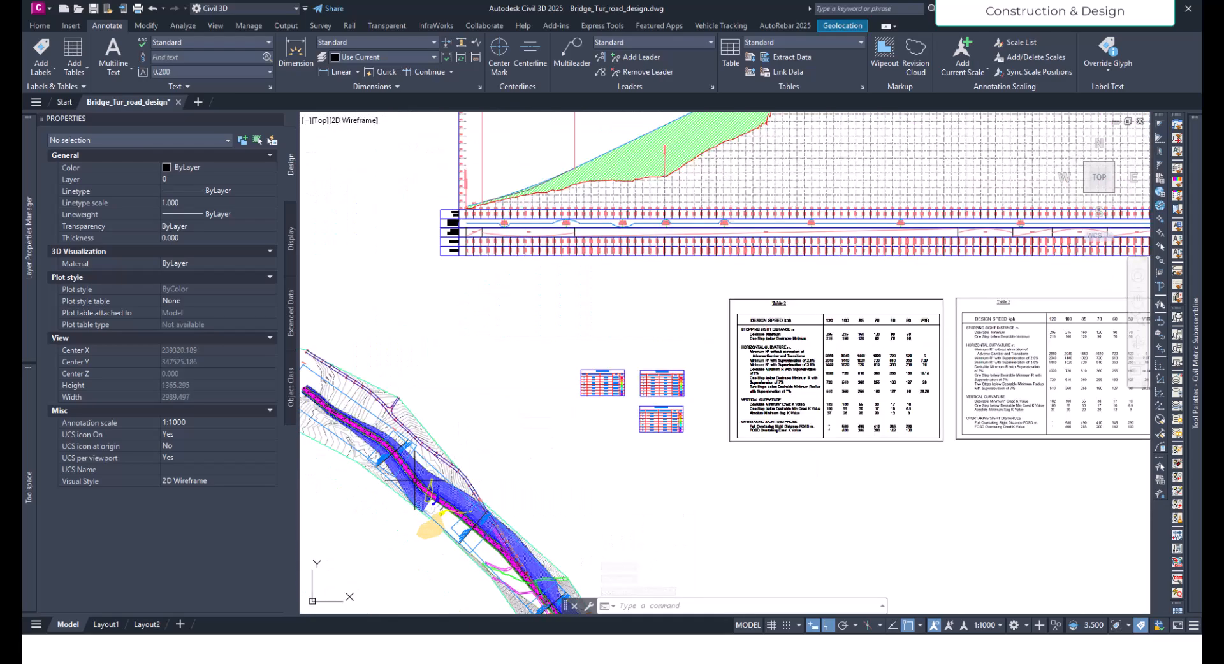
click(419, 479)
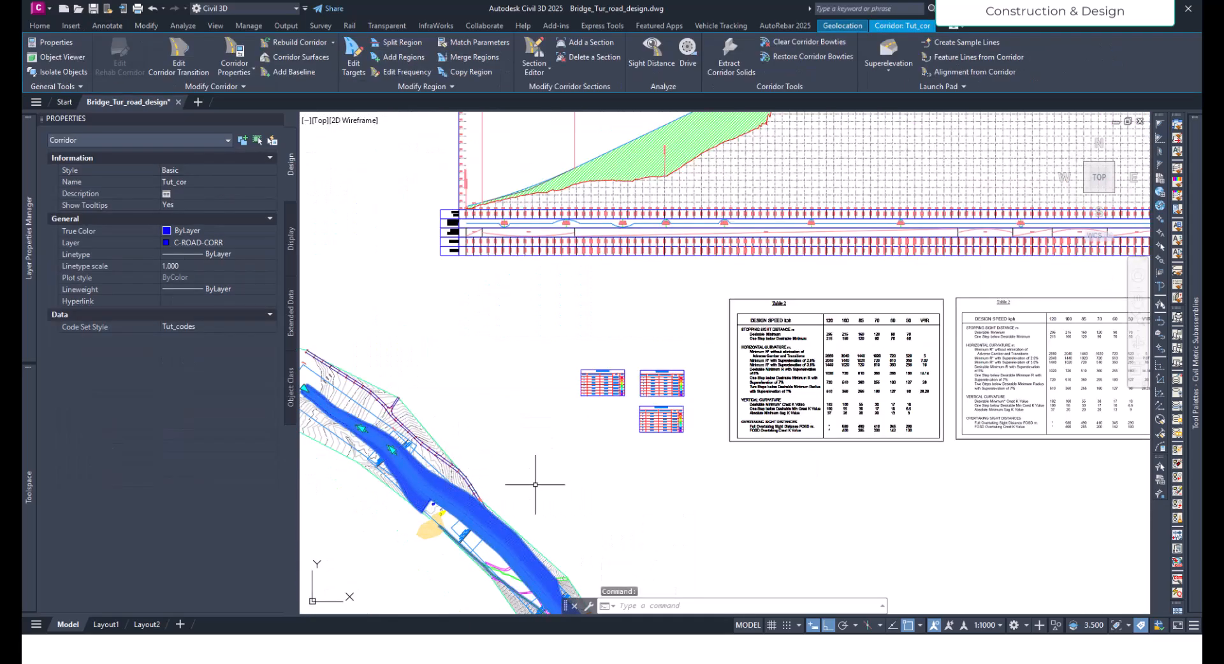
middle_drag(535, 484, 523, 419)
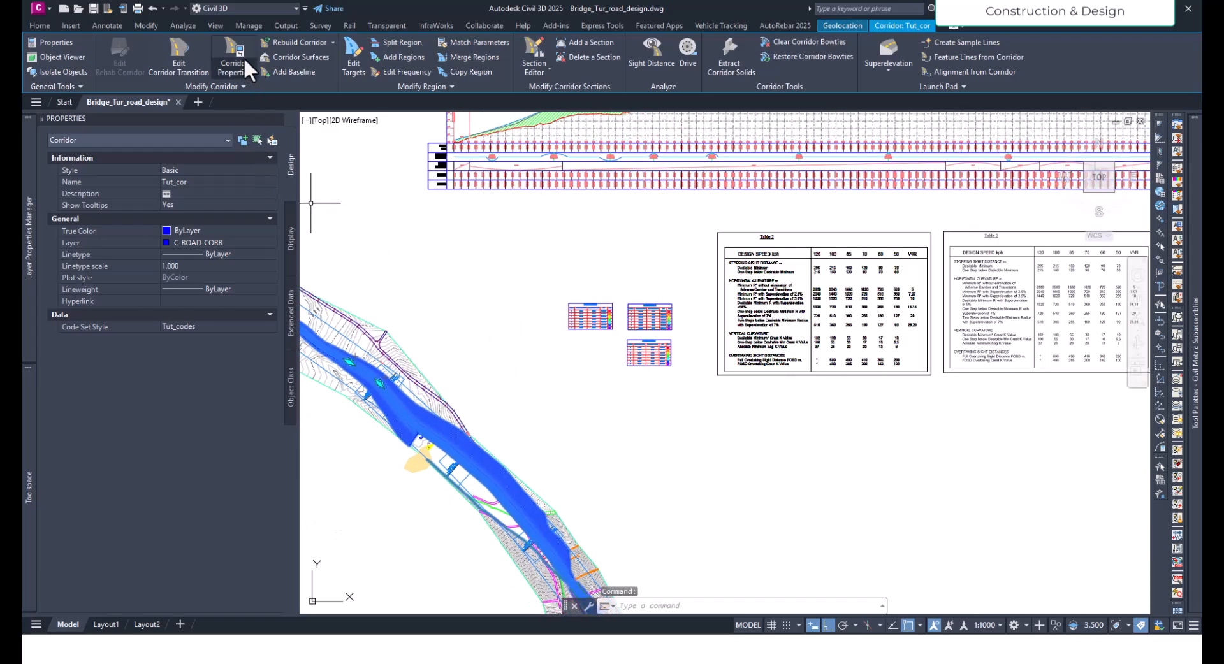
click(229, 47)
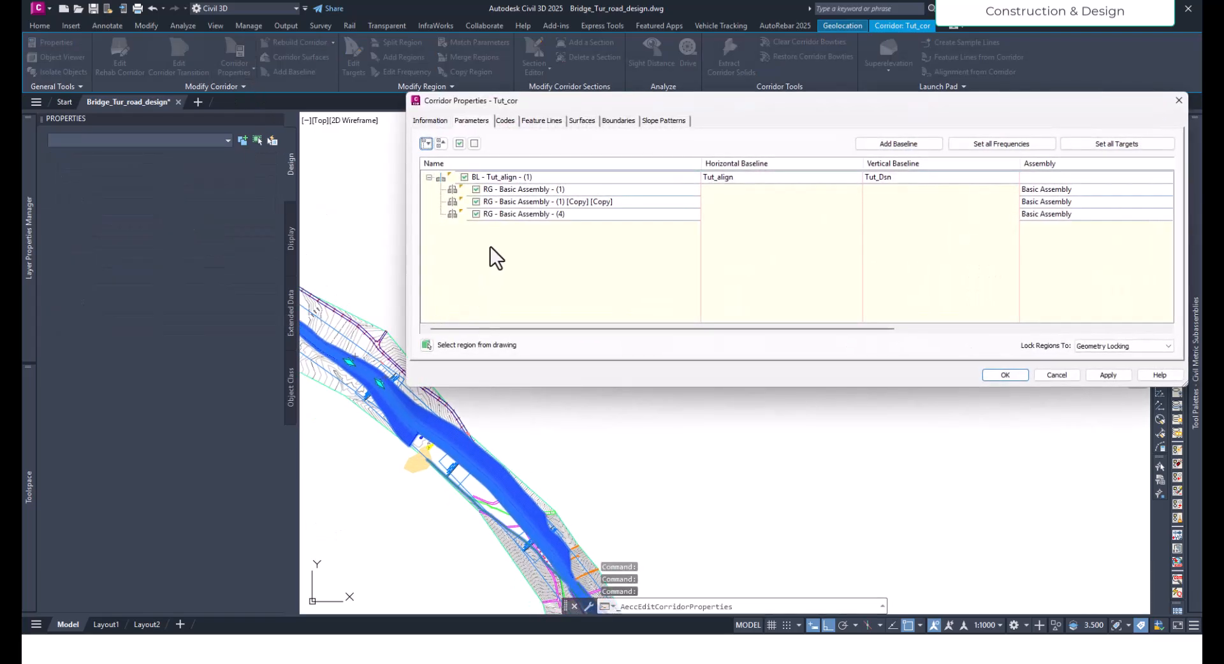
click(492, 202)
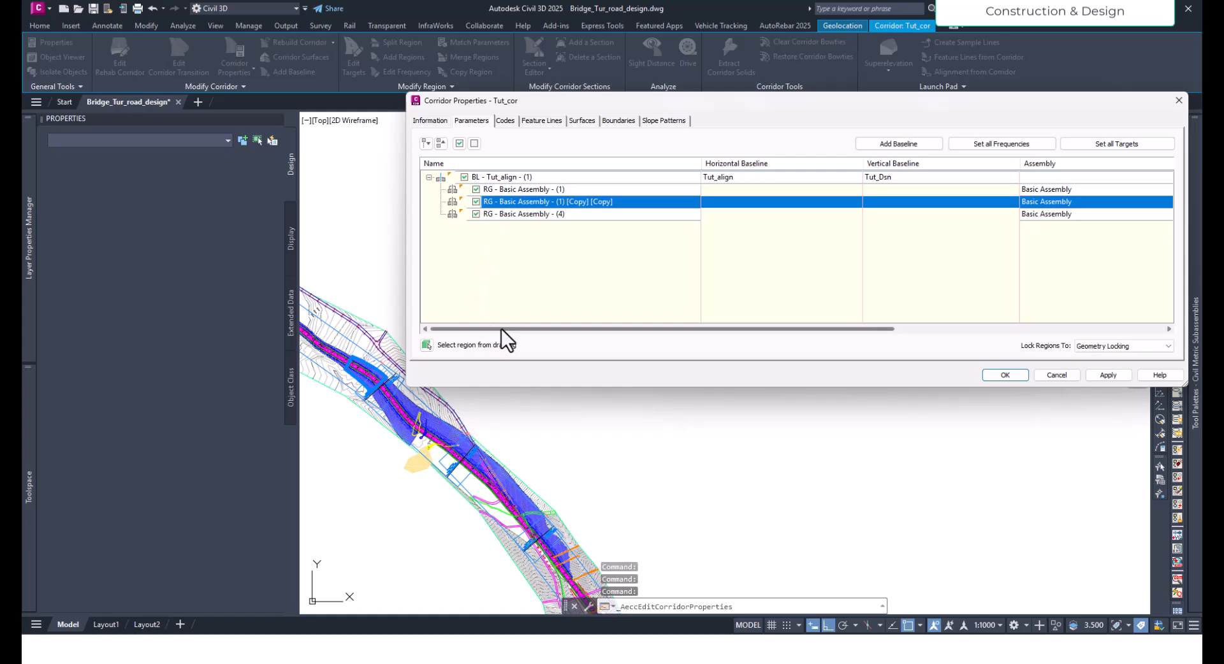
click(1050, 378)
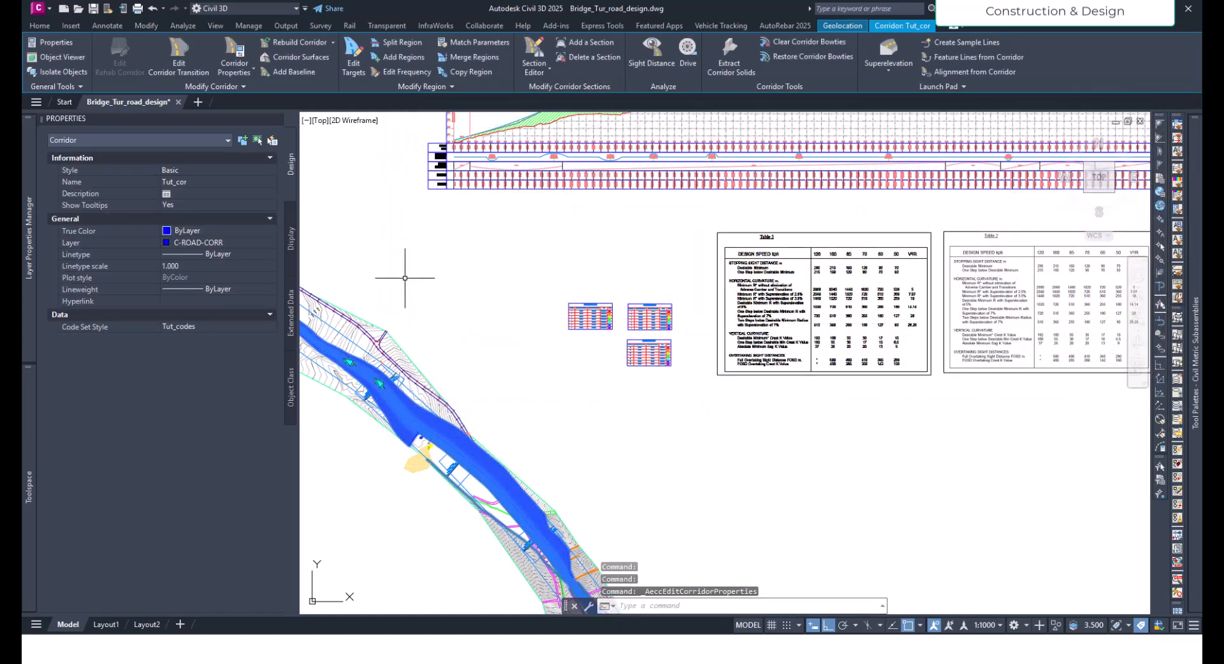
- Split the Tut_cor corridor region at the start of the bridge stretch, at station 300
click(391, 43)
scroll(401, 408, up, 3)
click(440, 379)
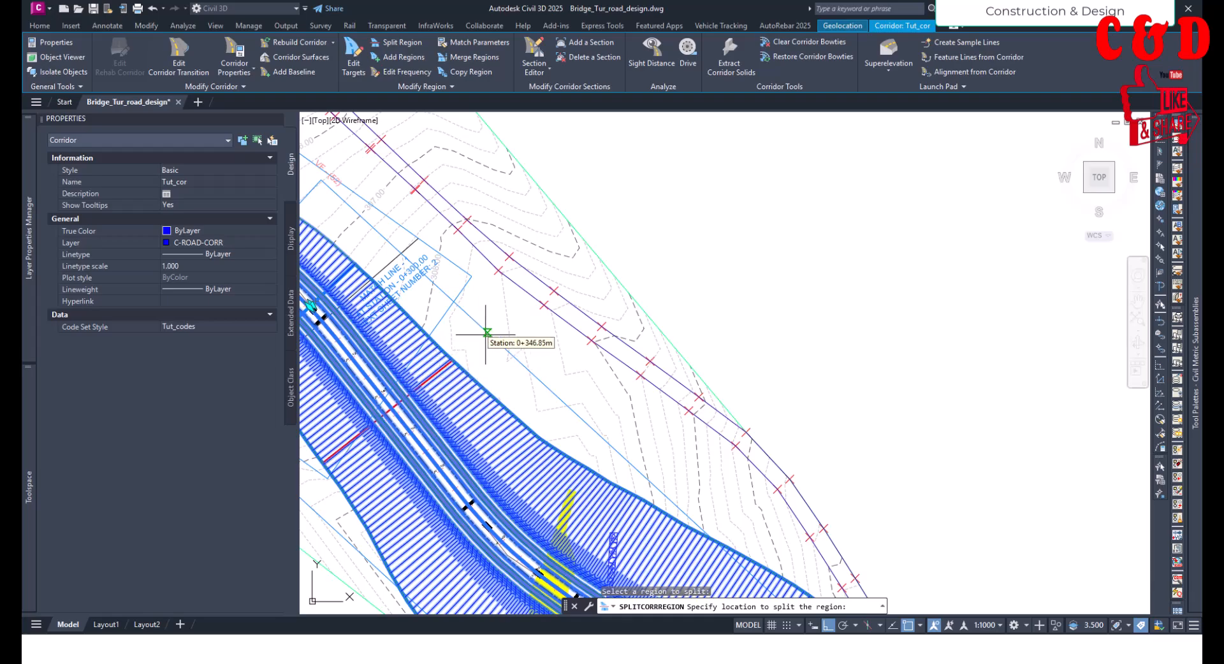
text(300)
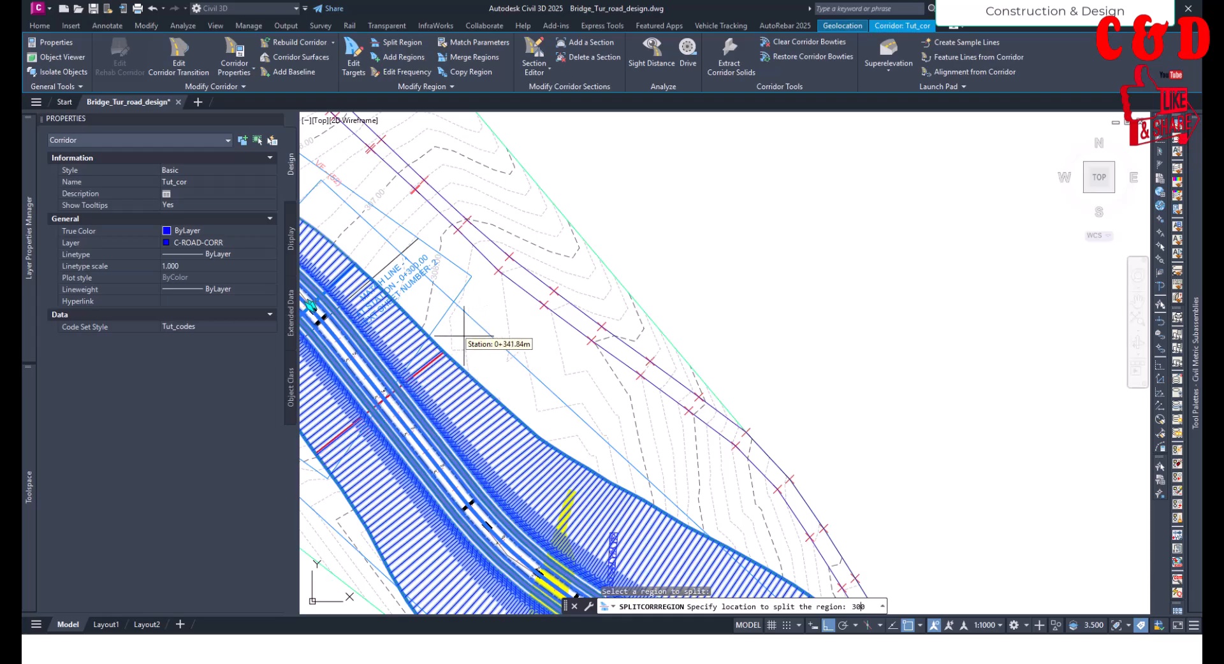
key(Return)
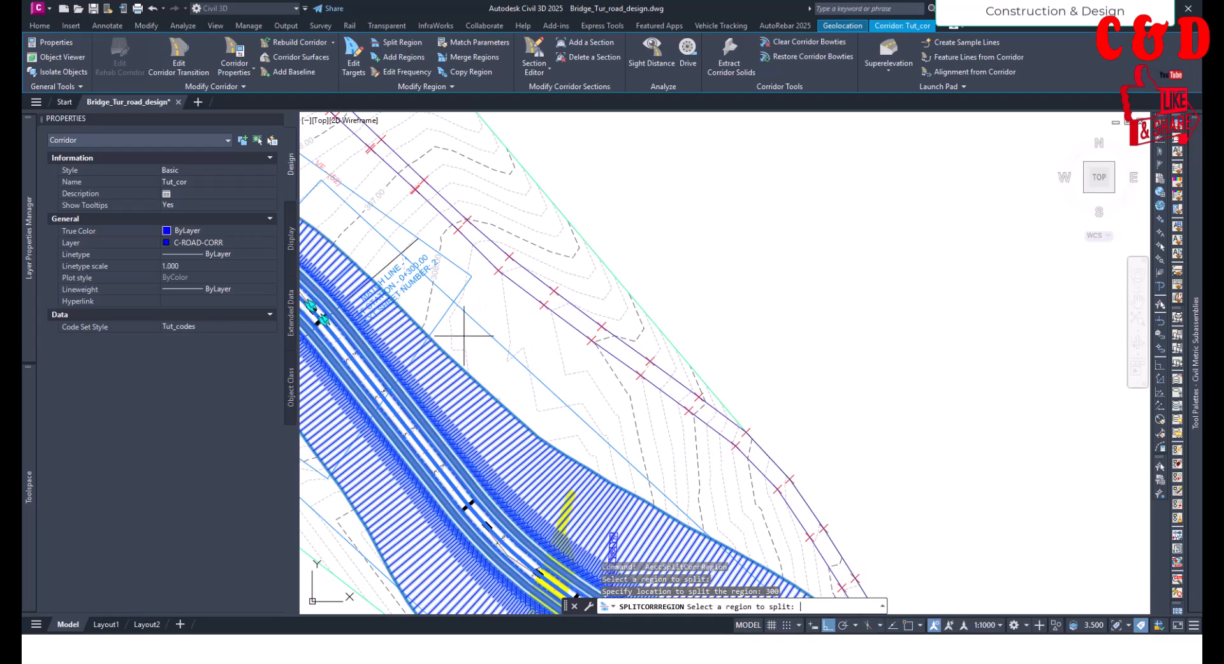
- Split the remaining corridor region at the end of the bridge stretch, at station 880, and end the split command
scroll(442, 323, down, 6)
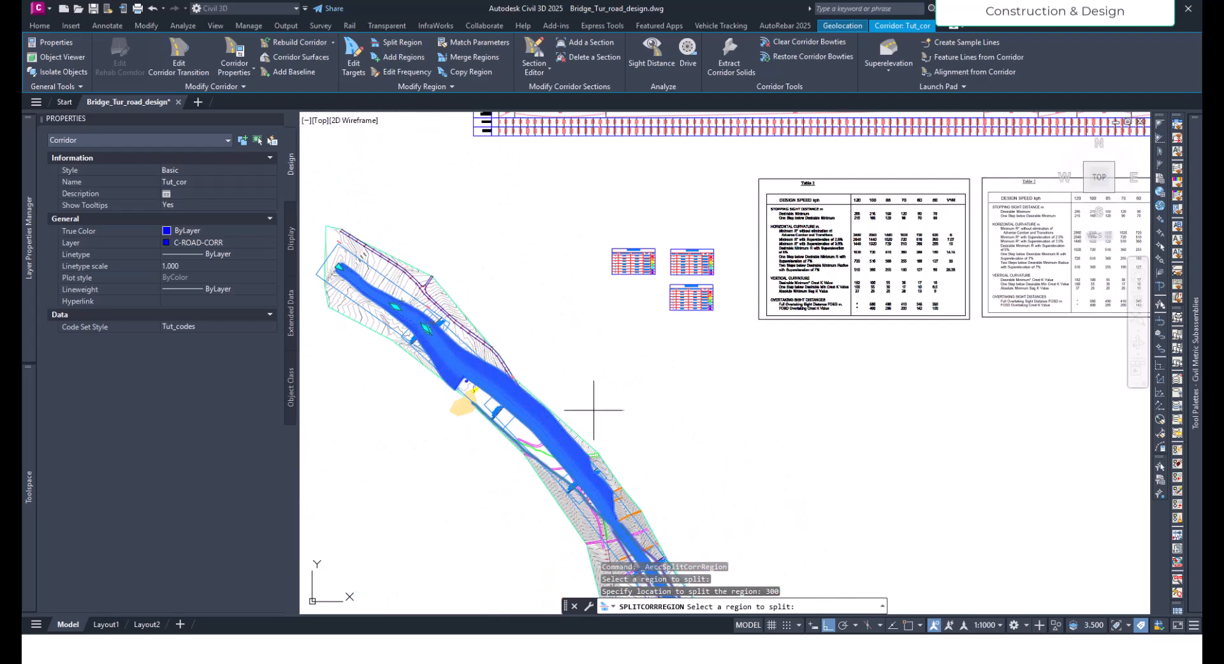
scroll(533, 338, up, 2)
scroll(533, 338, up, 4)
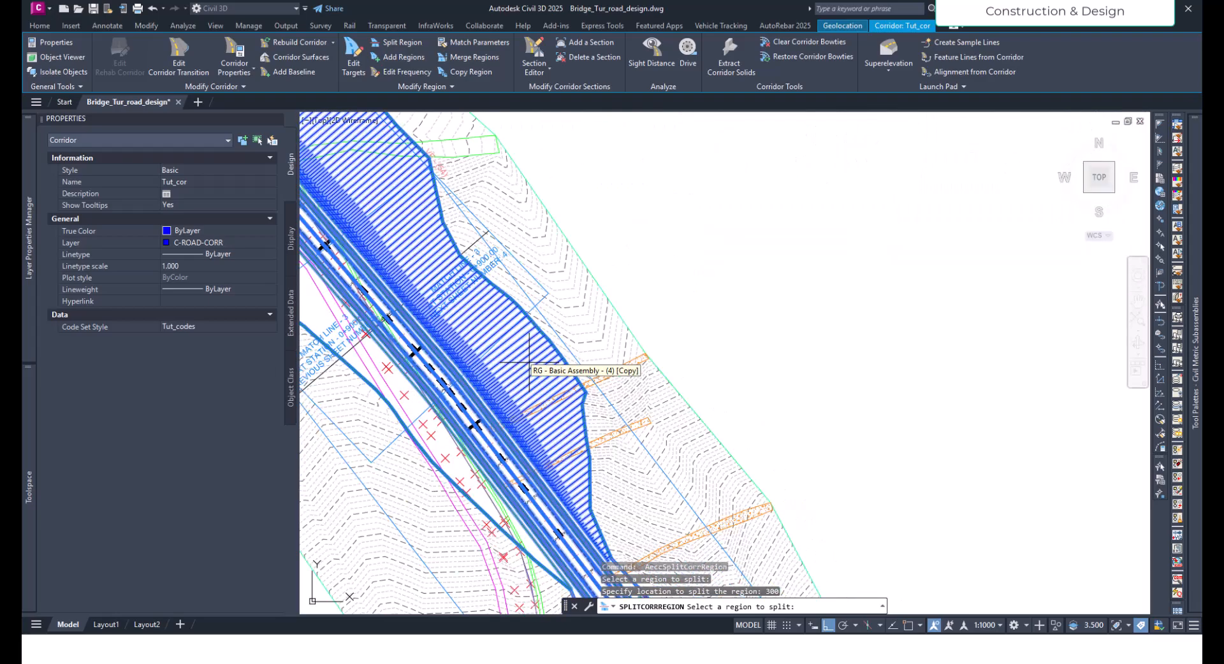
click(531, 363)
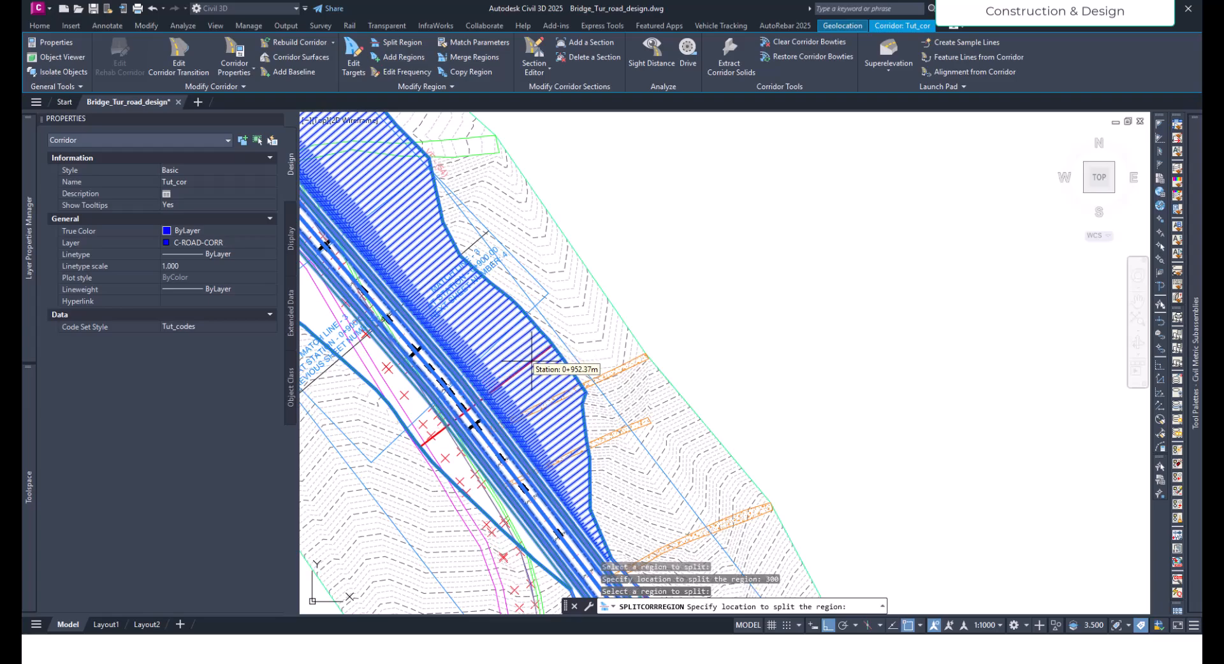
text(880)
key(Return)
scroll(733, 488, down, 5)
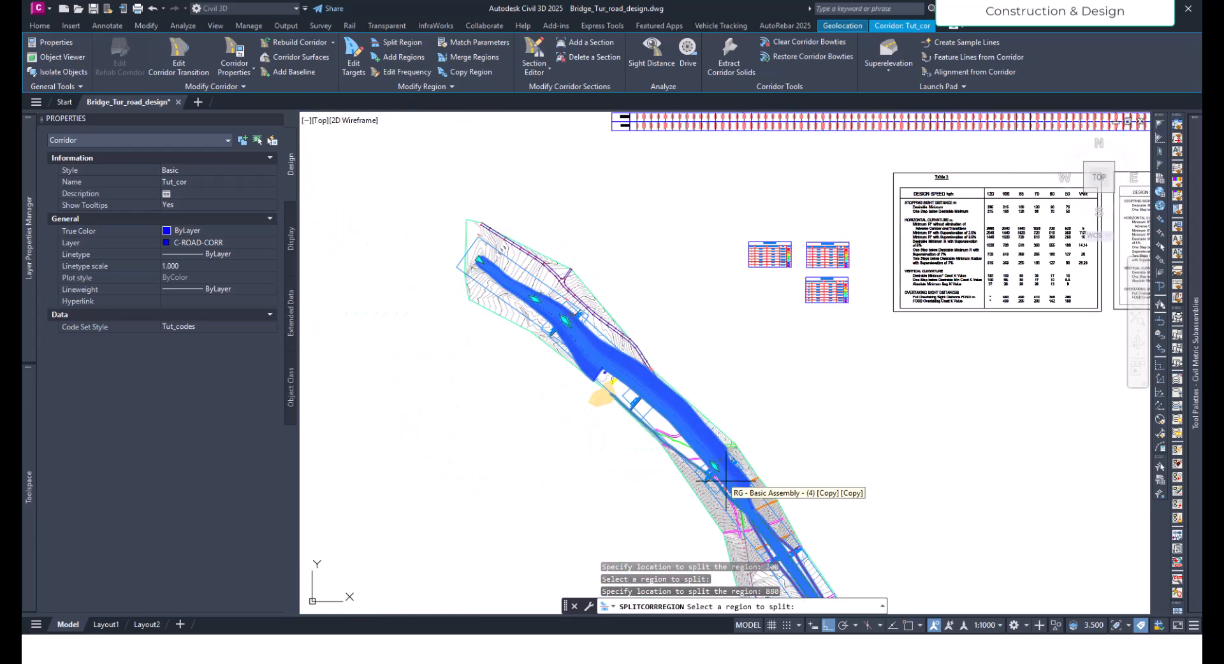
scroll(732, 488, up, 5)
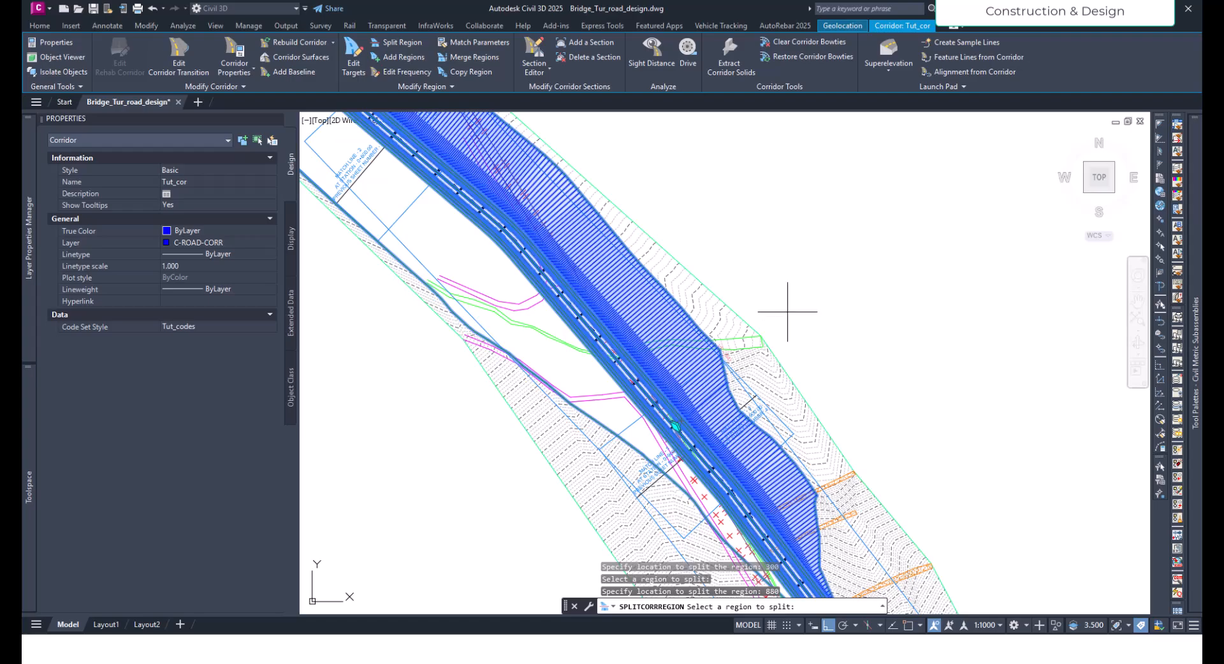
key(Escape)
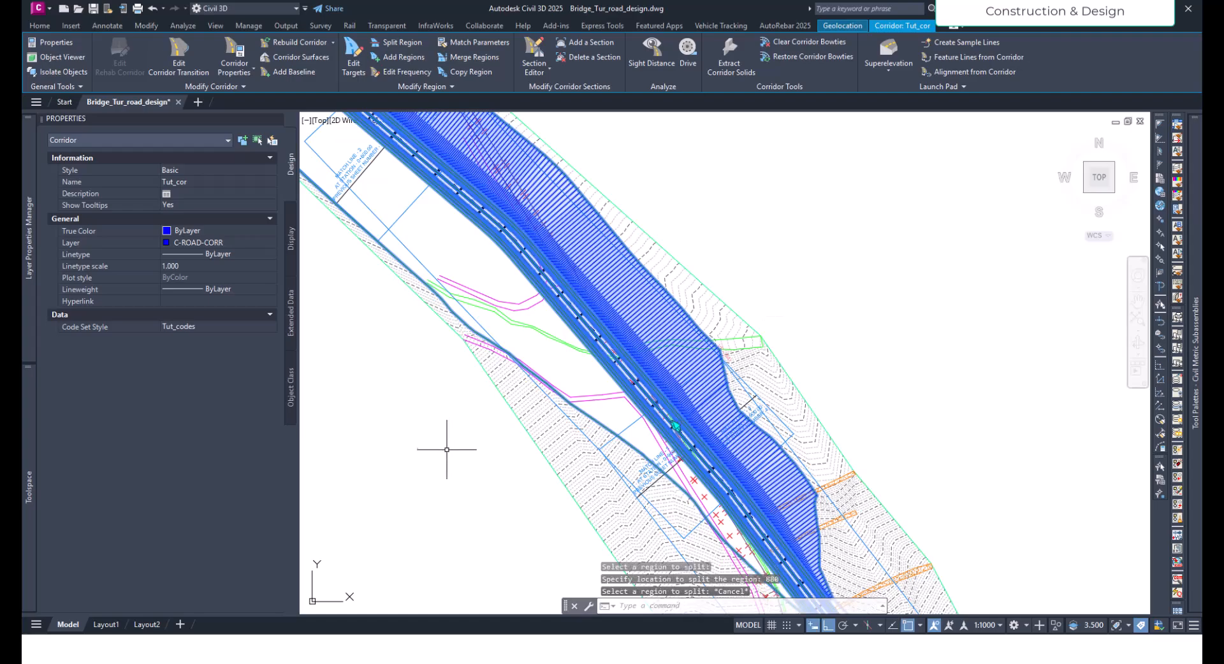
- Rename the corridor region RG - Basic Assembly - (4) [Copy] as Bridge in the Tut_cor corridor properties
scroll(446, 445, down, 5)
scroll(495, 292, up, 3)
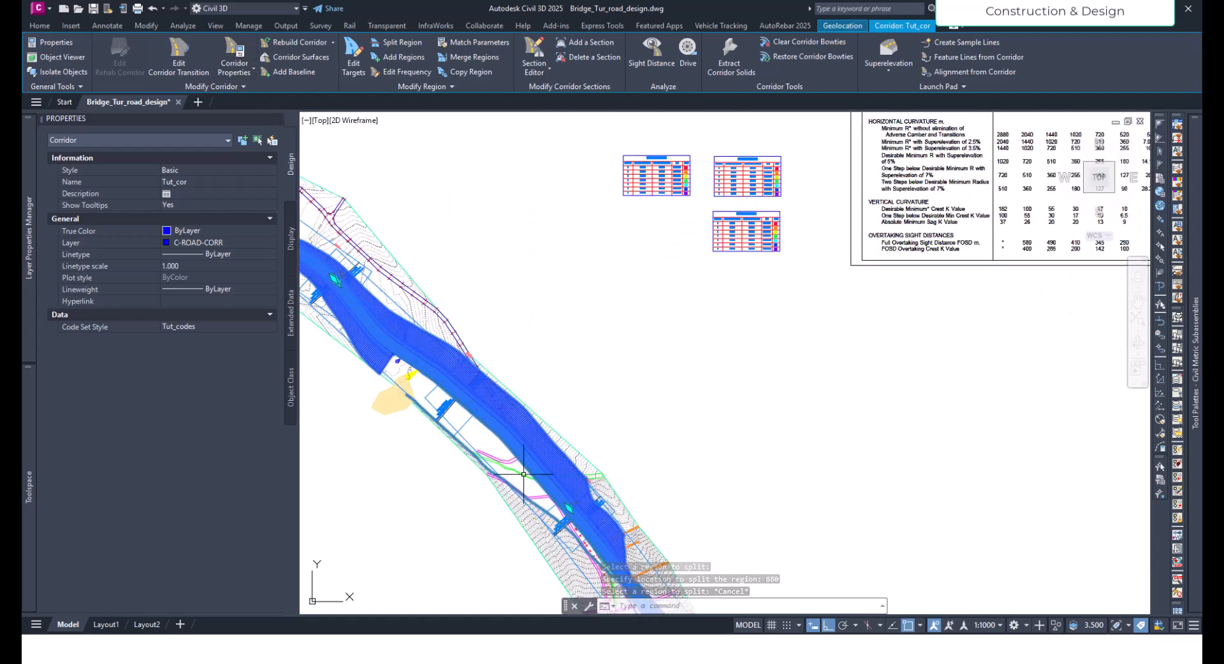
click(241, 59)
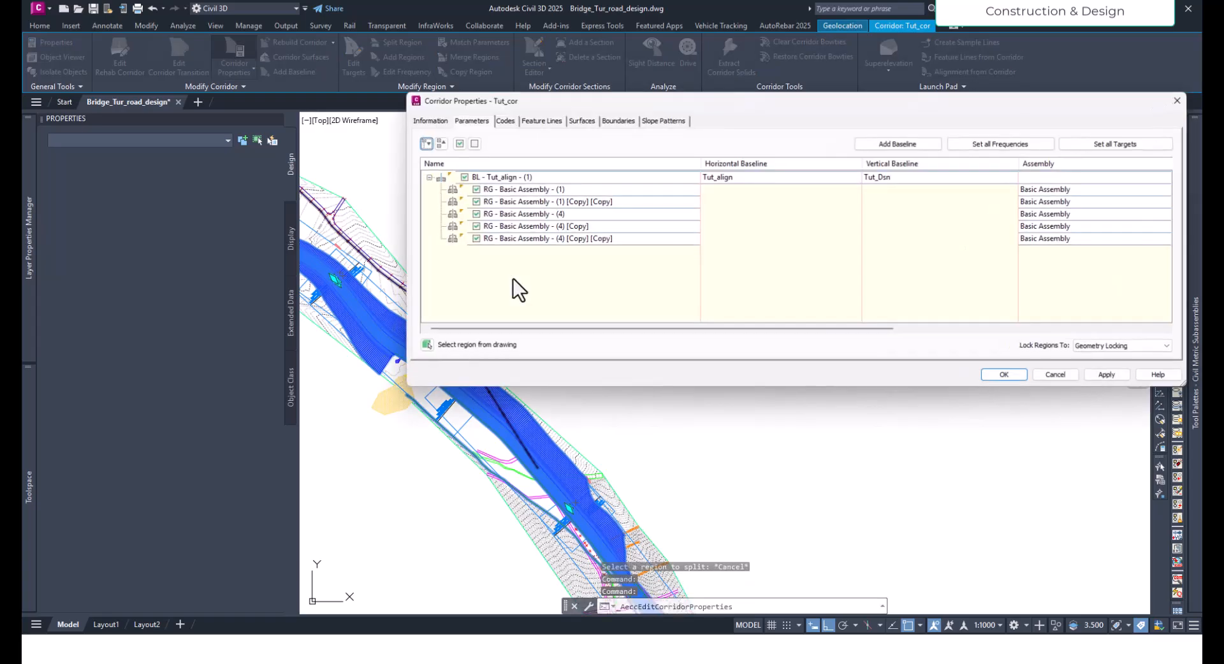
click(552, 224)
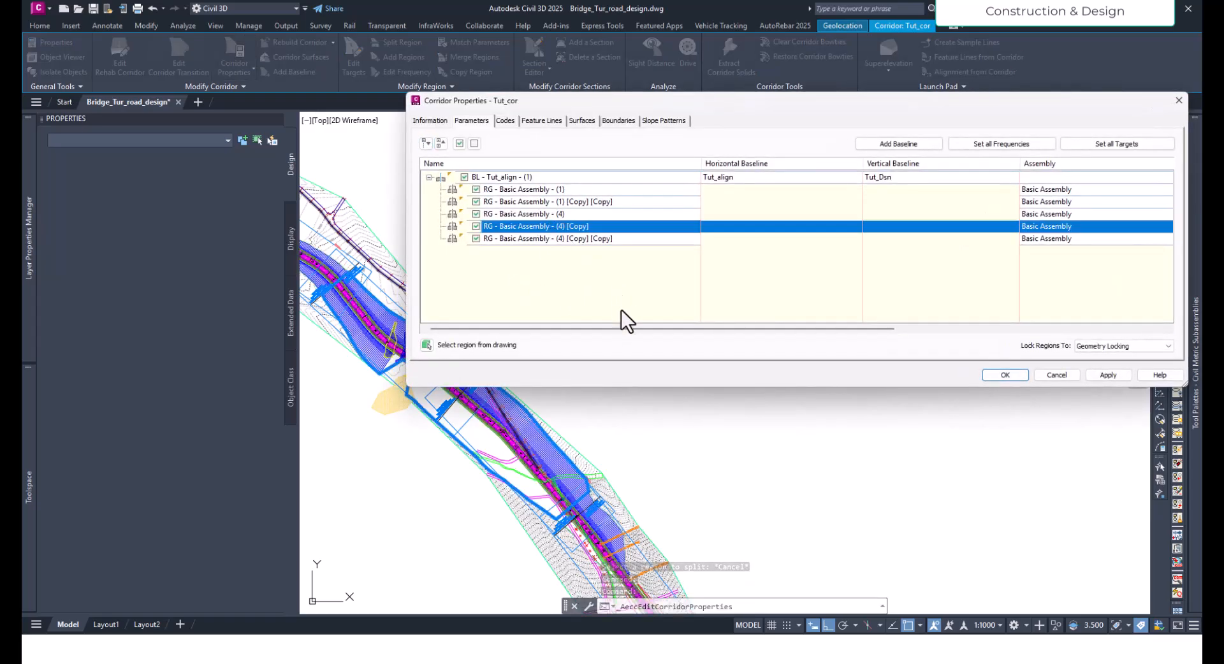
click(546, 229)
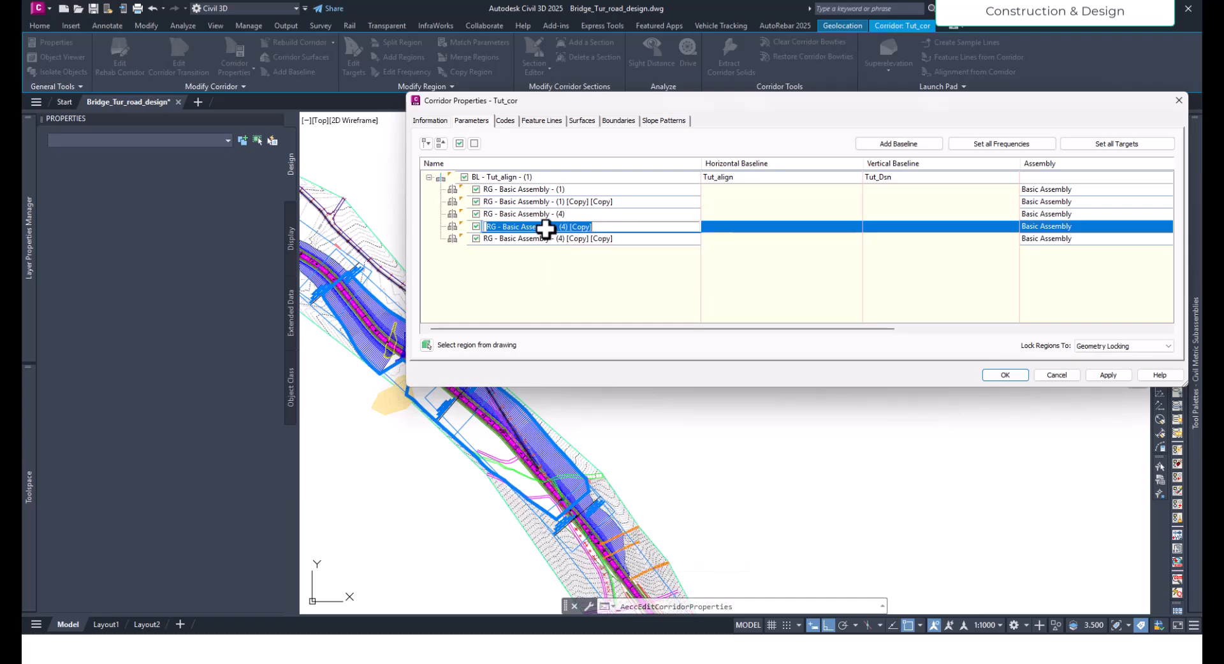
text(Bridge)
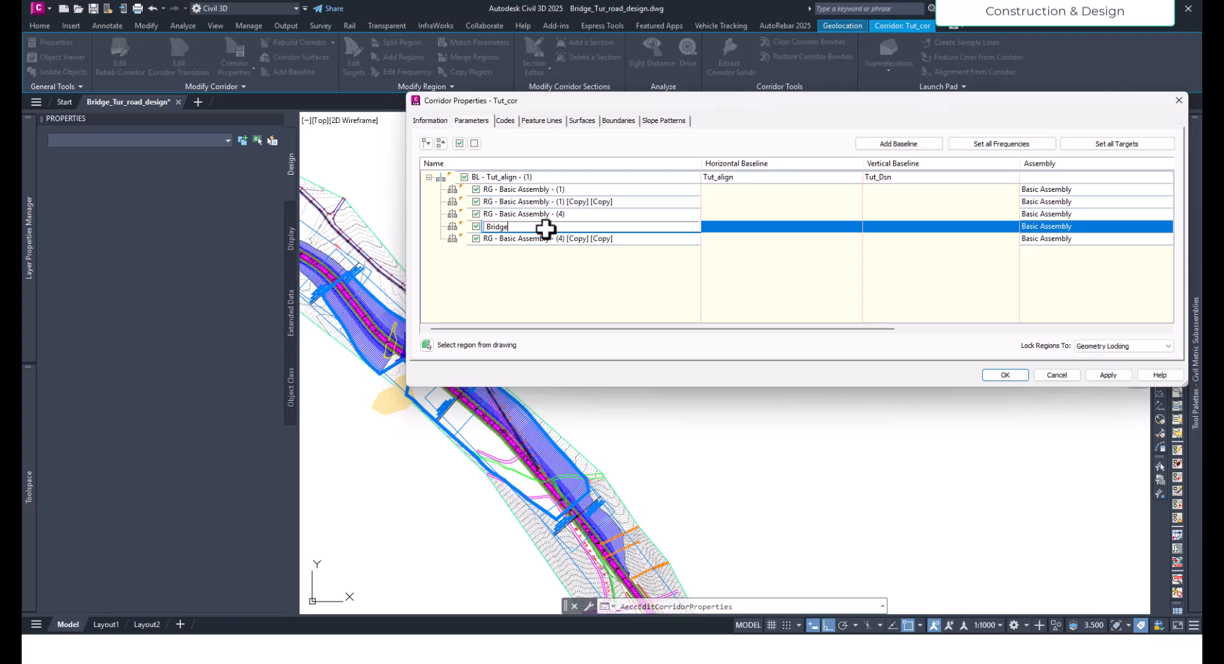
key(Return)
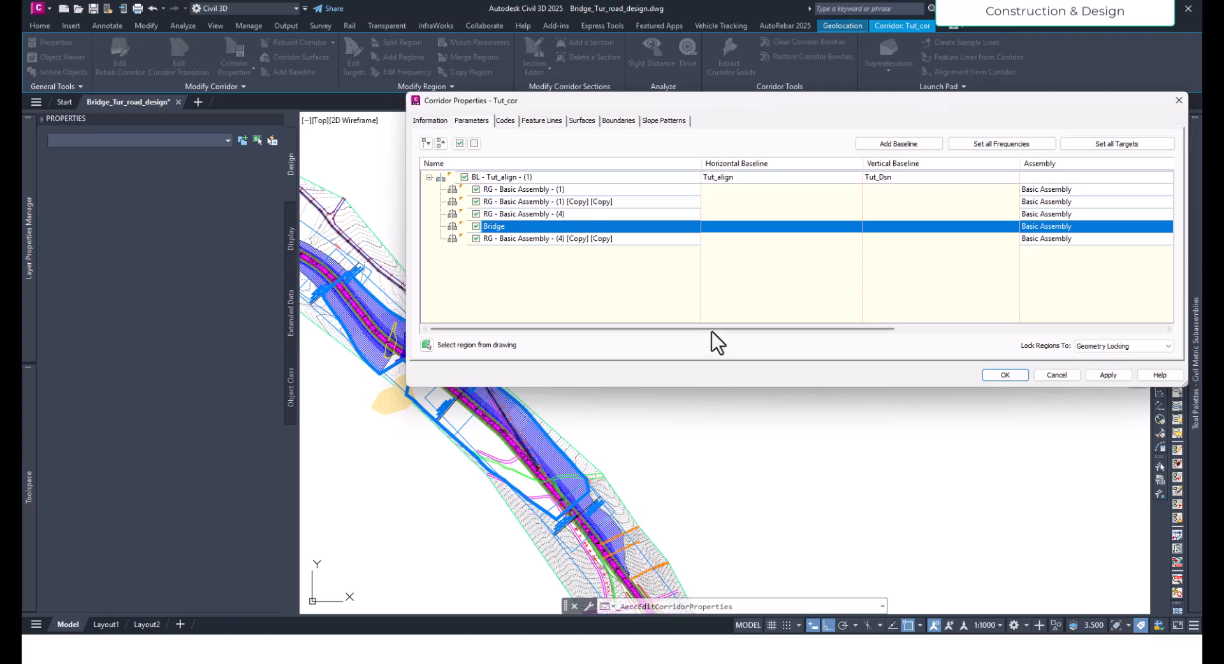
- Change the assembly of the Bridge region starting at station 0+300.00 to the Bridge assembly
drag(712, 331, 828, 330)
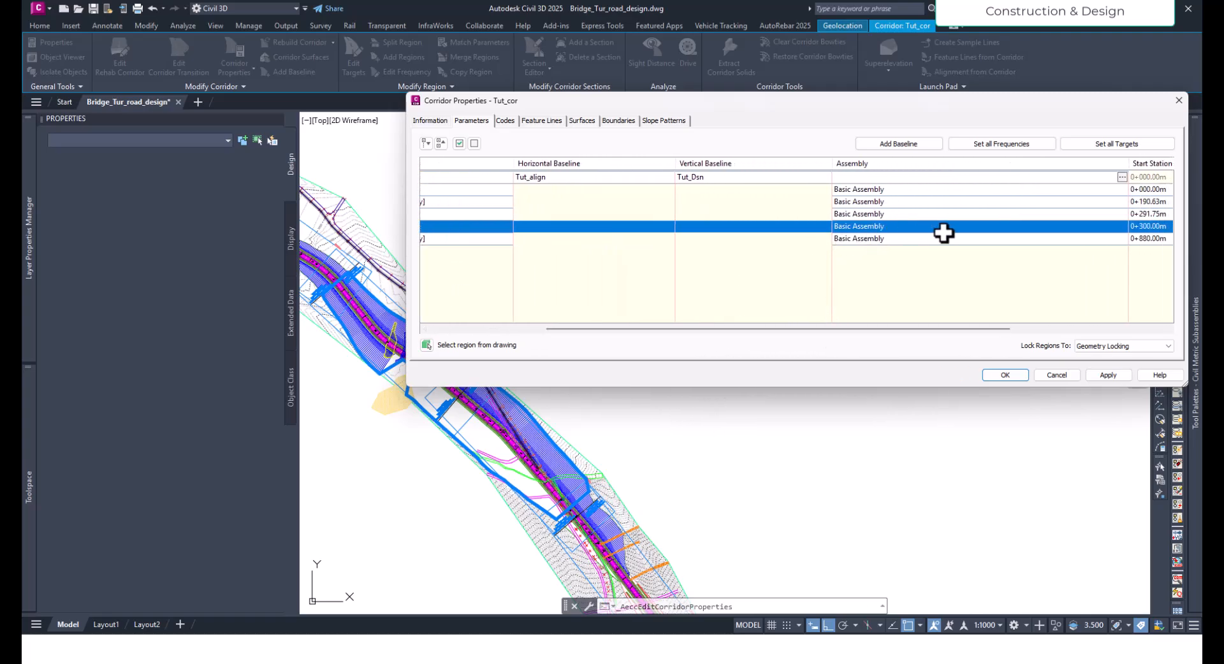
click(1122, 226)
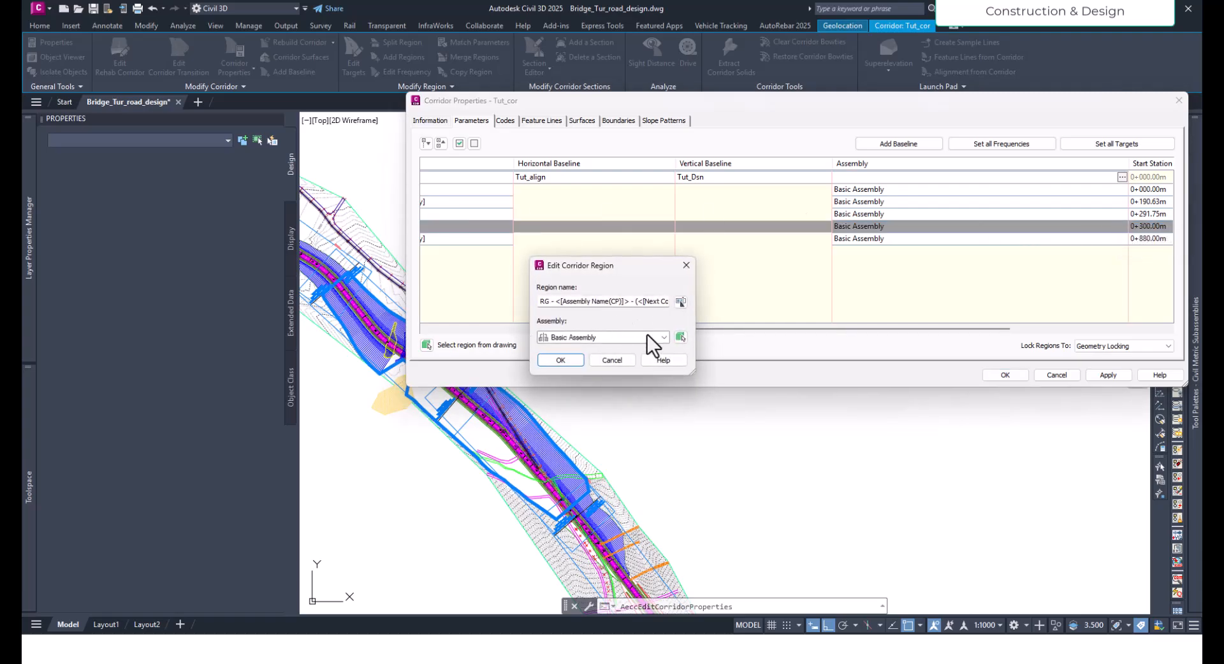
click(664, 340)
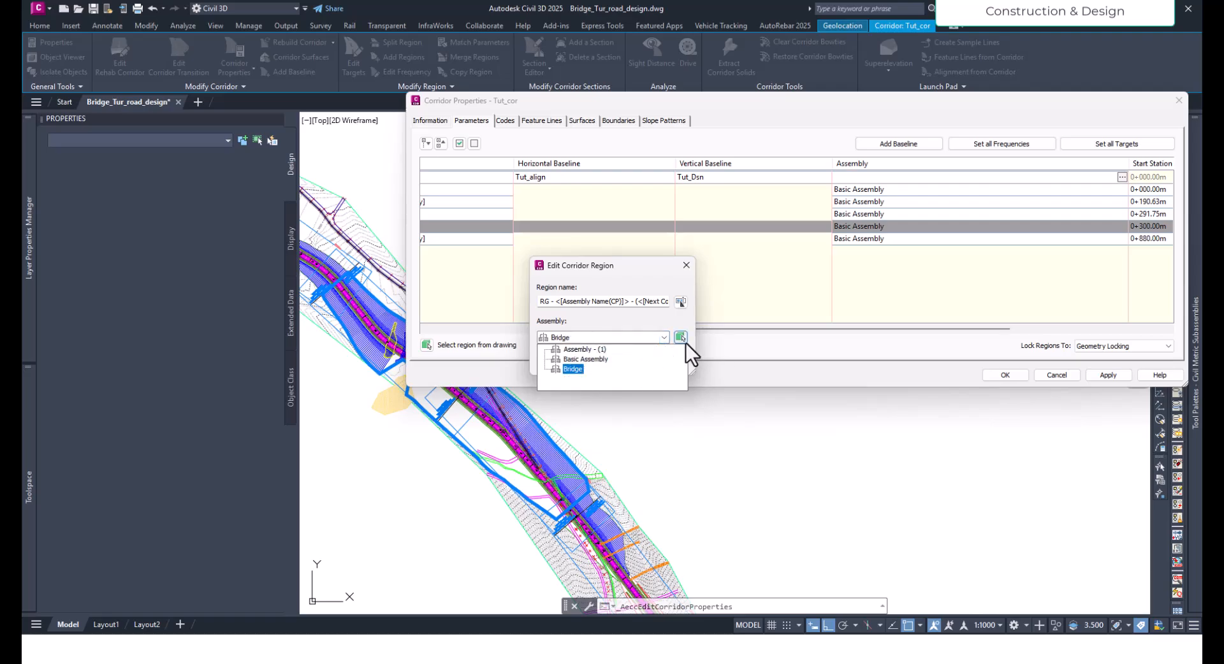
click(574, 369)
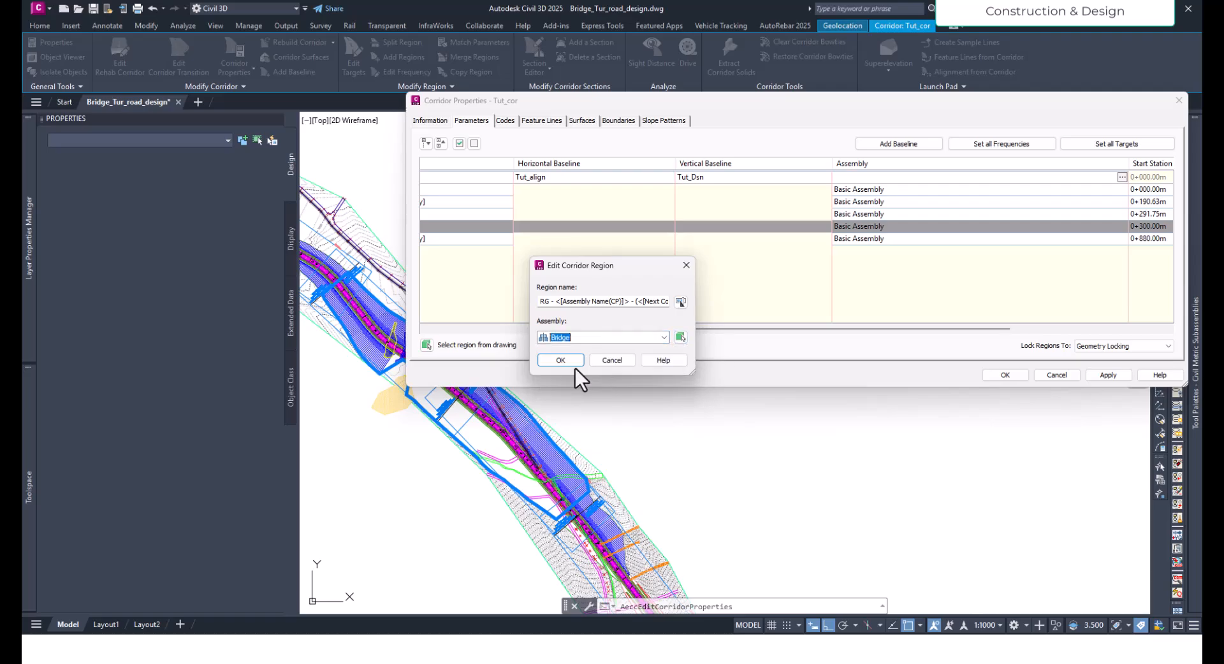
click(569, 363)
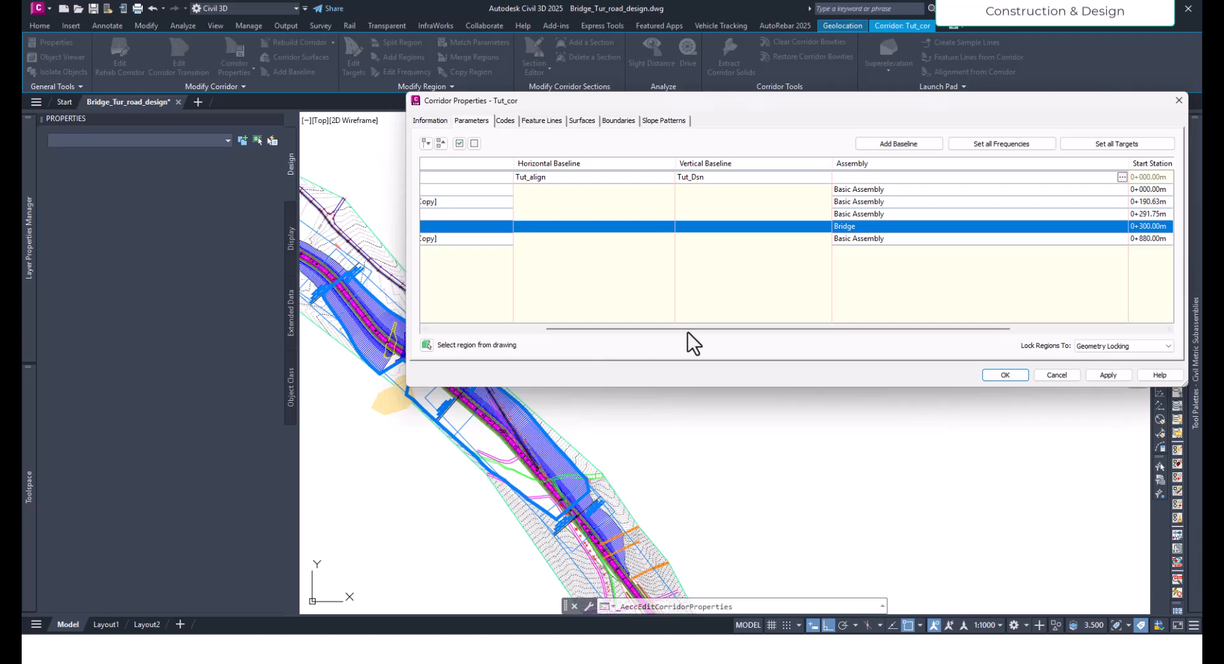
- Apply the region changes, rebuild the corridor and close its properties
drag(962, 328, 1111, 337)
click(1107, 376)
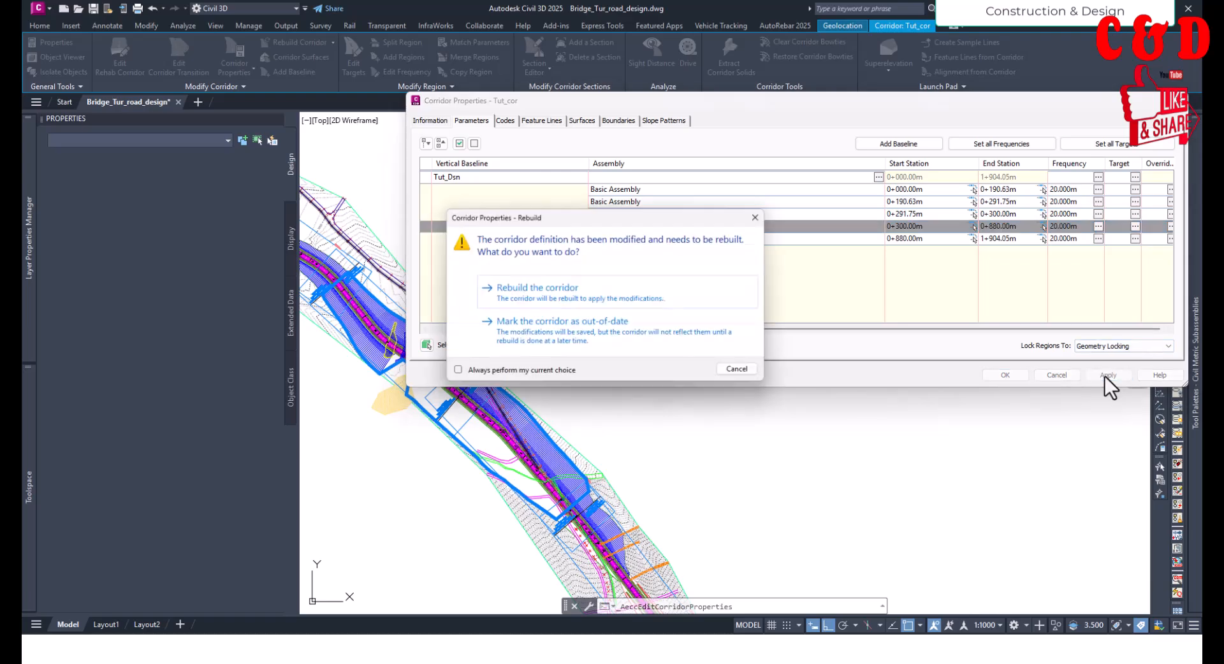
click(591, 299)
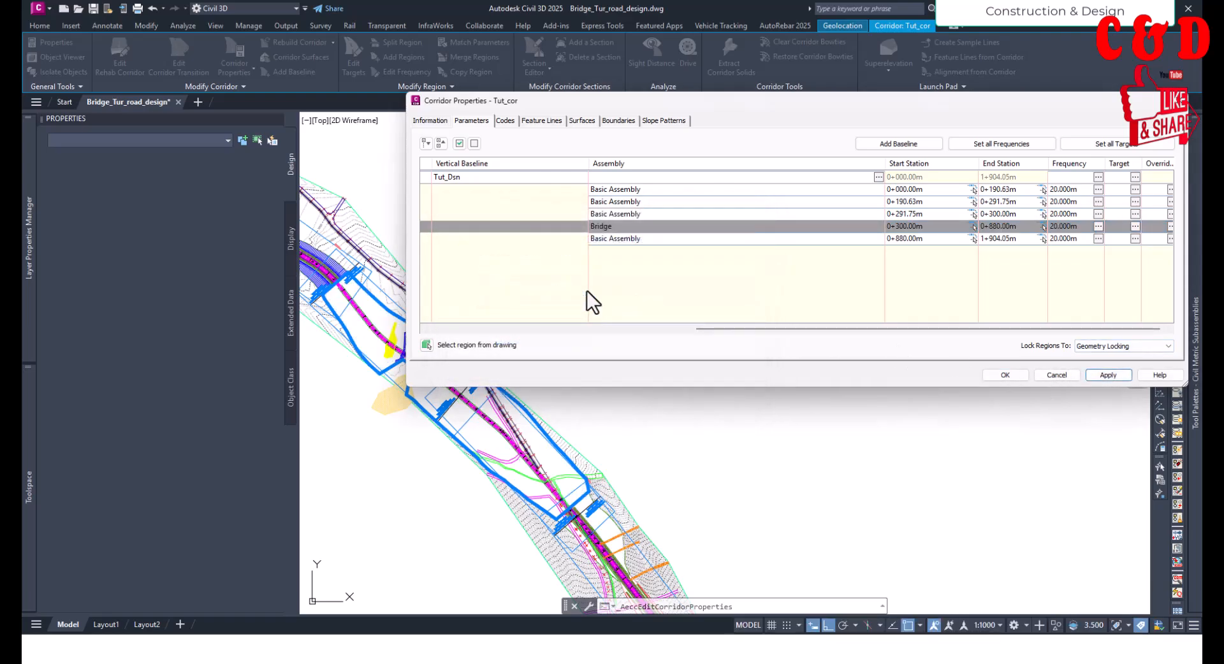
click(1006, 375)
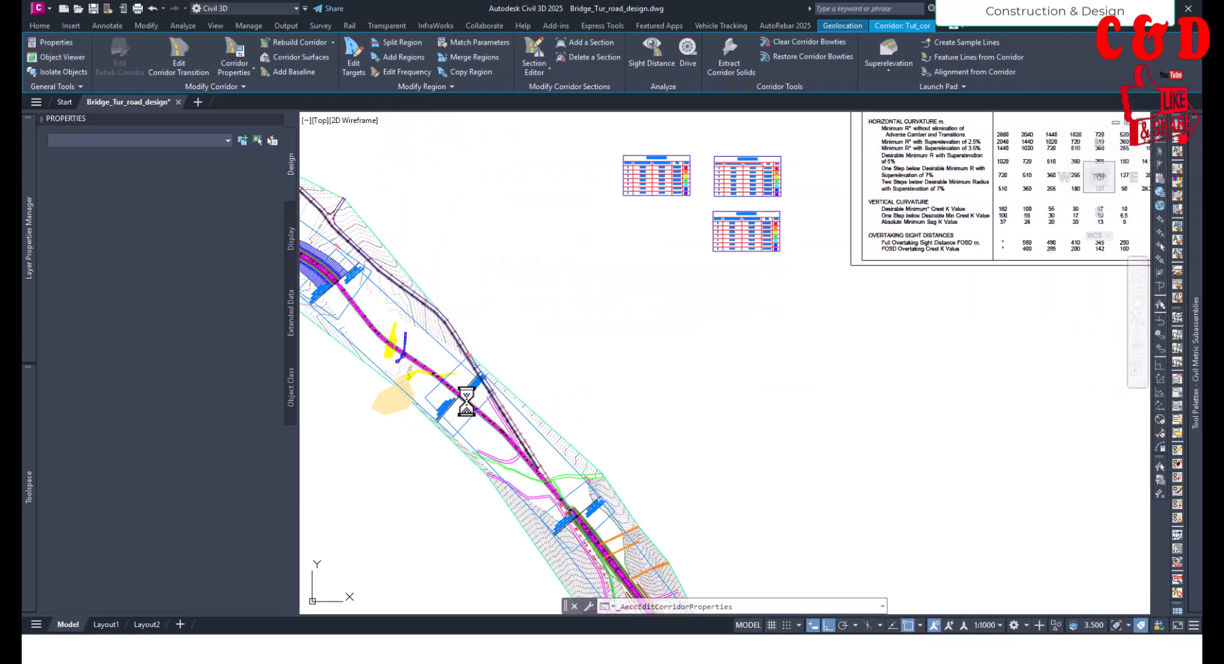
- Examine the rebuilt bridge stretch of the corridor in plan, from station 0+300 to its end near 0+880
click(410, 376)
scroll(378, 339, up, 5)
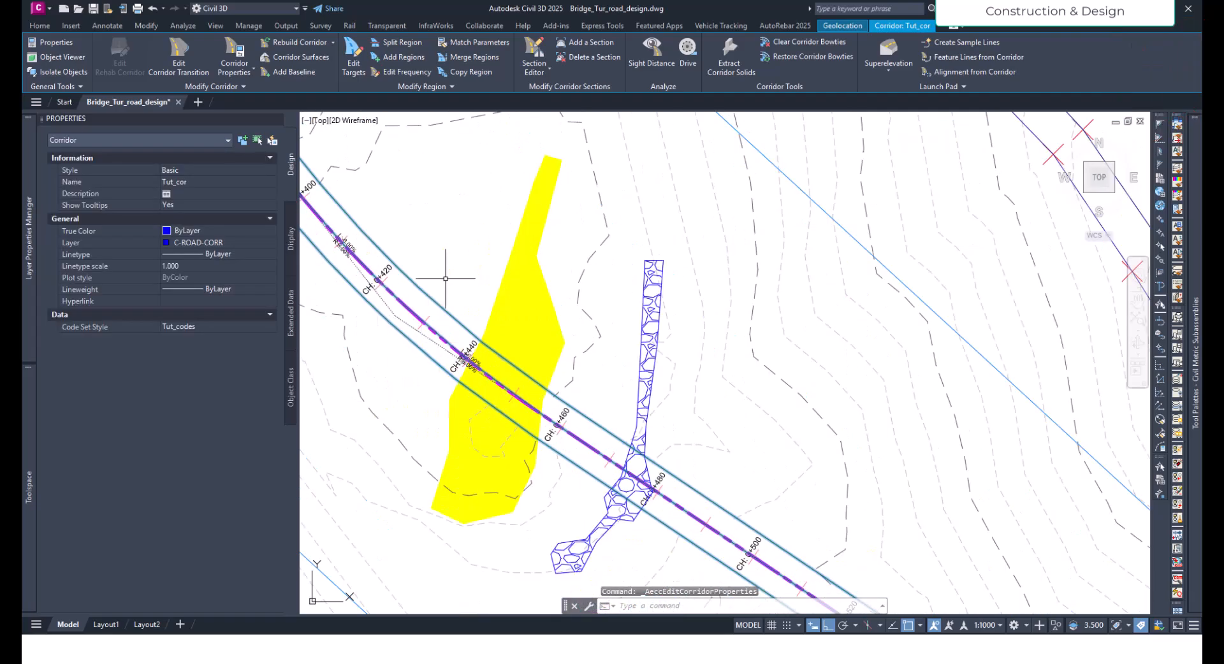
scroll(612, 370, down, 5)
key(Escape)
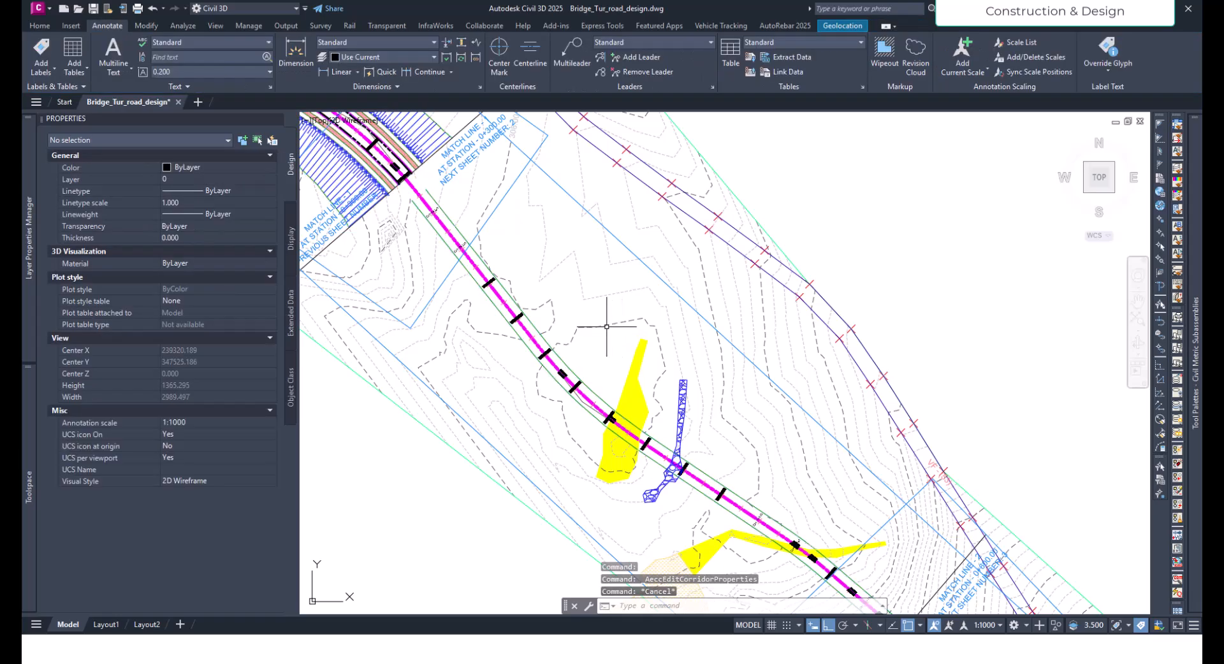
click(593, 322)
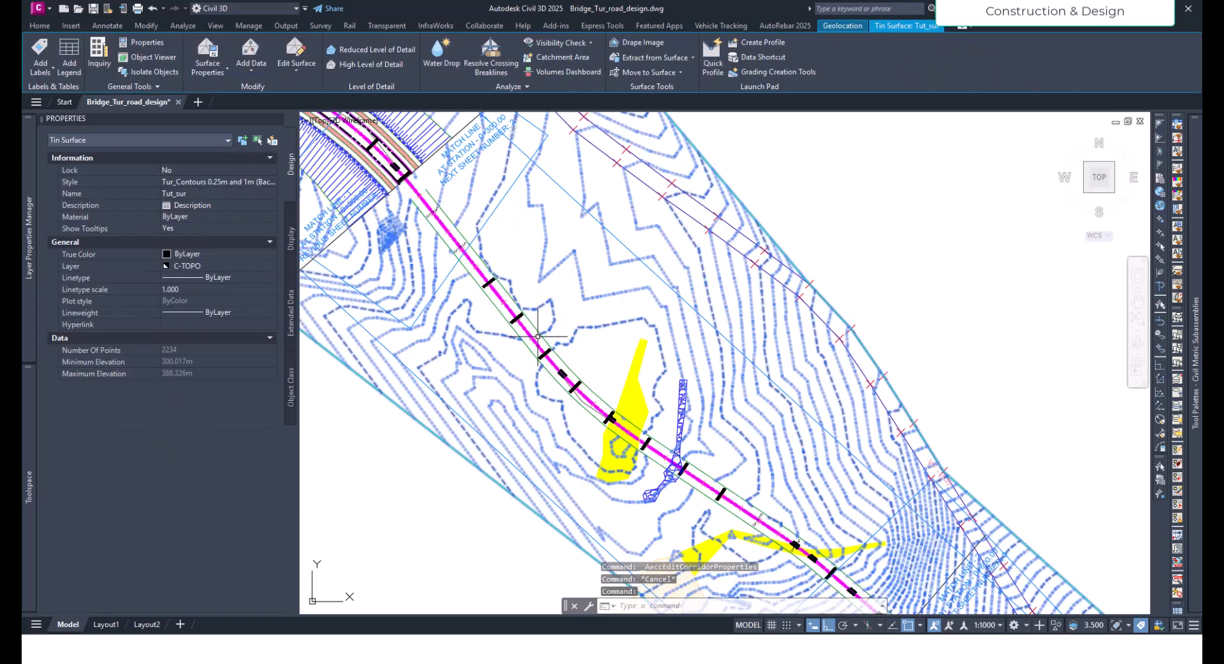
scroll(440, 204, up, 4)
click(457, 195)
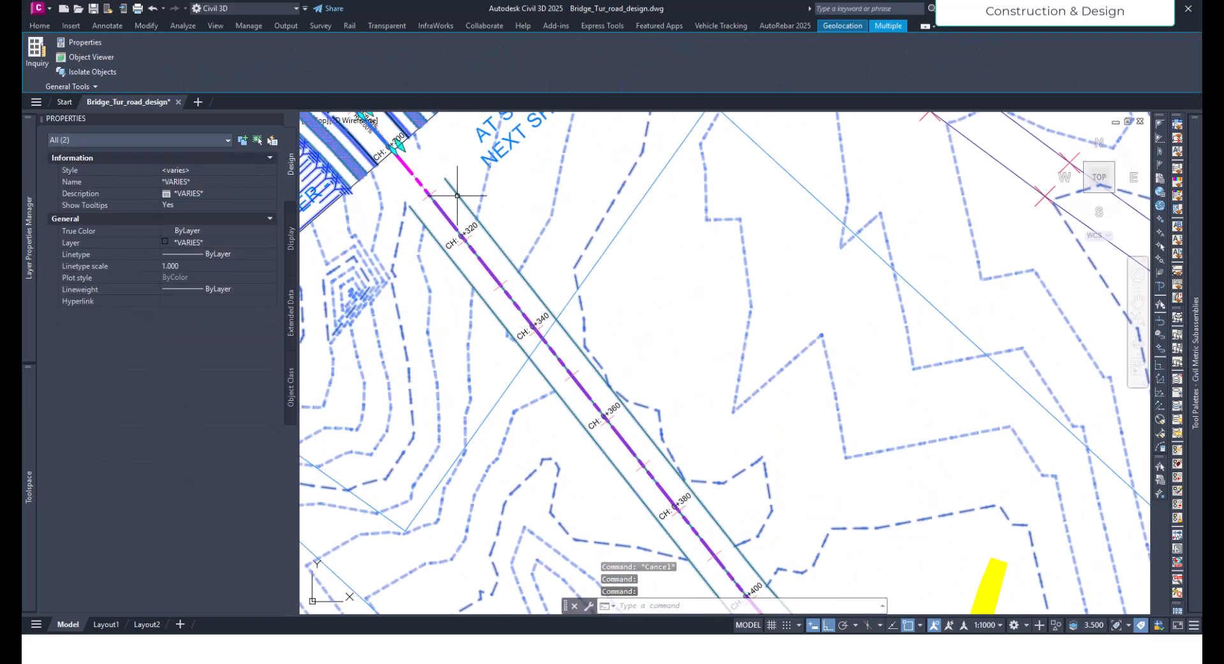
middle_drag(457, 195, 501, 383)
scroll(499, 379, down, 5)
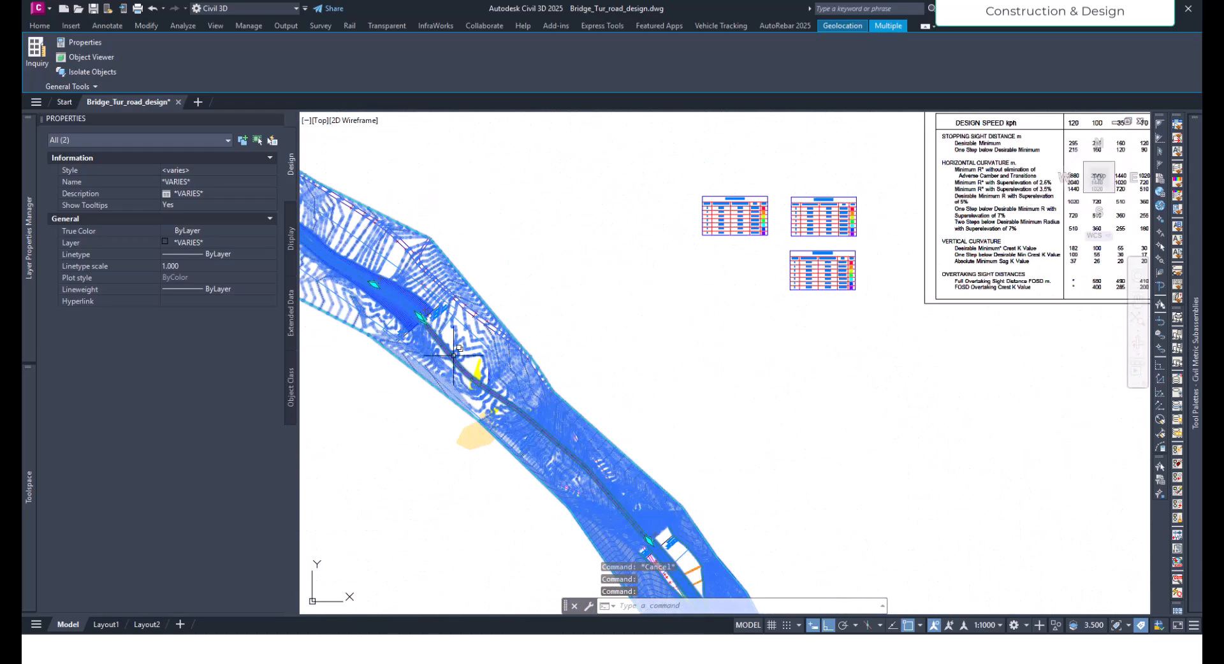
scroll(620, 514, up, 6)
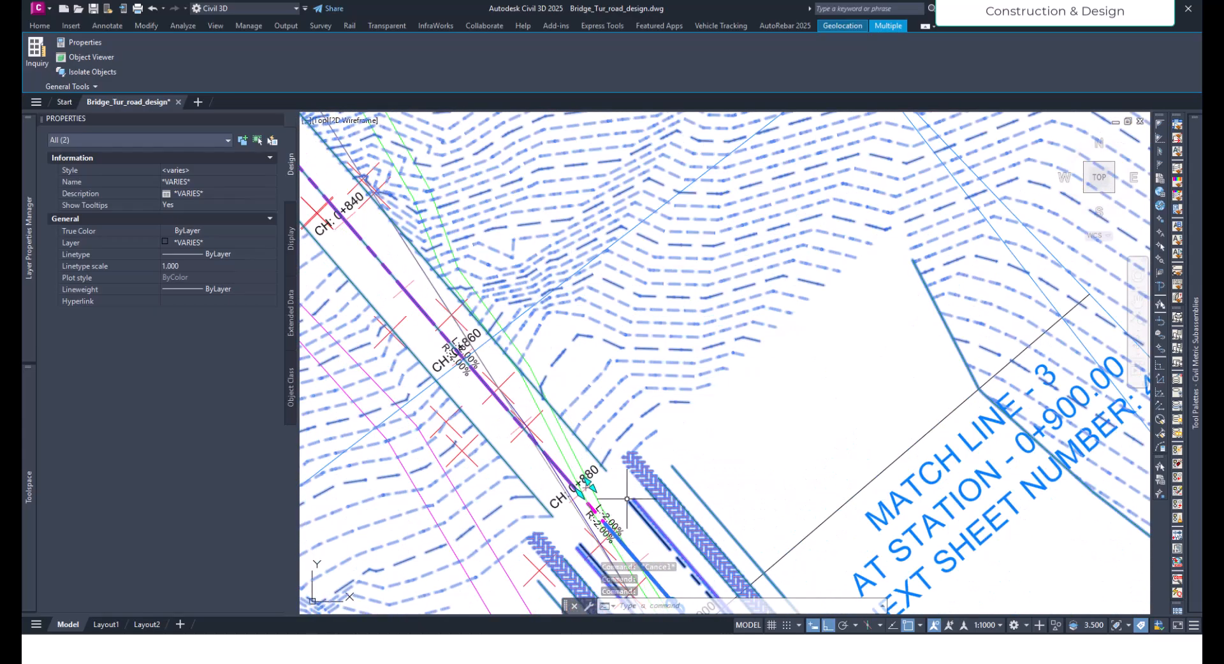
- Examine both ends of the bridge region in plan, at station 0+880 and at station 0+300
key(Escape)
middle_drag(621, 514, 640, 411)
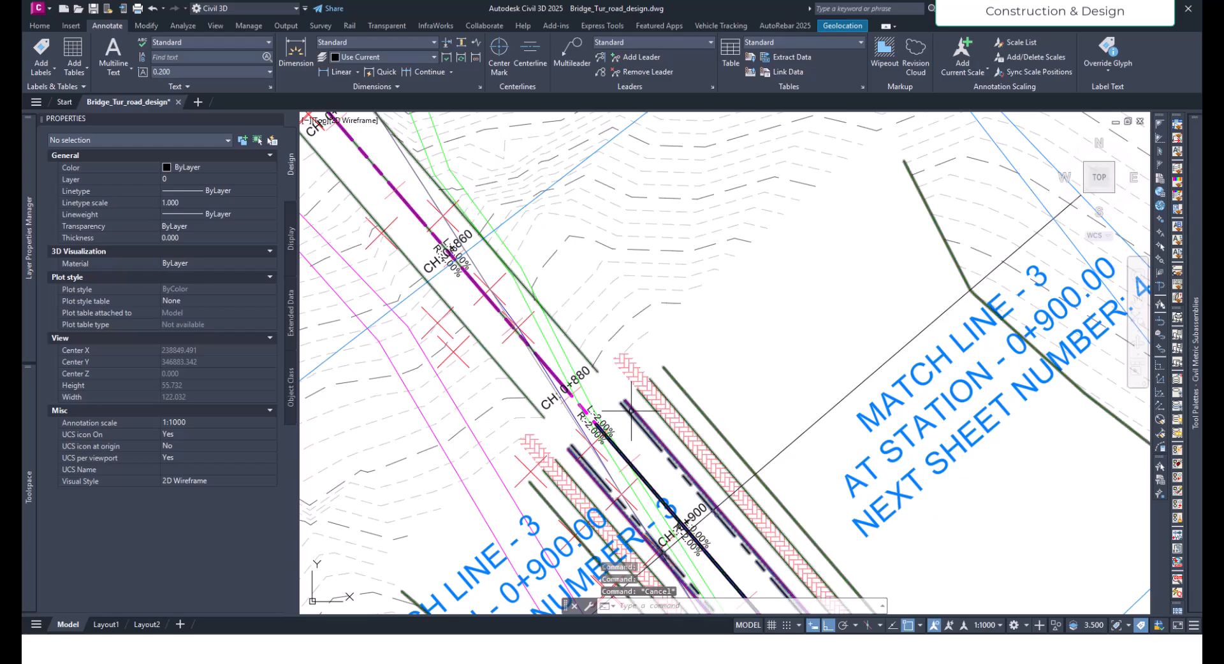
click(640, 411)
scroll(610, 414, up, 3)
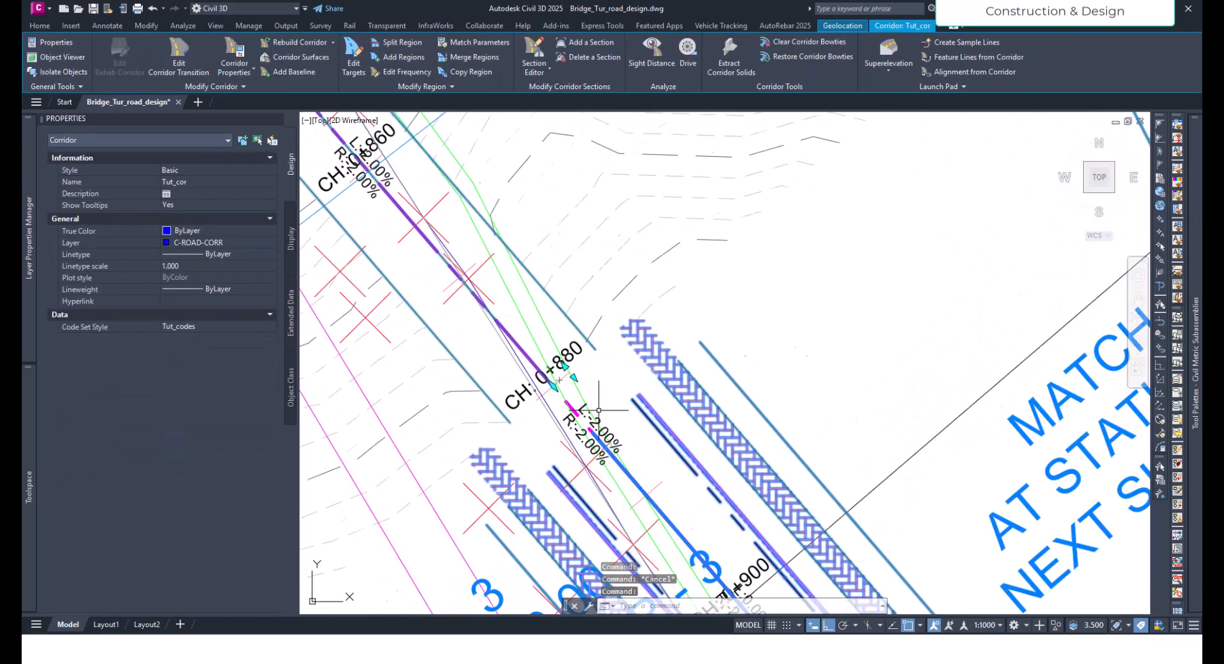
scroll(706, 462, down, 6)
scroll(694, 432, down, 6)
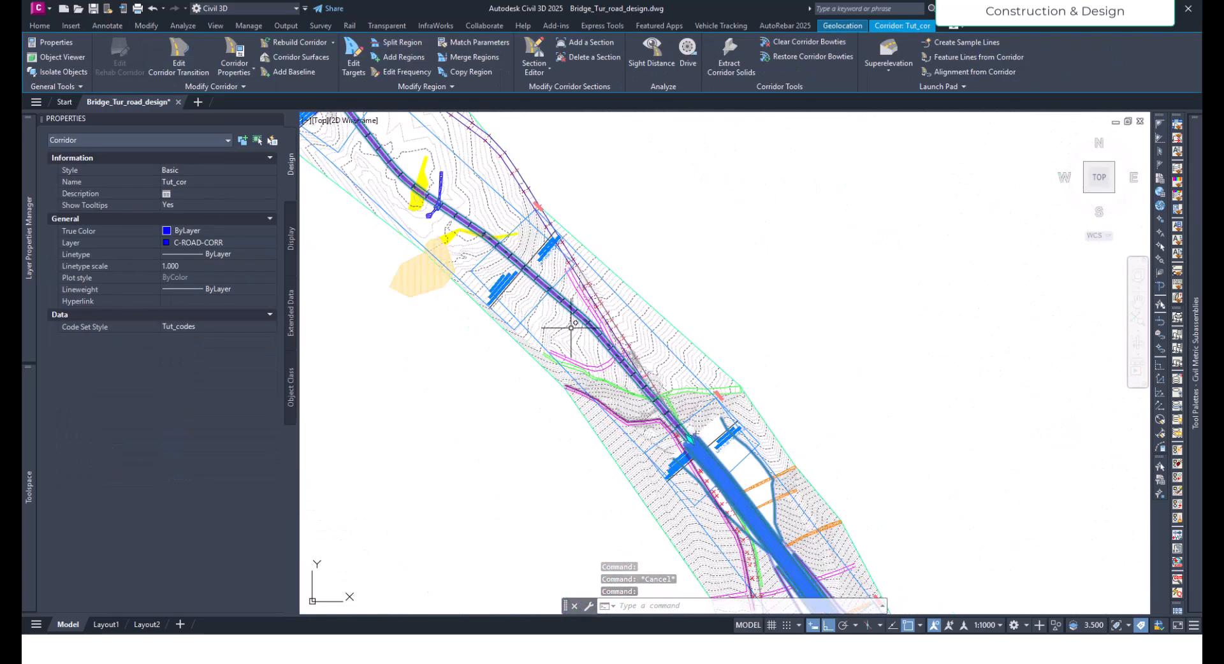
middle_drag(344, 145, 512, 329)
scroll(486, 276, up, 6)
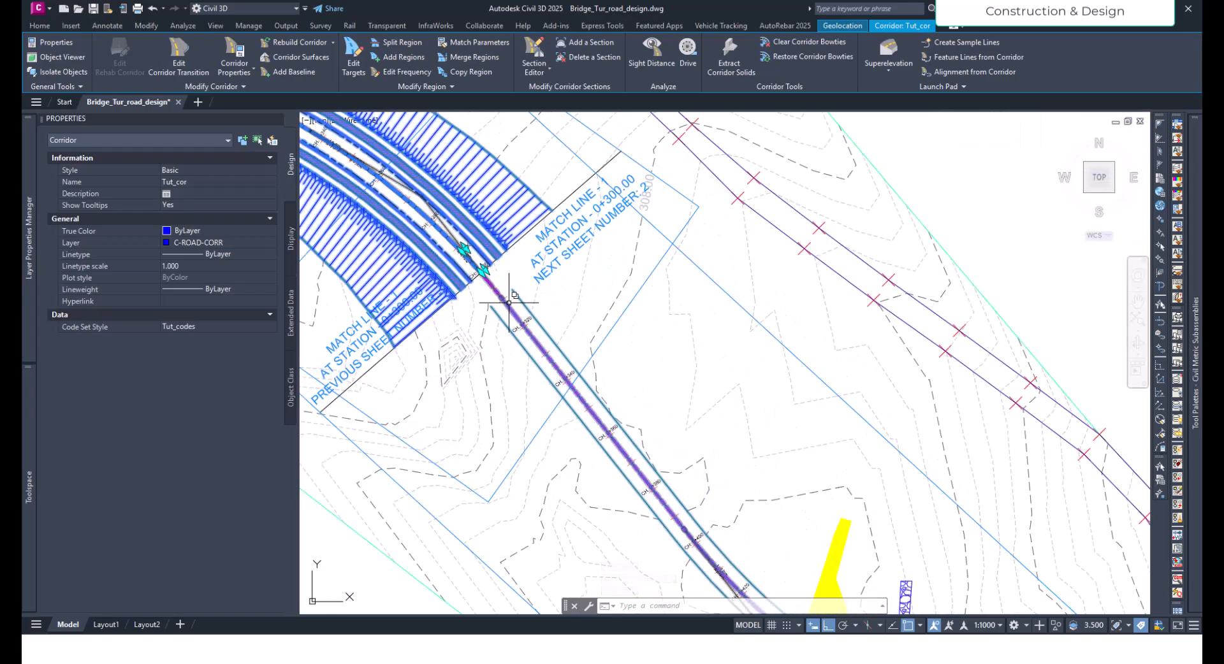
scroll(489, 290, down, 1)
scroll(496, 287, up, 3)
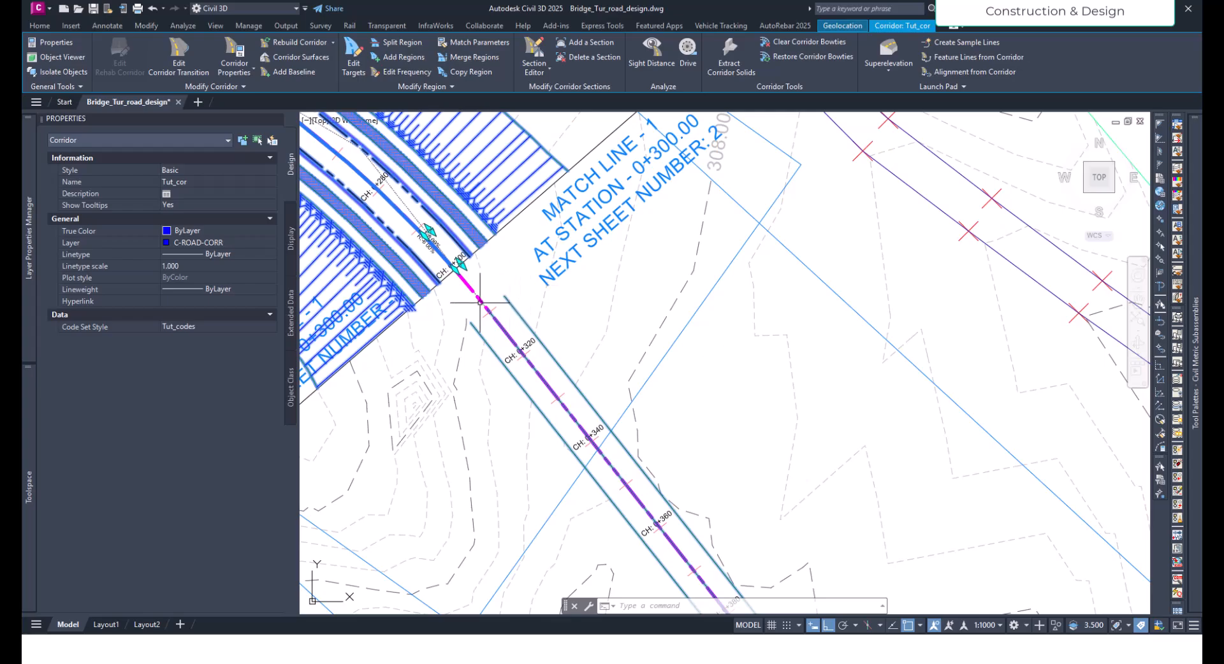
- In the Tut_cor corridor properties, set the Bridge region's assembly frequency along tangents and its curve increment to 1 m
click(241, 56)
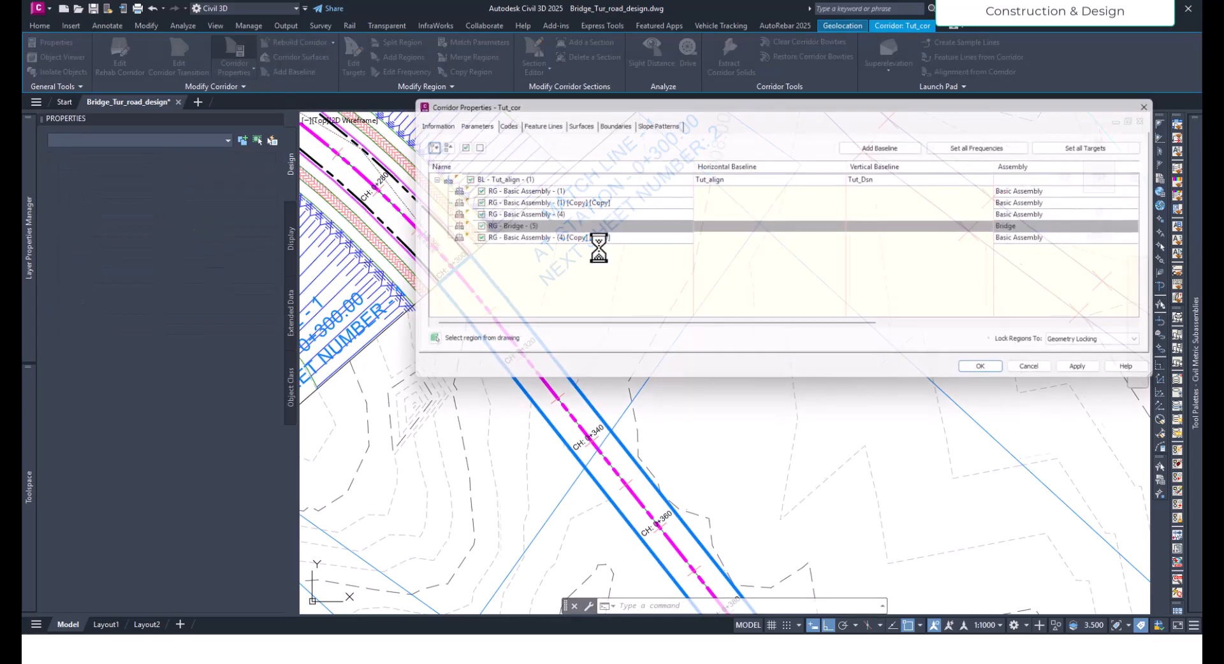
mouse_move(702, 103)
mouse_down()
mouse_move(539, 376)
mouse_move(579, 317)
mouse_move(639, 51)
mouse_move(391, 131)
mouse_up()
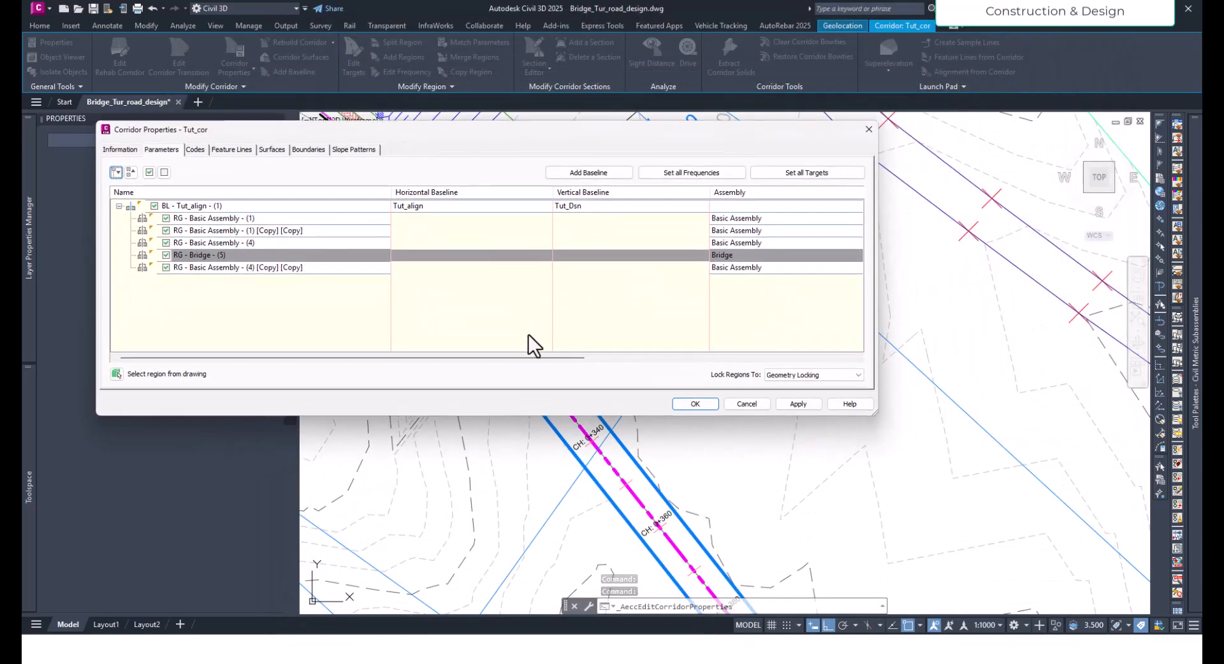
drag(548, 360, 821, 376)
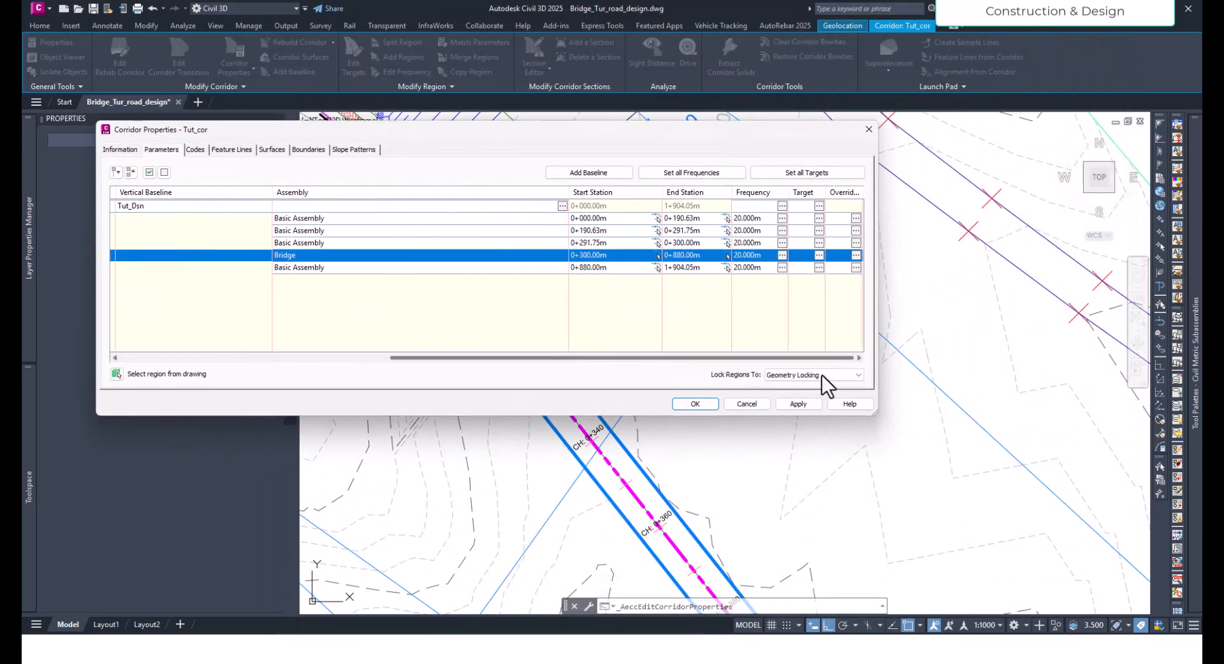
click(781, 255)
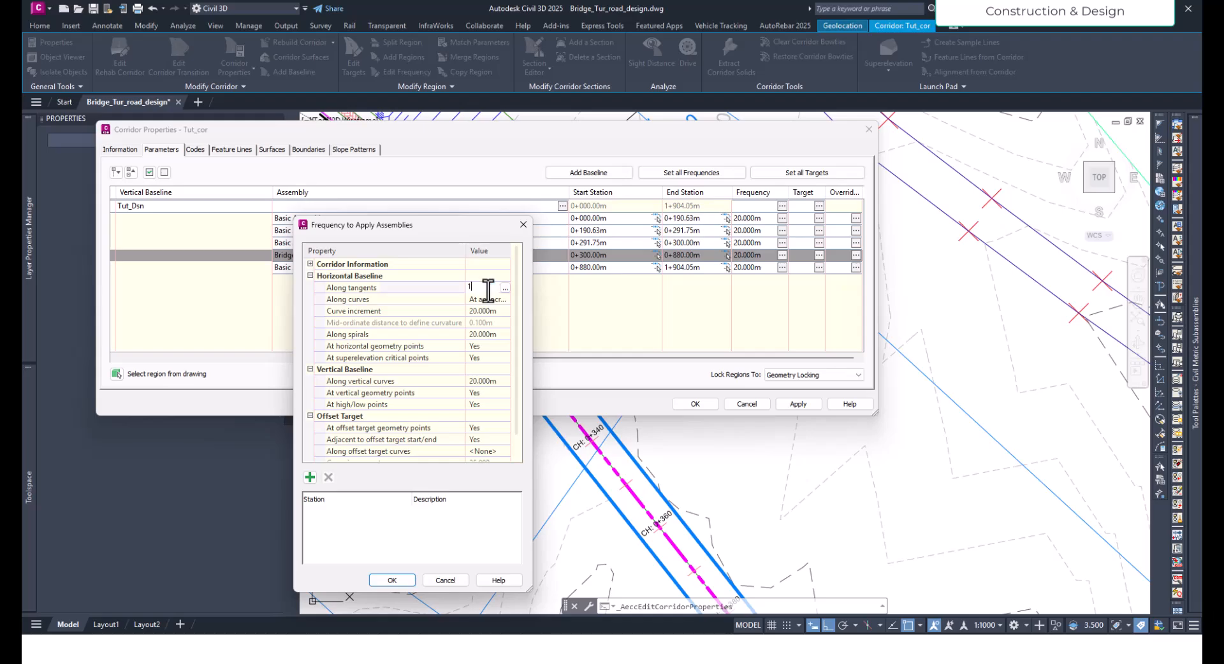
key(Return)
click(490, 311)
text(1)
key(Return)
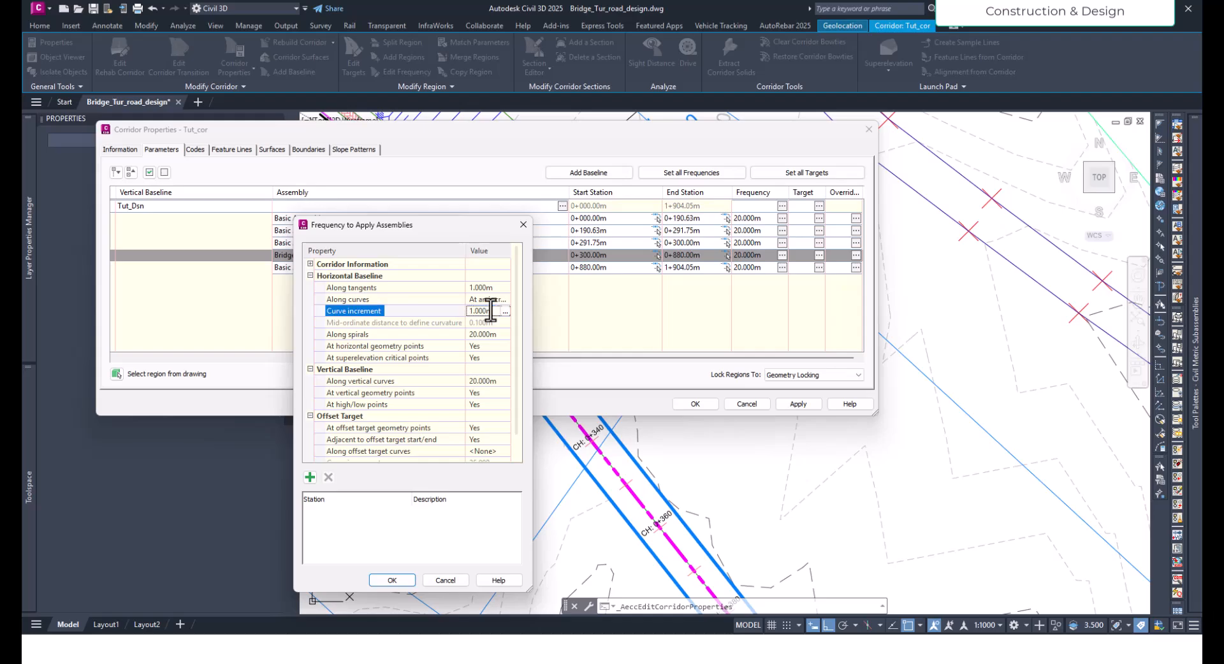
- Set the Bridge region's assembly frequency along spirals and along vertical curves to 1 m
click(483, 336)
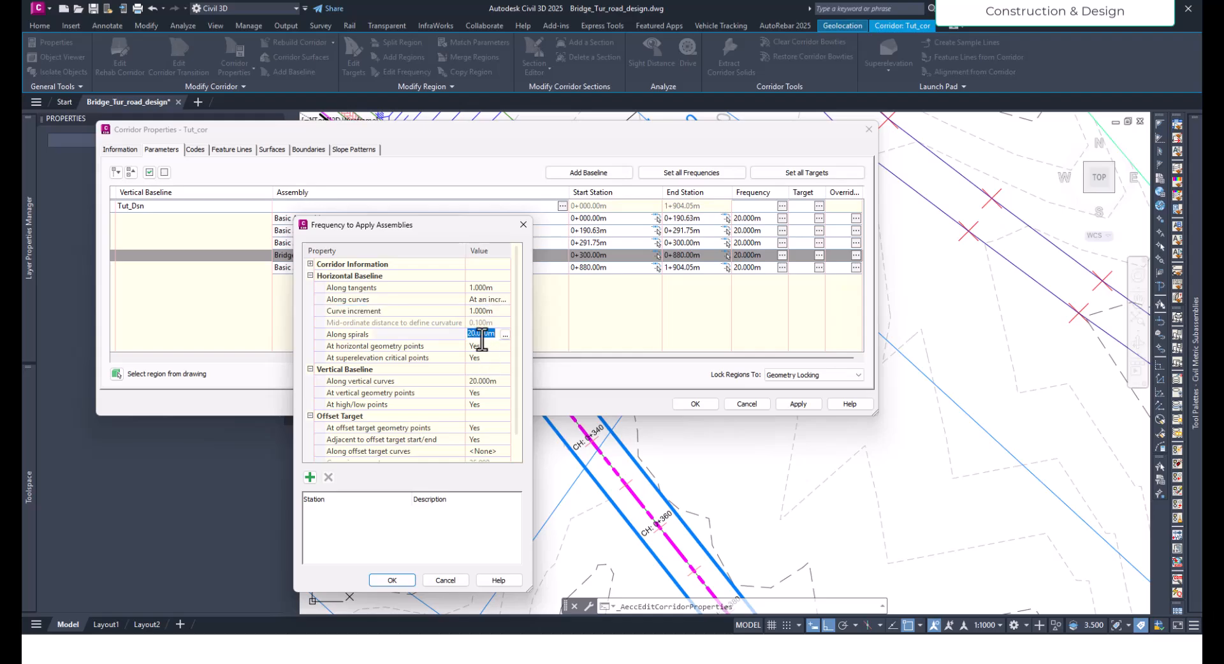
text(1)
key(Return)
click(477, 383)
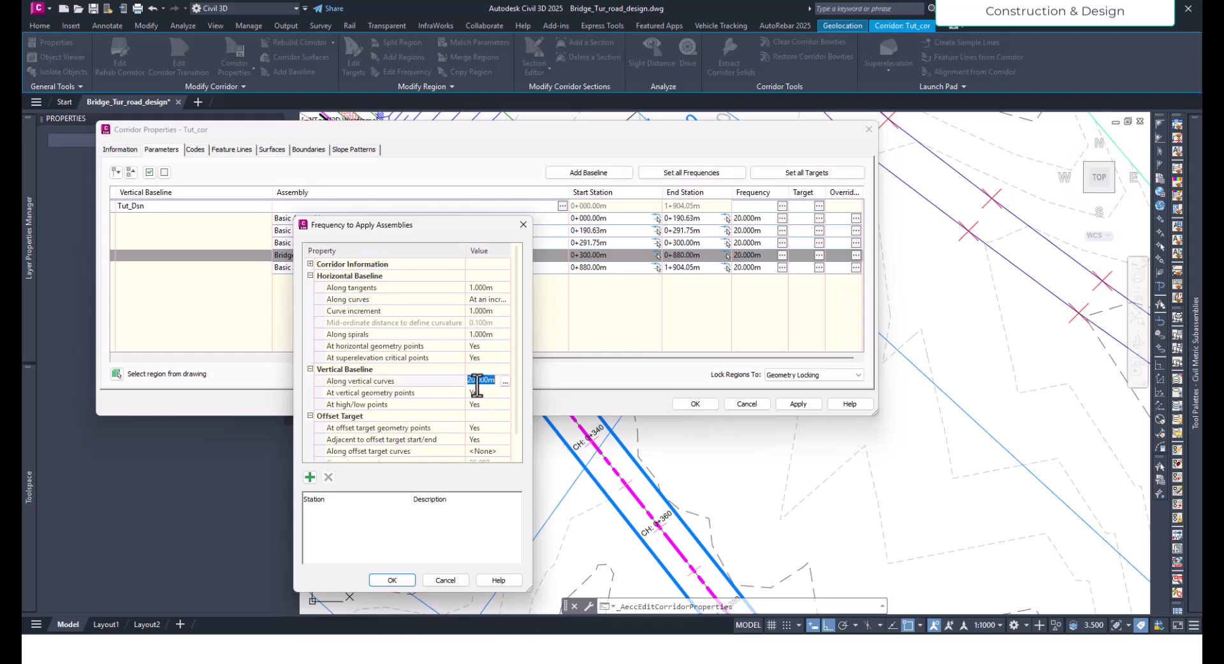
text(1)
key(Return)
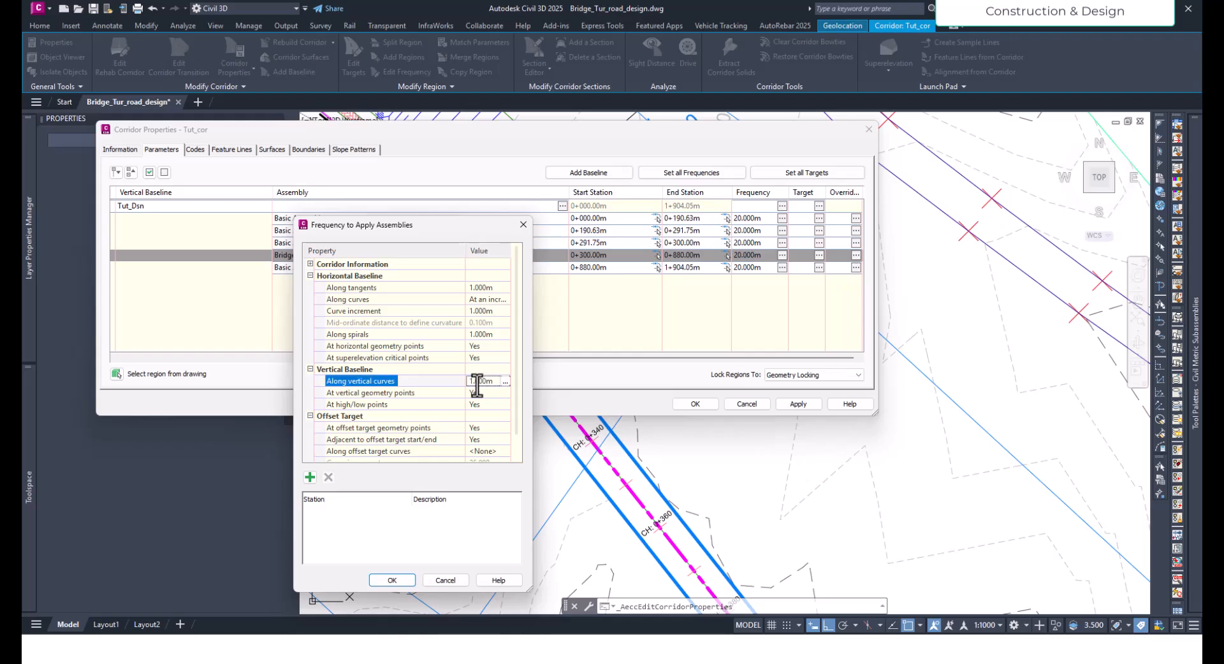
- Accept the frequency settings, rebuild the corridor and close its properties
click(392, 581)
click(803, 405)
click(583, 299)
click(692, 404)
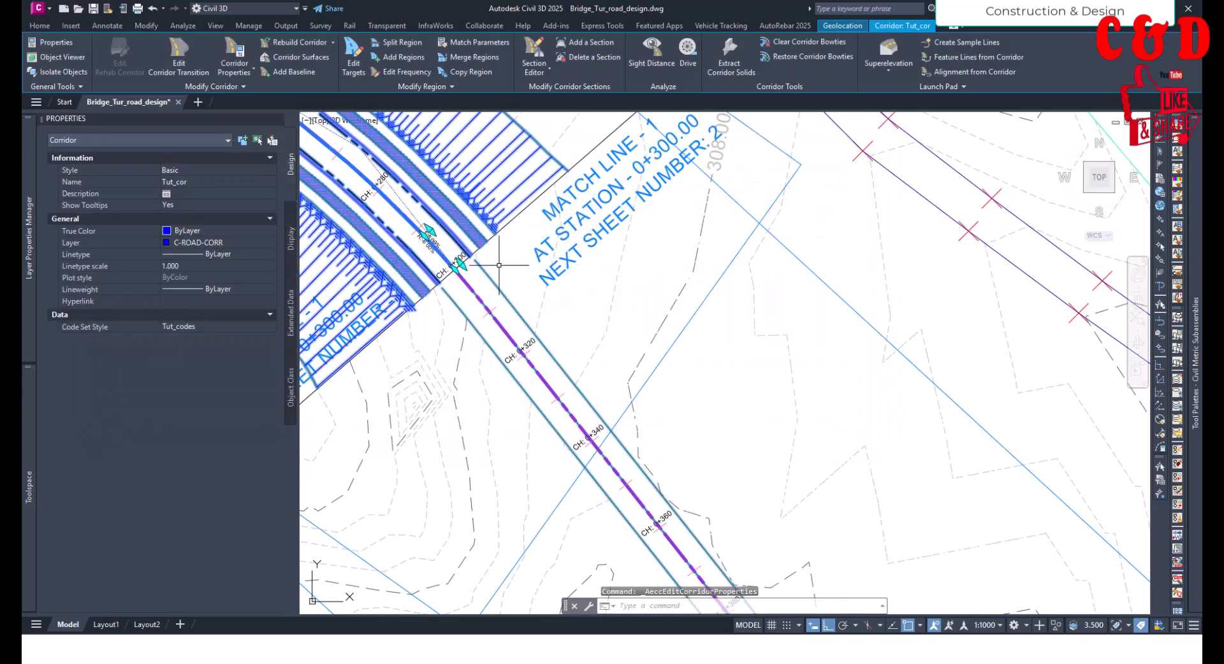
- Examine the bridge stretch in plan with the denser assembly frequency, from station 0+300 towards 0+880
scroll(478, 266, down, 5)
middle_drag(669, 447, 487, 229)
middle_drag(734, 480, 567, 326)
scroll(633, 373, up, 6)
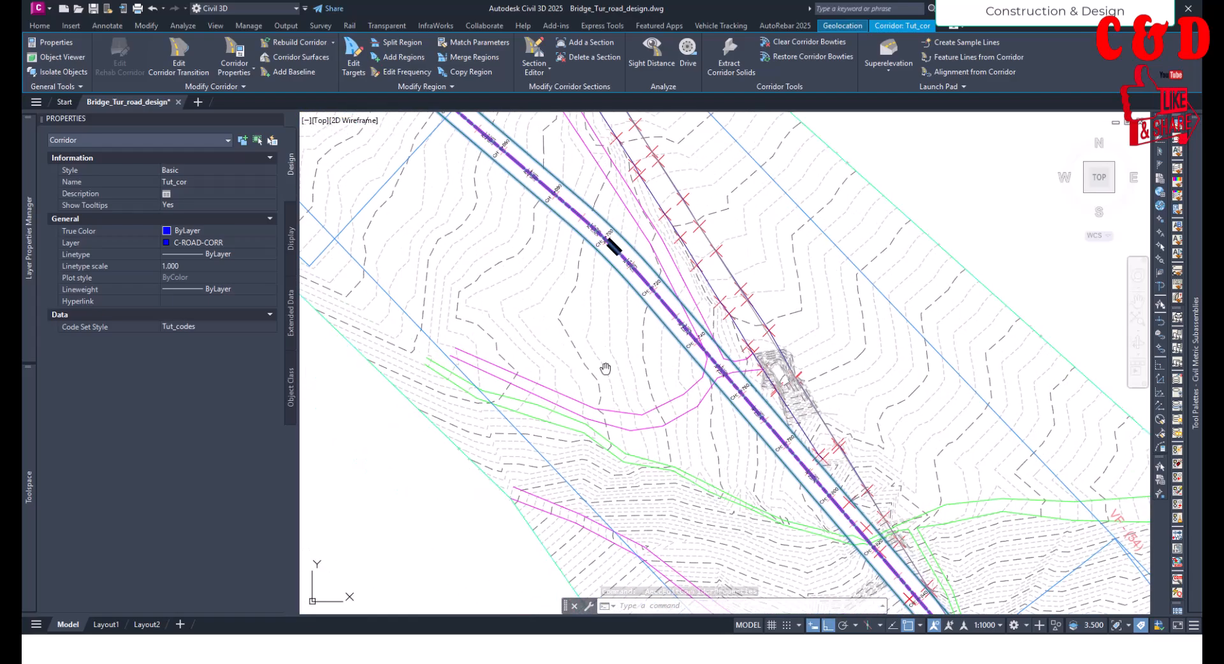
key(Escape)
scroll(609, 391, down, 5)
middle_drag(427, 201, 582, 320)
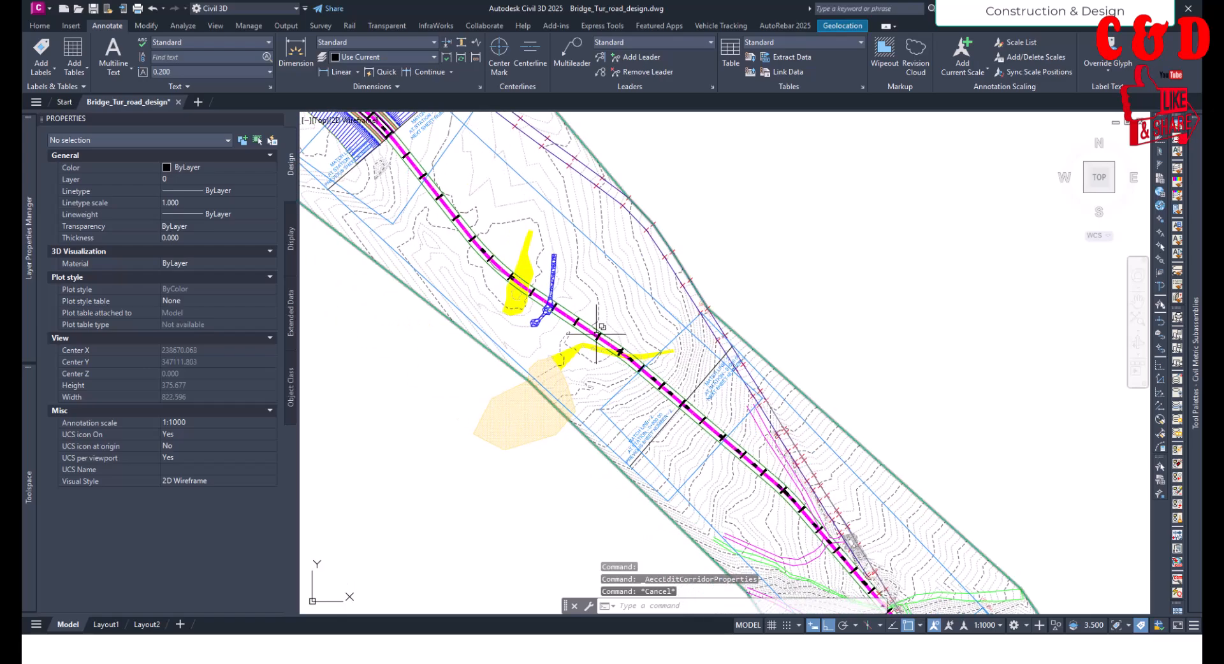
- Inspect the Tut_cor corridor in 3D in the Object Viewer, around the junction of the bridge and the road
click(489, 248)
click(545, 314)
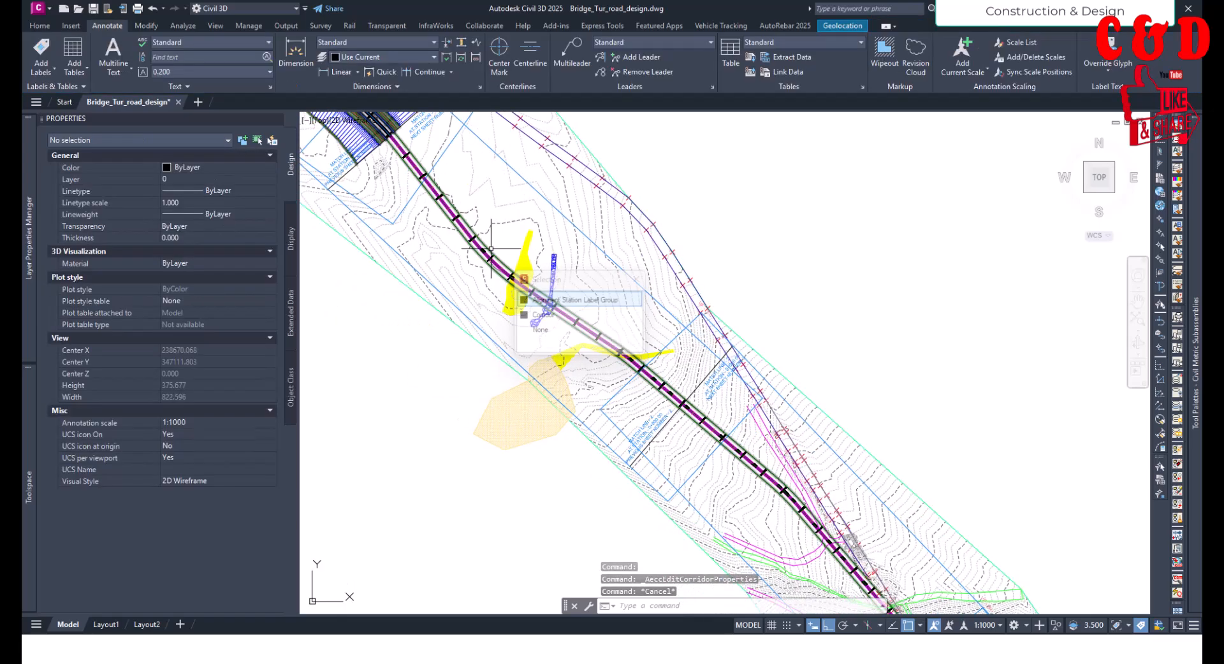
click(74, 55)
drag(576, 322, 593, 262)
drag(656, 337, 689, 208)
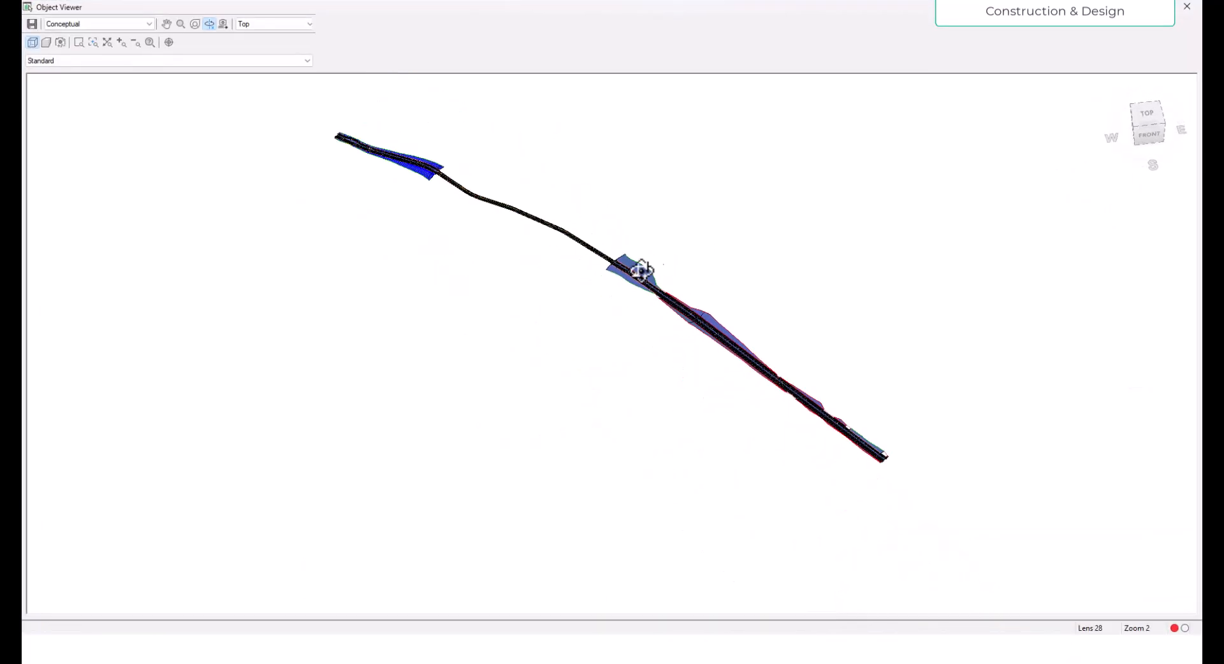
drag(653, 268, 616, 262)
middle_drag(778, 205, 839, 534)
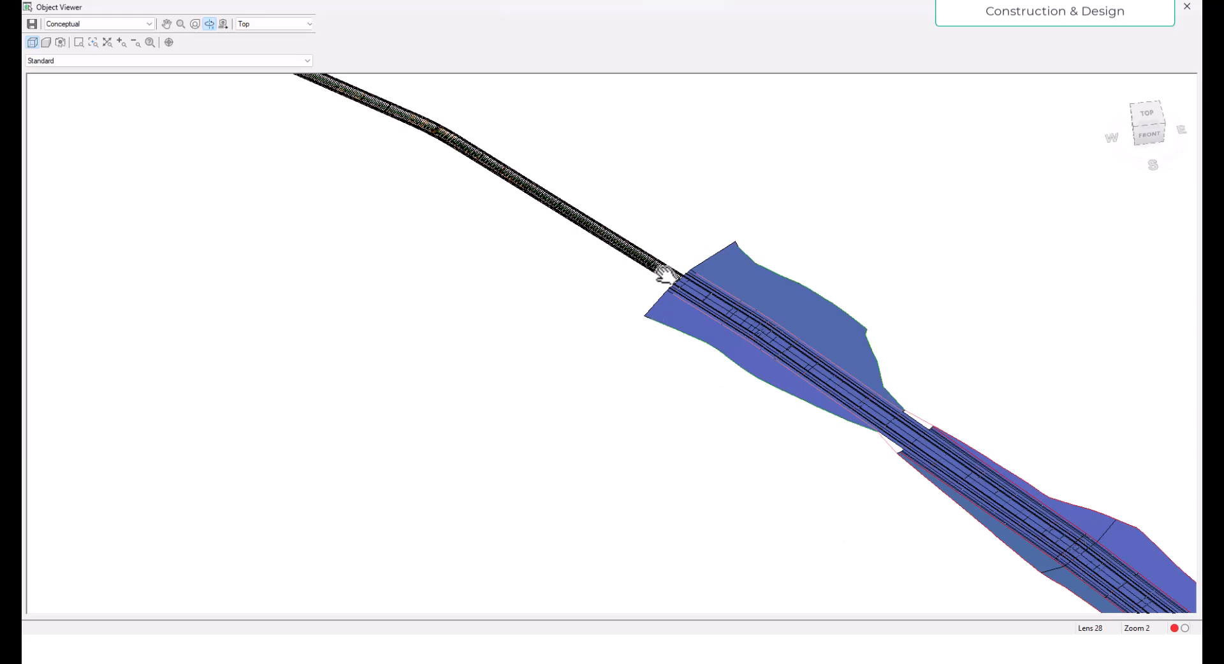
scroll(665, 274, up, 3)
scroll(791, 317, up, 5)
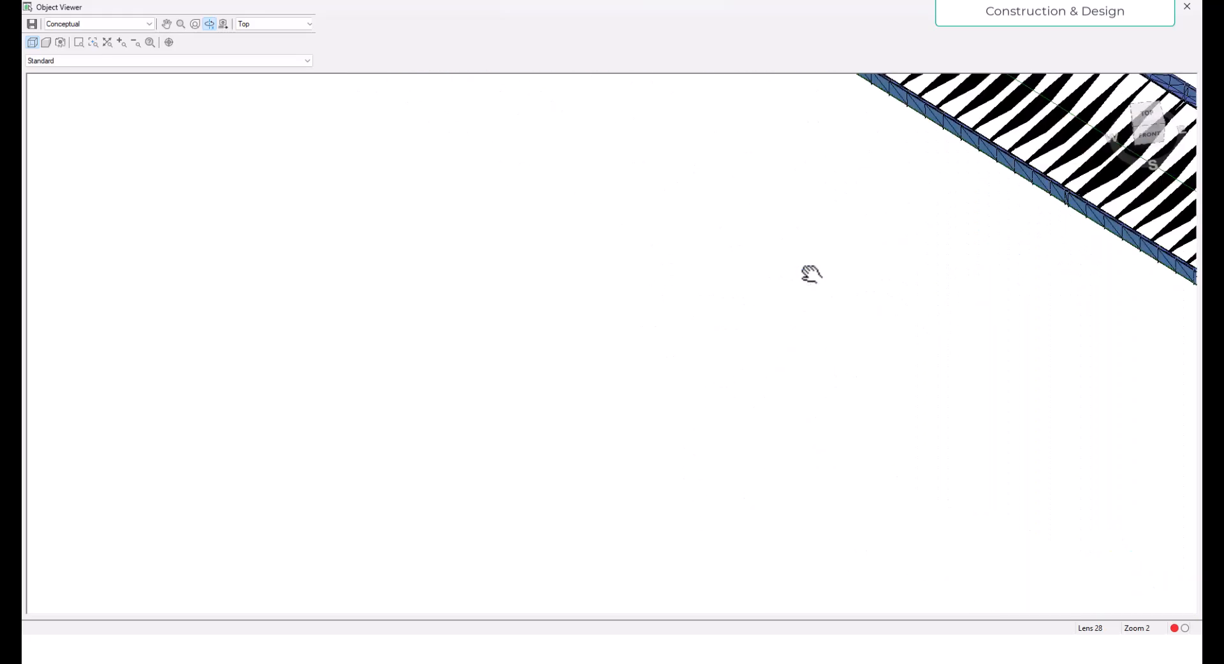
scroll(775, 299, down, 5)
click(1186, 6)
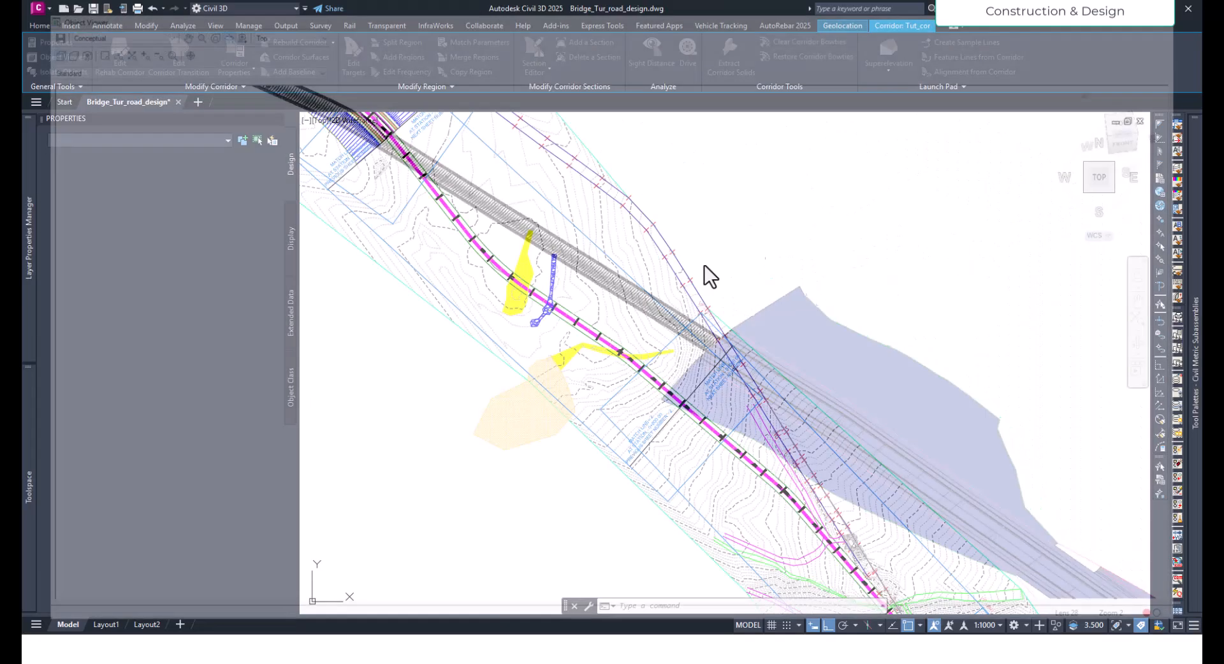
key(Escape)
- Start a Drive simulation of the Tut_cor corridor along its Crown feature line
middle_drag(582, 299, 737, 493)
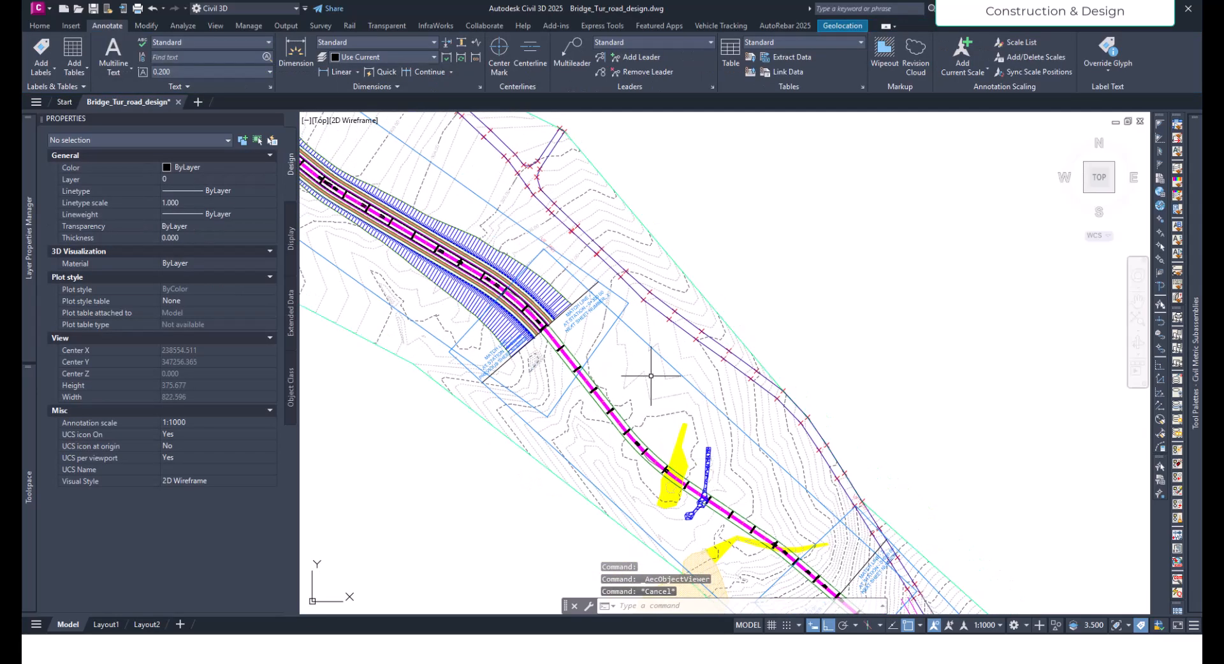
click(585, 372)
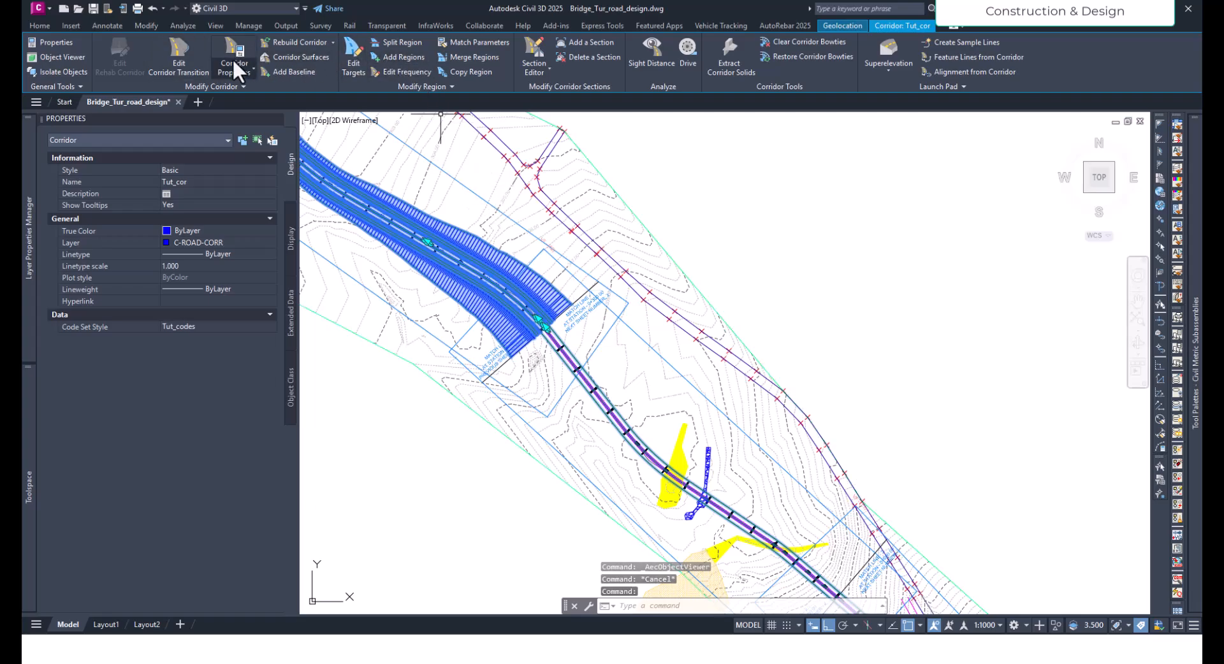
click(686, 56)
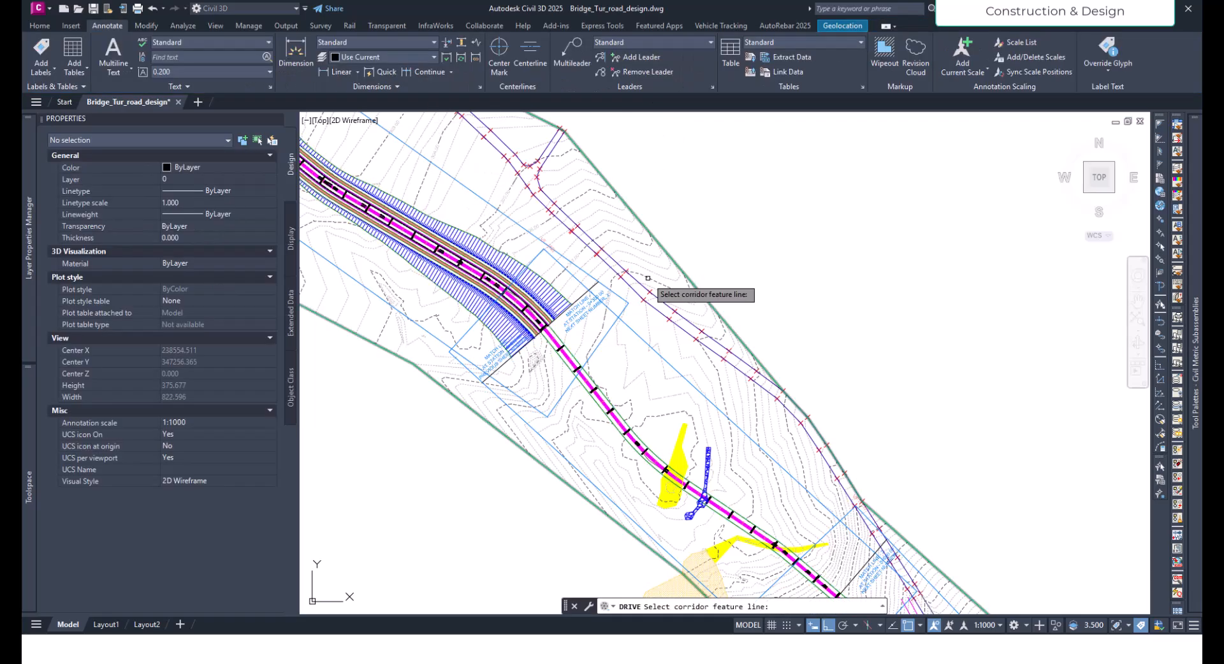
click(547, 315)
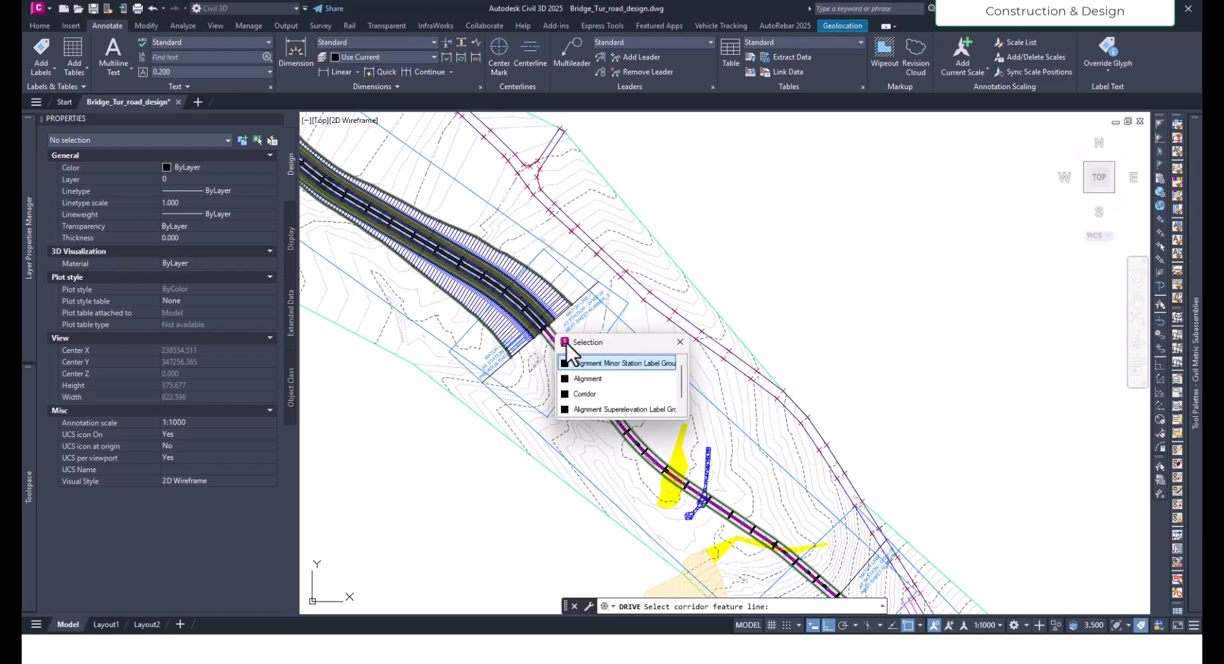
click(584, 386)
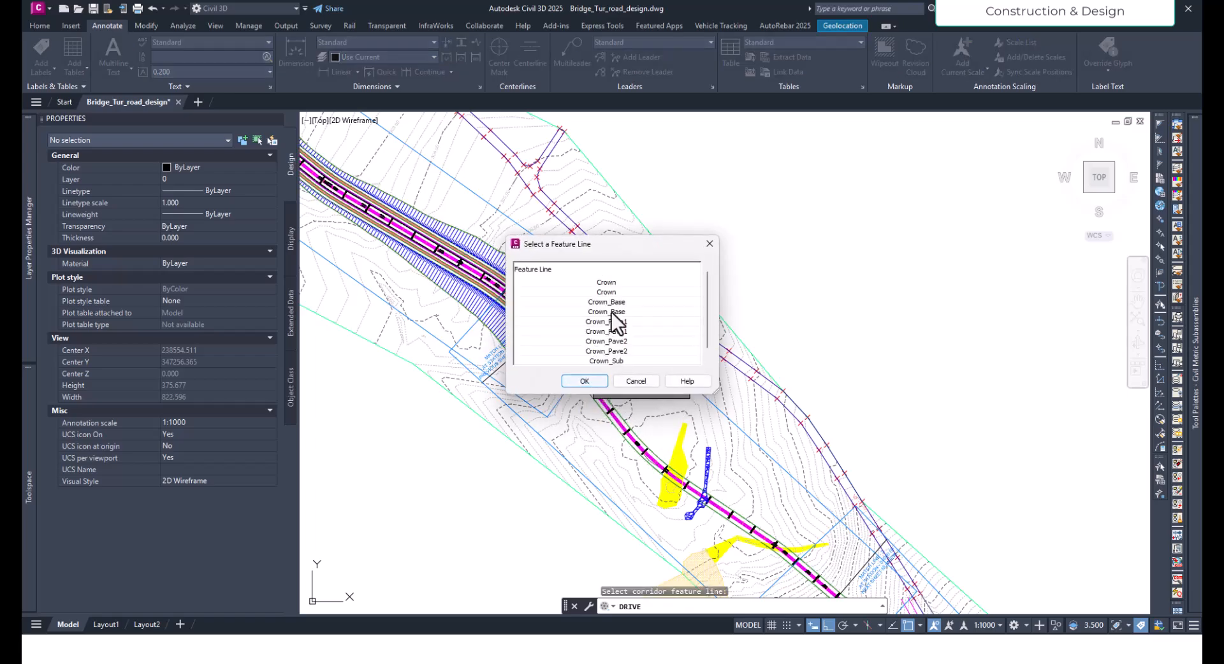
click(608, 284)
click(583, 381)
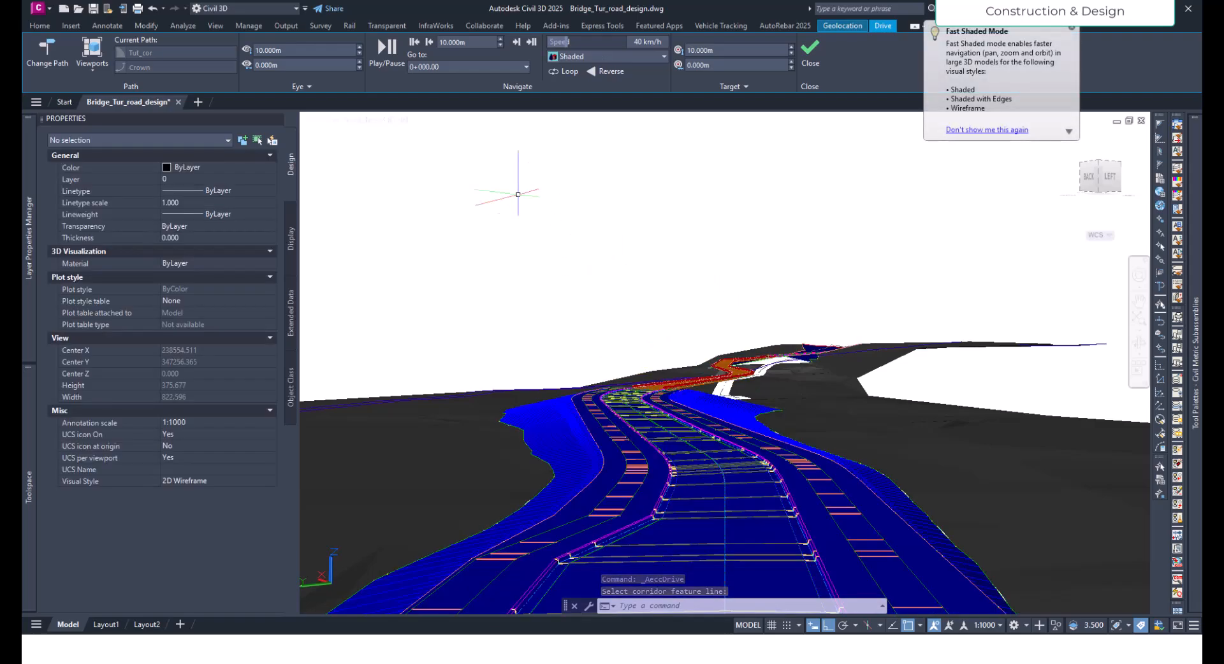
- Move the drive view to station 0+260.00 and back to station 0+202.87
click(446, 64)
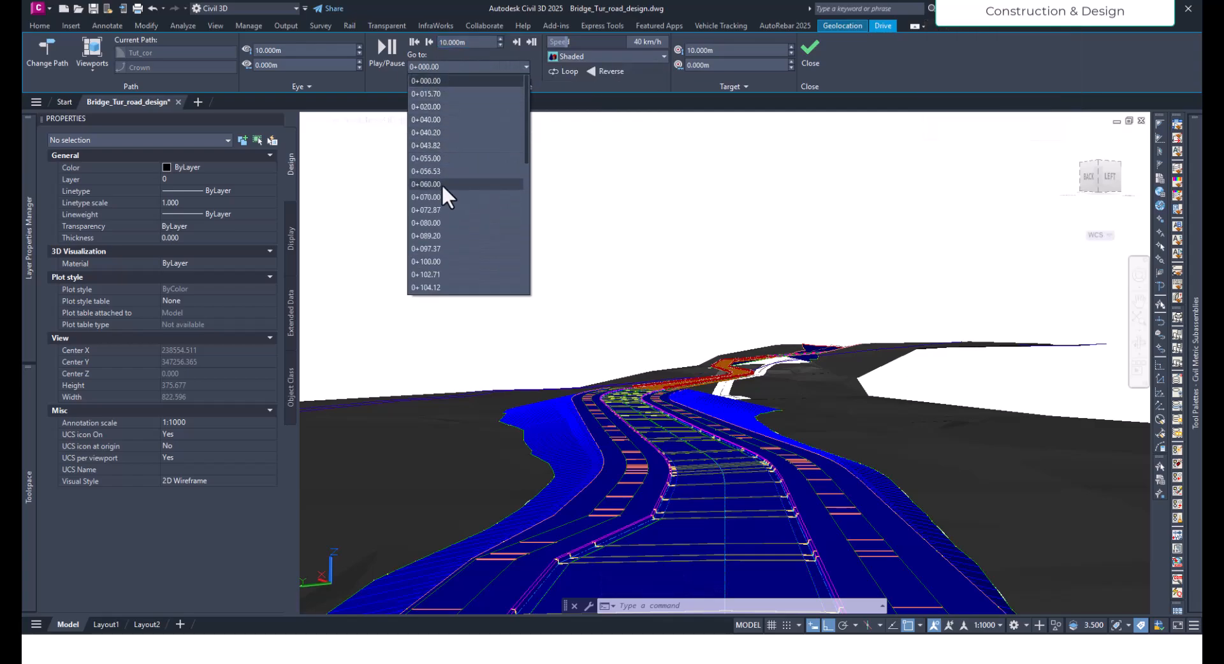
scroll(447, 255, down, 8)
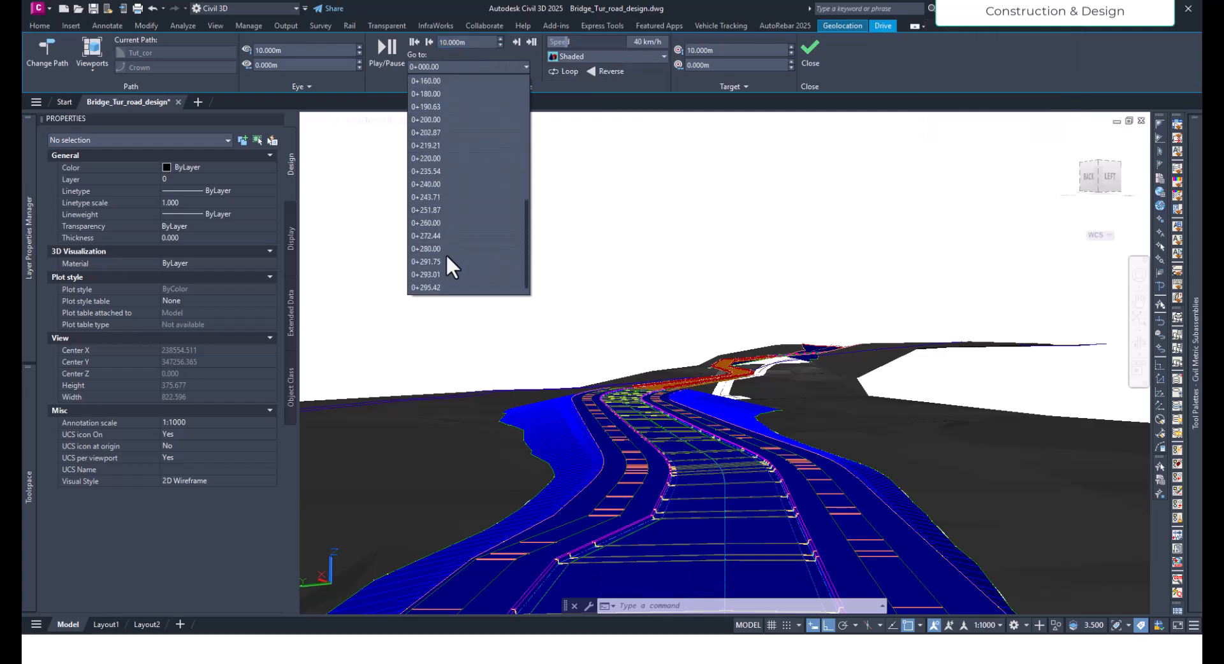
click(439, 223)
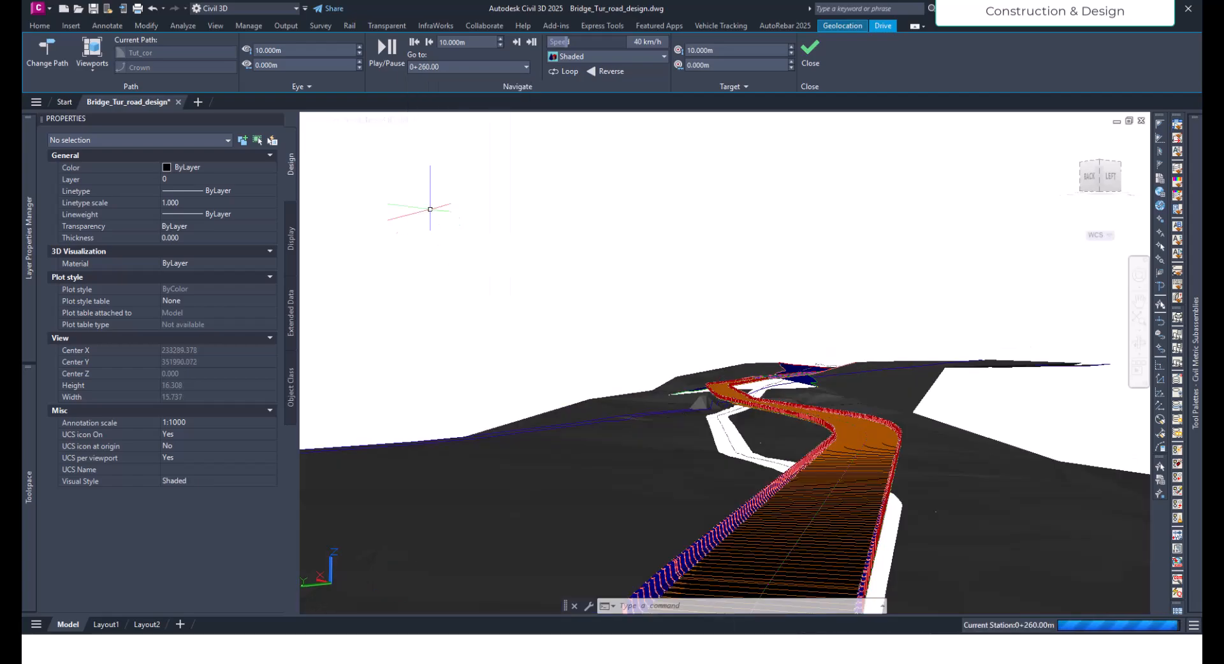
click(450, 67)
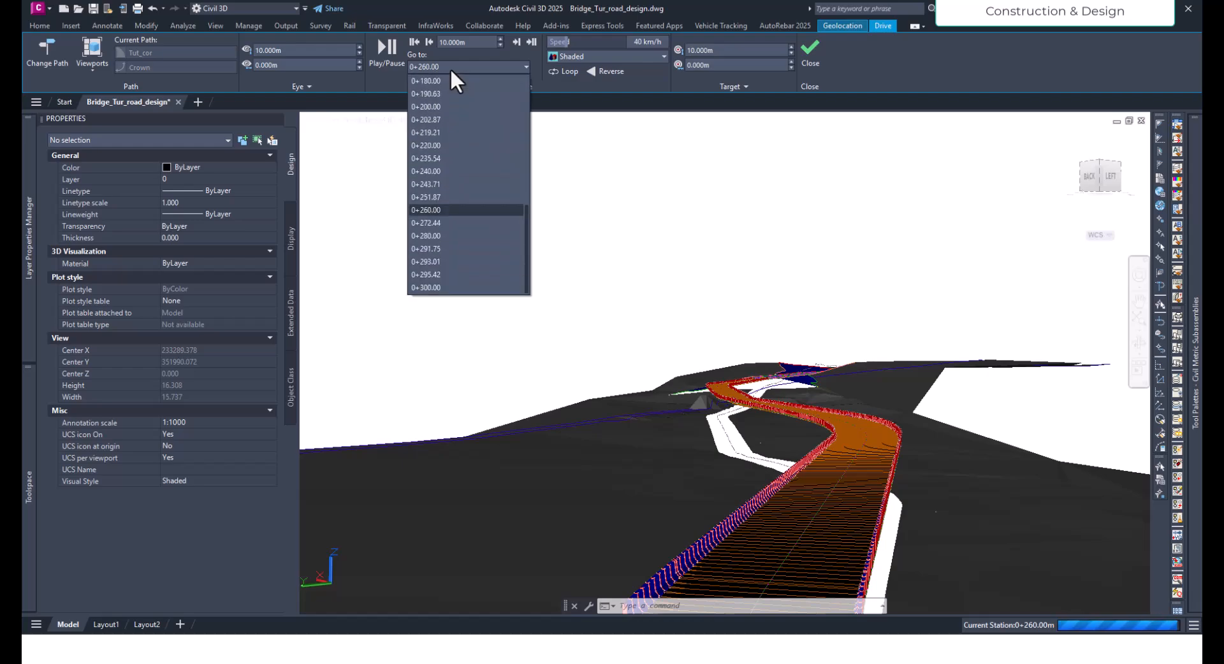
click(451, 119)
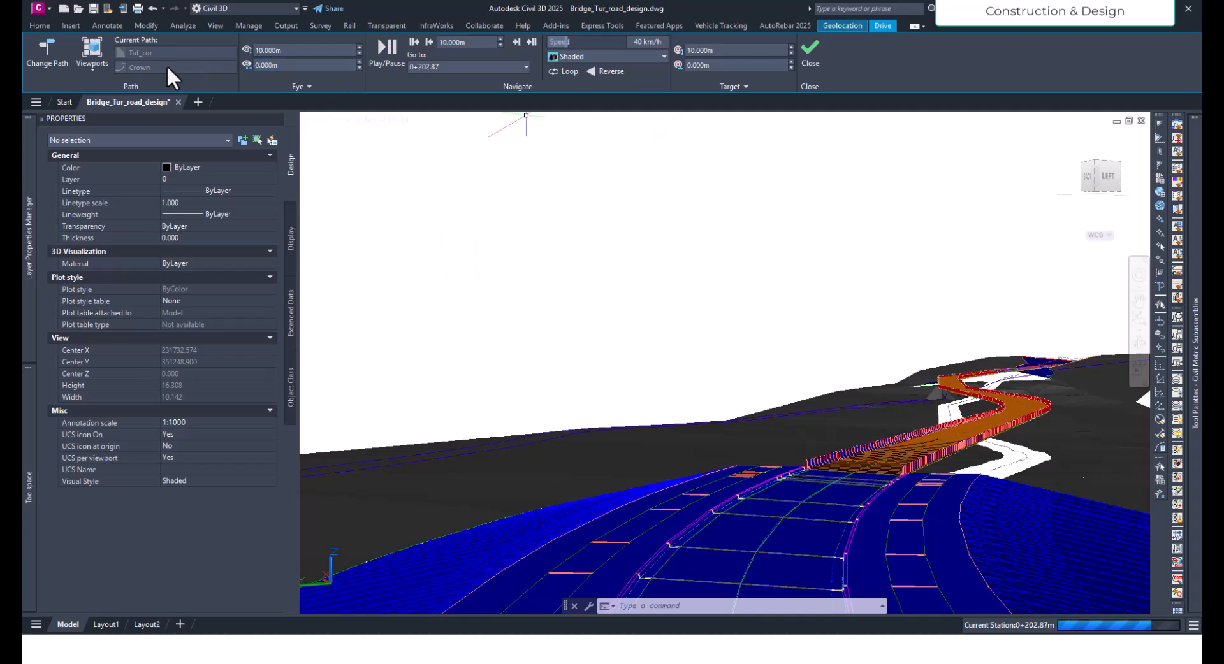
- Play the drive from station 0+202.87 towards the bridge and close the Drive simulation
click(389, 55)
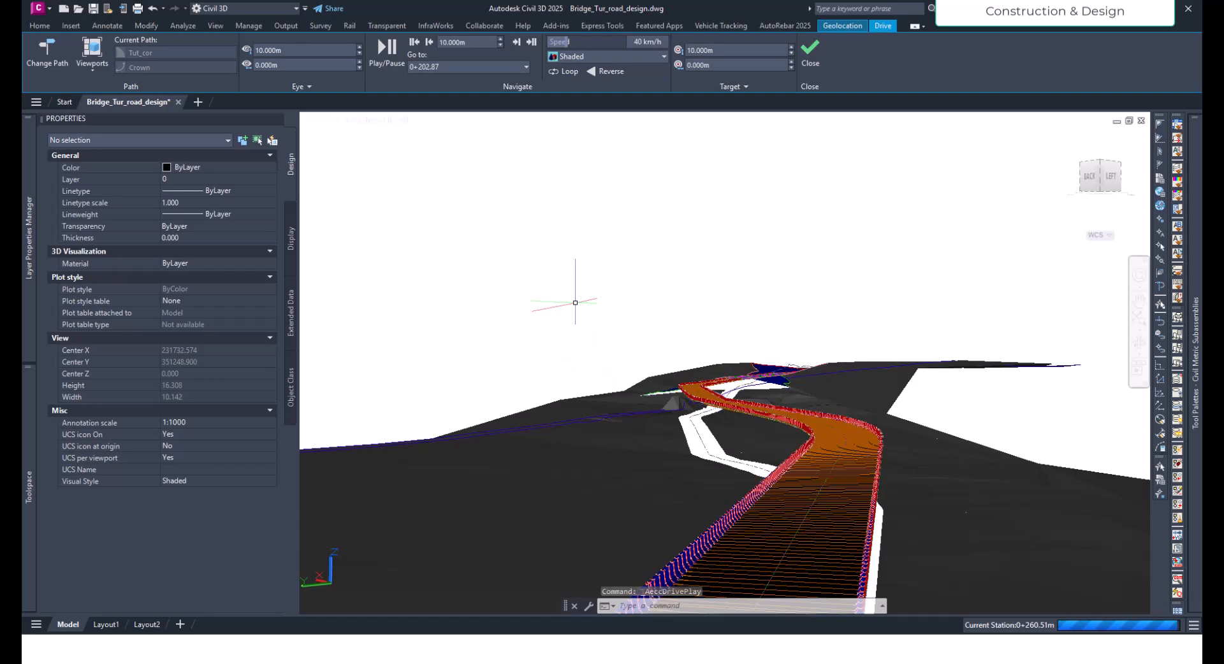
click(387, 60)
click(806, 56)
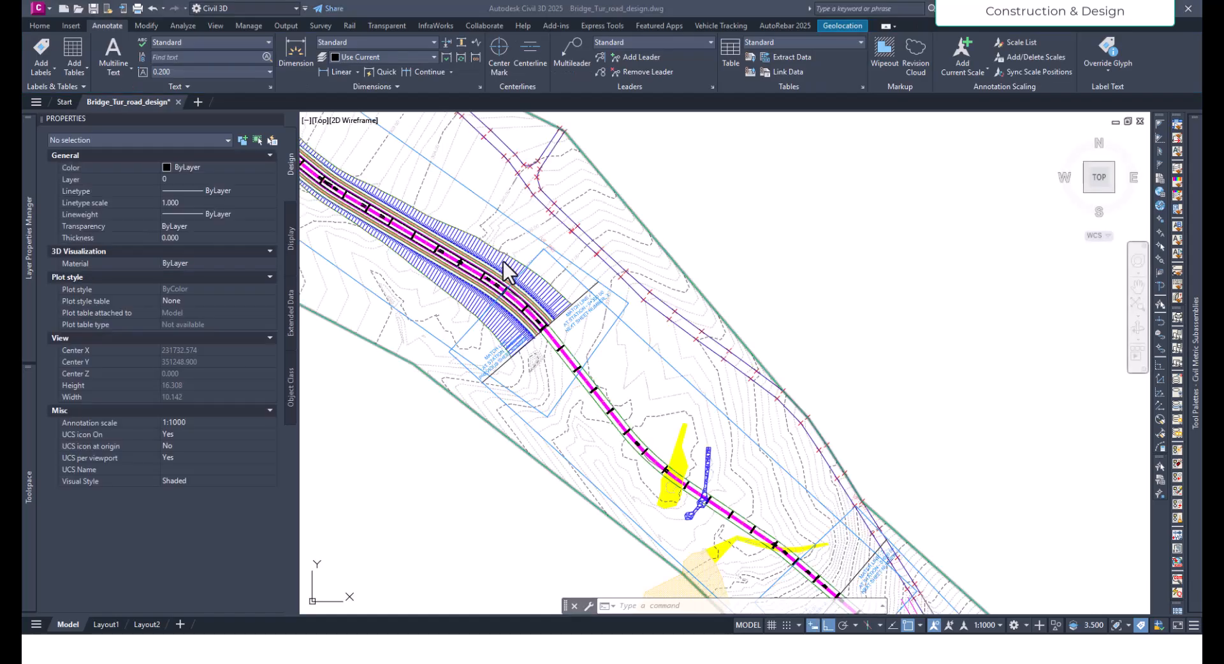
scroll(611, 376, down, 10)
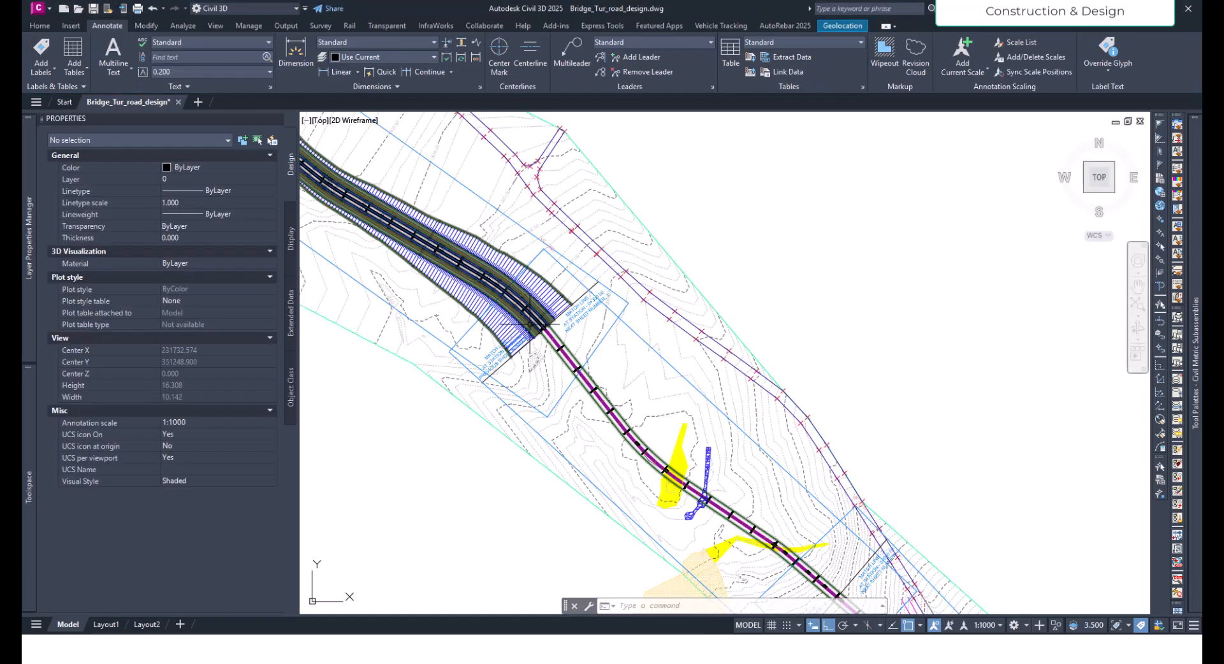
- Draw a rectangle about 0.56 m by 0.12 m just below the box girder's soffit, right of the assembly centreline
scroll(592, 384, up, 5)
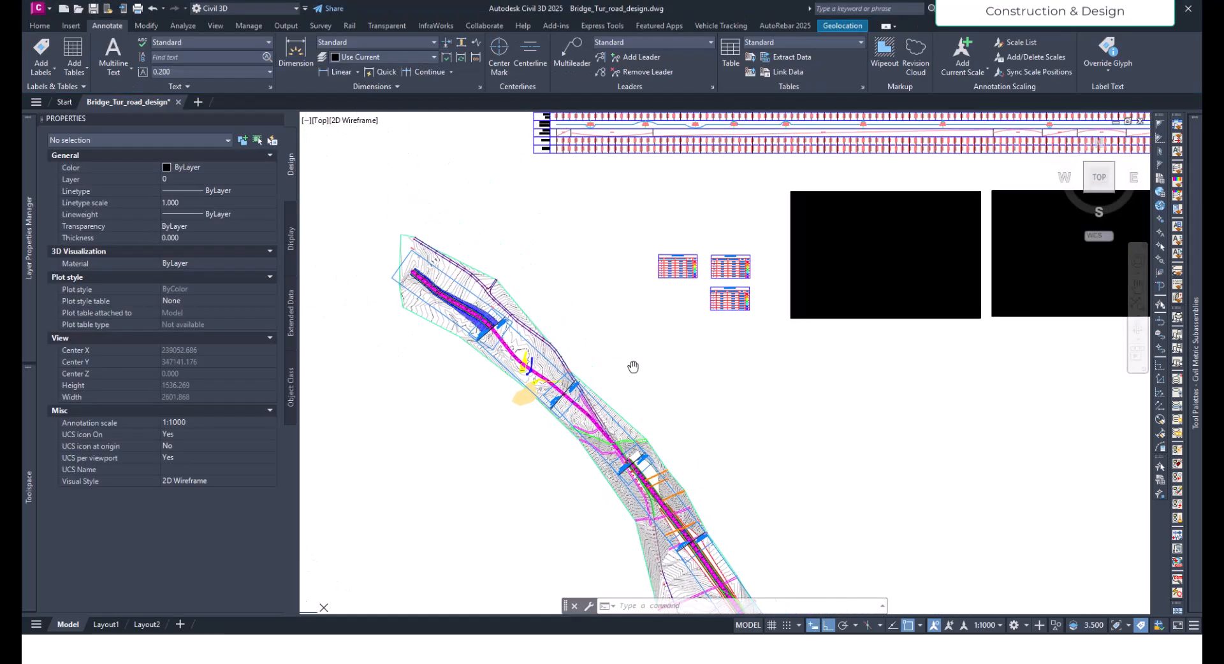
scroll(445, 384, up, 5)
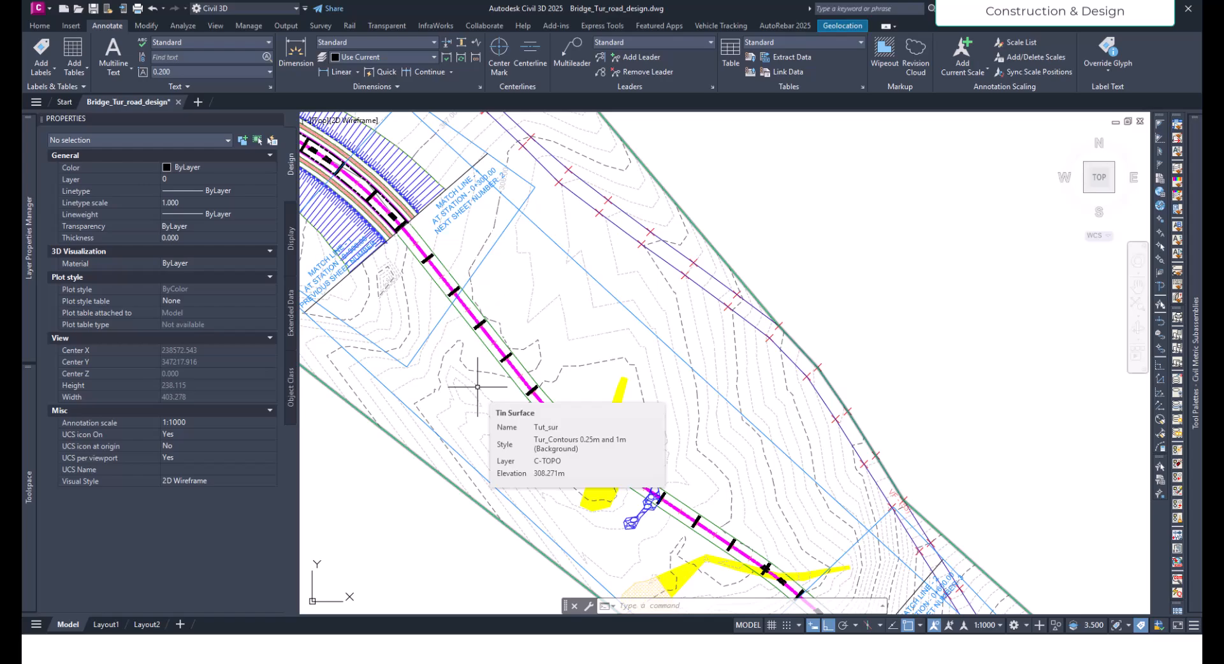
scroll(477, 386, down, 10)
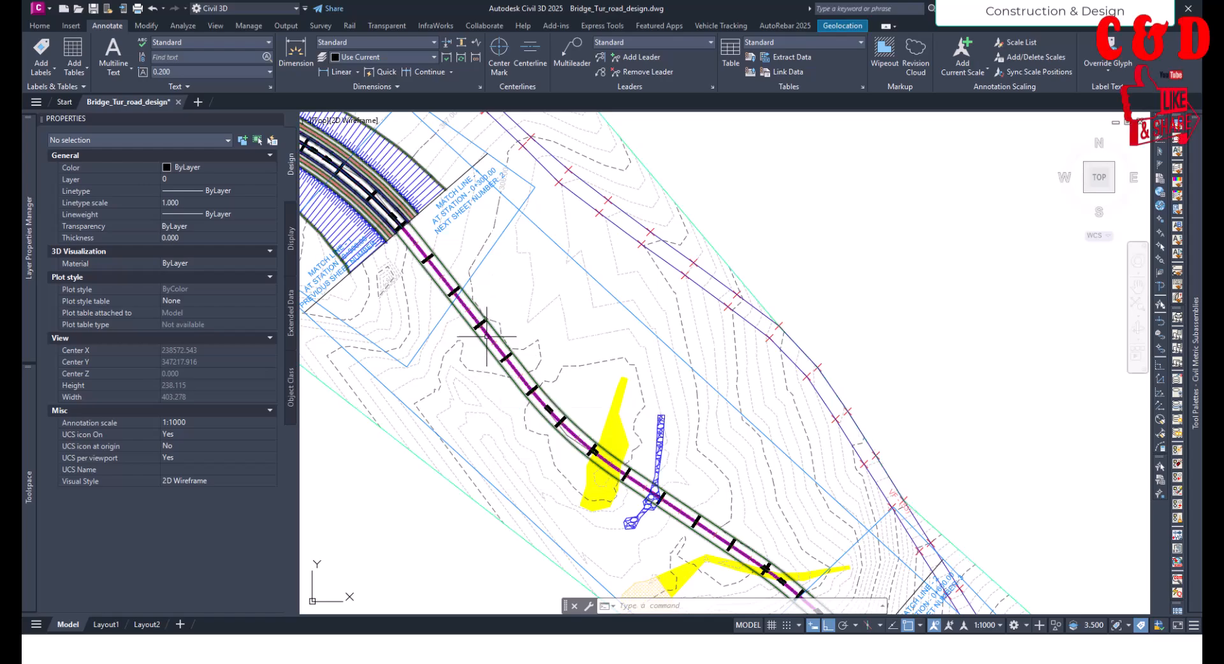
scroll(657, 352, up, 15)
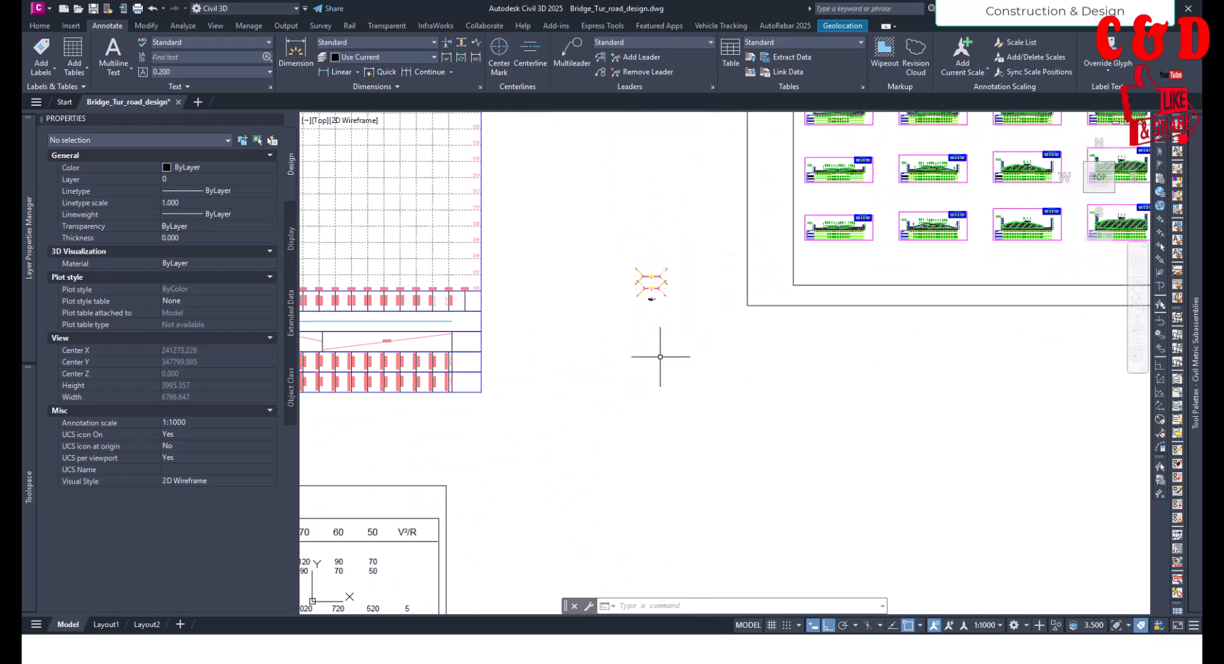
scroll(559, 502, up, 3)
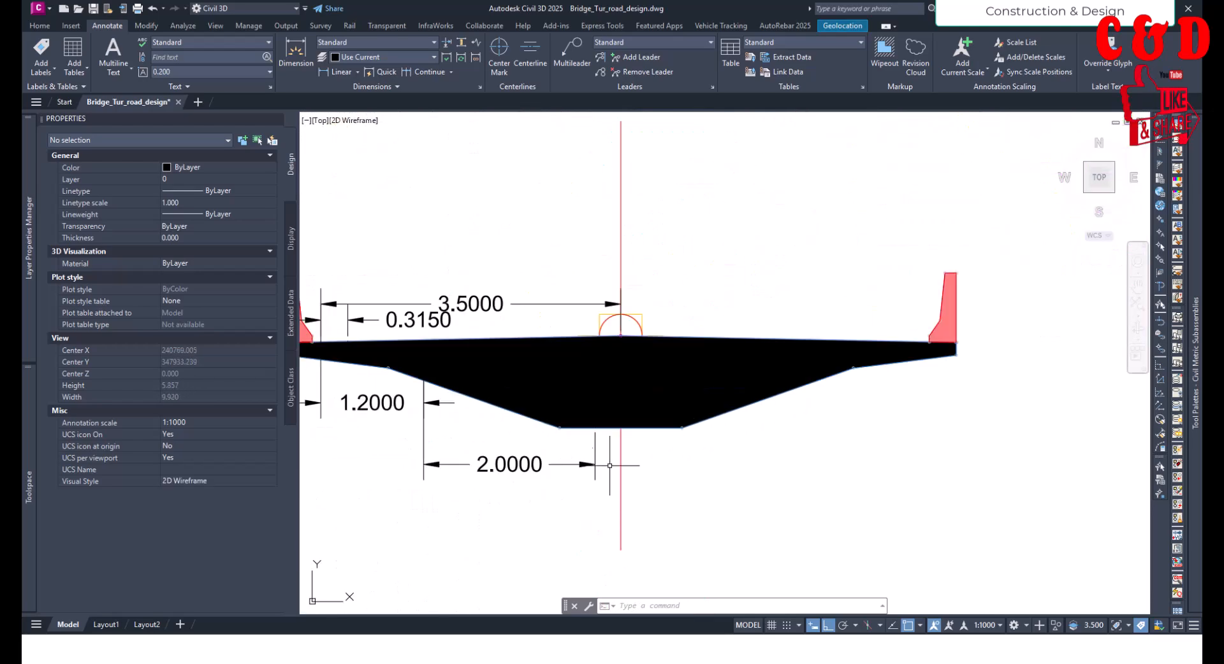
scroll(623, 439, up, 2)
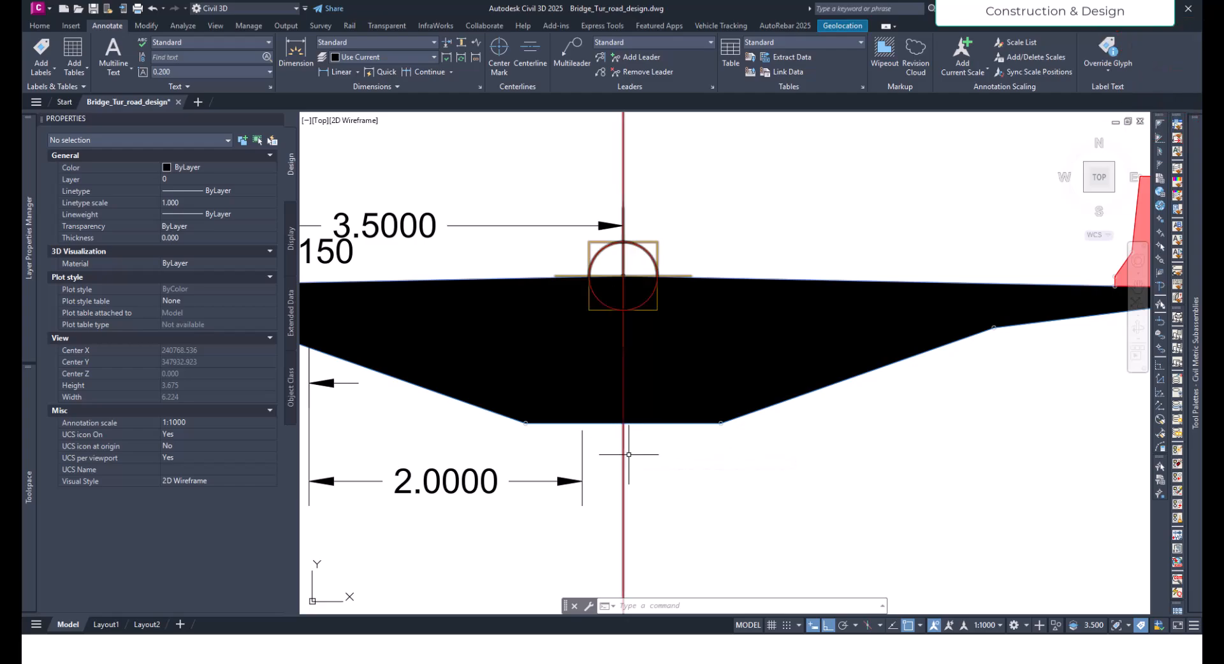
scroll(697, 450, down, 6)
scroll(698, 452, up, 4)
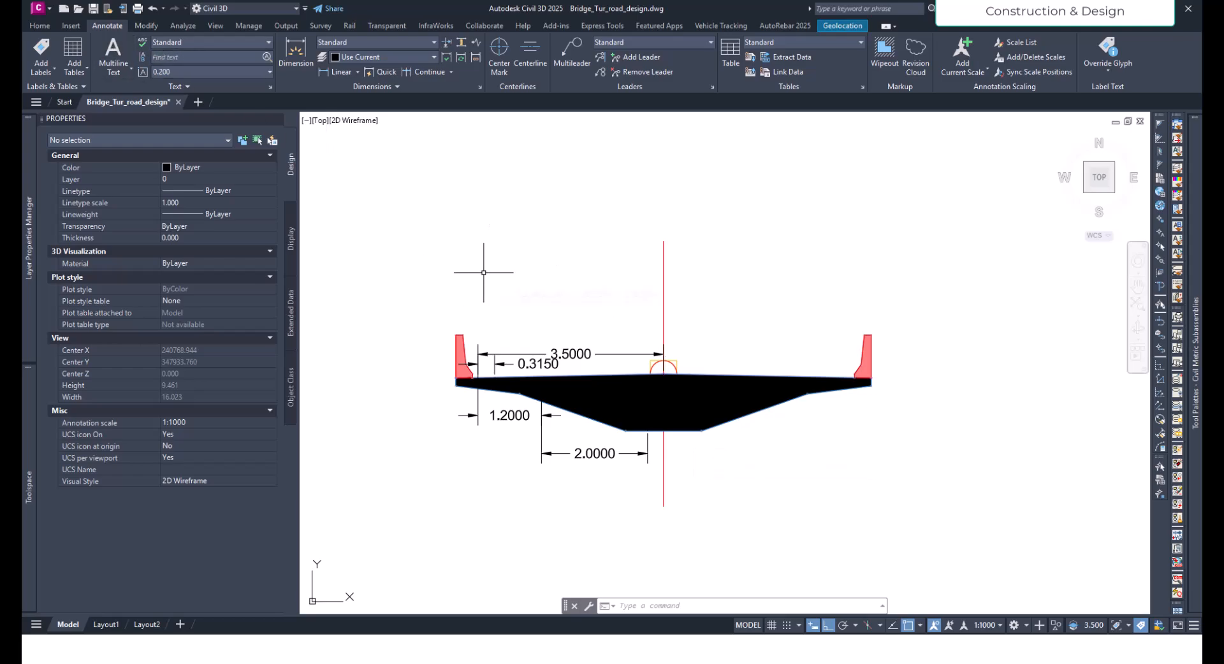
key(Return)
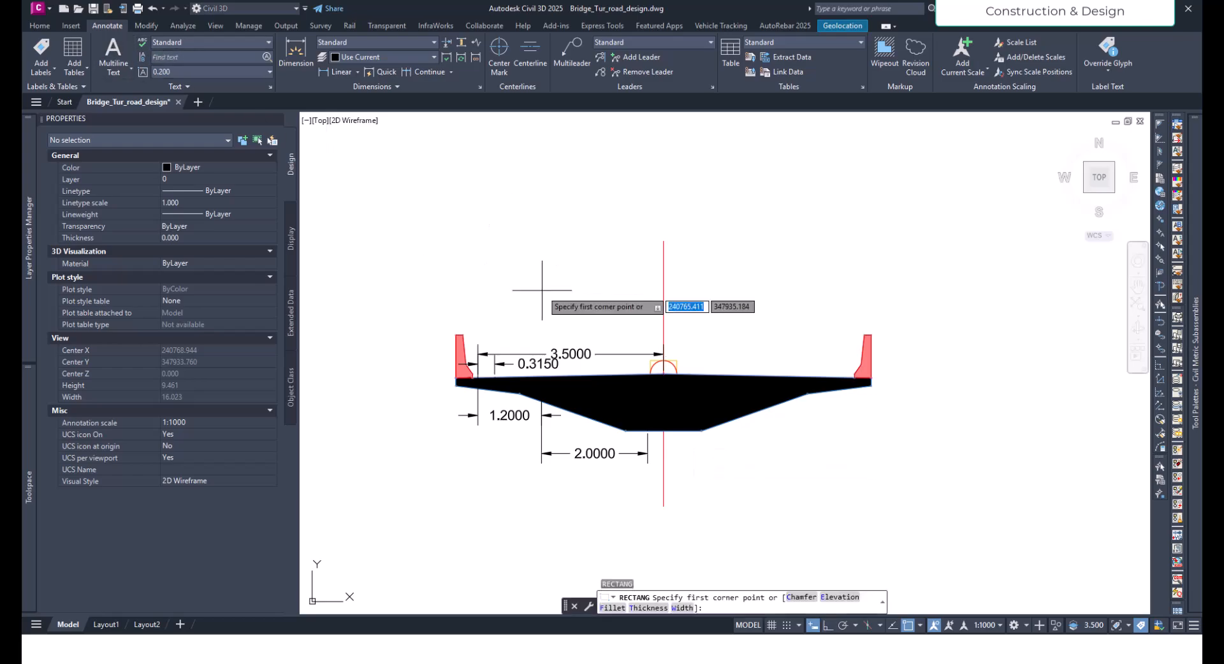
scroll(705, 446, up, 2)
click(697, 449)
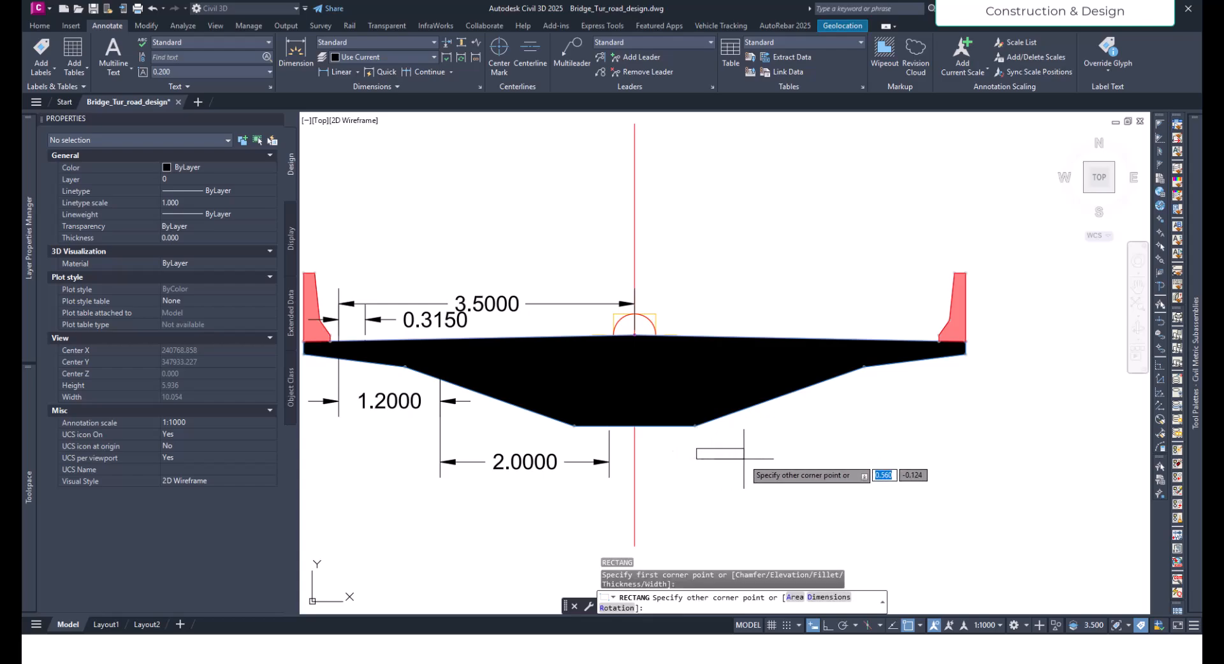
click(743, 459)
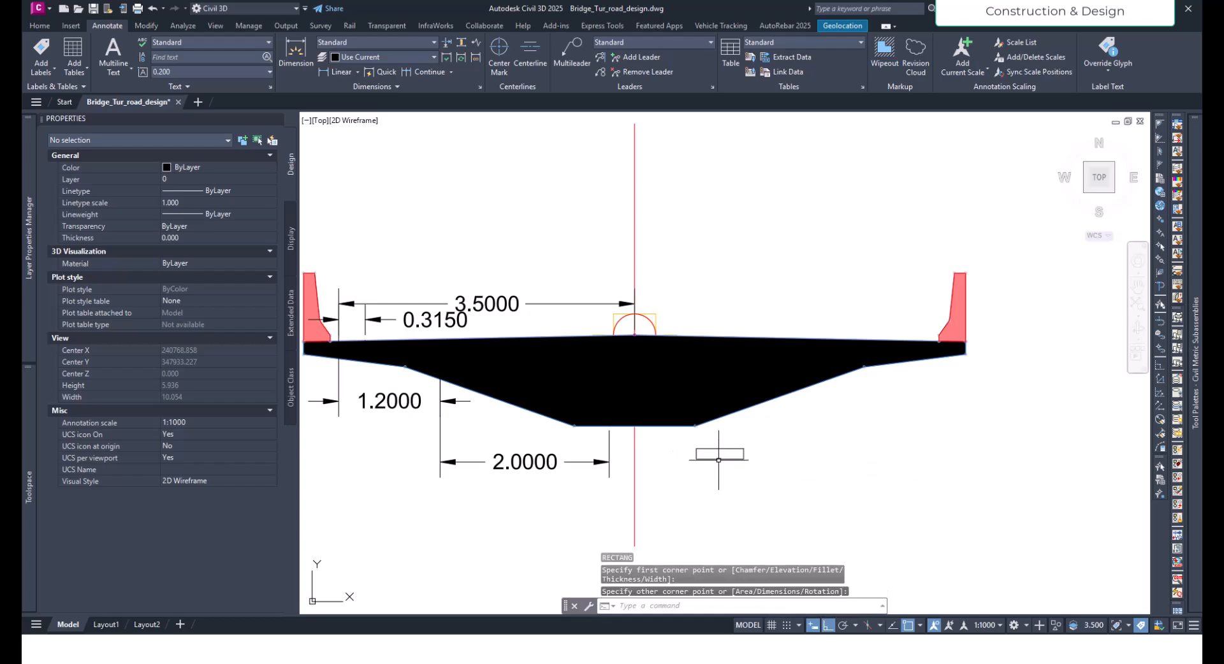
- Create a subassembly named Bearing plinth from the rectangle polyline, with the All Codes style and existing entities erased
click(717, 459)
mouse_move(720, 459)
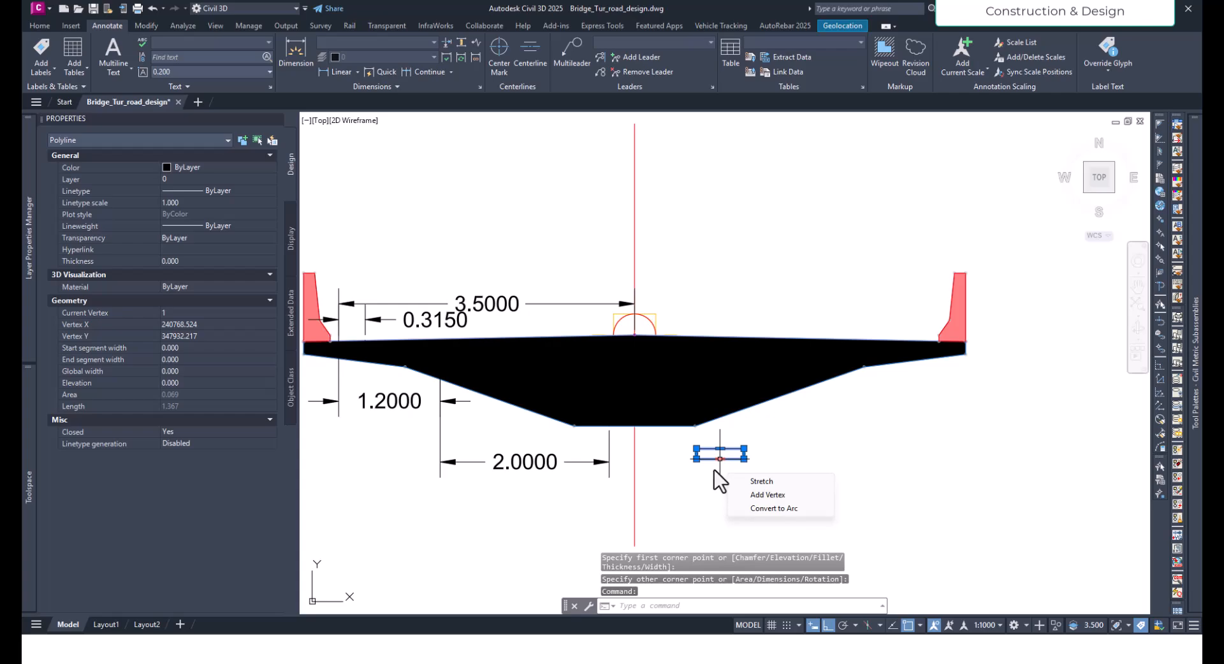
scroll(723, 451, up, 2)
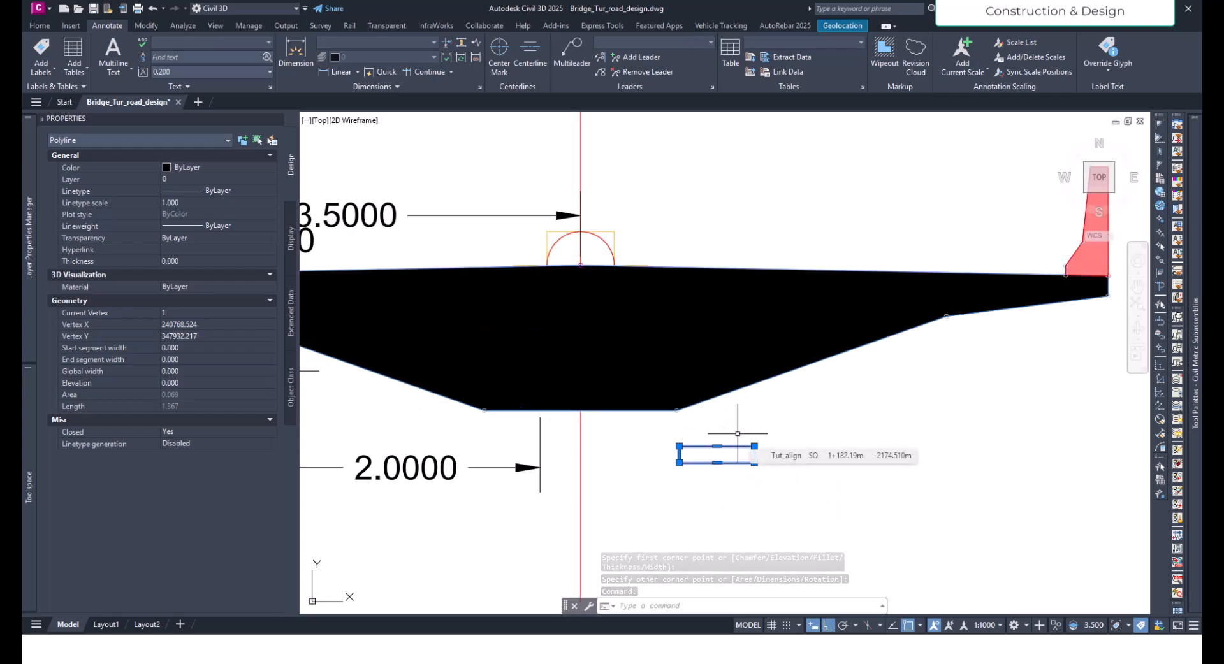
middle_drag(736, 431, 784, 405)
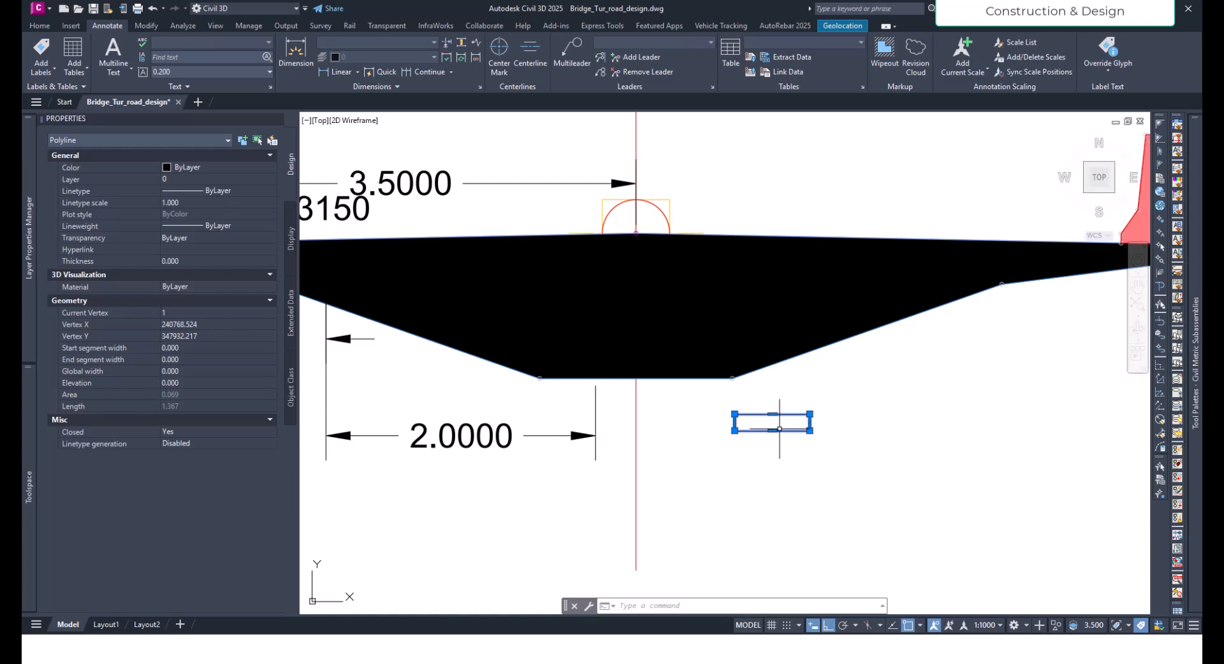
key(Escape)
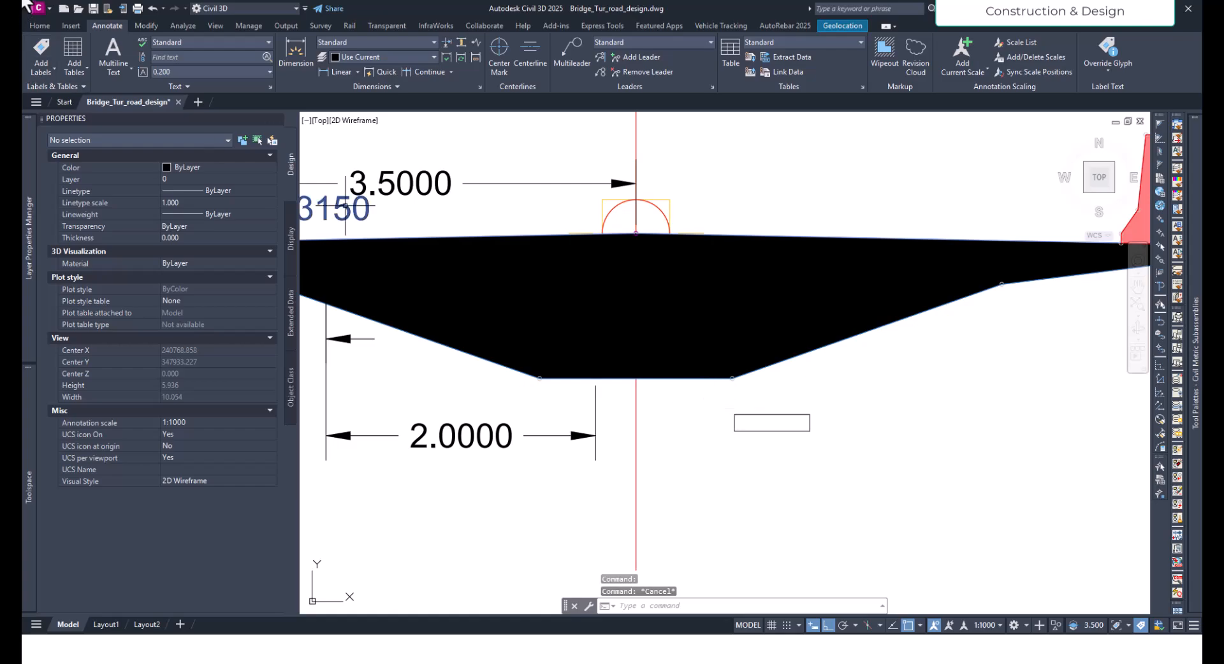
click(39, 24)
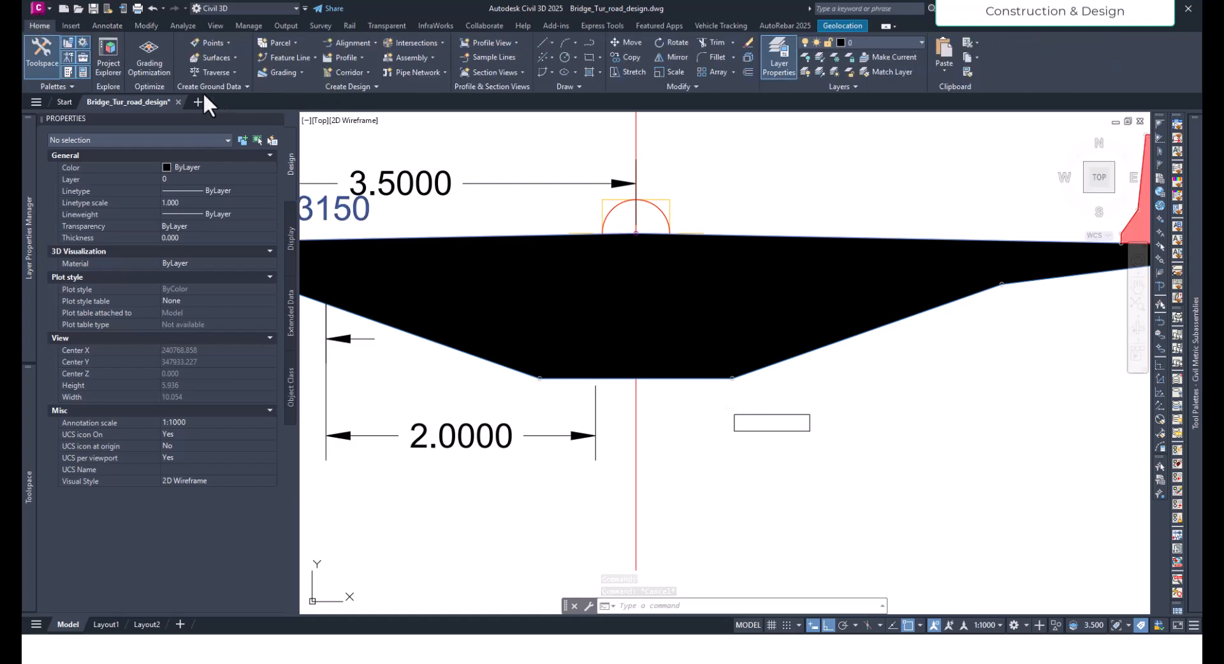
click(373, 88)
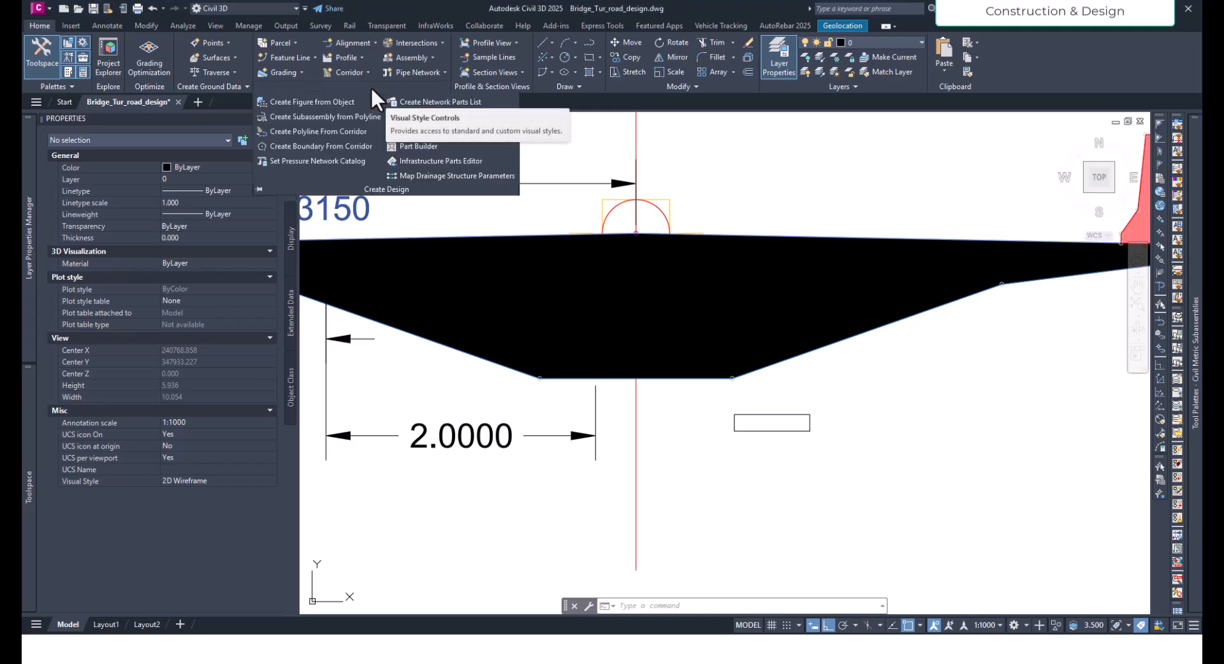
click(325, 116)
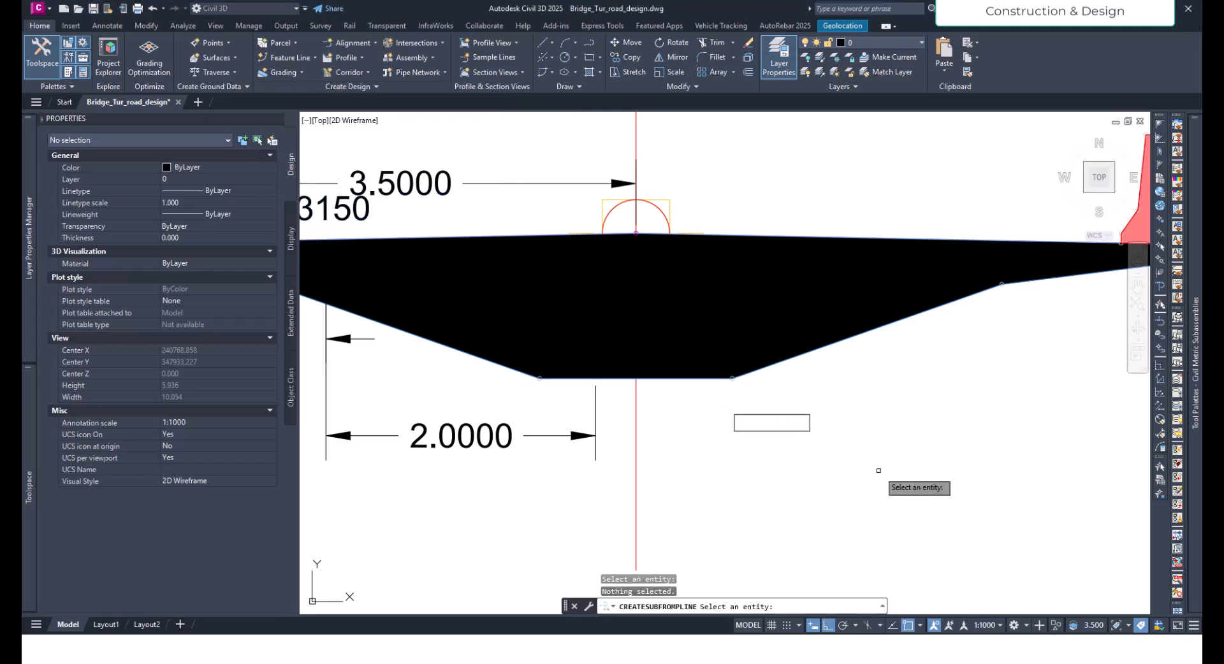
click(740, 415)
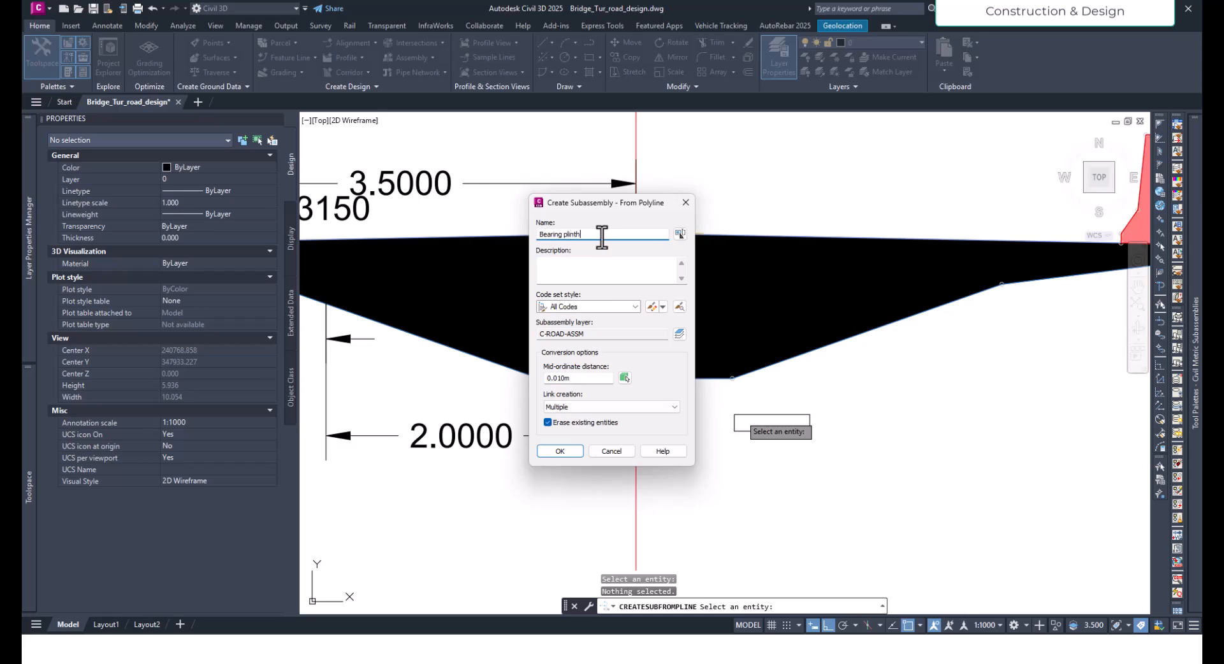
click(561, 452)
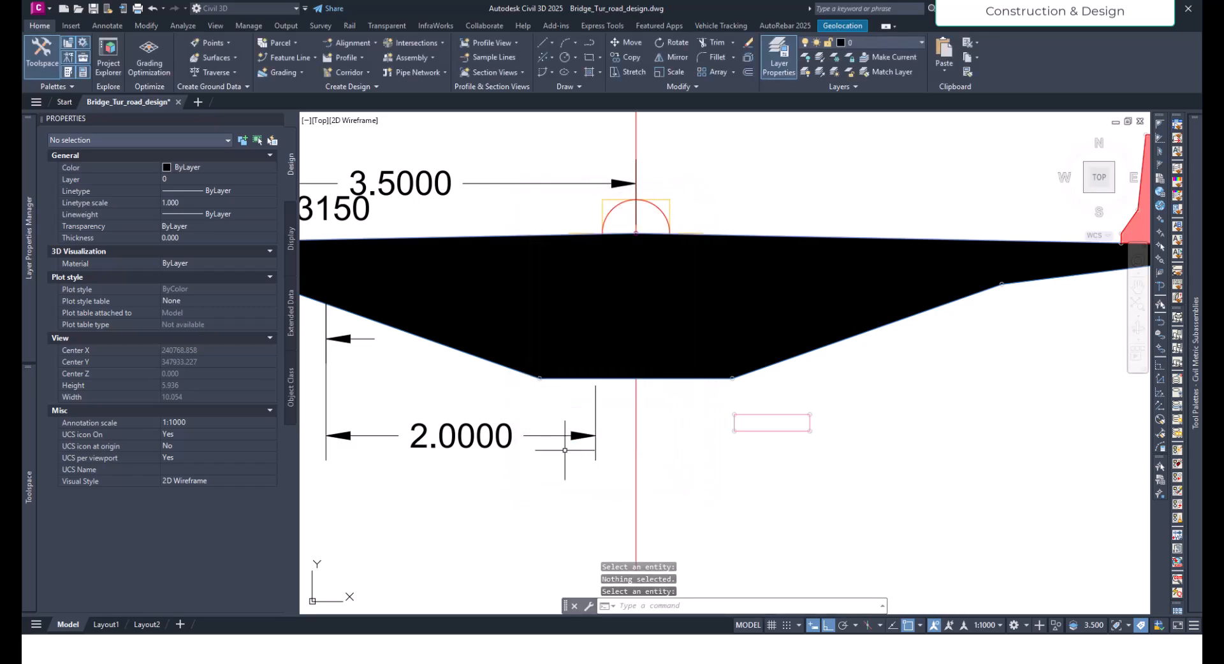
- Modify the origin of the Bearing plinth subassembly to the midpoint of its upper edge
click(748, 414)
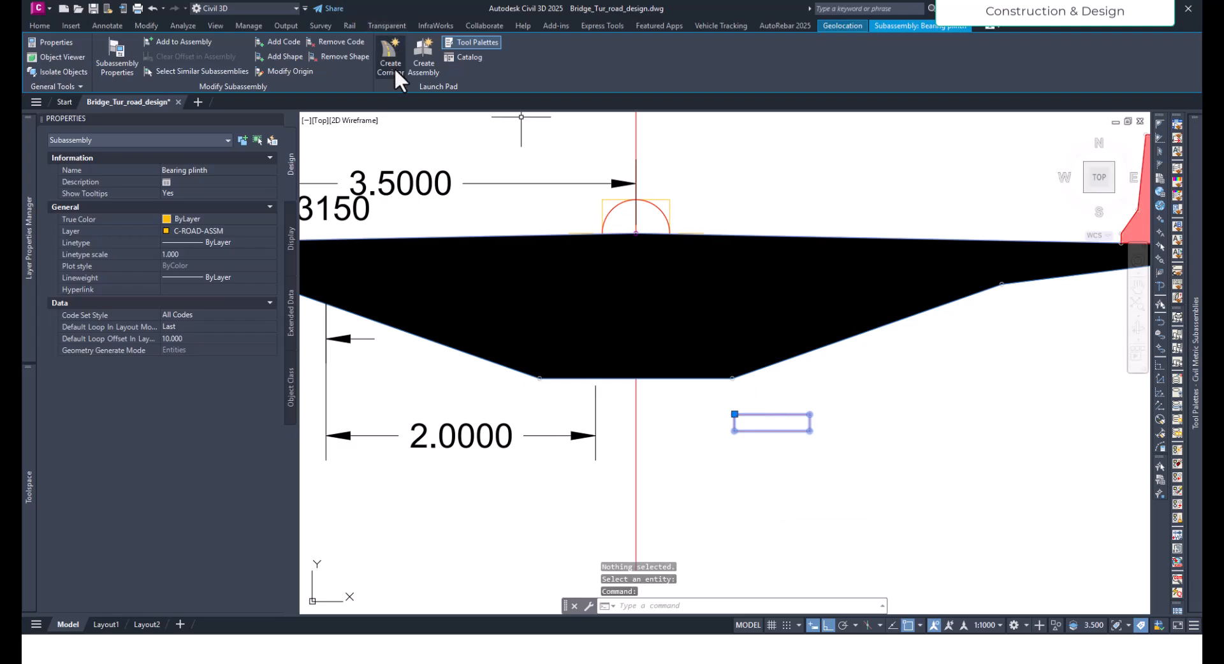
click(297, 68)
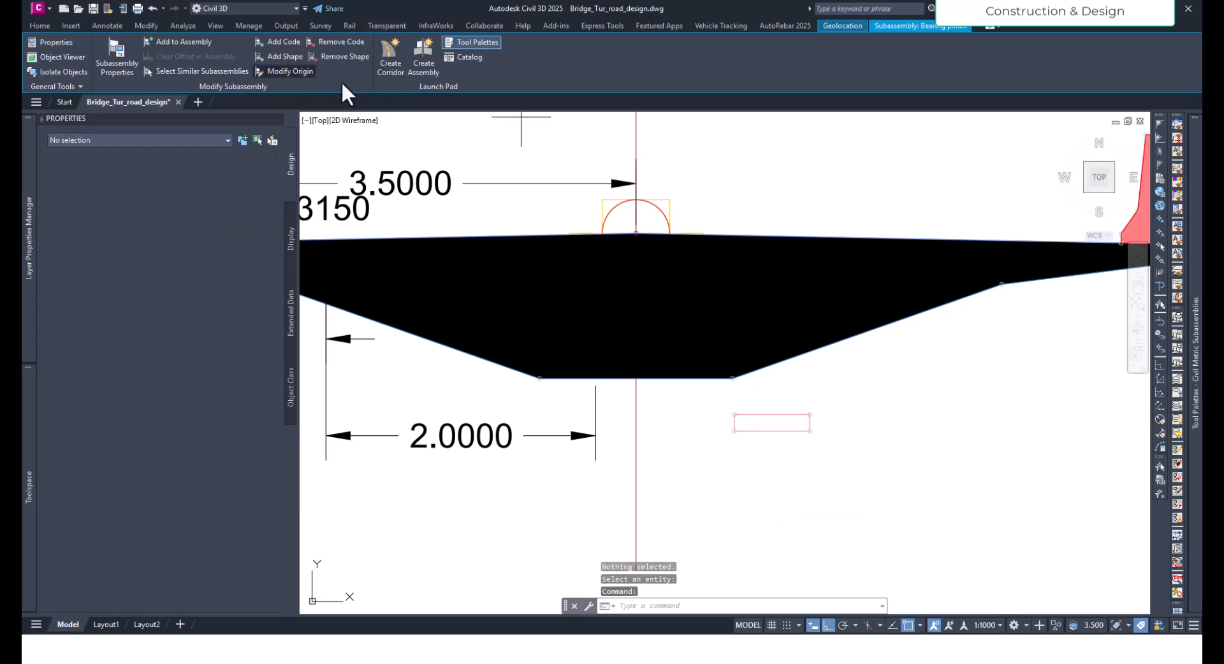
click(772, 414)
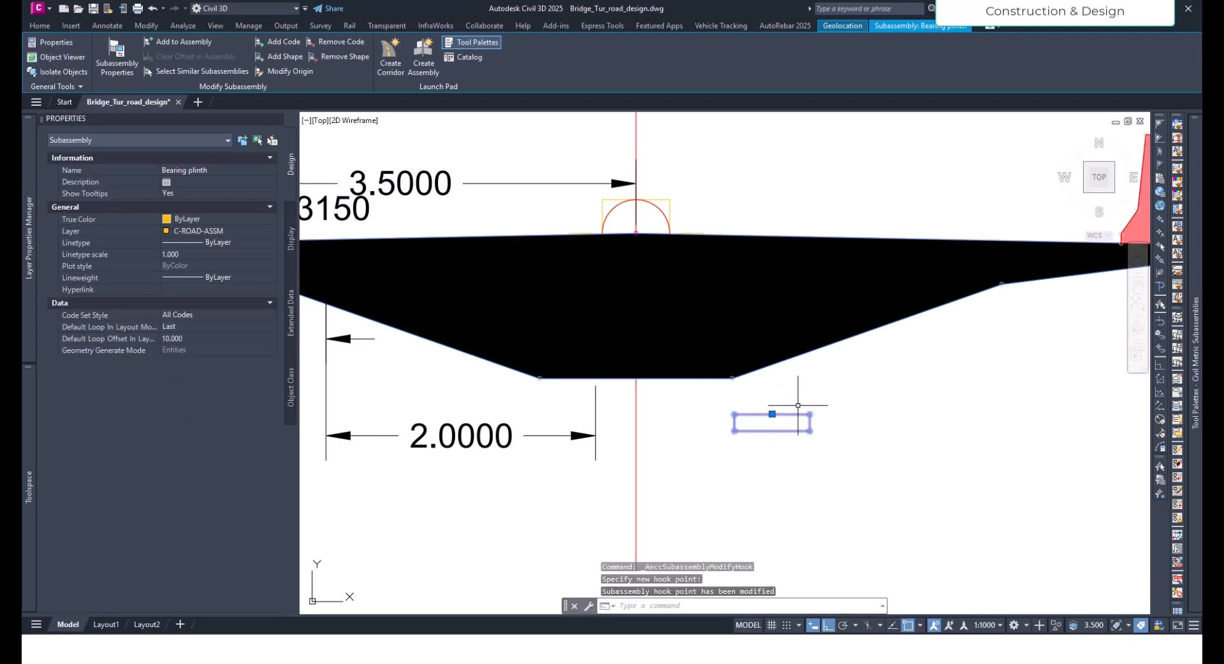
key(Escape)
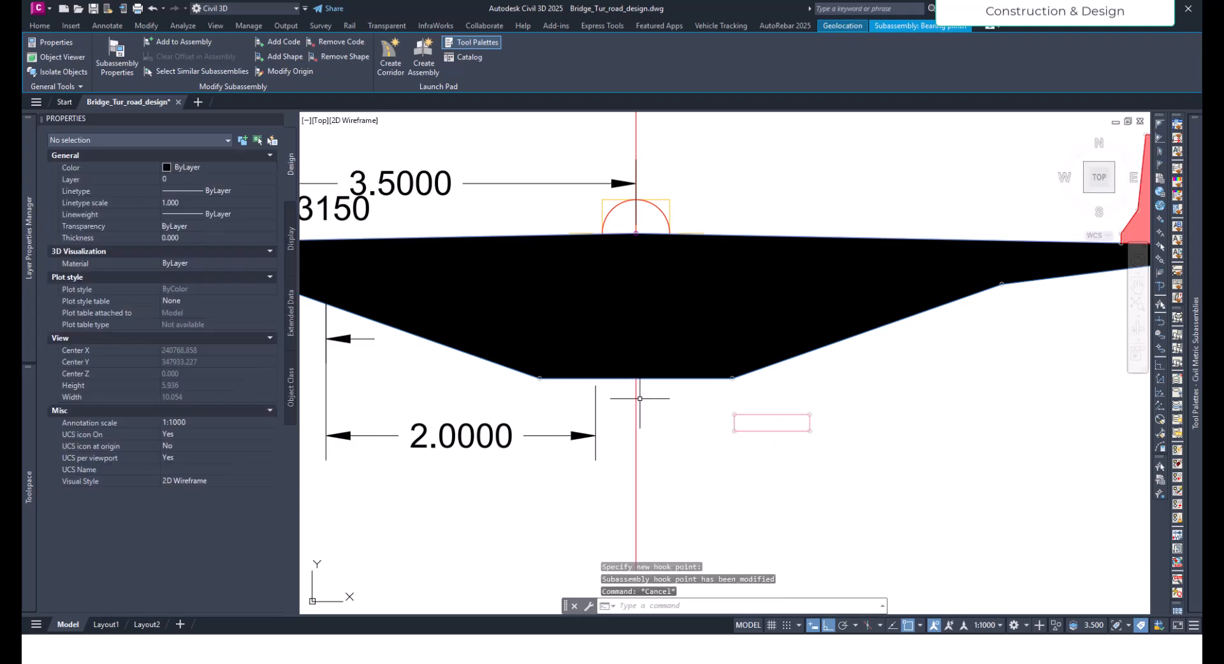
click(651, 386)
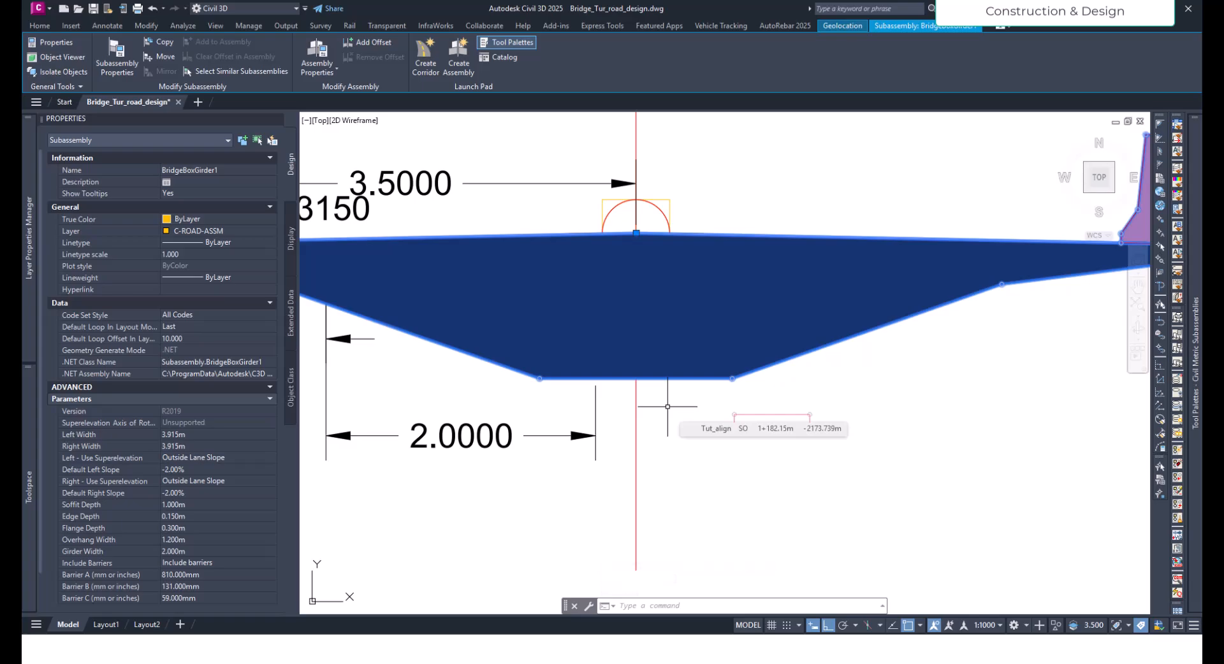
click(755, 414)
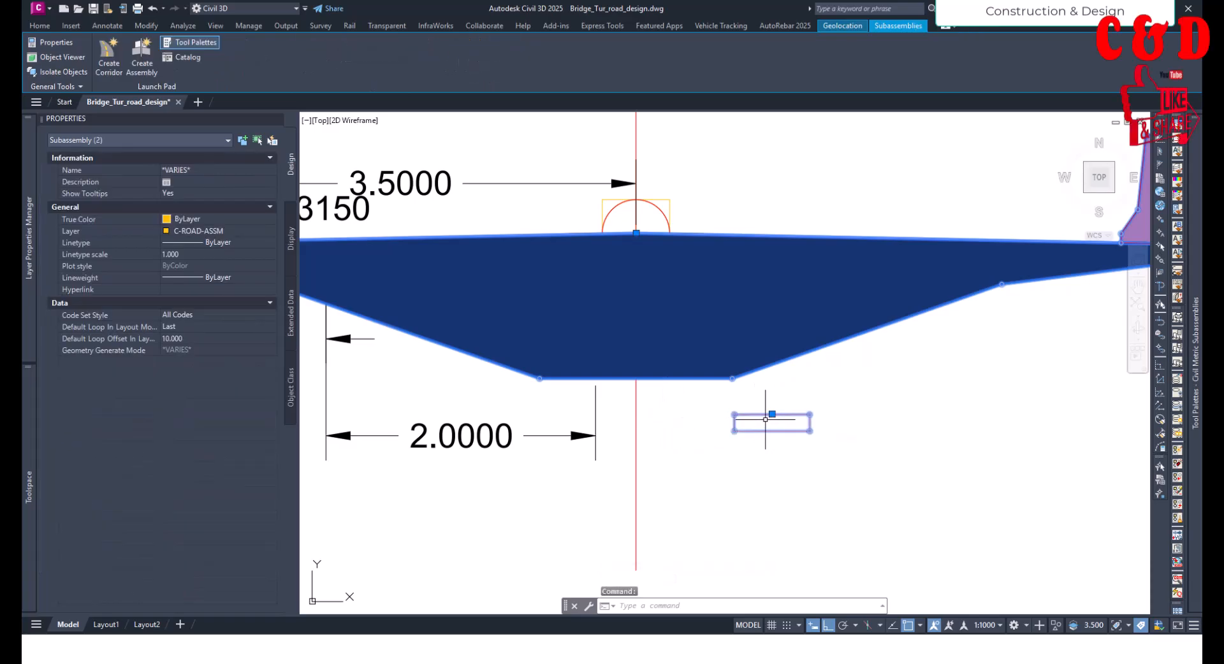
key(Escape)
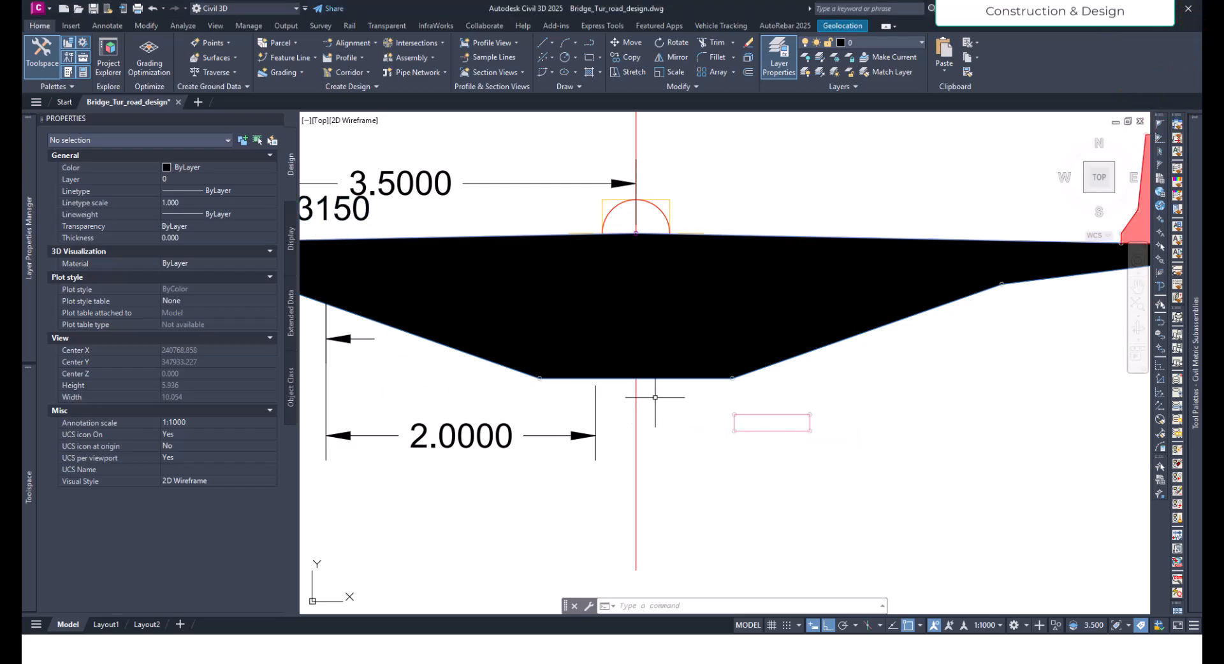
- Add the Bearing plinth subassembly to the box-girder assembly, attaching it at the assembly's centreline
scroll(646, 395, up, 2)
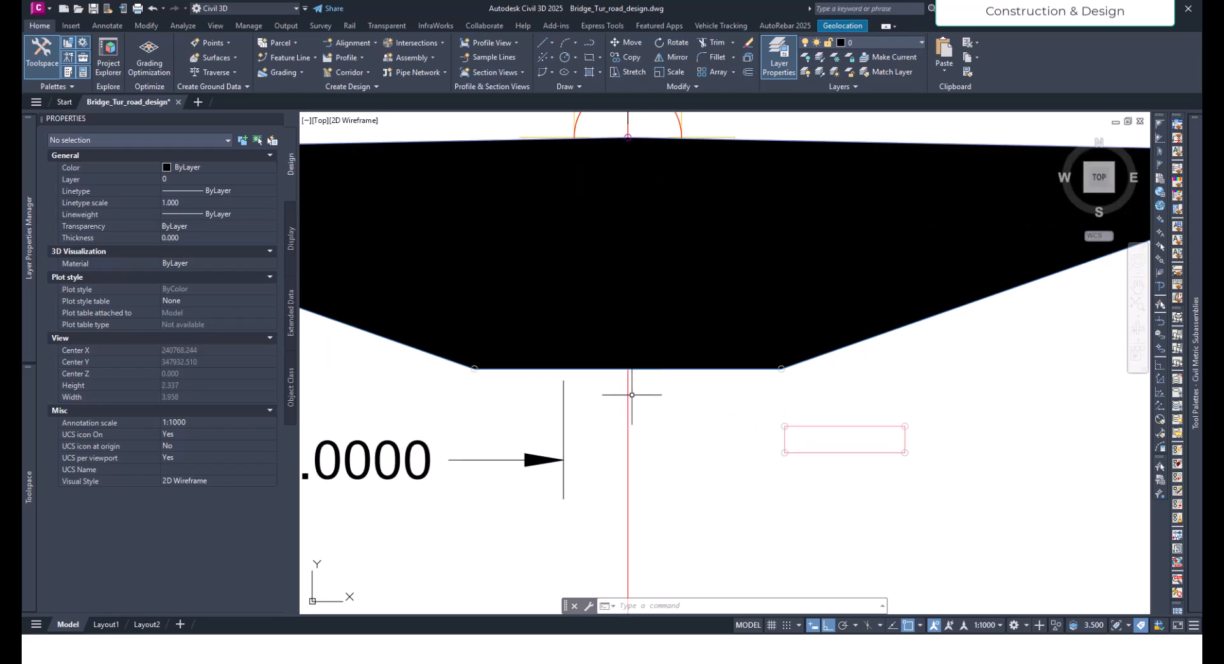
click(804, 427)
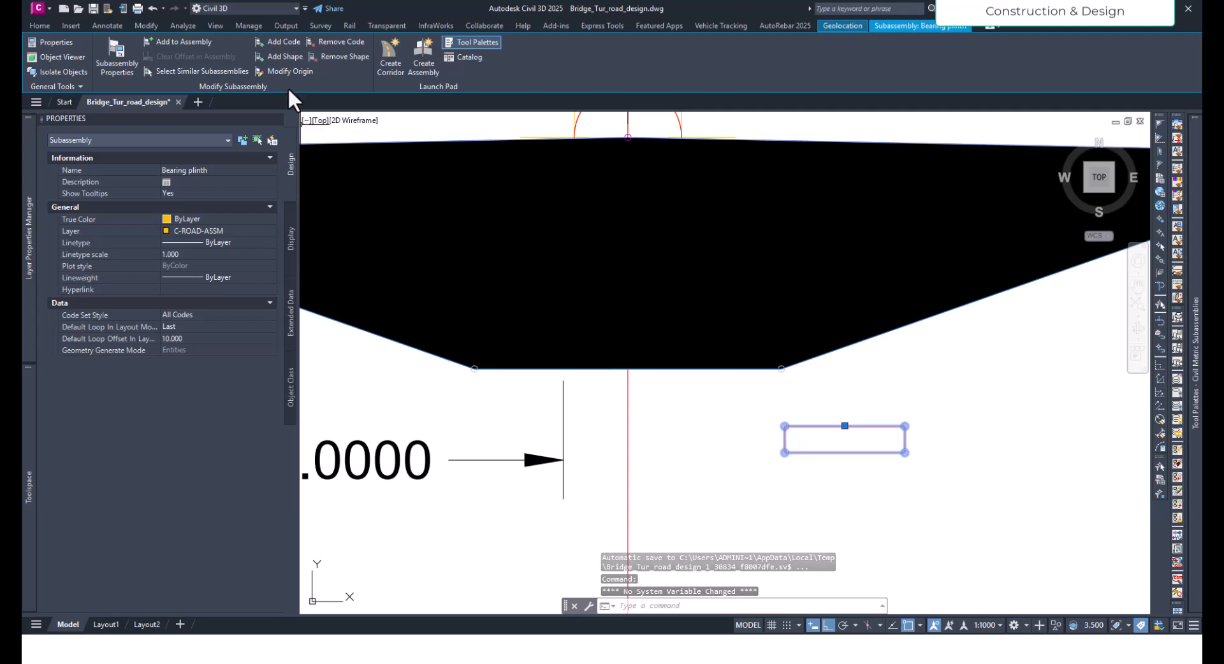
click(199, 40)
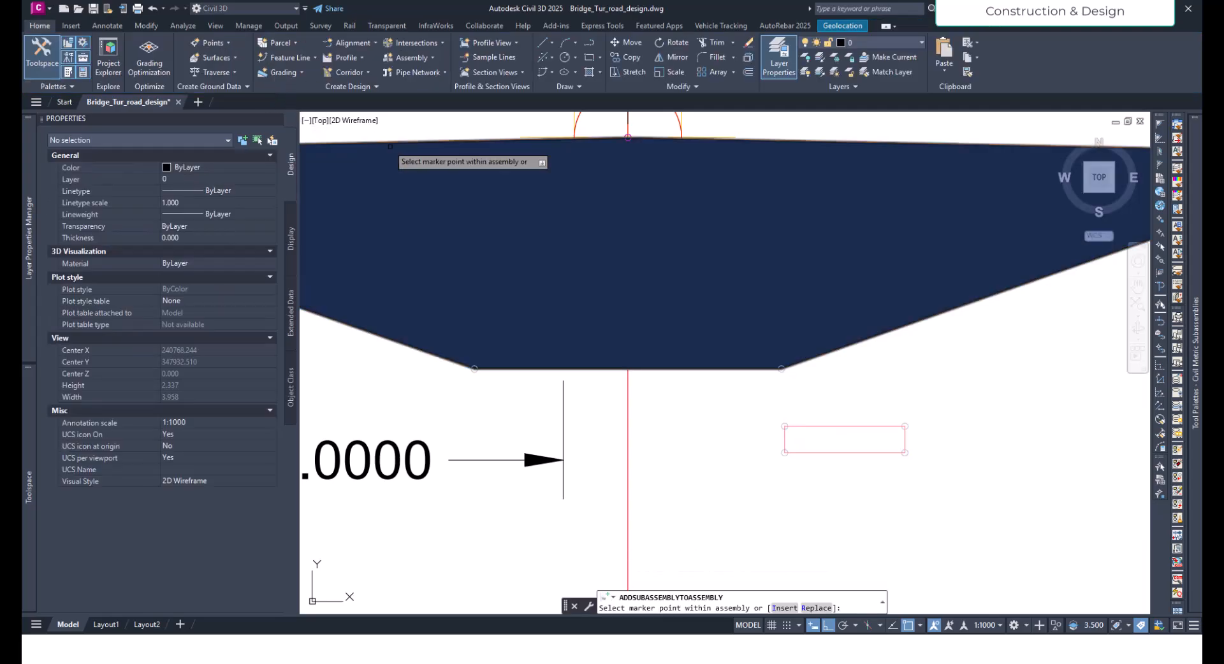
click(627, 389)
scroll(658, 412, down, 2)
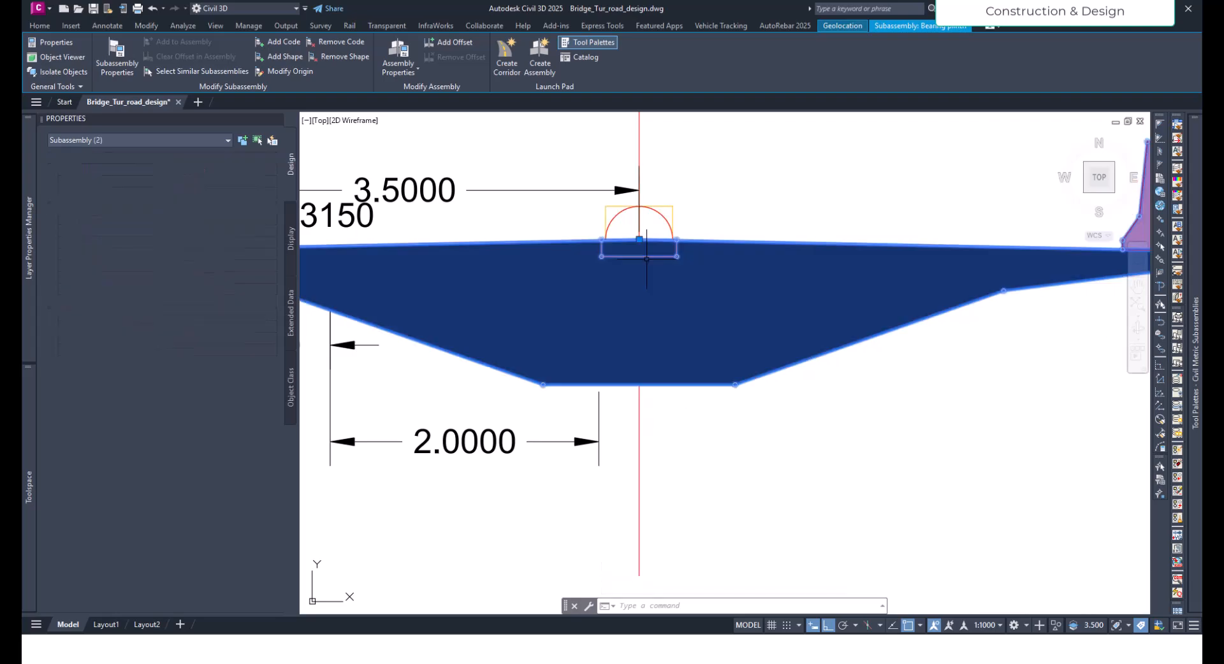
click(647, 258)
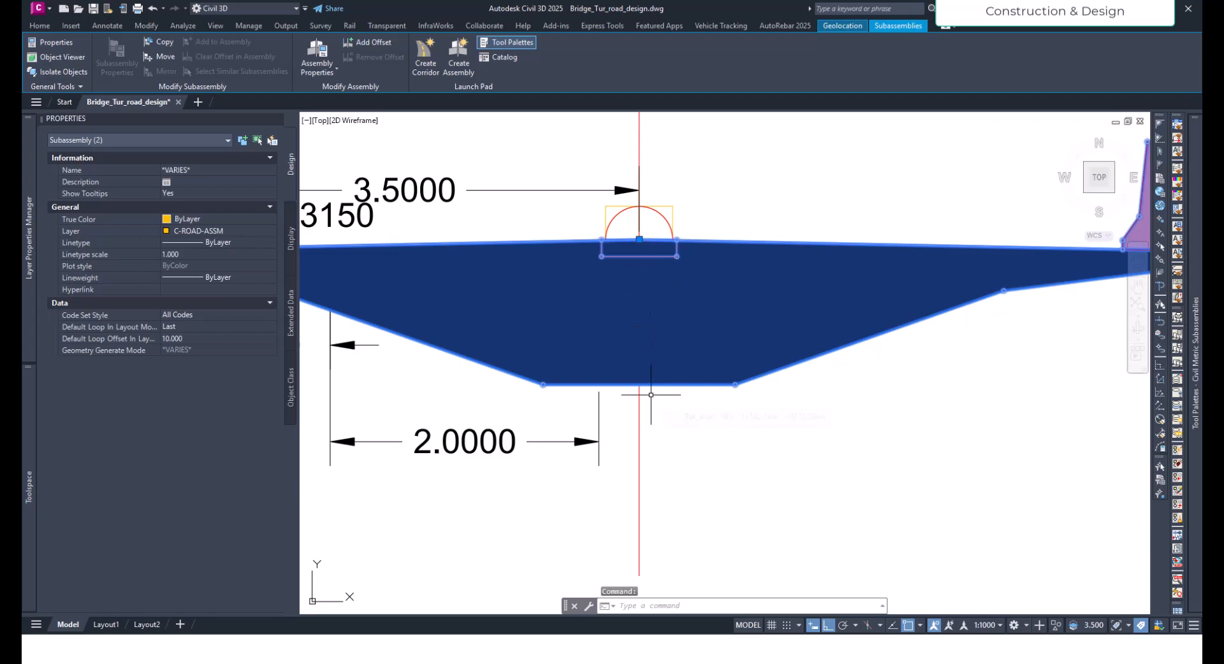
text(m)
key(Return)
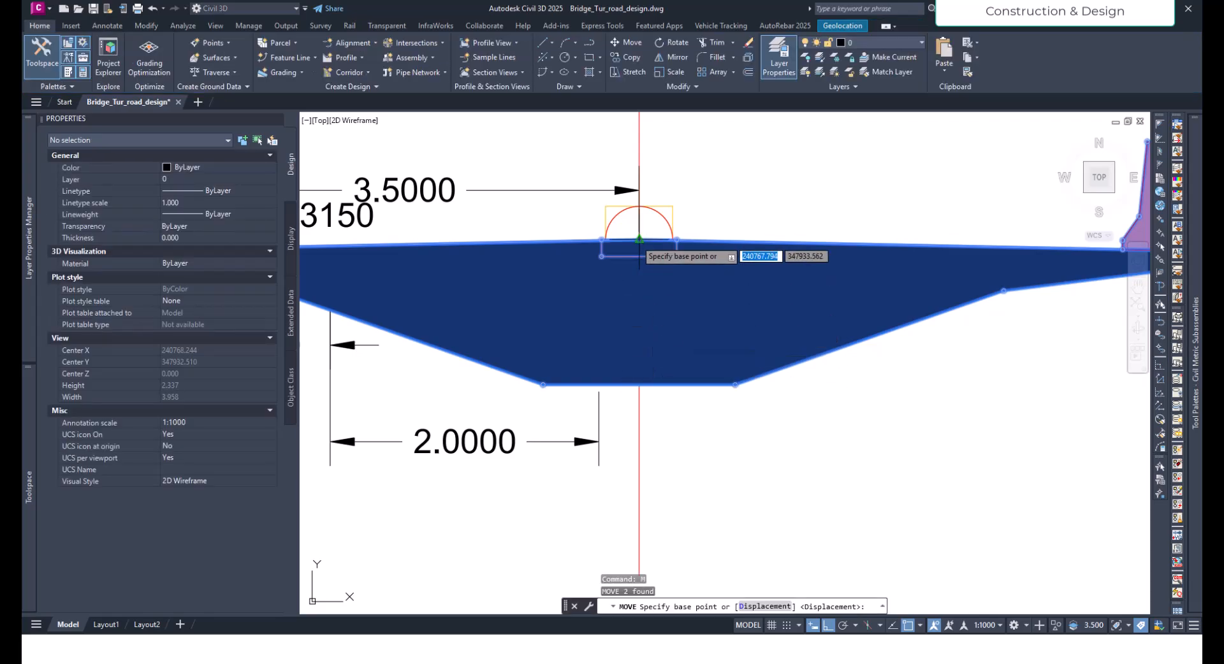
click(640, 241)
key(Escape)
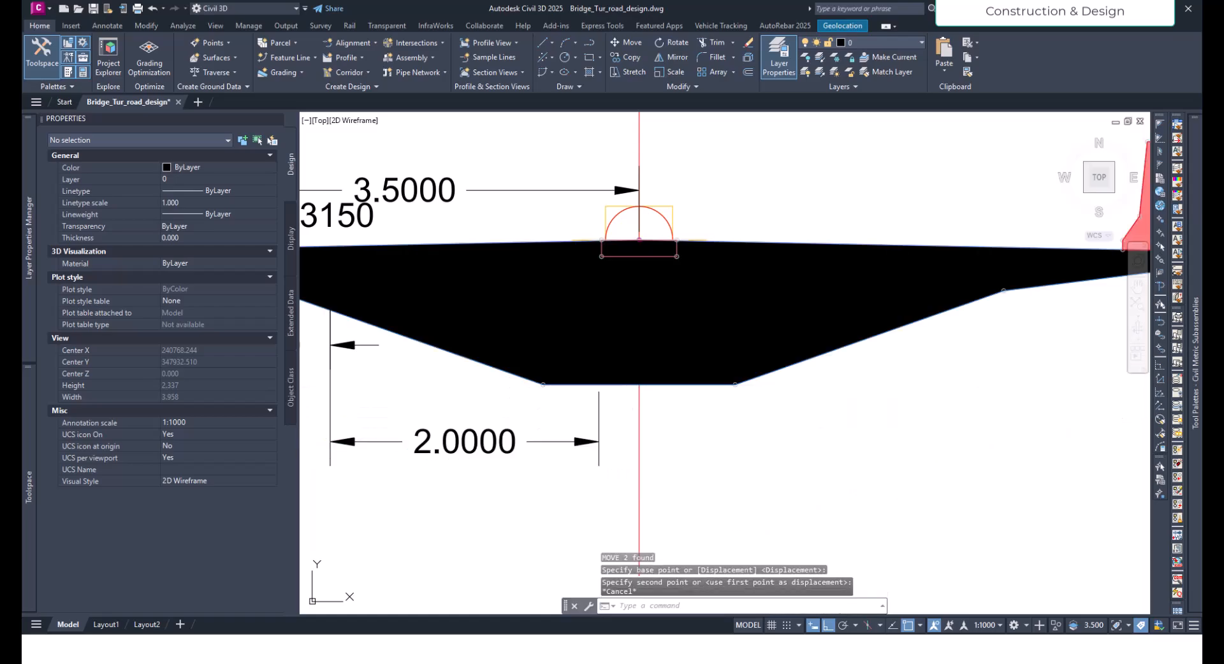
key(Escape)
- Move the Bearing plinth subassembly from the assembly's top centreline point straight down to the midpoint of the box girder's soffit
click(574, 223)
click(809, 314)
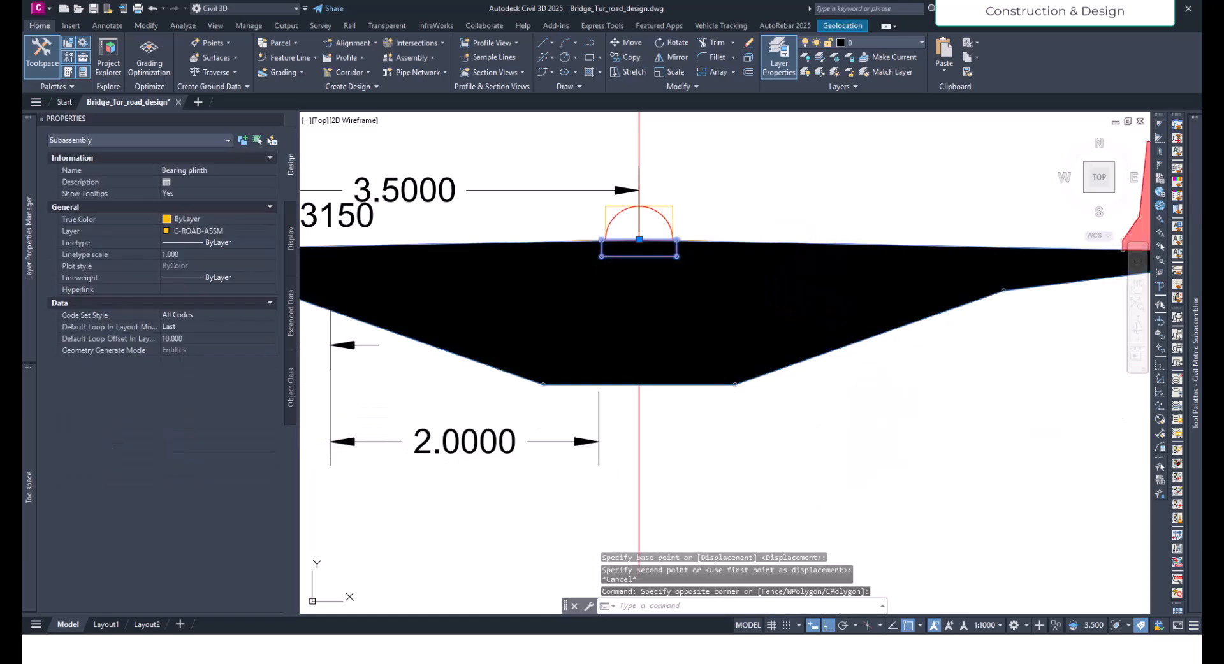
click(757, 240)
key(Return)
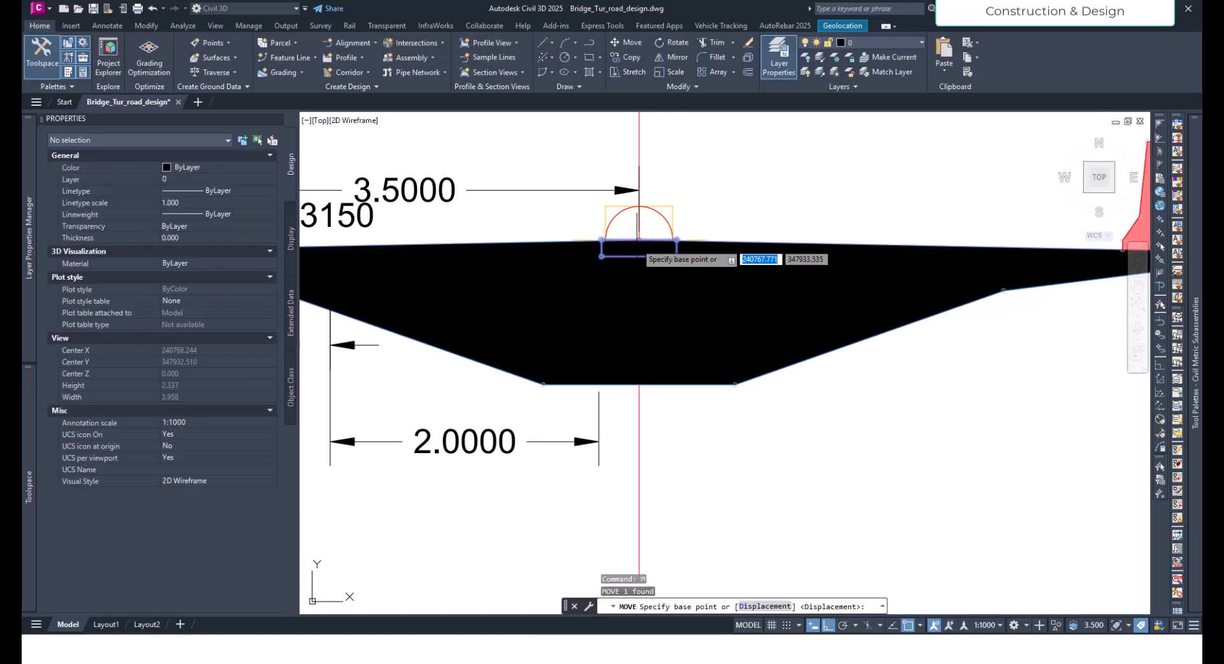
click(639, 240)
click(640, 385)
scroll(637, 402, up, 3)
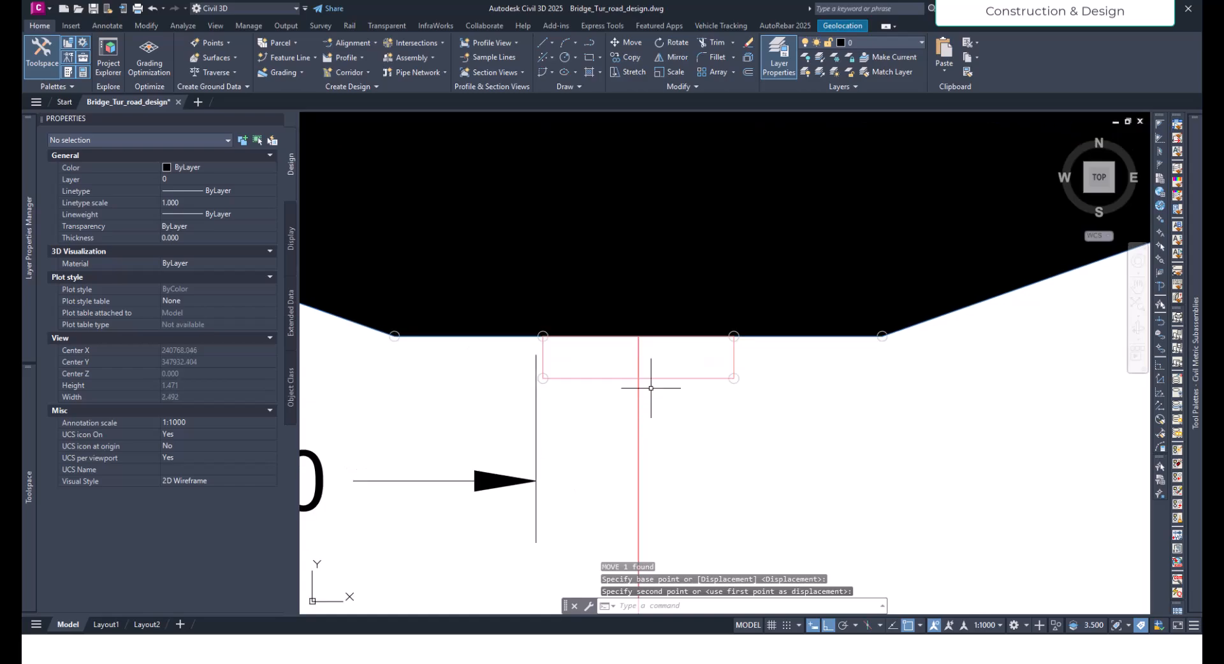
- Move the Bearing plinth vertically down by 0.075 m from the girder soffit
click(654, 379)
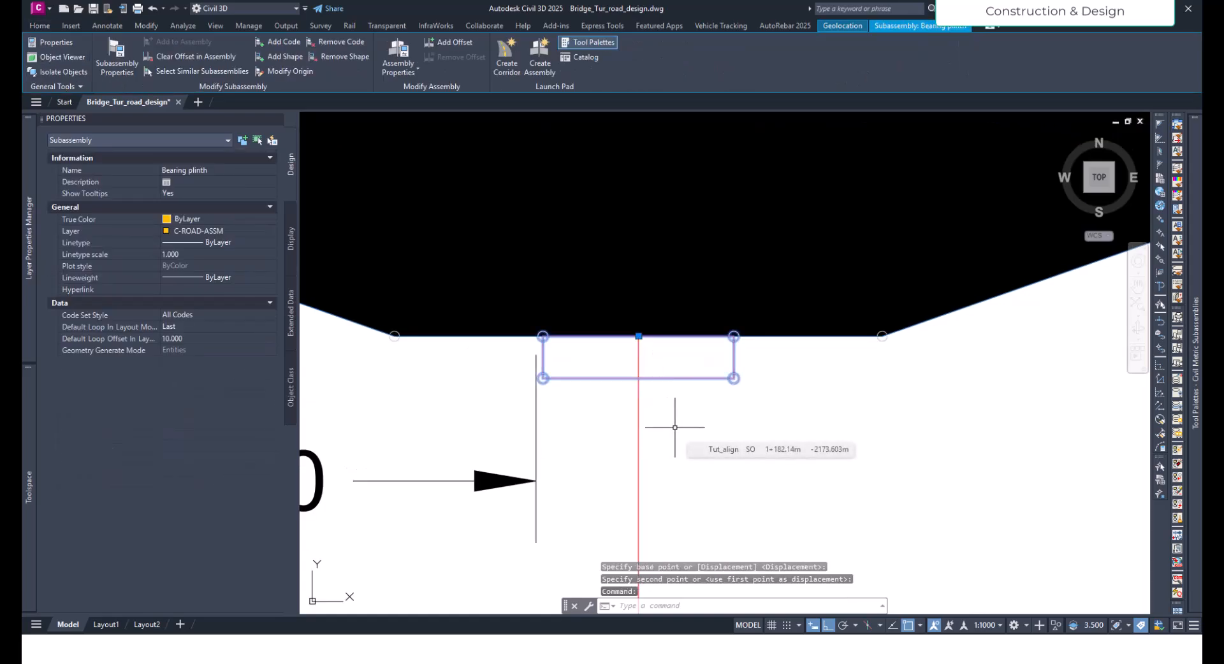
text(m)
key(Return)
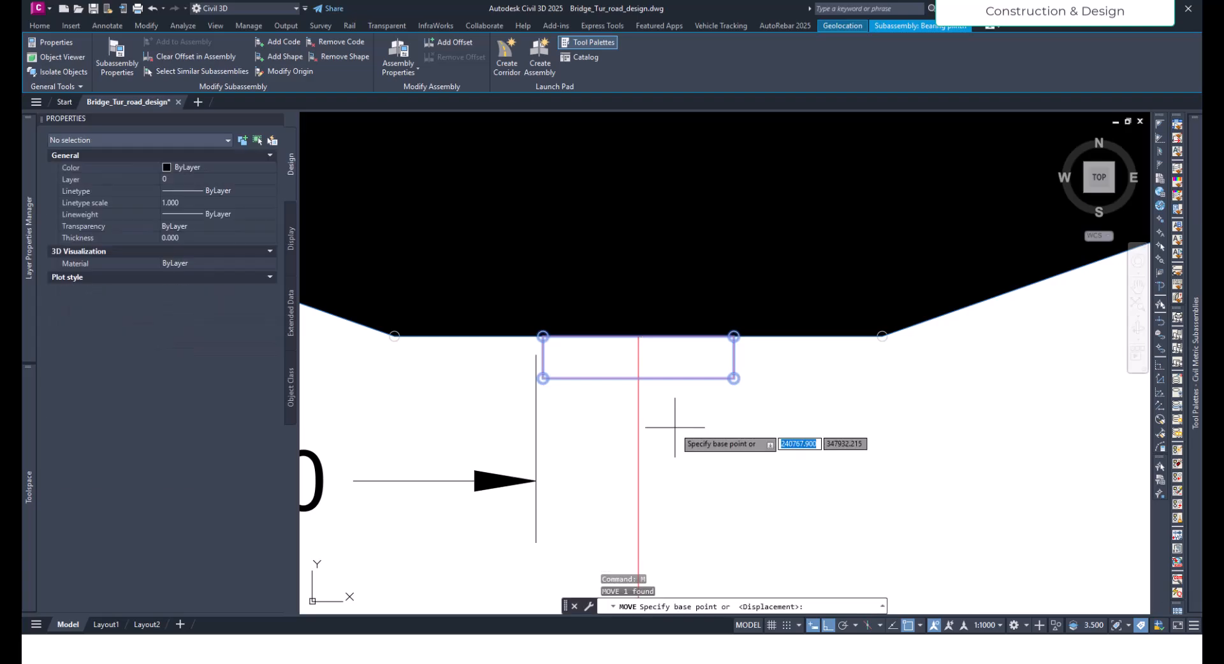
click(639, 336)
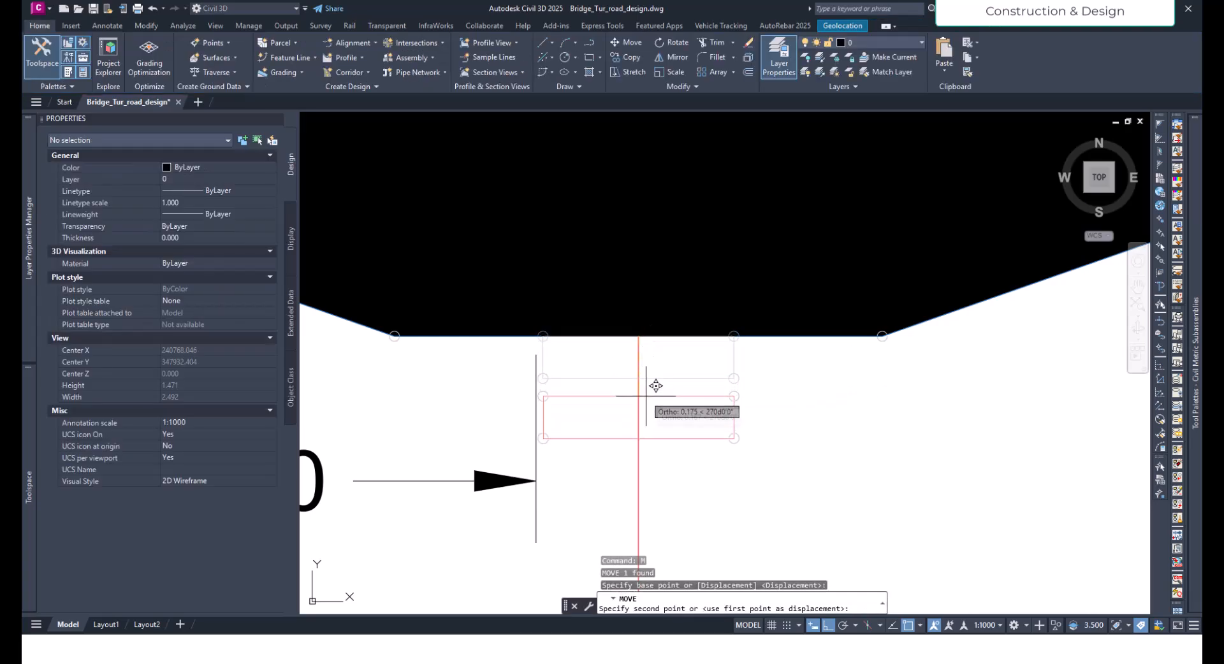
text(0.075)
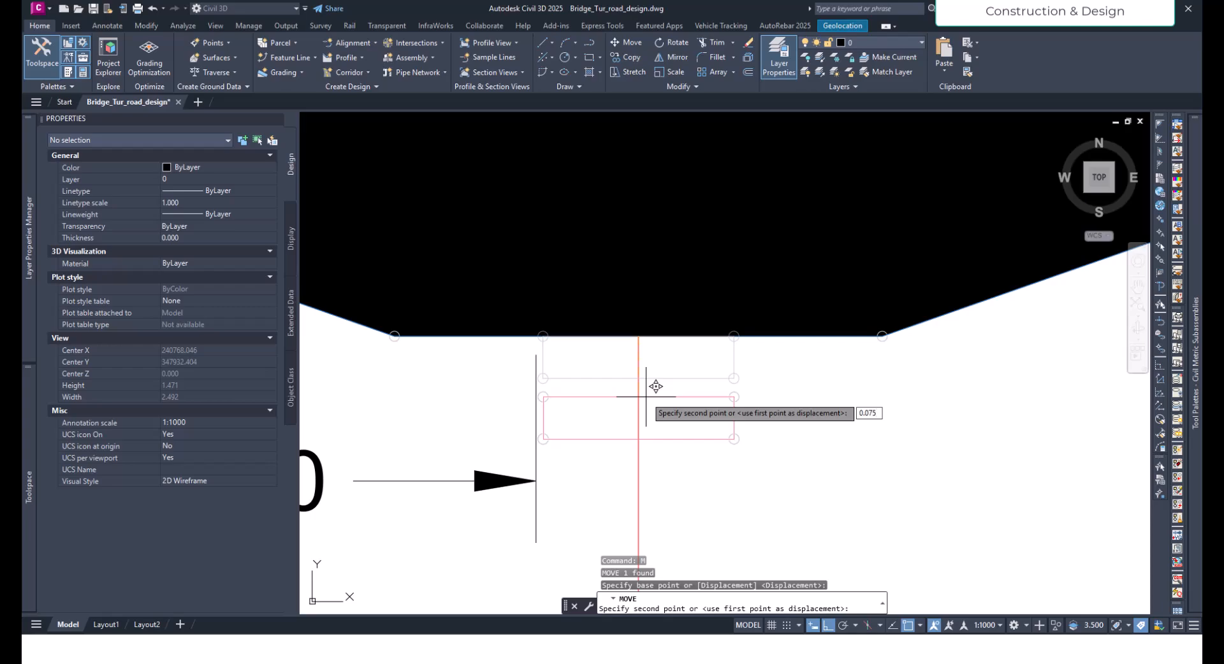
key(Return)
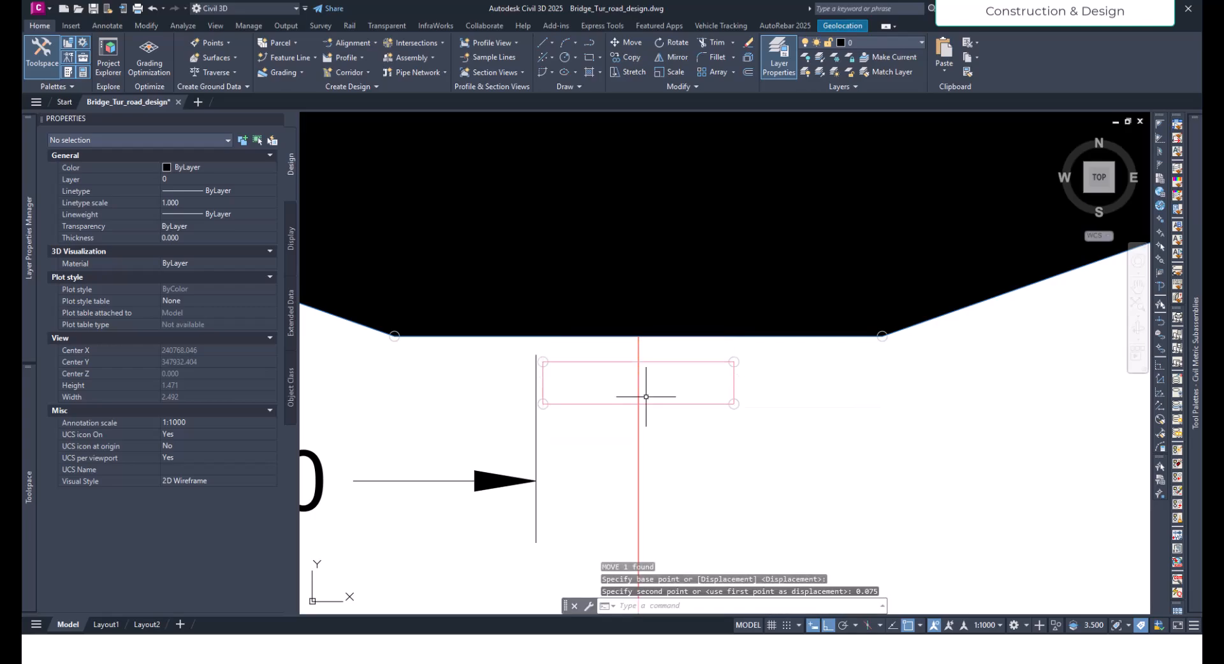
- Rebuild the Tut_cor corridor in the plan view to apply the modified box-girder assembly
scroll(641, 396, down, 5)
scroll(635, 403, up, 5)
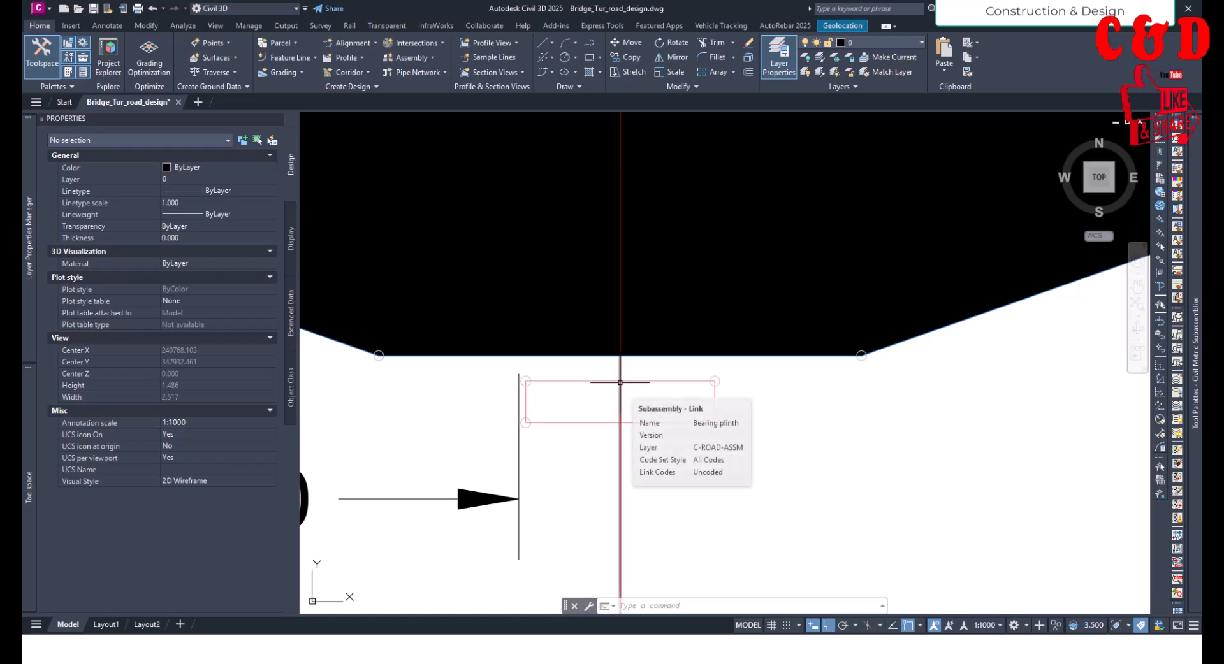
scroll(622, 383, down, 6)
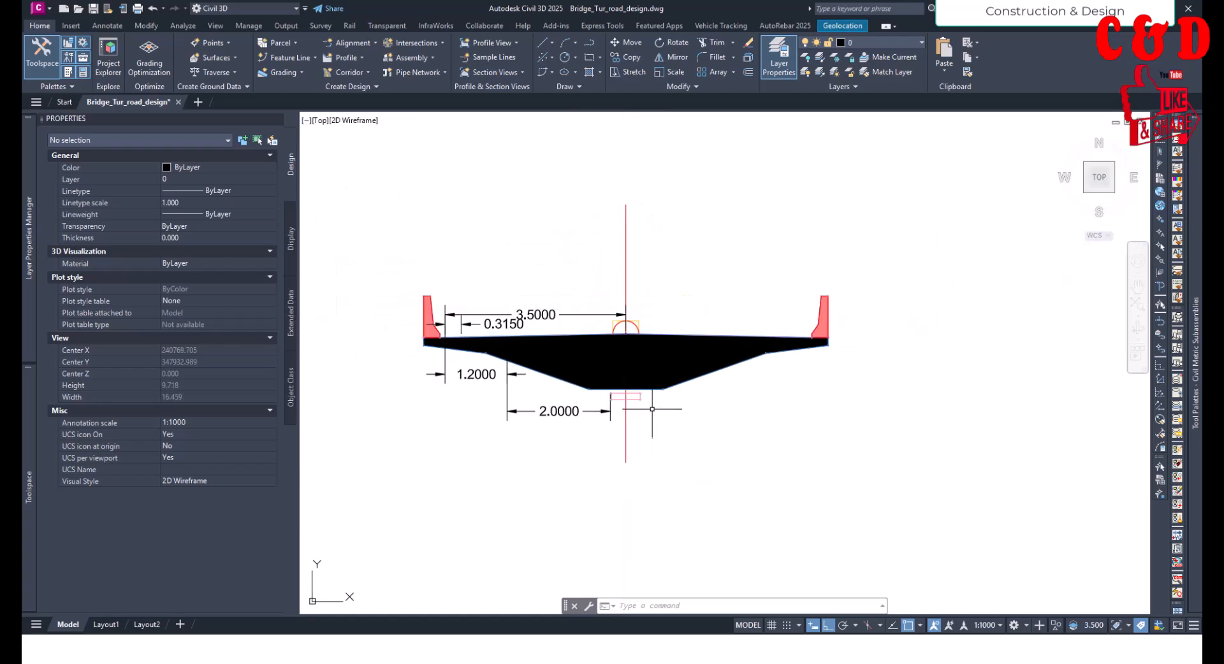
scroll(658, 404, down, 8)
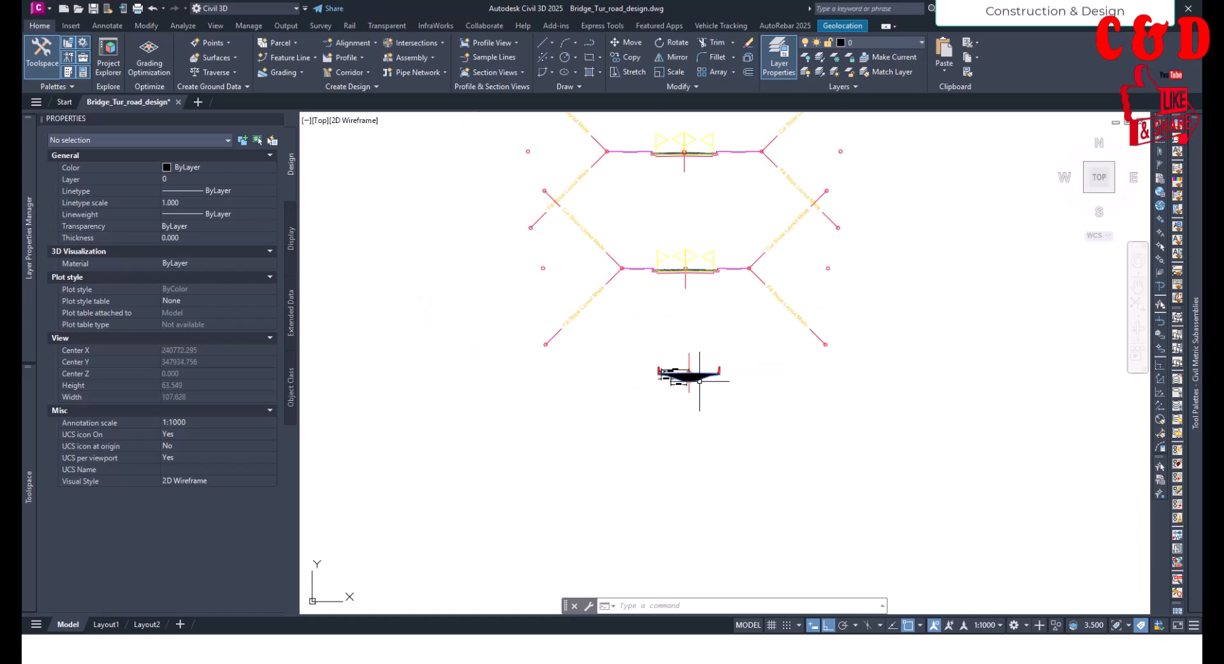
scroll(741, 404, up, 8)
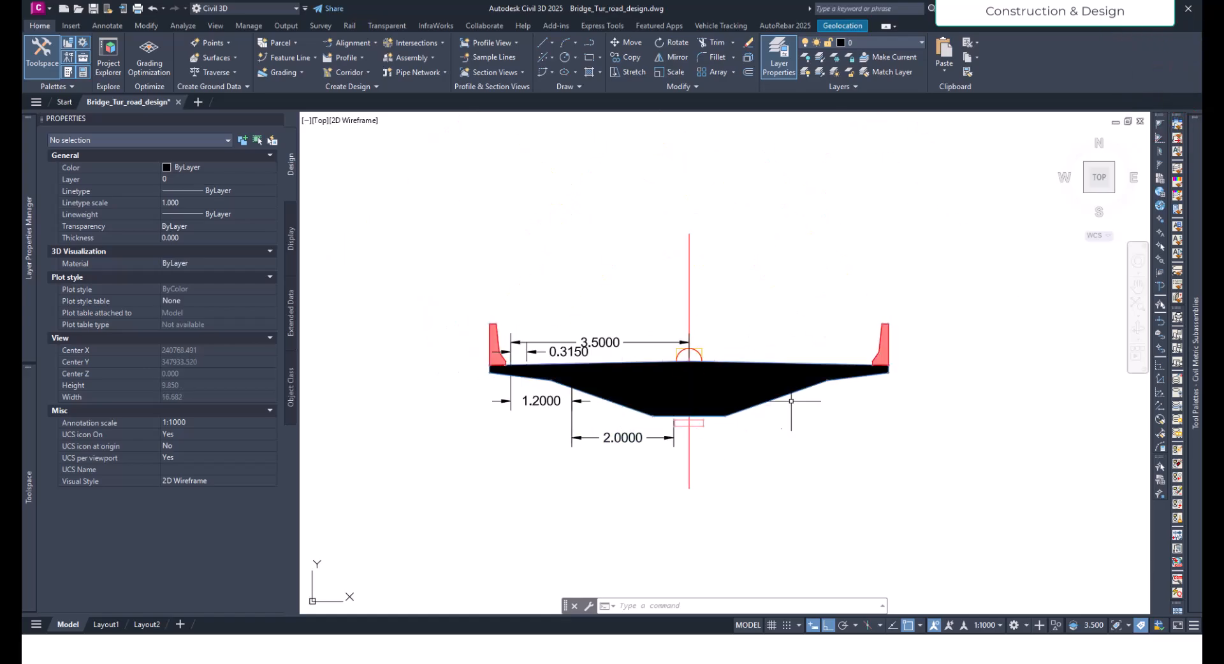
scroll(798, 371, down, 10)
scroll(801, 375, down, 15)
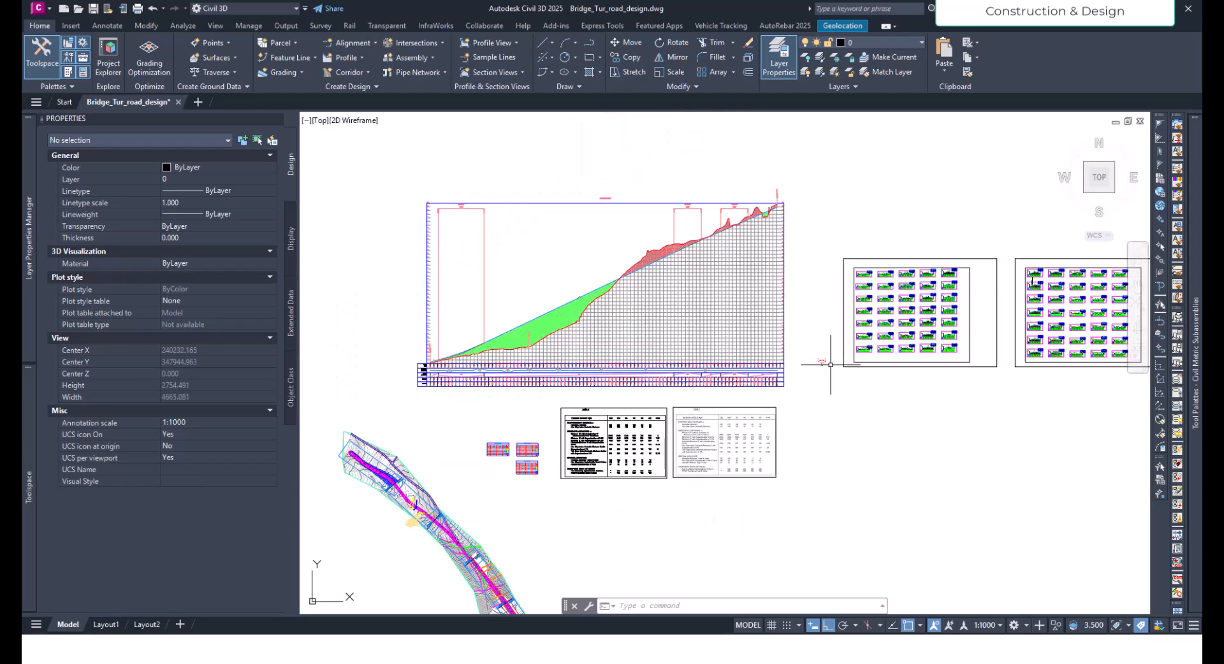
scroll(400, 512, up, 4)
scroll(399, 511, up, 8)
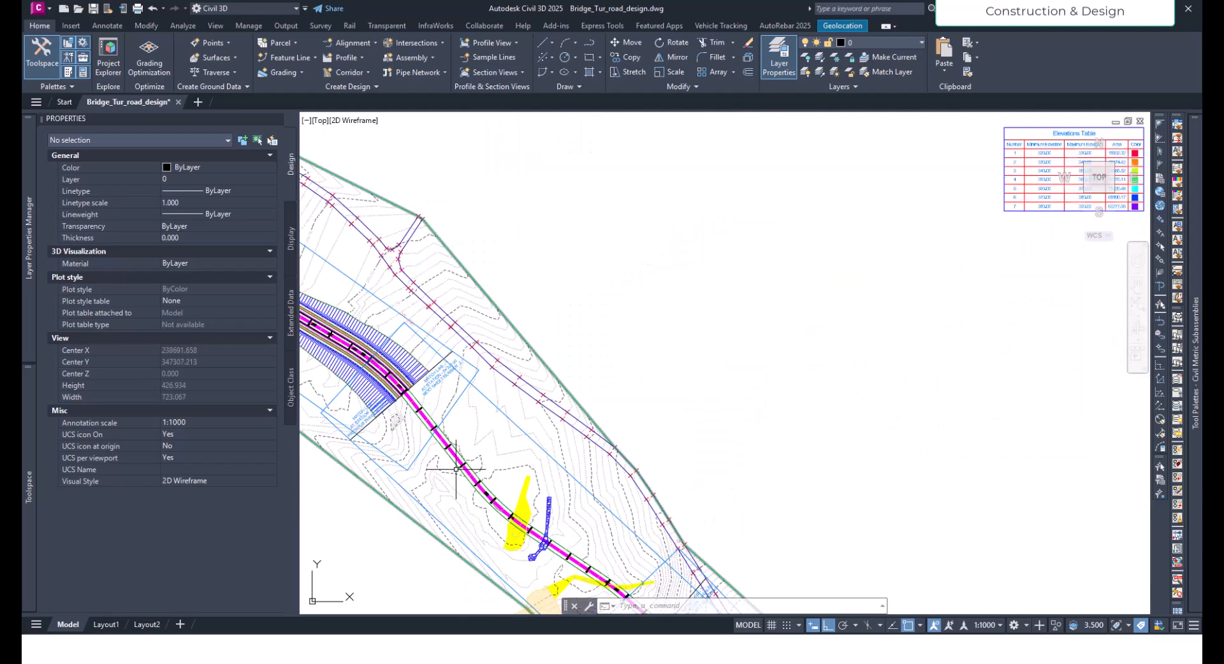
click(444, 439)
key(Escape)
click(443, 433)
key(Escape)
click(430, 396)
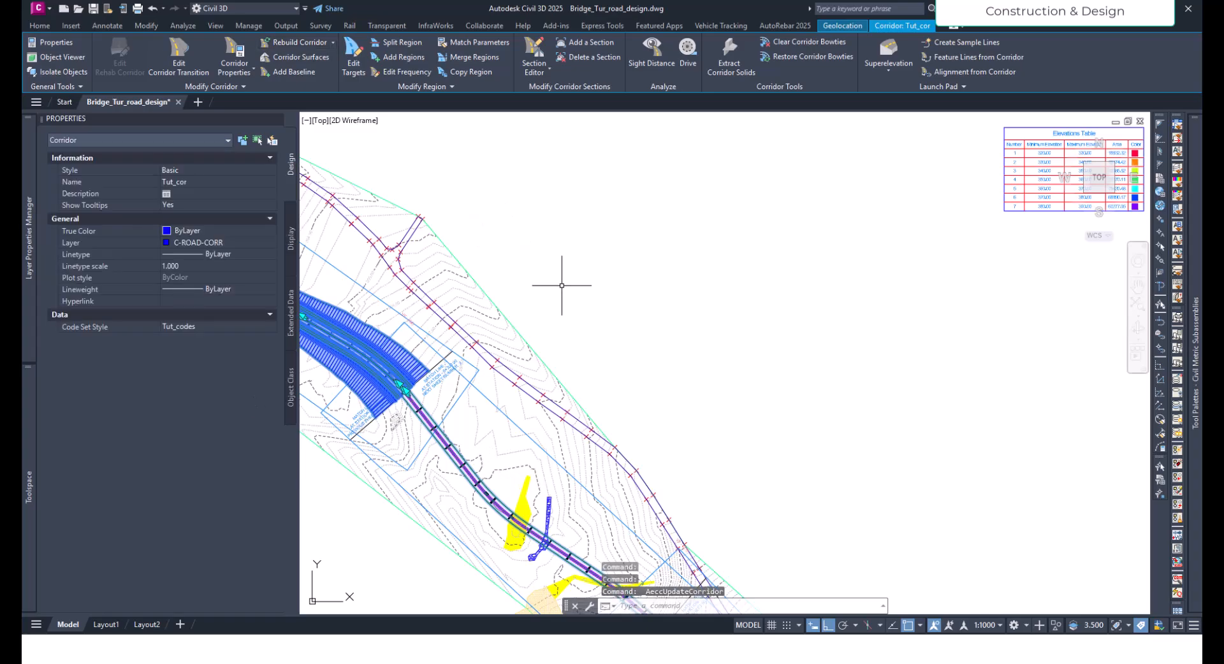
scroll(533, 335, down, 10)
key(Escape)
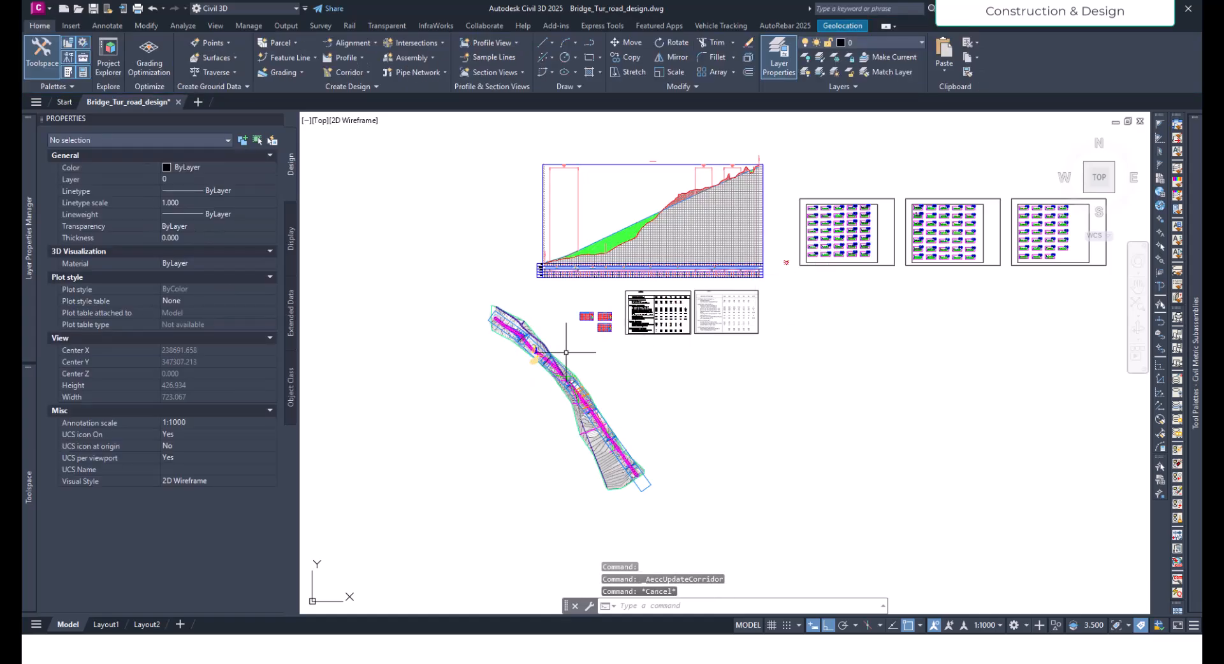
- Examine the bearing plinth's position and orientation beneath the superelevated box girder in the cross-section views
scroll(545, 352, up, 8)
scroll(475, 381, down, 5)
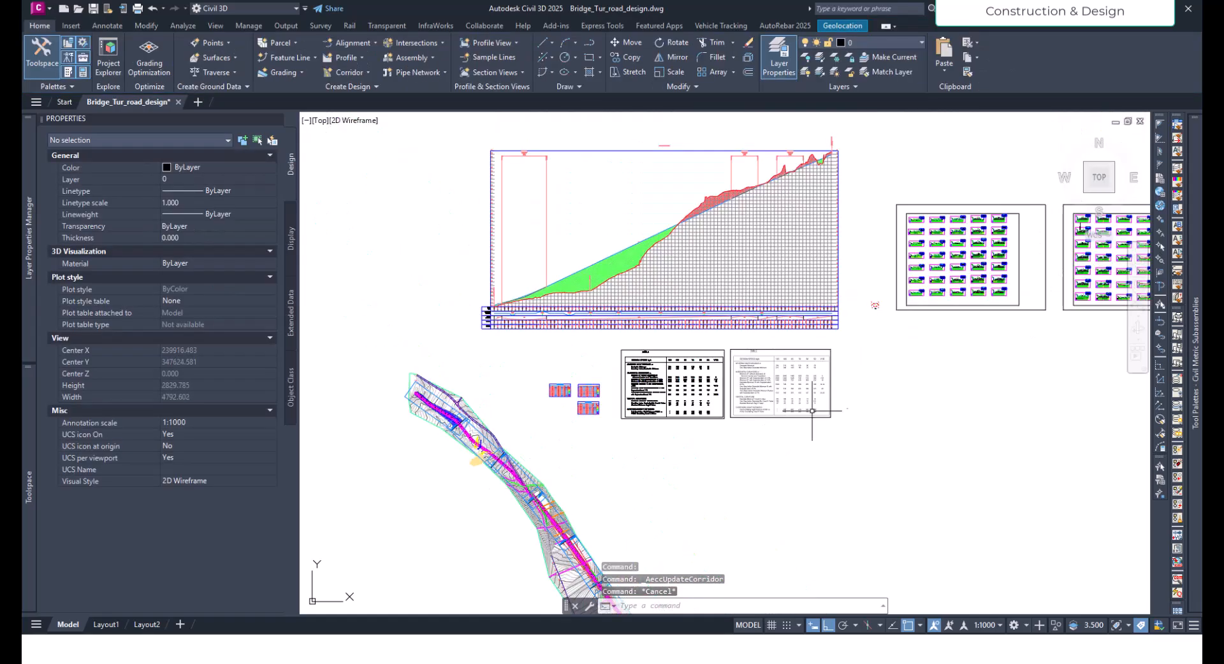
scroll(915, 312, up, 8)
scroll(670, 323, down, 3)
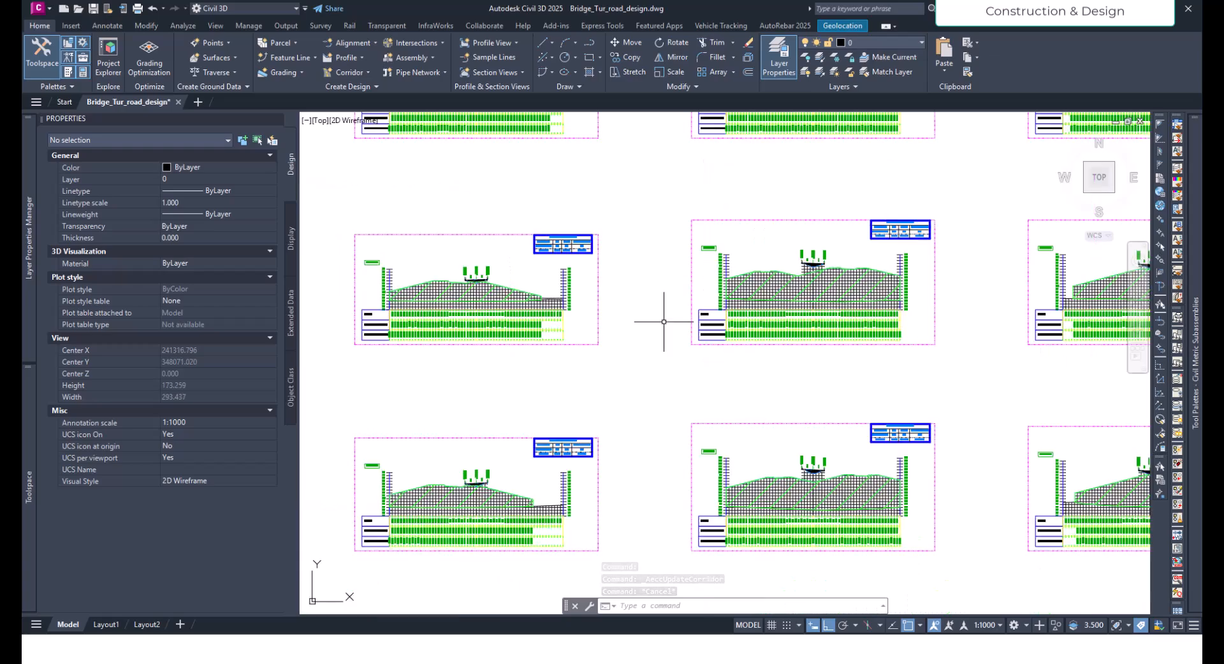
scroll(809, 265, up, 8)
scroll(700, 314, up, 6)
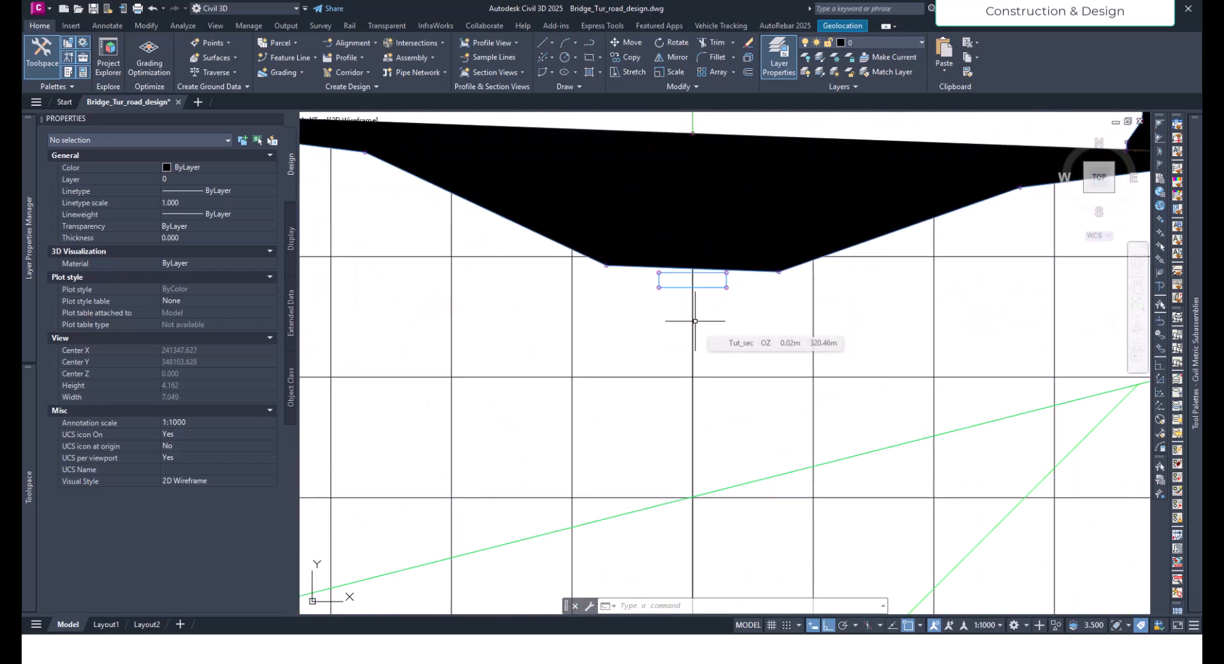
scroll(658, 343, down, 4)
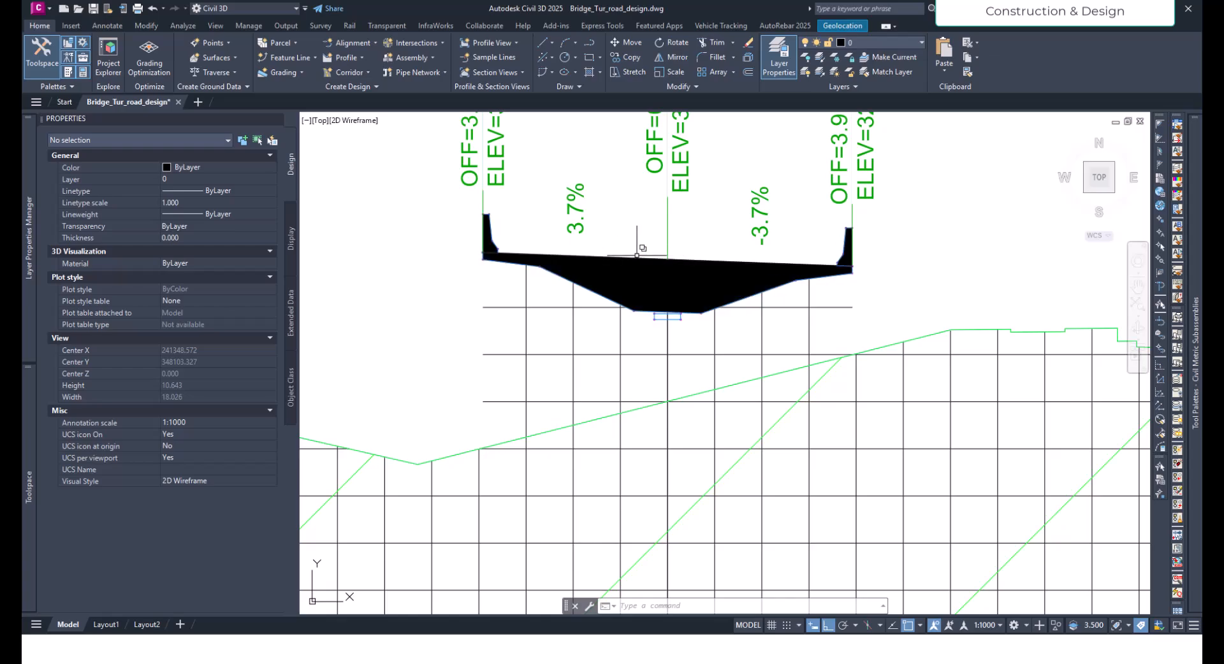
scroll(686, 309, up, 8)
scroll(617, 331, down, 10)
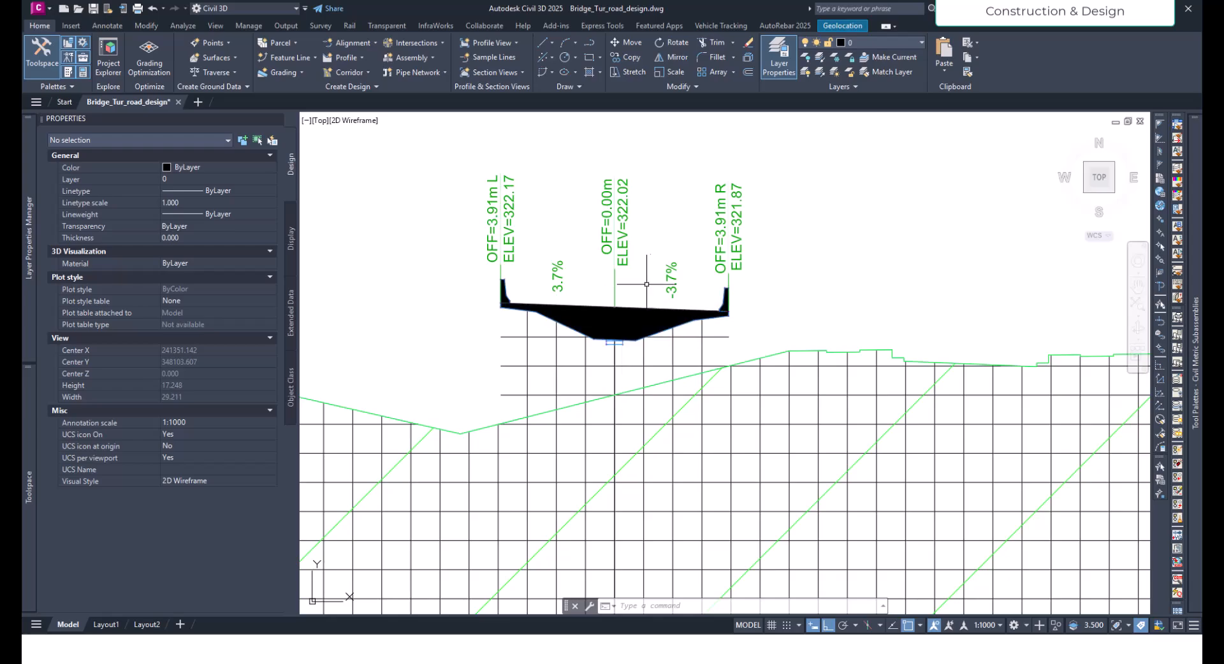
scroll(477, 386, down, 20)
- Examine the bridge stretch of the corridor in plan, up to the match line at station 0+600.00
scroll(477, 385, up, 10)
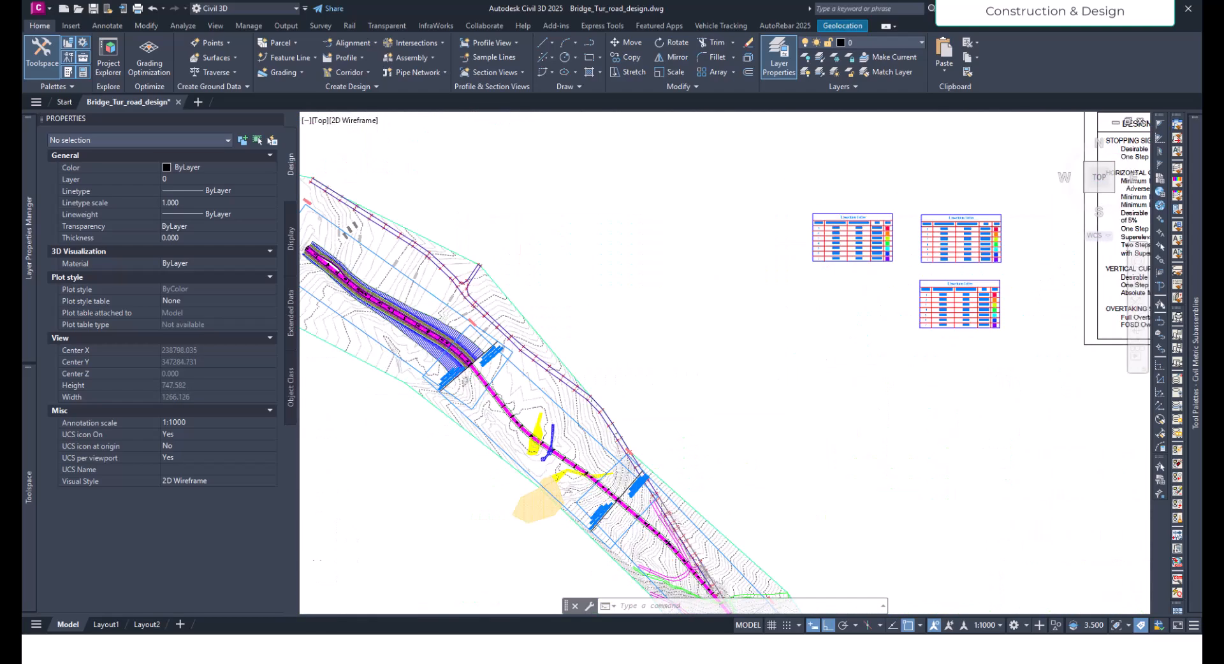
middle_drag(655, 478, 560, 383)
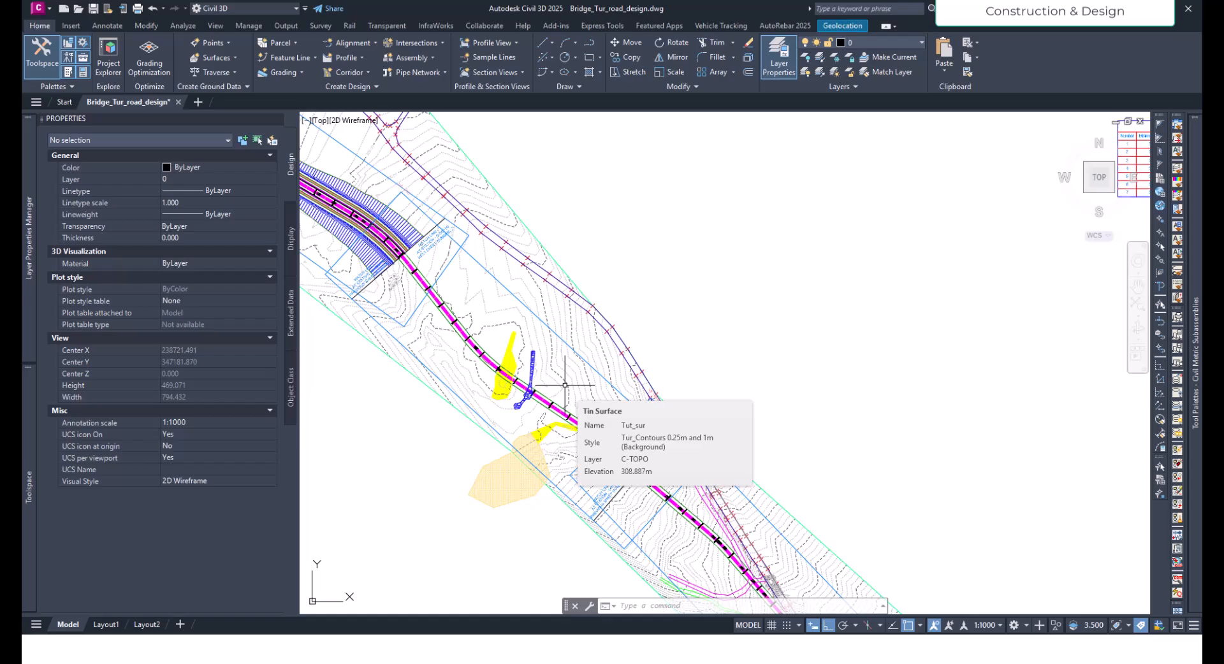
scroll(469, 383, down, 4)
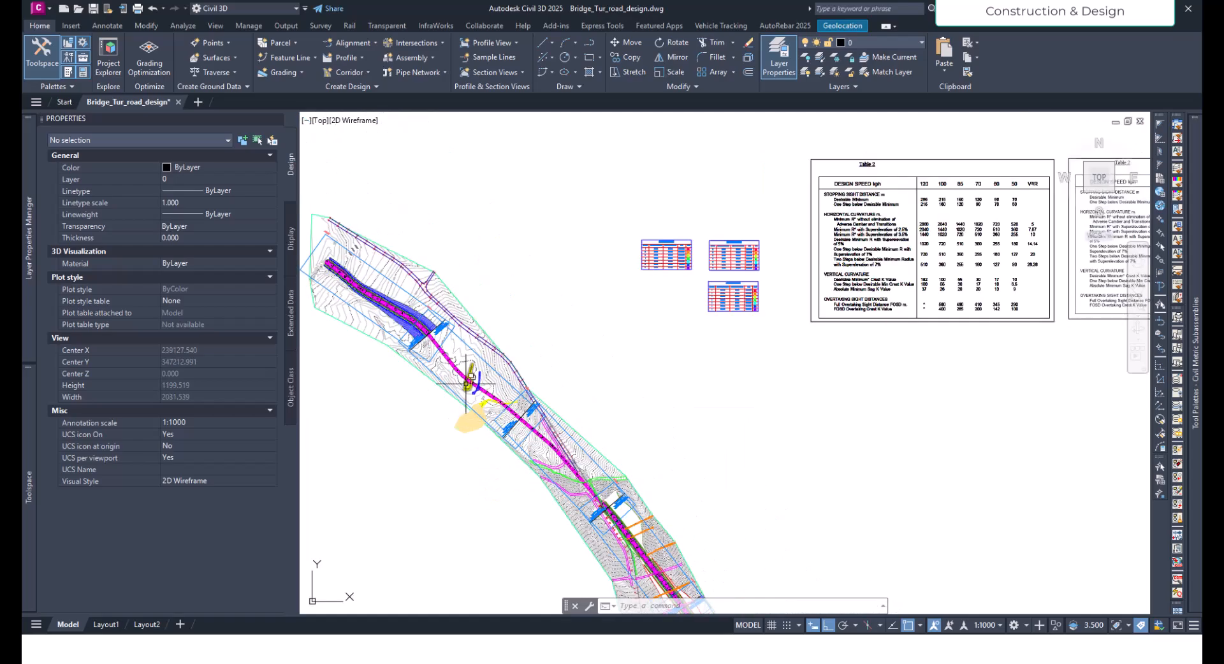
scroll(469, 386, up, 5)
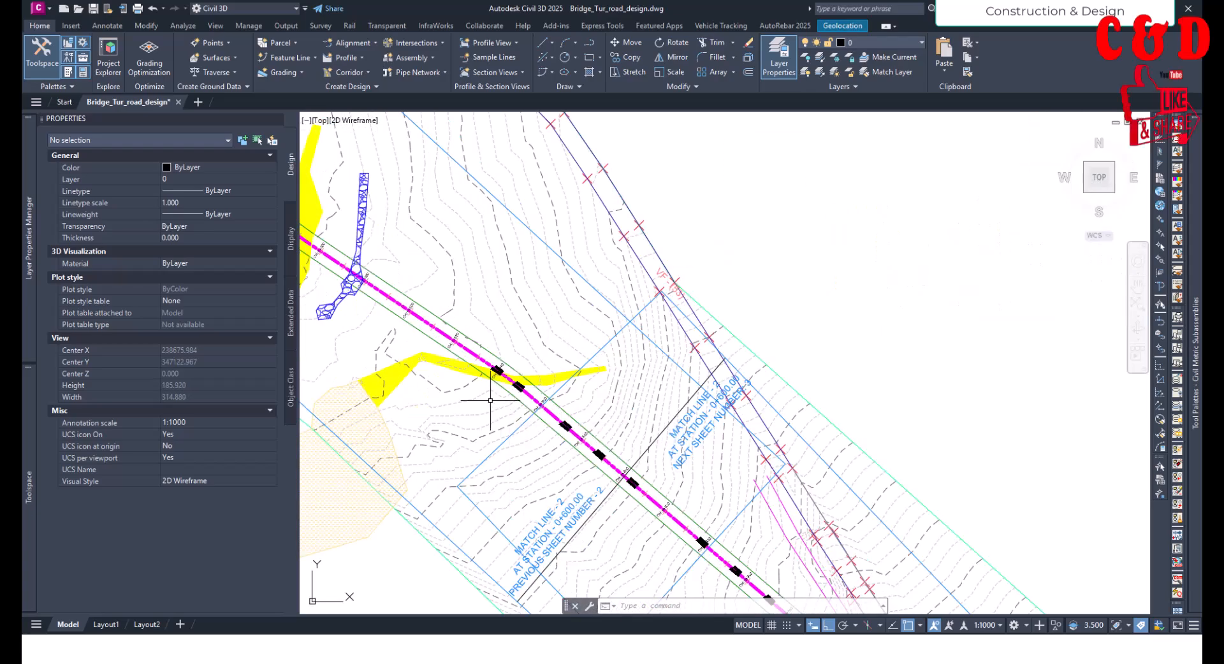
scroll(491, 401, down, 10)
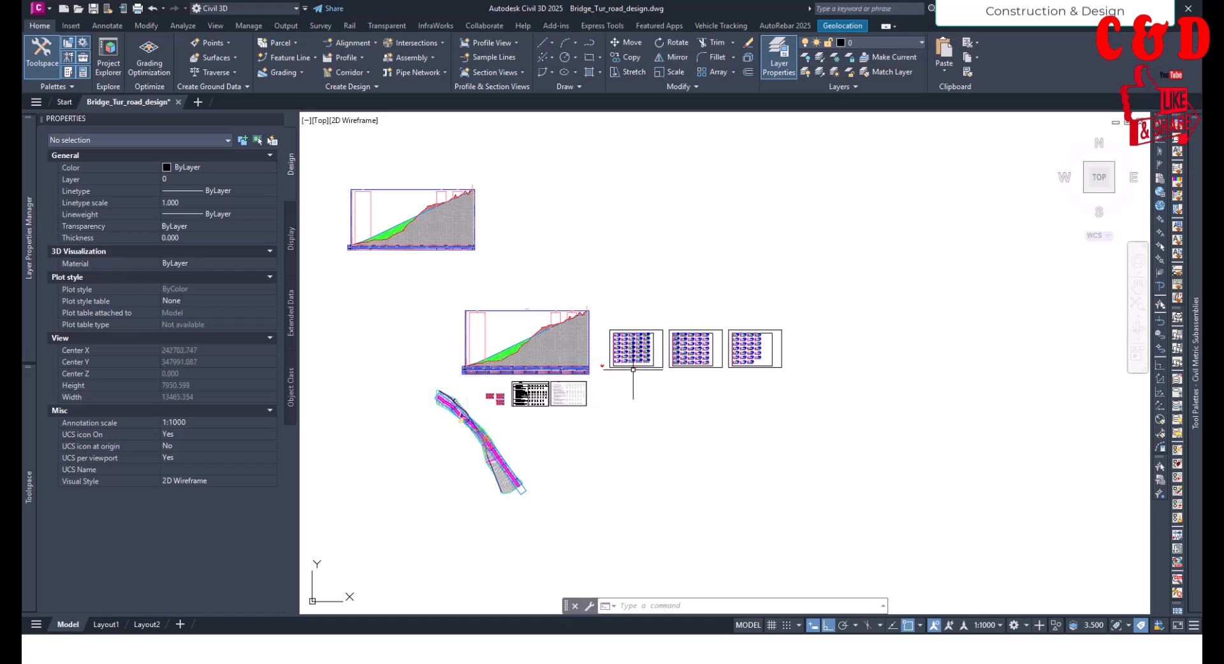
- Compare the bearing plinth below the girder soffit across further section views, including the one at station 0+600.00
scroll(635, 353, up, 6)
scroll(635, 353, up, 18)
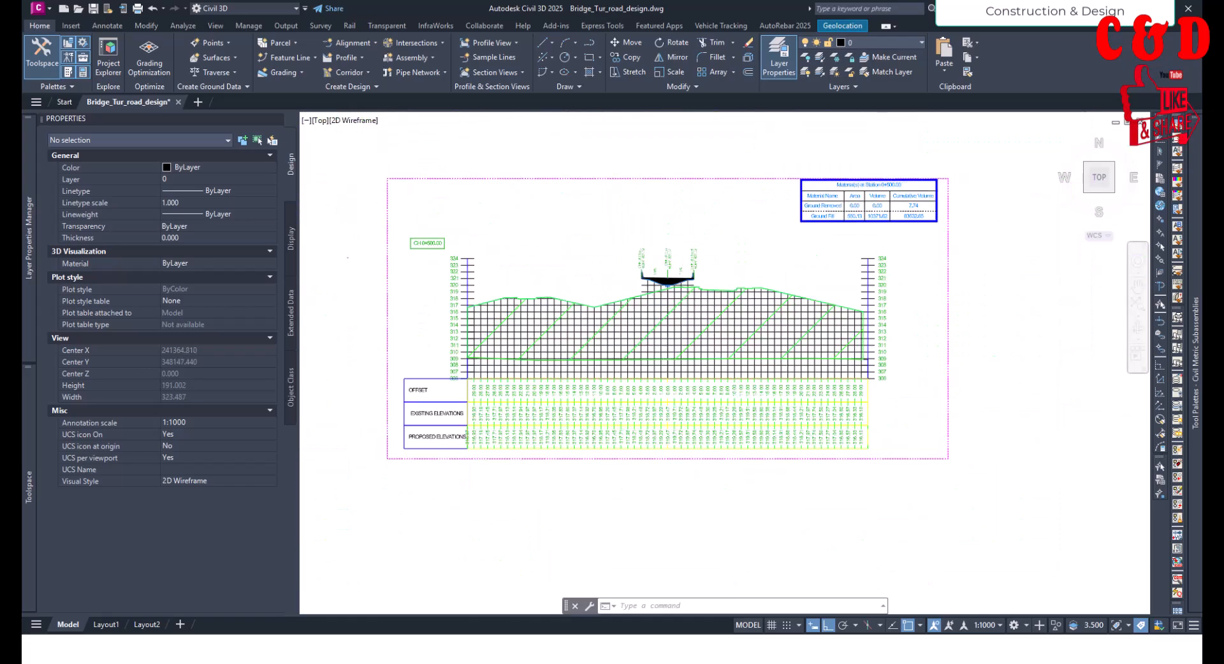
scroll(668, 252, up, 4)
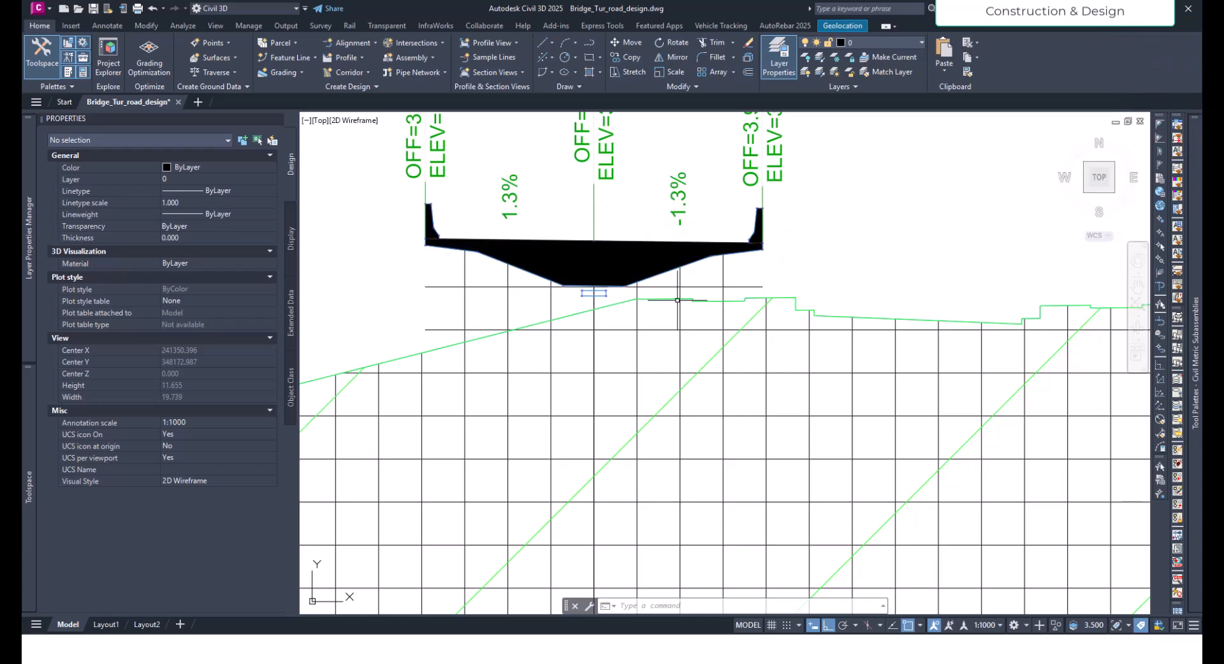
scroll(621, 333, down, 5)
scroll(646, 377, up, 10)
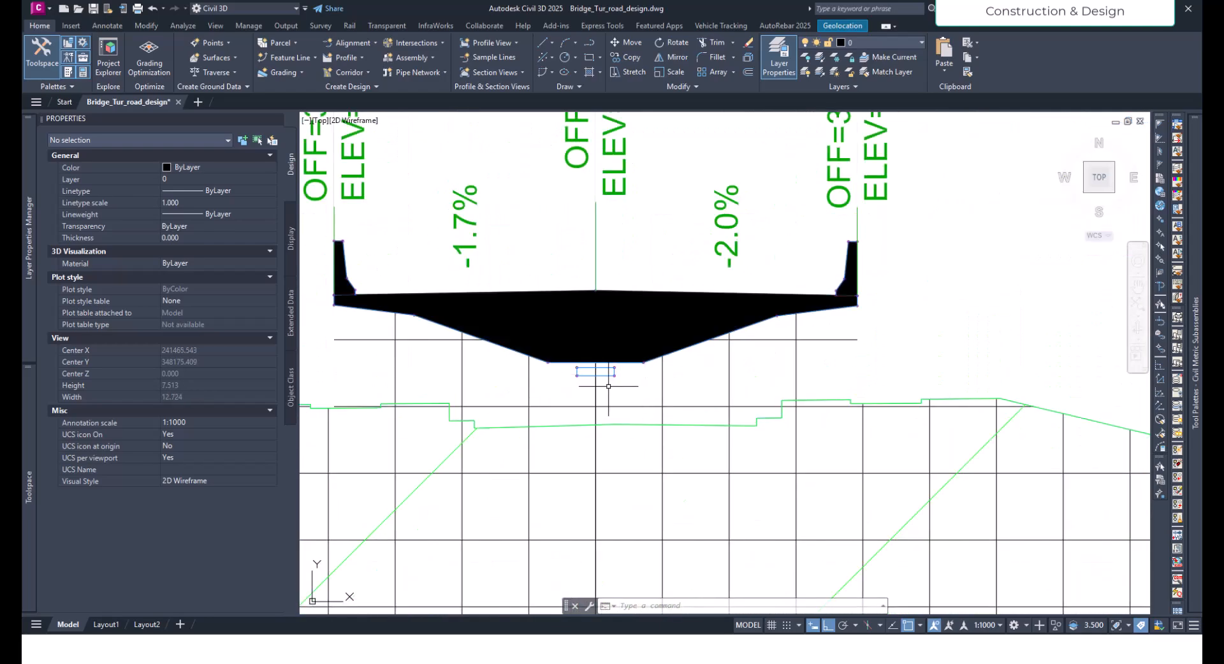
scroll(609, 385, up, 4)
scroll(641, 388, down, 20)
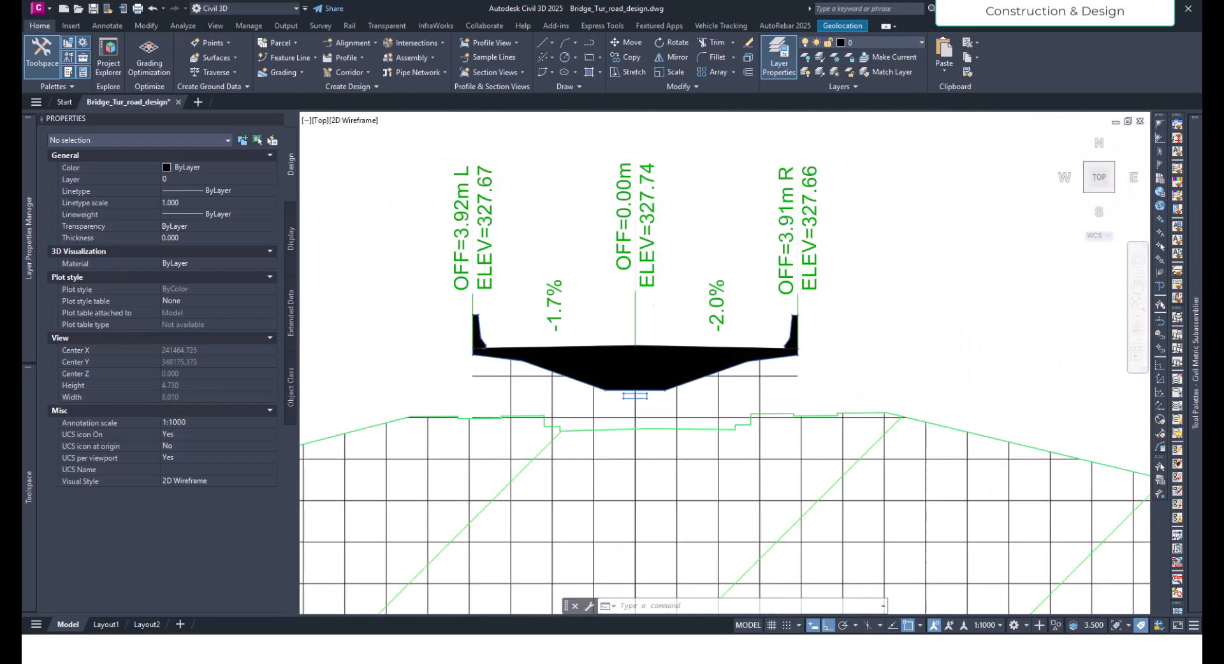
scroll(653, 368, up, 9)
scroll(653, 409, up, 8)
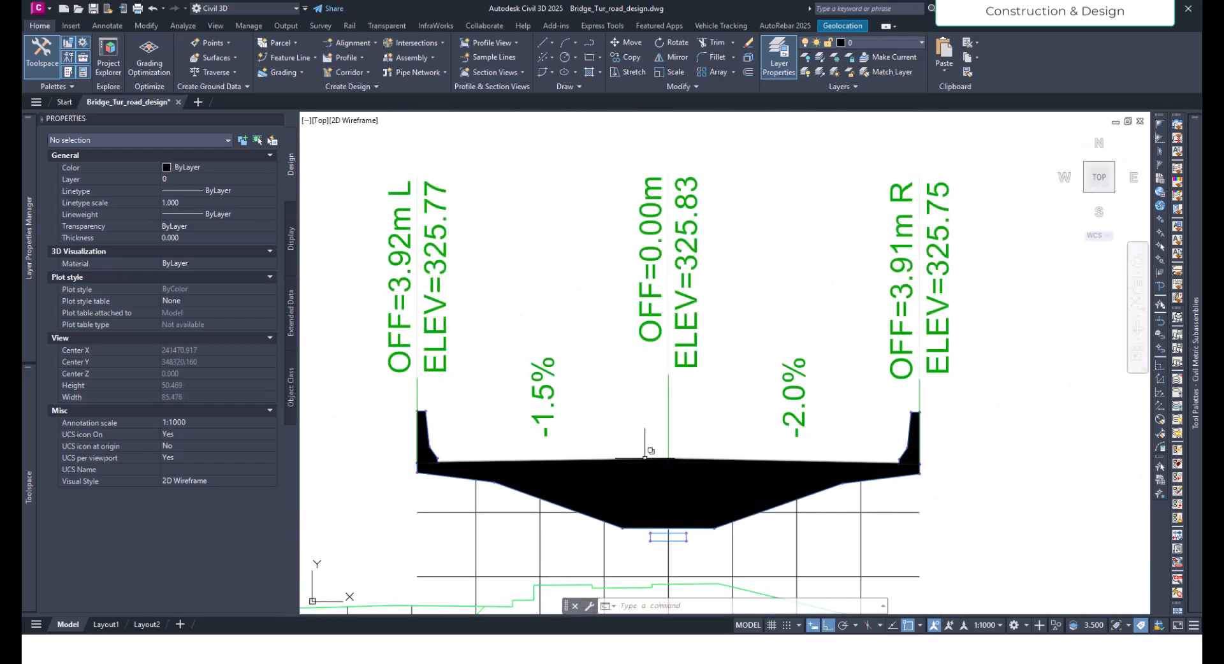
middle_drag(663, 554, 669, 481)
scroll(695, 440, down, 8)
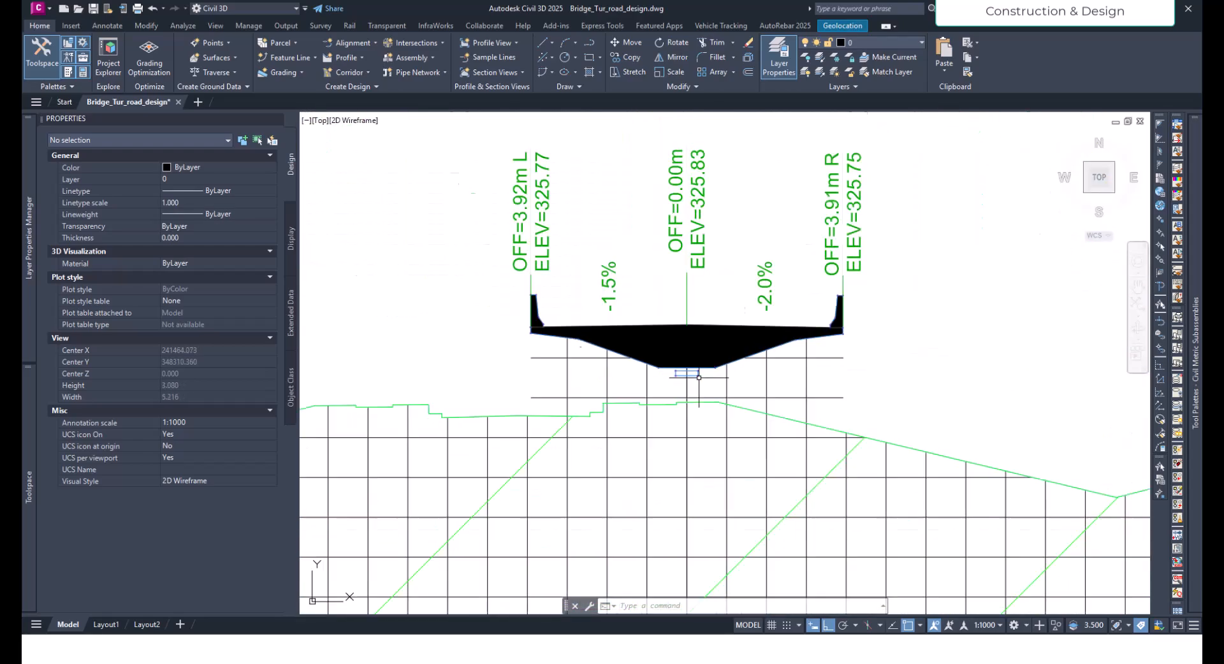
click(716, 424)
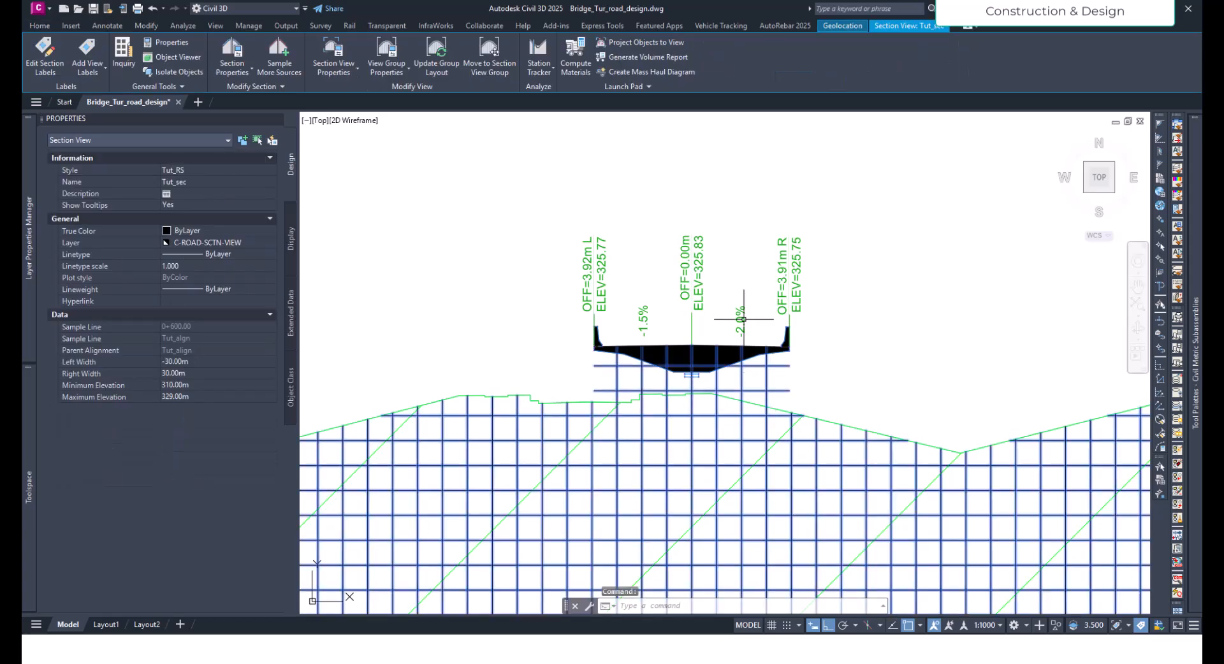
scroll(680, 415, down, 4)
scroll(685, 410, up, 10)
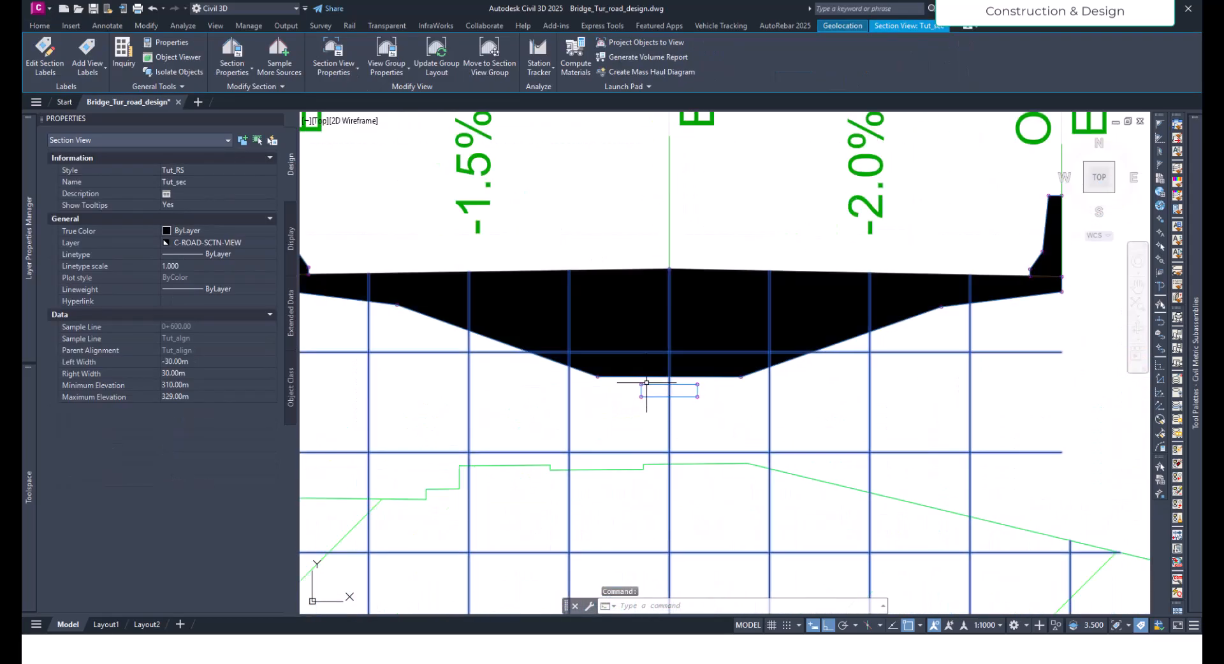
- Add an Offset Elevation label at the midpoint of the bearing plinth's top edge in the section view at station 0+600.00
click(90, 65)
click(104, 90)
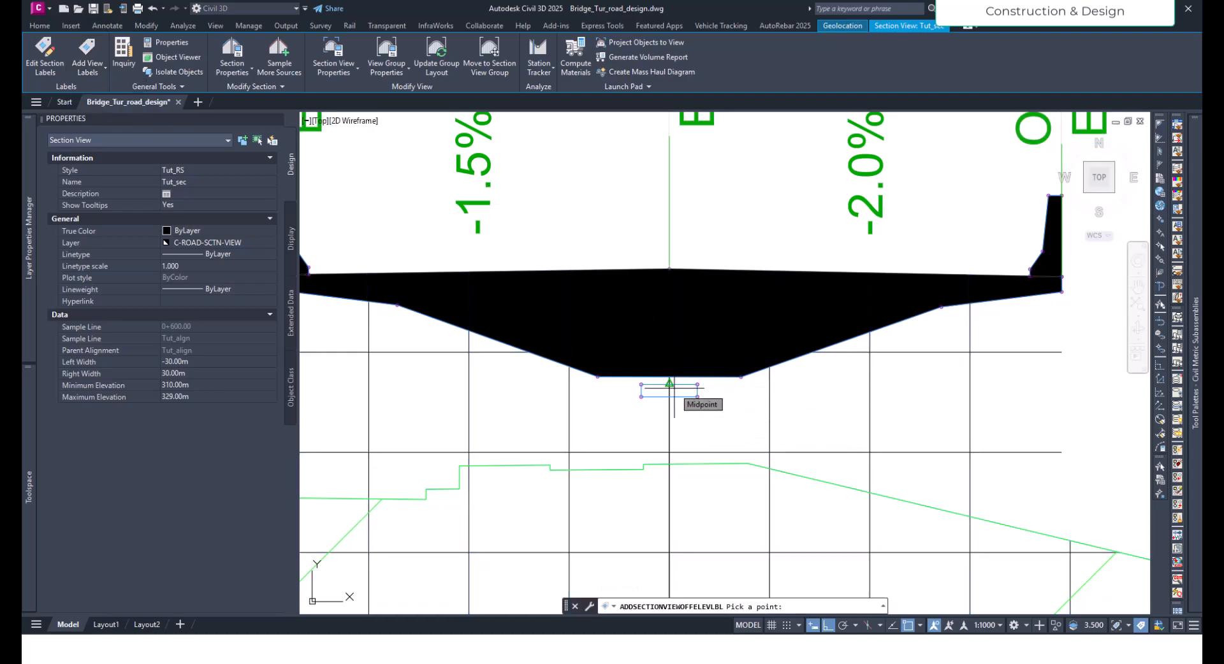
scroll(674, 388, up, 5)
scroll(644, 373, down, 6)
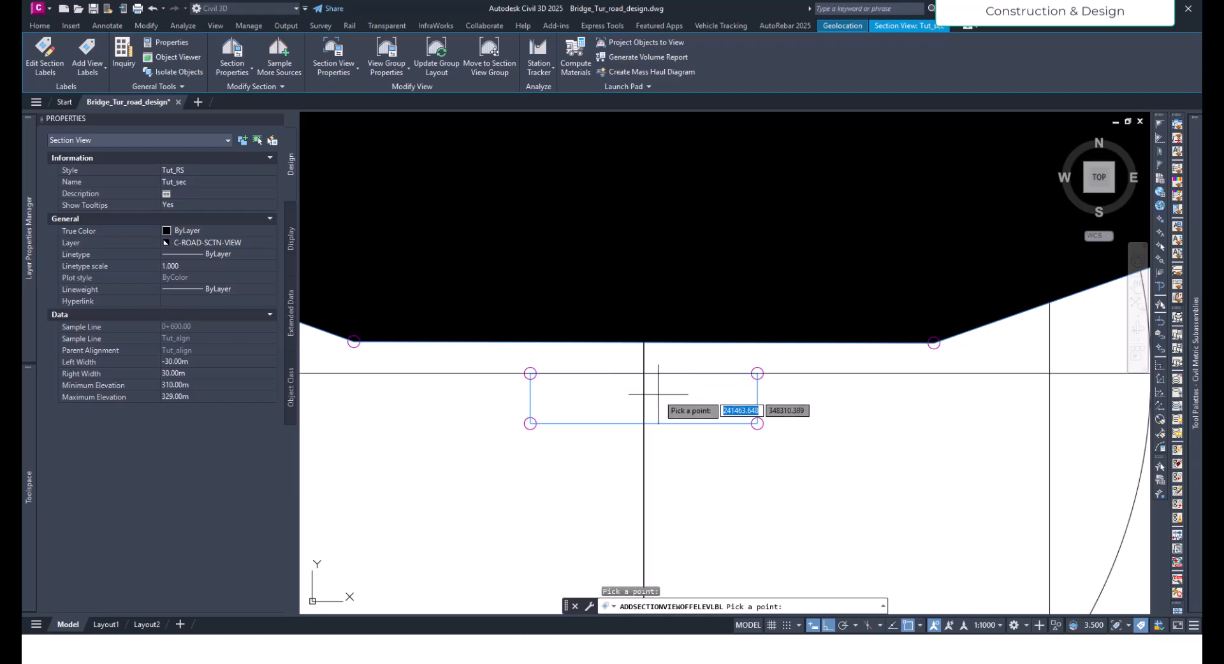
key(Escape)
key(Escape)
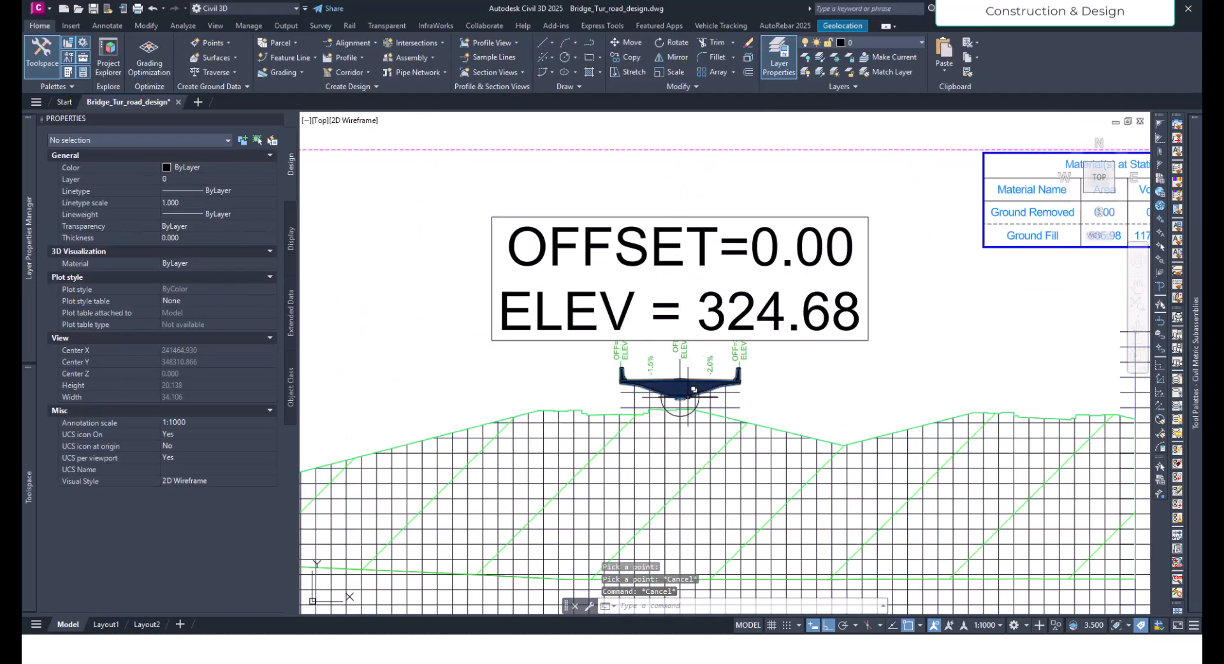
scroll(769, 329, up, 4)
scroll(781, 350, down, 2)
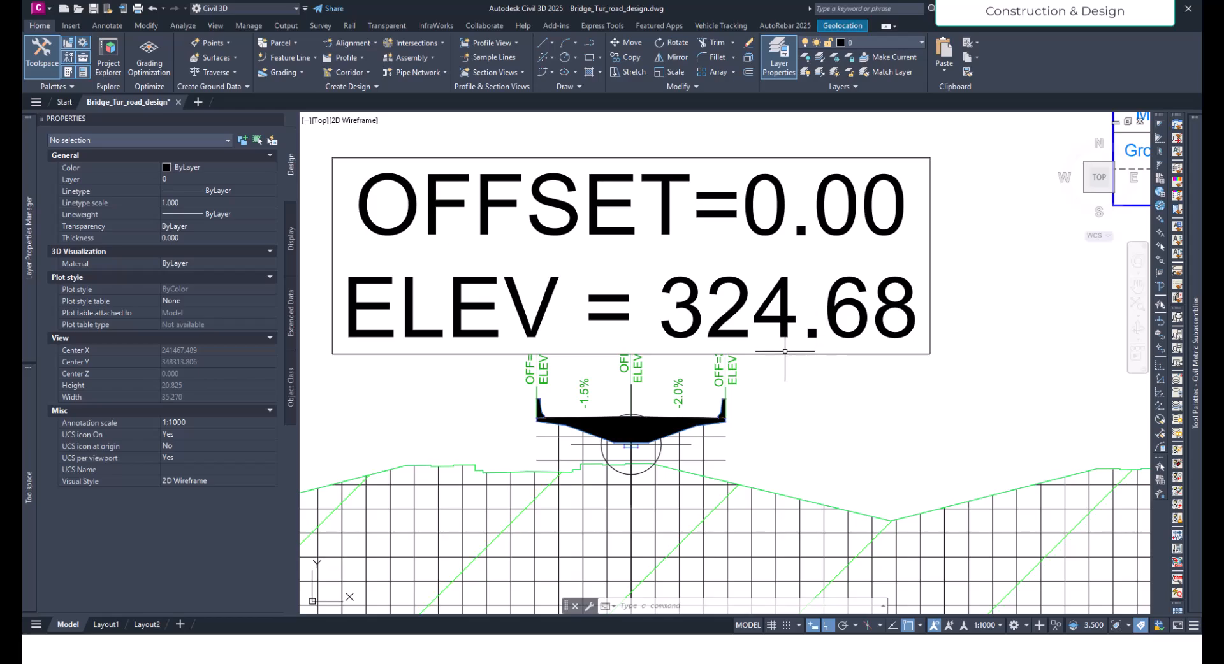
scroll(667, 366, down, 4)
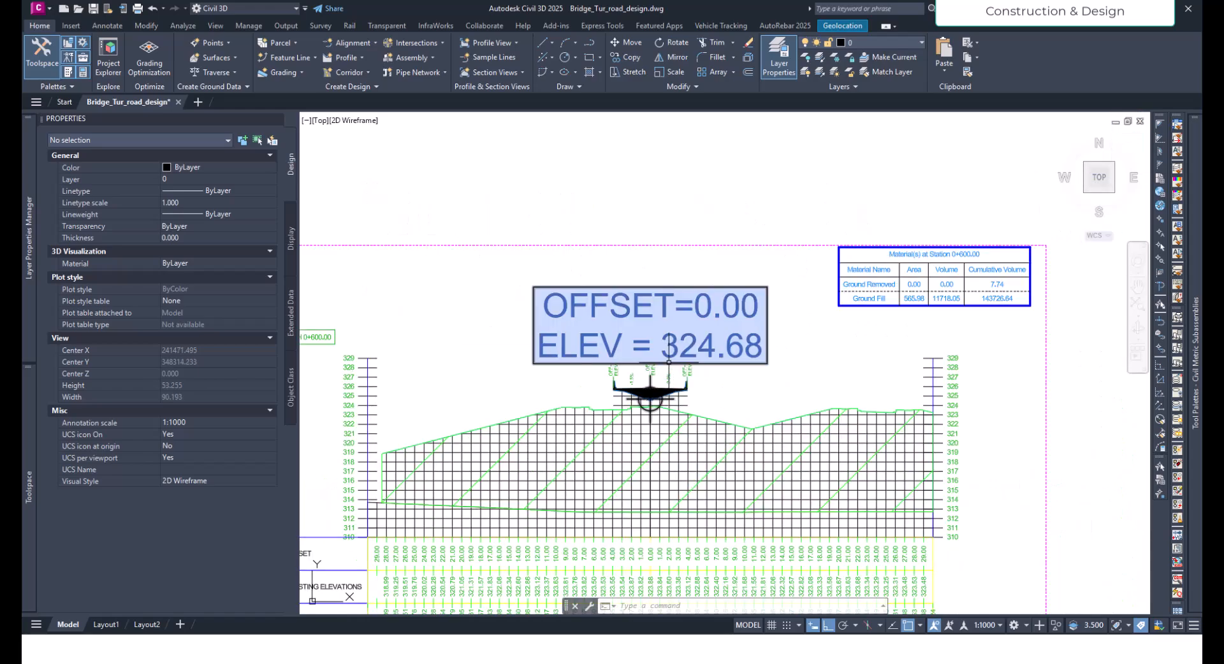
click(669, 362)
scroll(664, 385, up, 2)
click(645, 388)
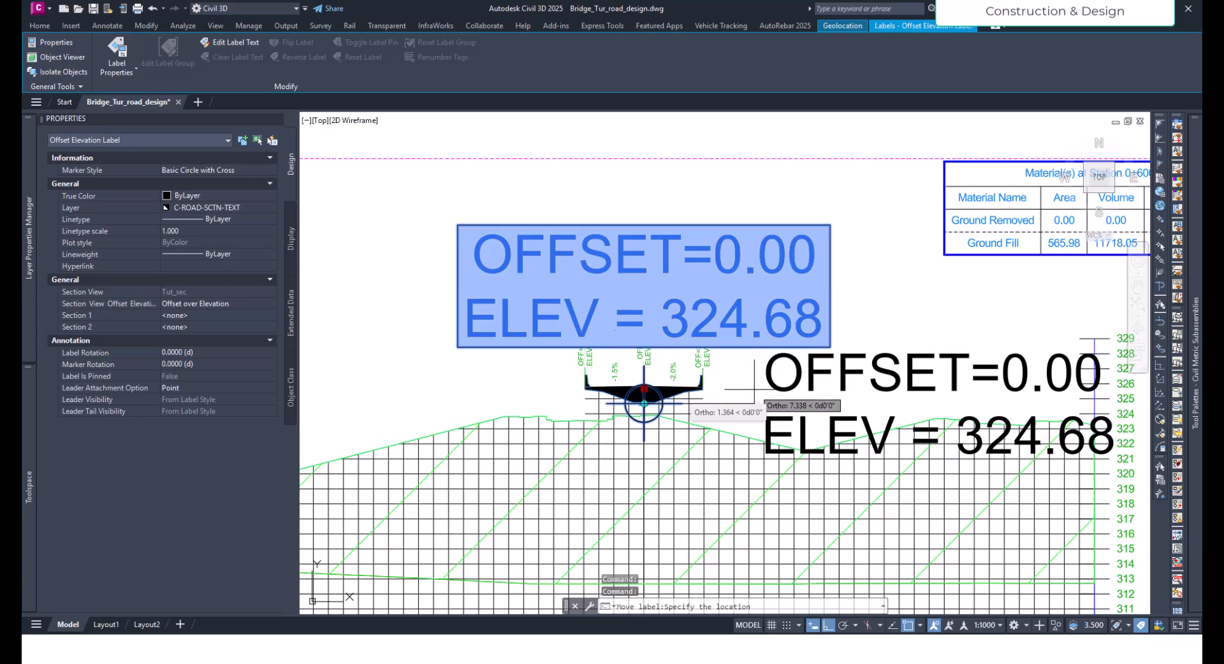
key(Escape)
key(Escape)
- Examine the bearing plinth and the horizontal dimension beneath the girder in the box-girder bridge assembly
scroll(756, 385, down, 10)
scroll(762, 388, down, 10)
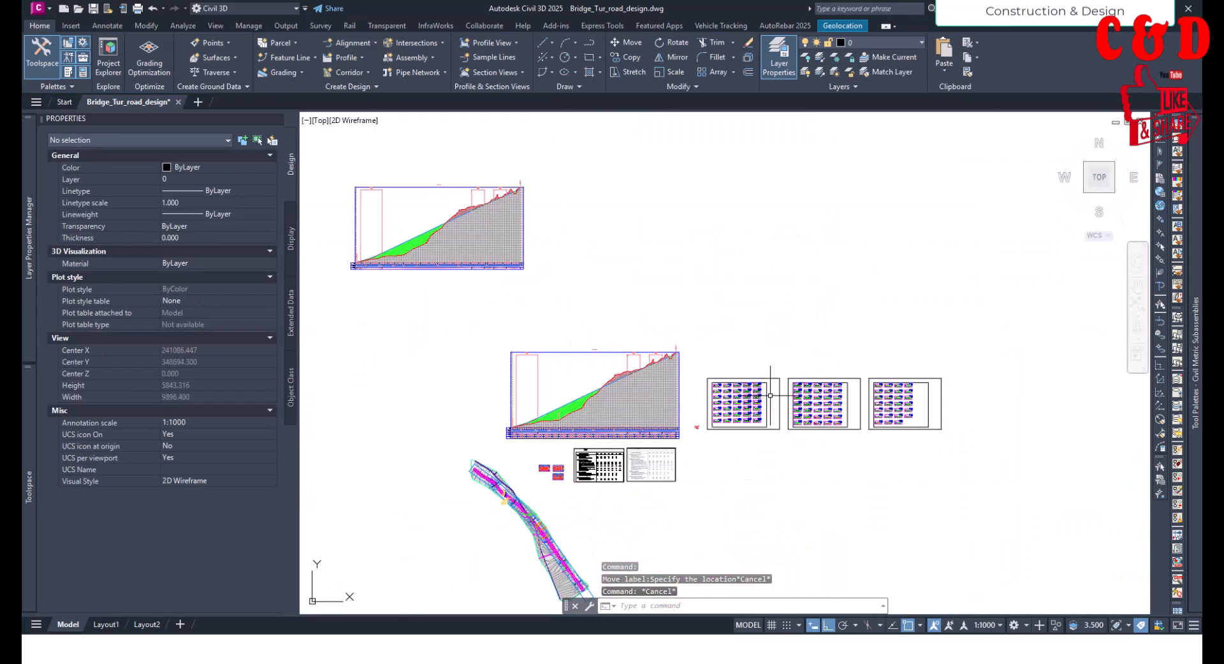
scroll(709, 440, up, 15)
middle_drag(663, 401, 701, 475)
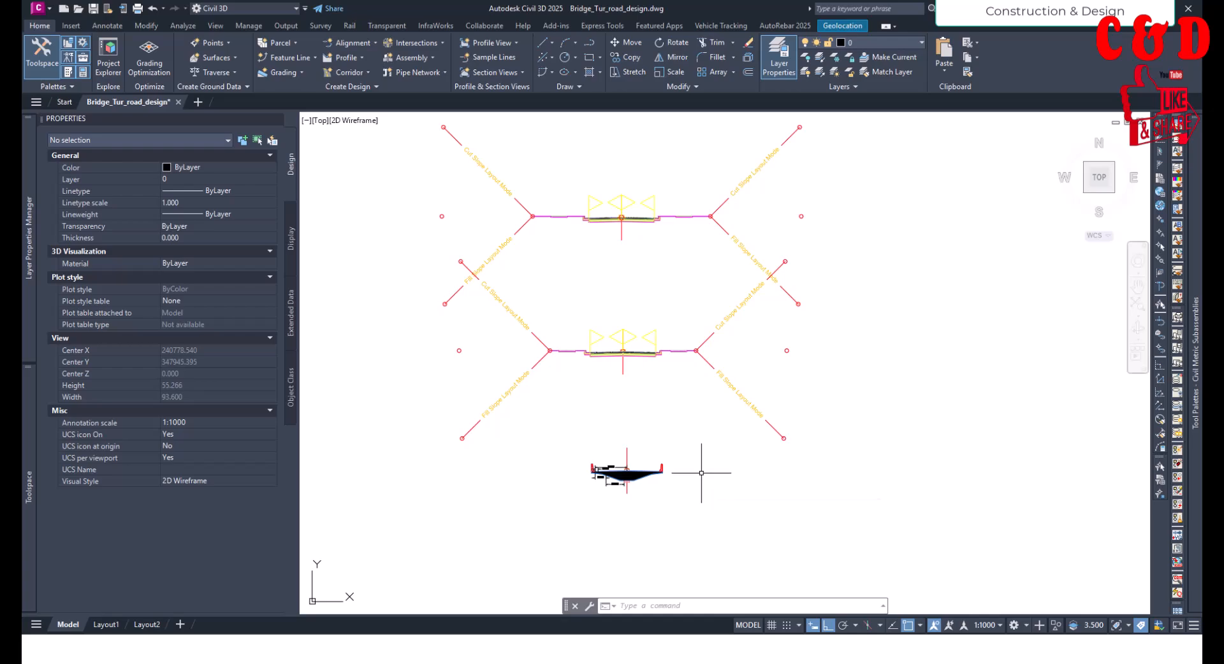
scroll(657, 470, up, 10)
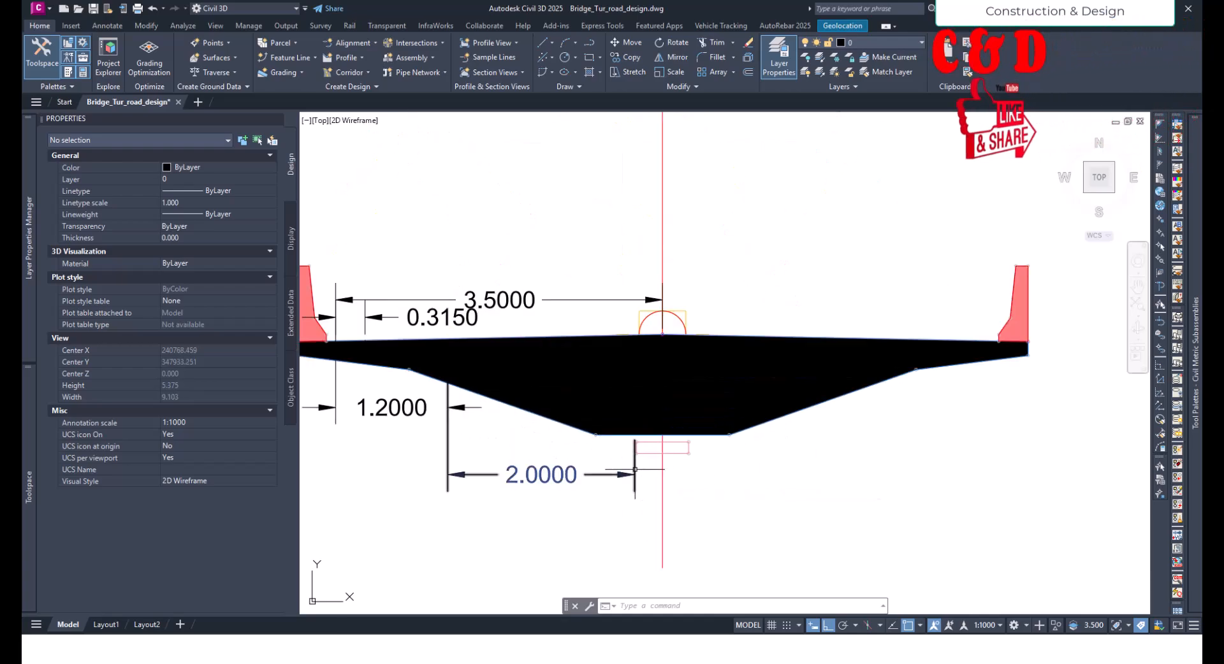
click(634, 471)
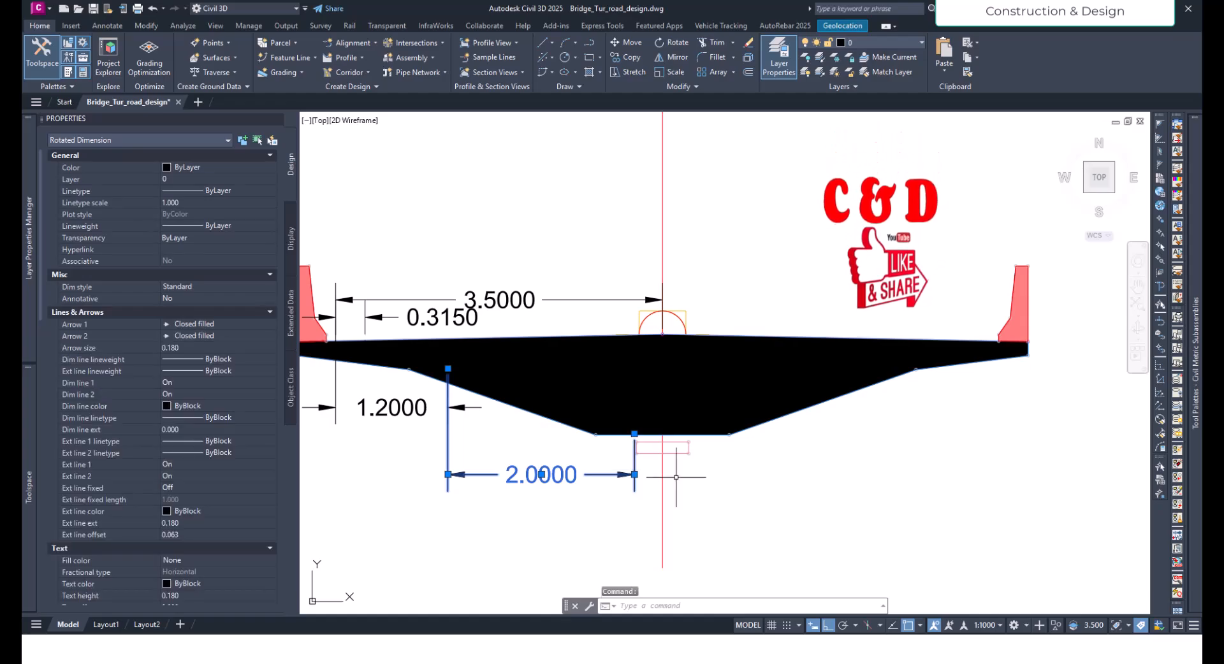
key(Escape)
key(Escape)
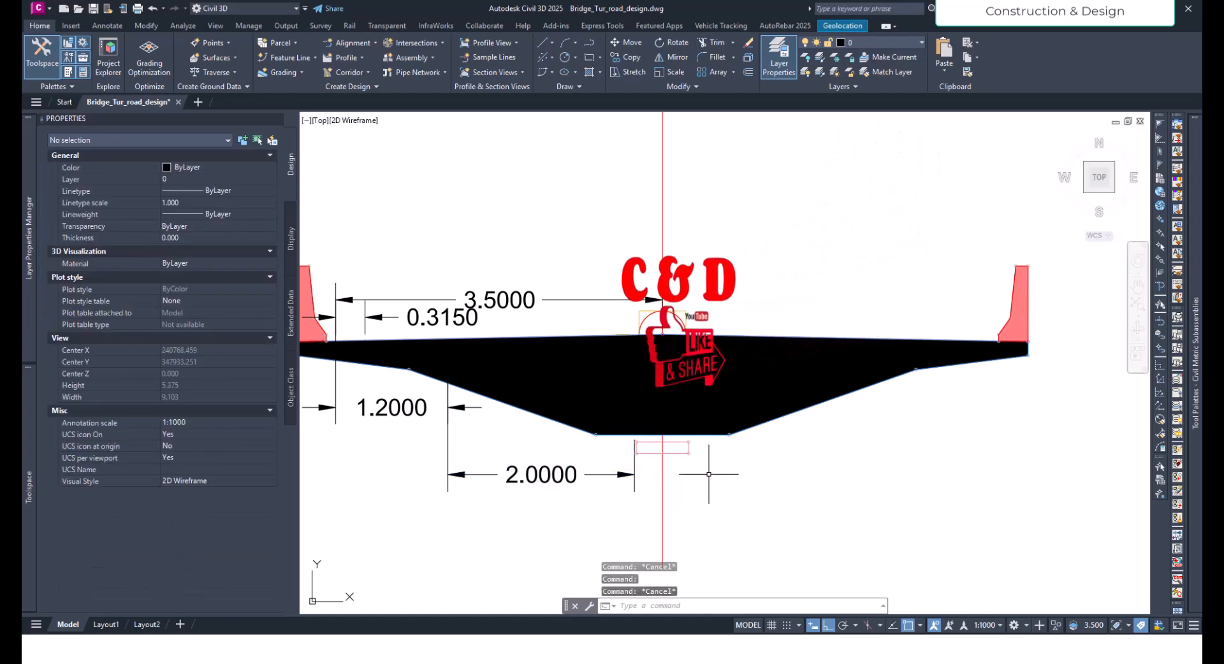